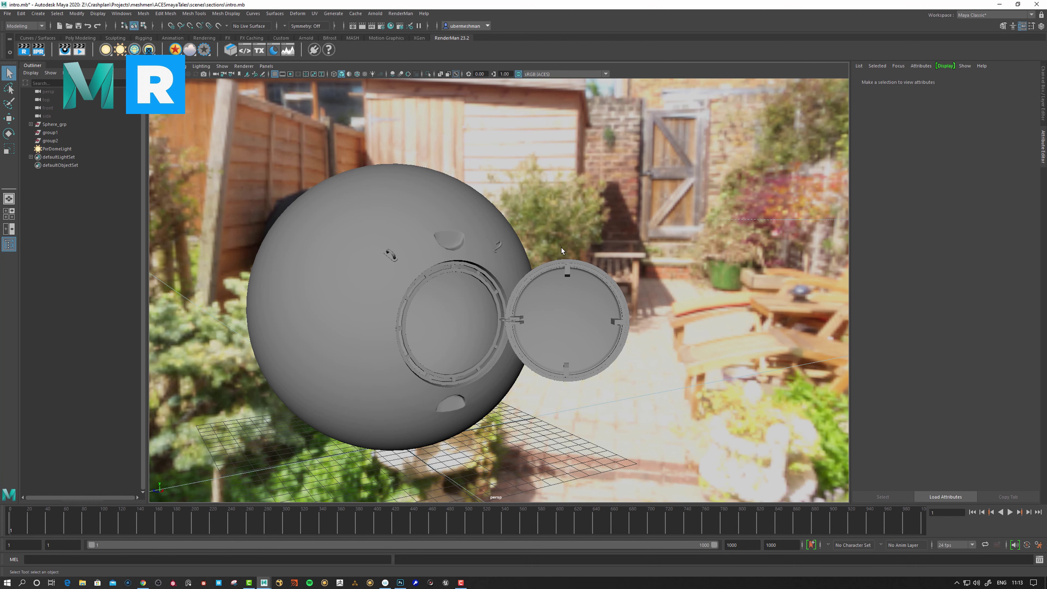
- Examine the scene's color management preferences, including the OCIO config, rendering space and view transform, without saving changes
{"action": "left_click", "coordinate": [1041, 546]}
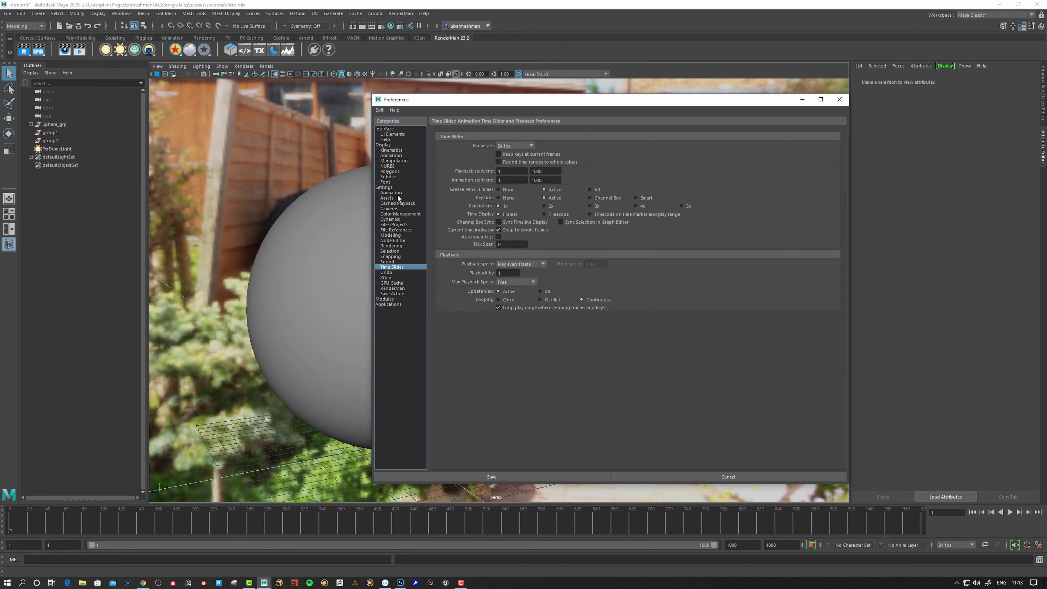
{"action": "left_click", "coordinate": [401, 214]}
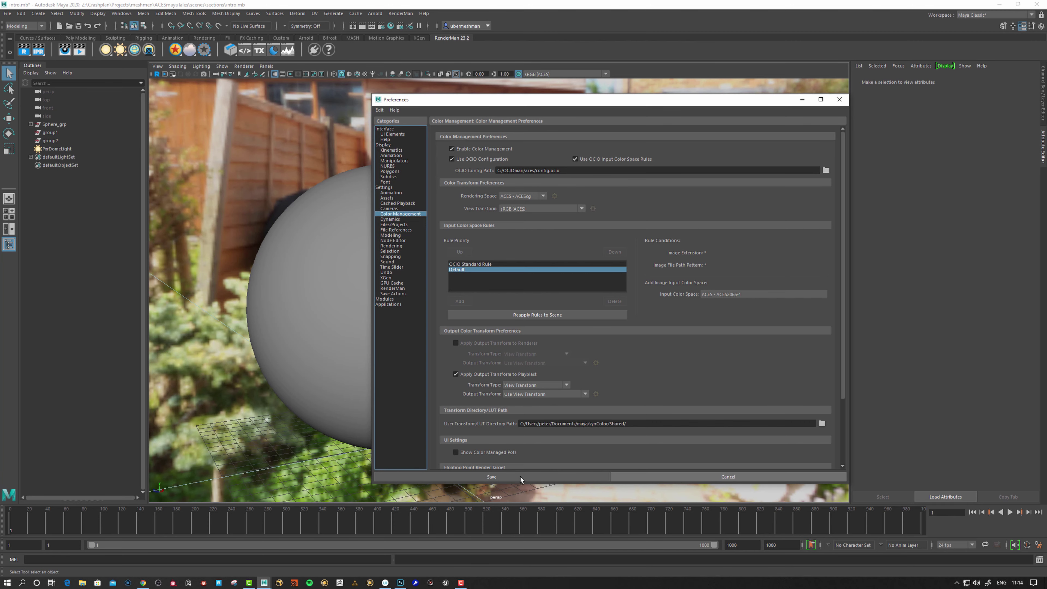
{"action": "left_click", "coordinate": [712, 479]}
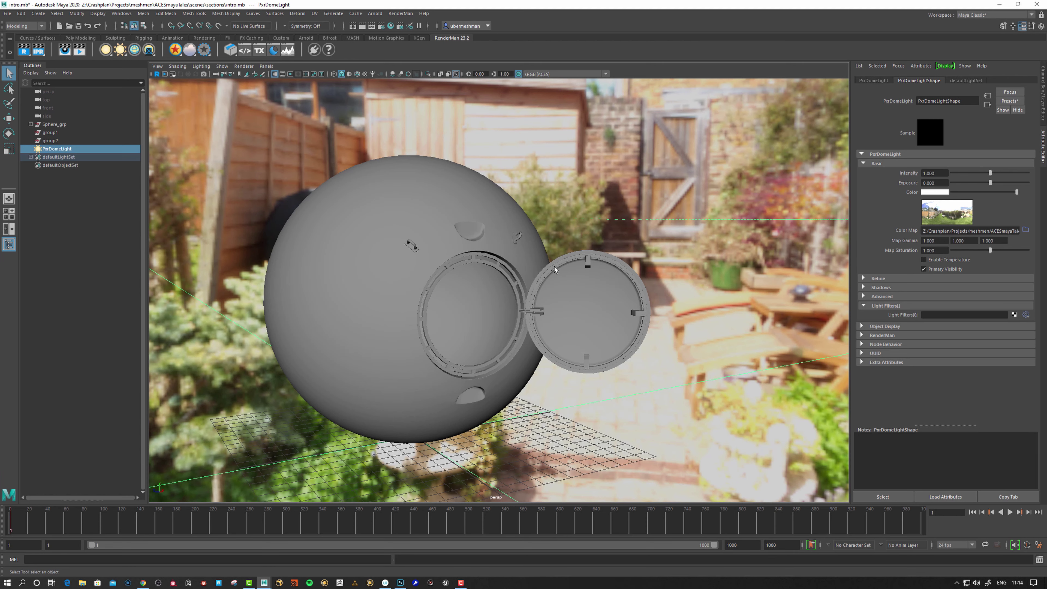
- Select the sphere's hull mesh and create a RenderMan PxrSurface material in the Hypershade's ACEScg graph
{"action": "left_click", "coordinate": [431, 222]}
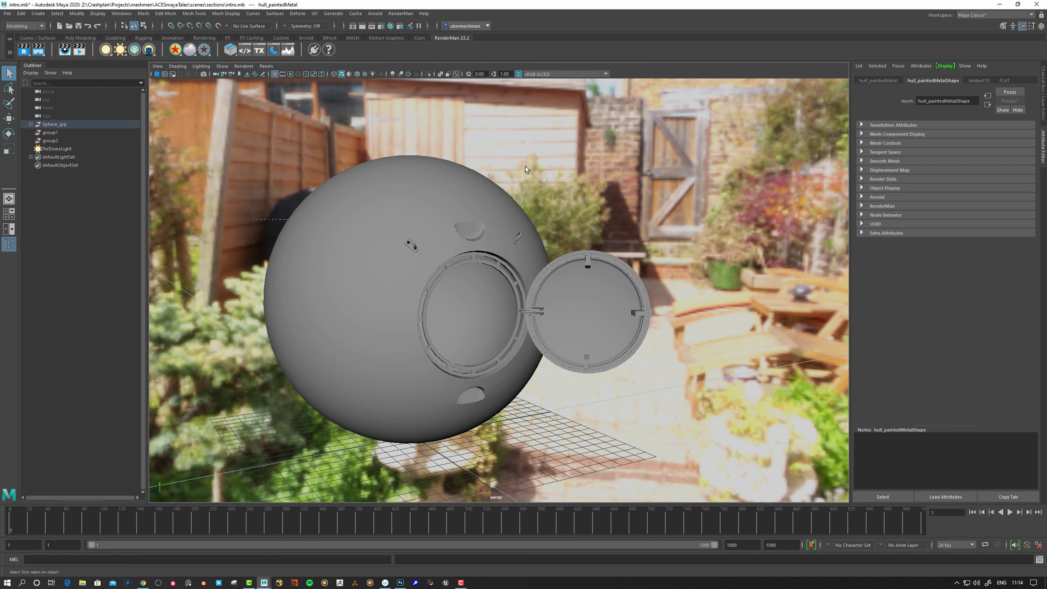
{"action": "left_click", "coordinate": [390, 25]}
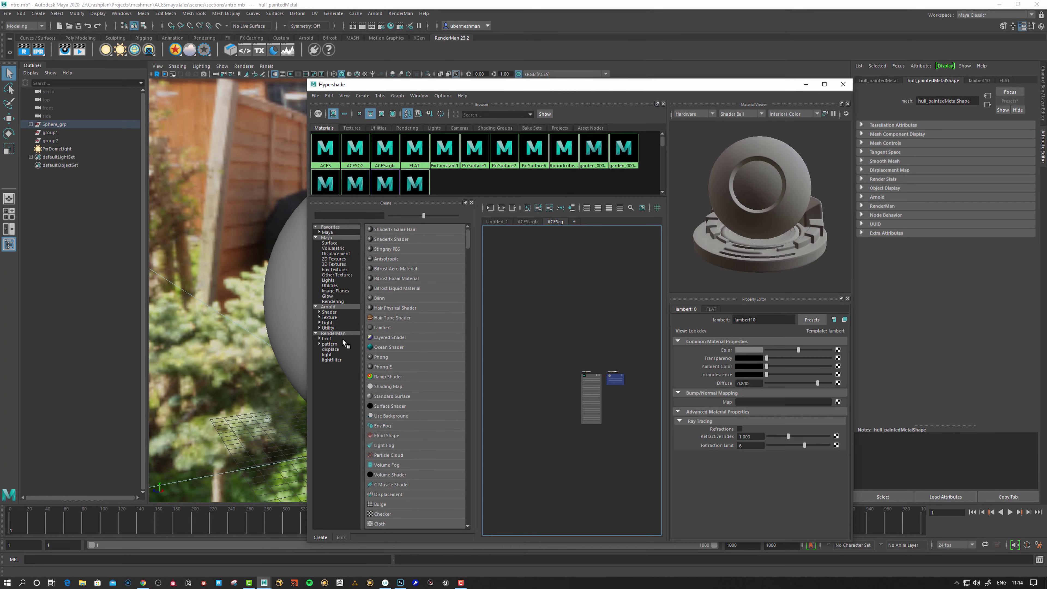
{"action": "left_click", "coordinate": [327, 339]}
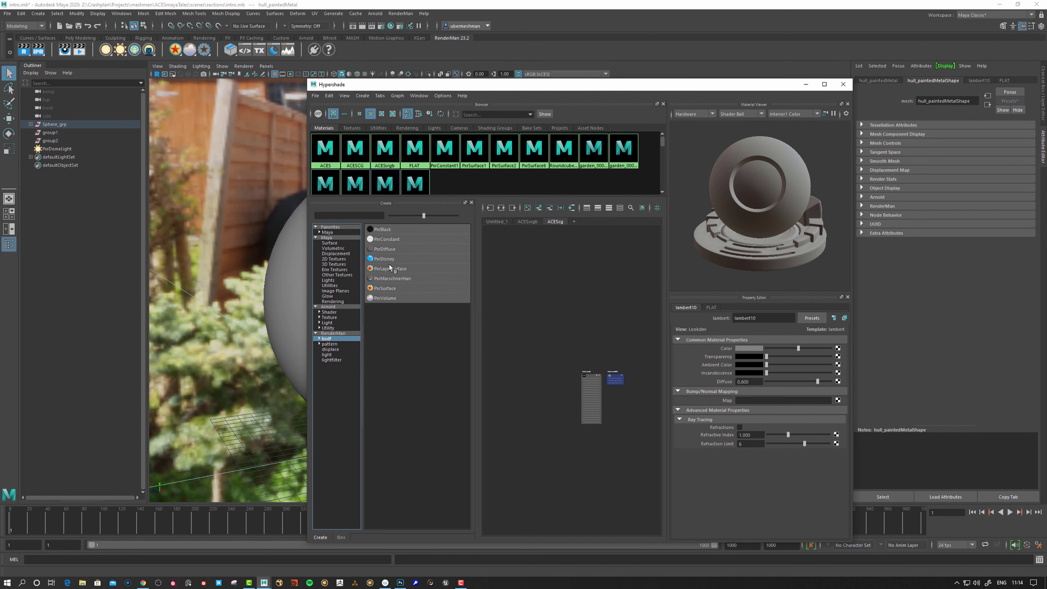
{"action": "left_click", "coordinate": [385, 288]}
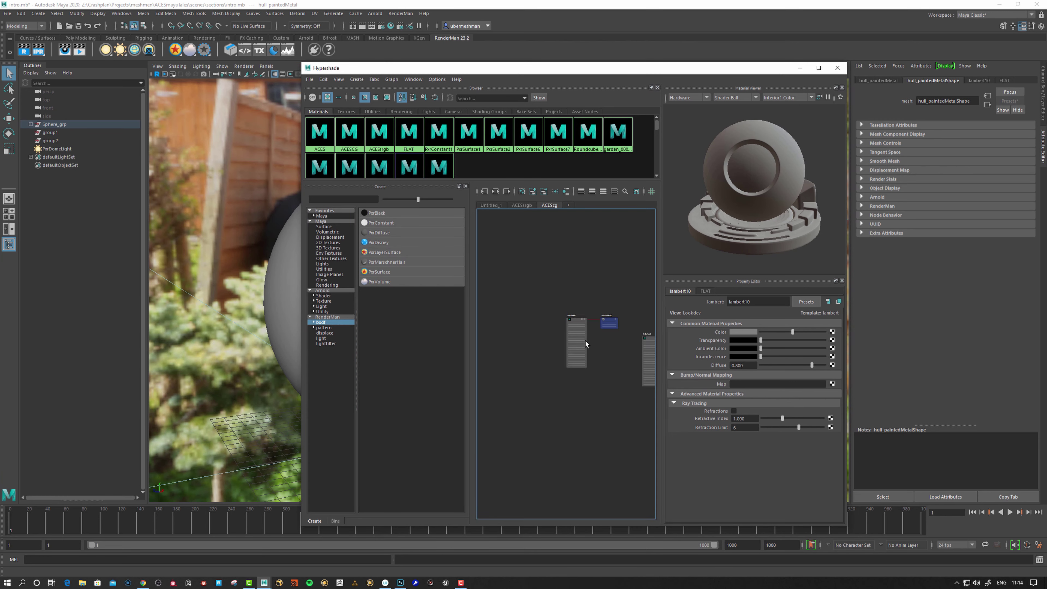
{"action": "key", "text": "f"}
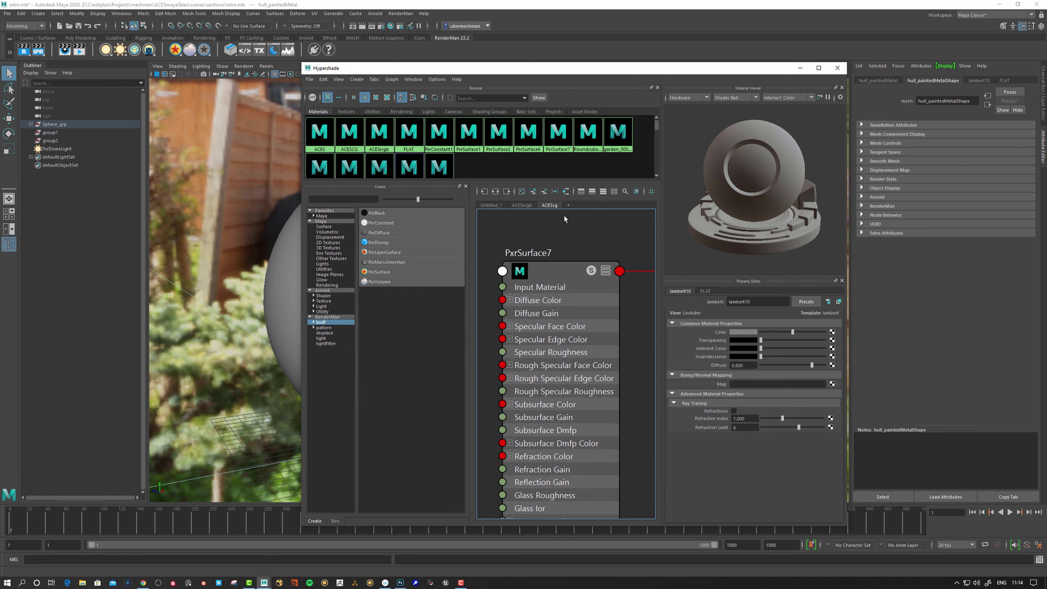
{"action": "left_click_drag", "start_coordinate": [506, 67], "coordinate": [383, 39]}
- Change the new PxrSurface material's diffuse color to a saturated dark red
{"action": "left_click", "coordinate": [428, 242]}
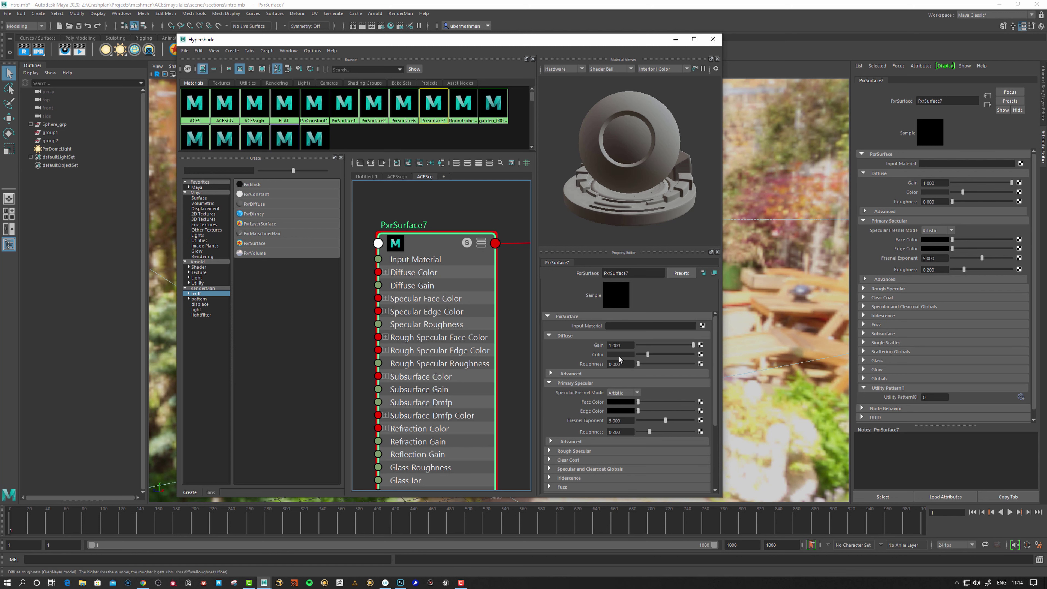
{"action": "left_click", "coordinate": [621, 354]}
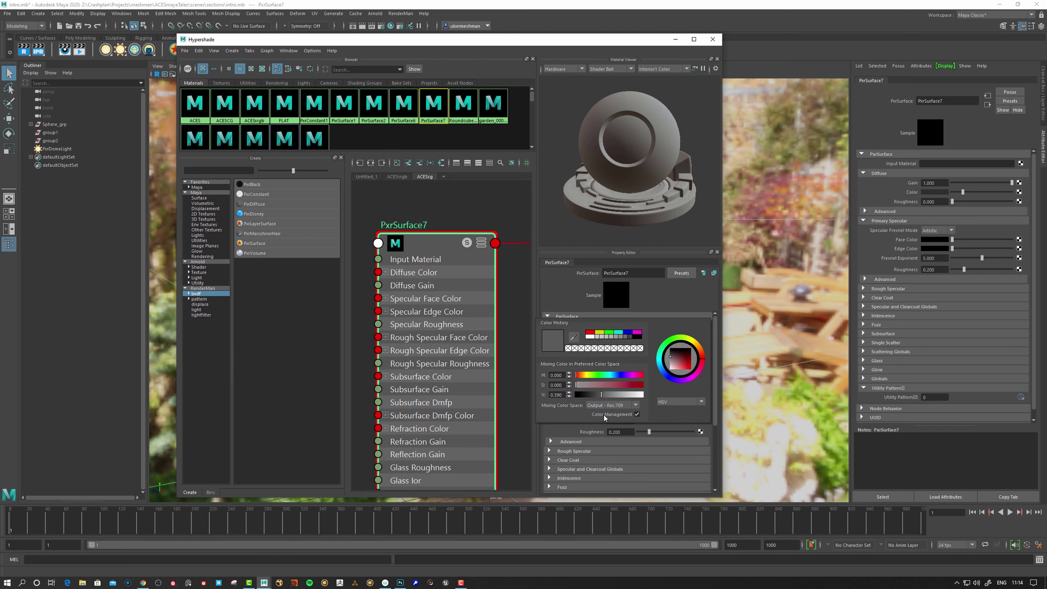
{"action": "mouse_move", "coordinate": [601, 385]}
{"action": "left_mouse_down"}
{"action": "mouse_move", "coordinate": [630, 385]}
{"action": "mouse_move", "coordinate": [619, 385]}
{"action": "left_mouse_up"}
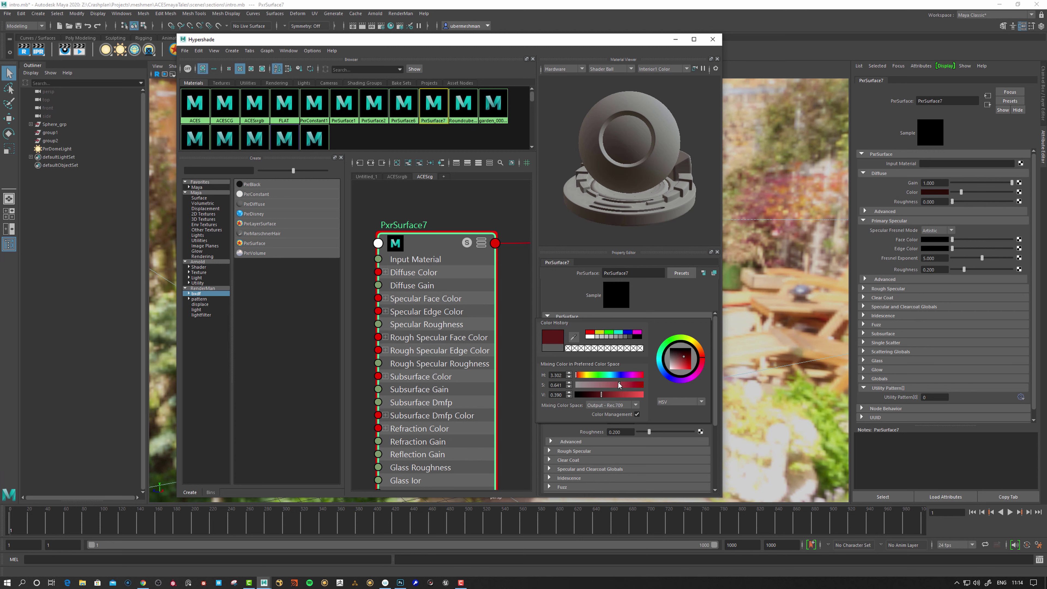
{"action": "left_click", "coordinate": [622, 355]}
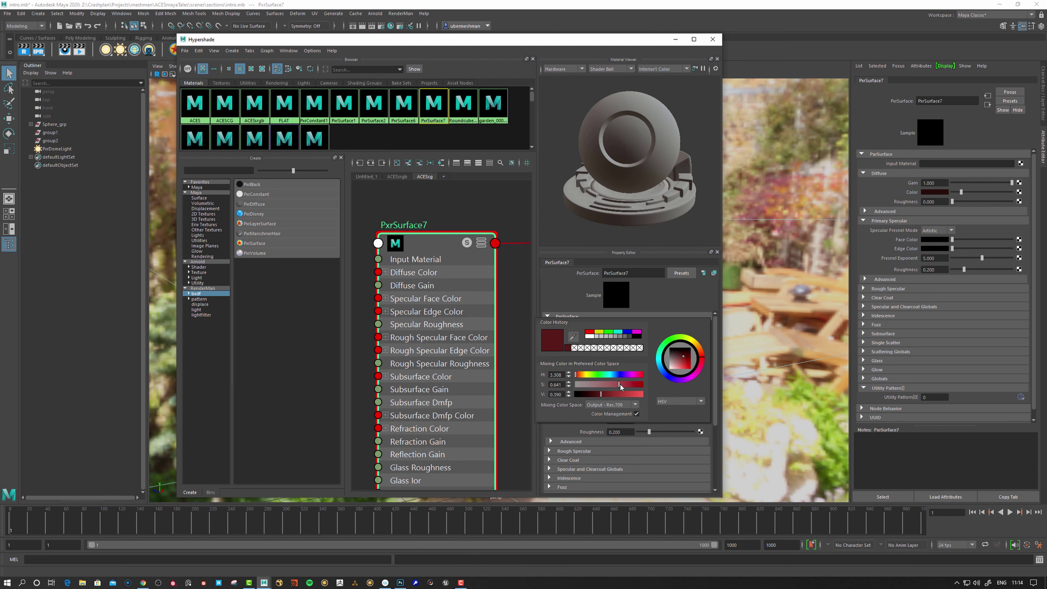
{"action": "left_click_drag", "start_coordinate": [621, 386], "coordinate": [633, 385]}
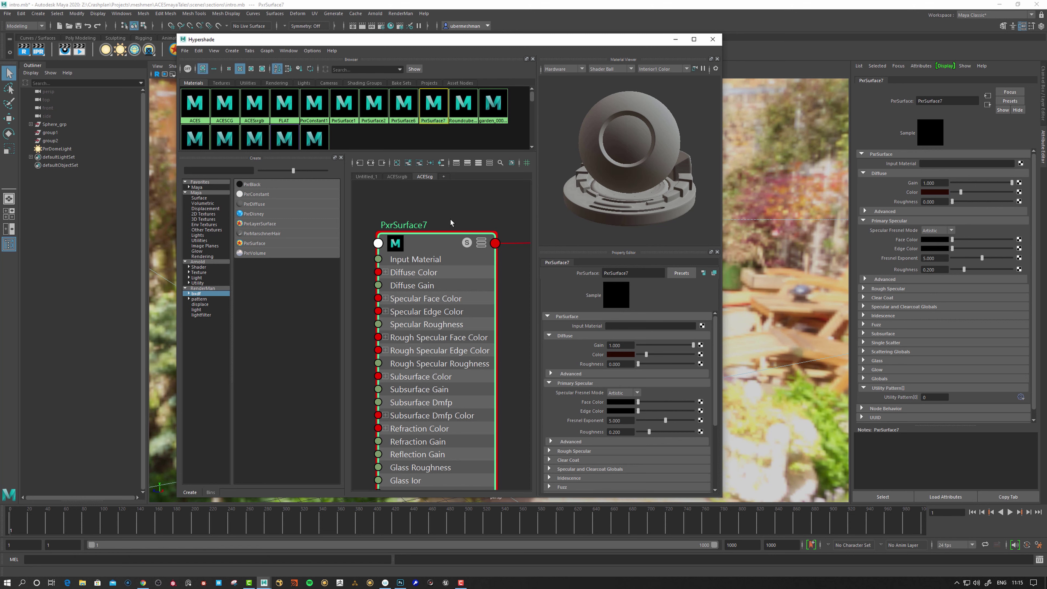
- Find the Maya File texture with the filter "fi" and add it to the graph below the PxrSurface node
{"action": "middle_click_drag", "start_coordinate": [442, 217], "coordinate": [463, 201], "text": "alt"}
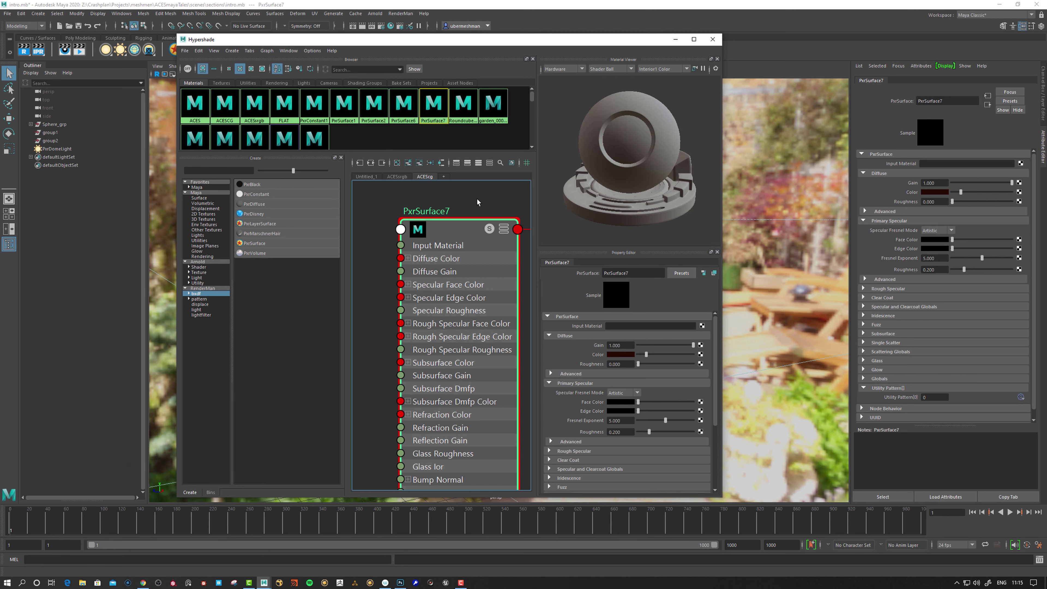
{"action": "middle_click_drag", "start_coordinate": [472, 207], "coordinate": [475, 208], "text": "alt"}
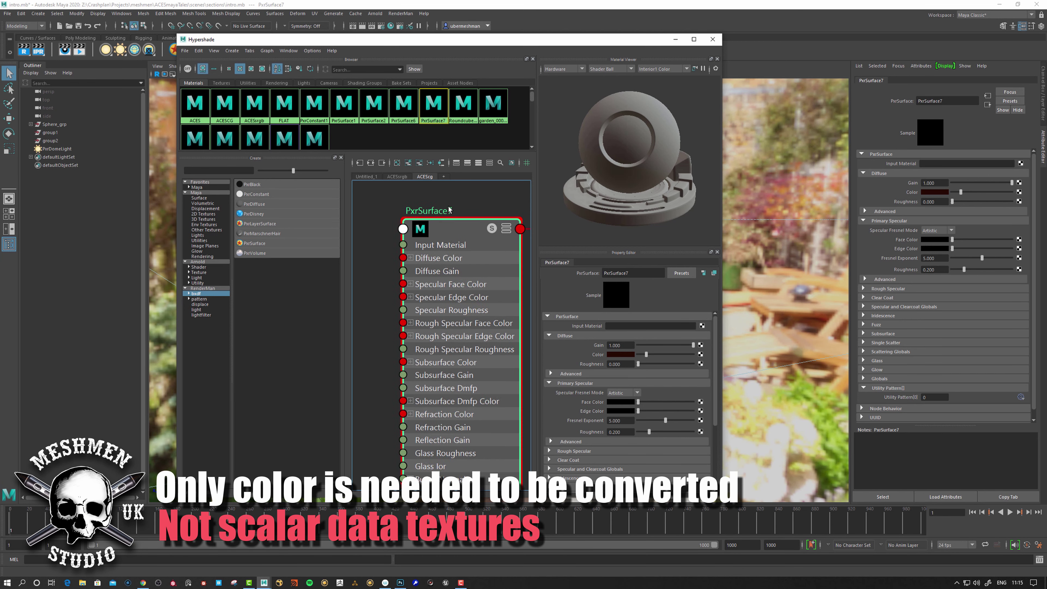
{"action": "scroll", "coordinate": [450, 209], "scroll_direction": "down", "scroll_amount": 4}
{"action": "middle_click_drag", "start_coordinate": [450, 209], "coordinate": [441, 226], "text": "alt"}
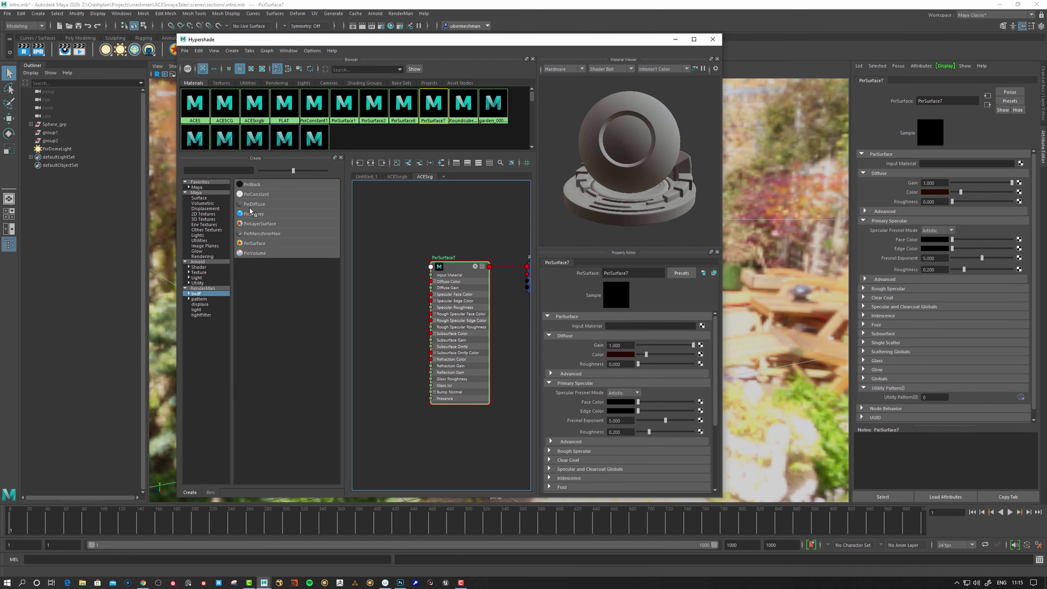
{"action": "left_click", "coordinate": [196, 192]}
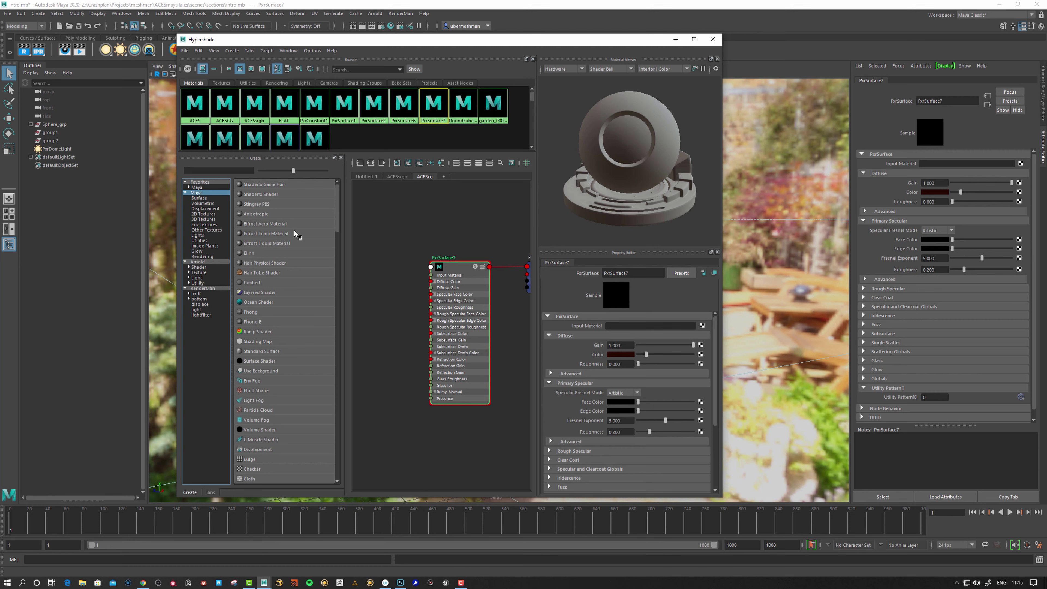
{"action": "left_click", "coordinate": [210, 171]}
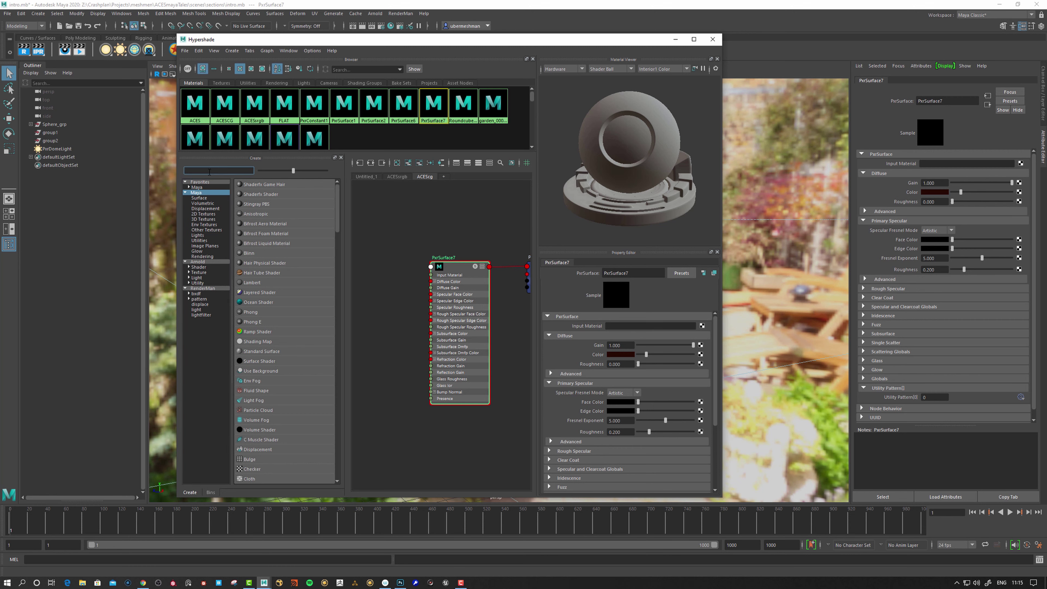
{"action": "type", "text": "fi"}
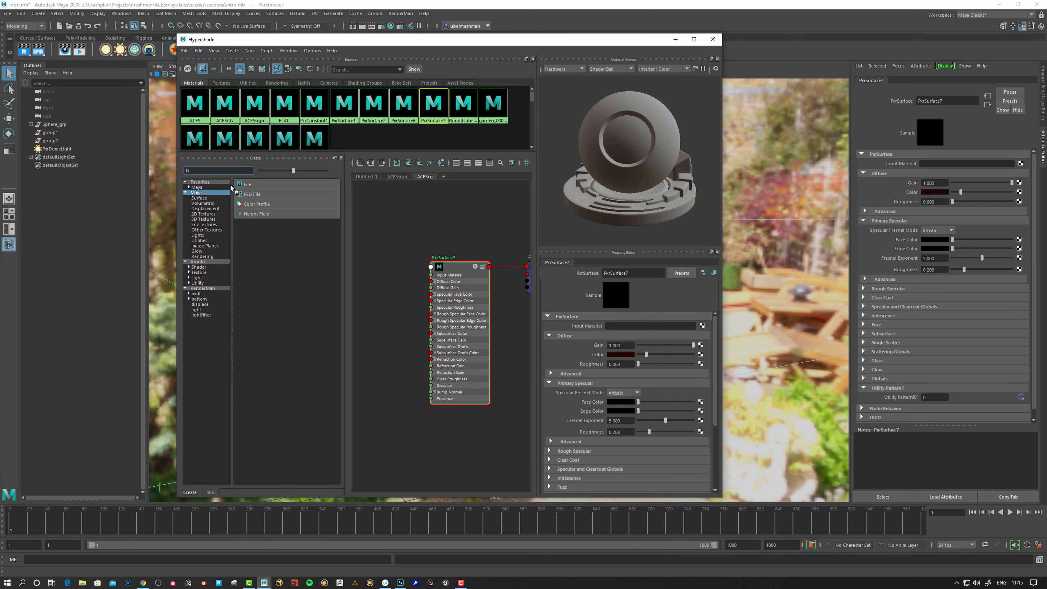
{"action": "left_click", "coordinate": [242, 186]}
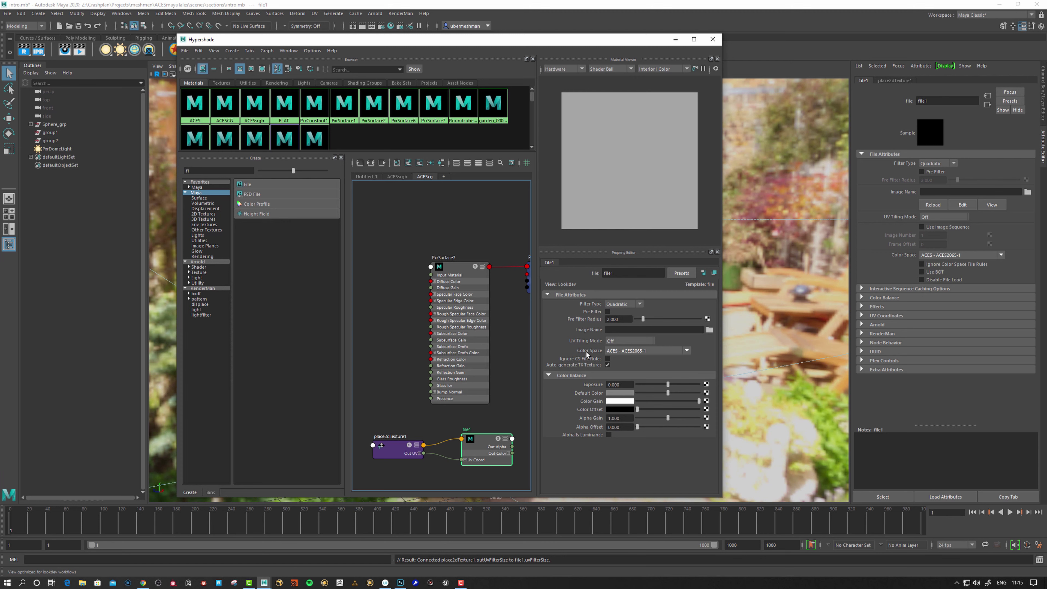
- Set the File texture's color space to Utility - sRGB - Texture
{"action": "left_click", "coordinate": [618, 352]}
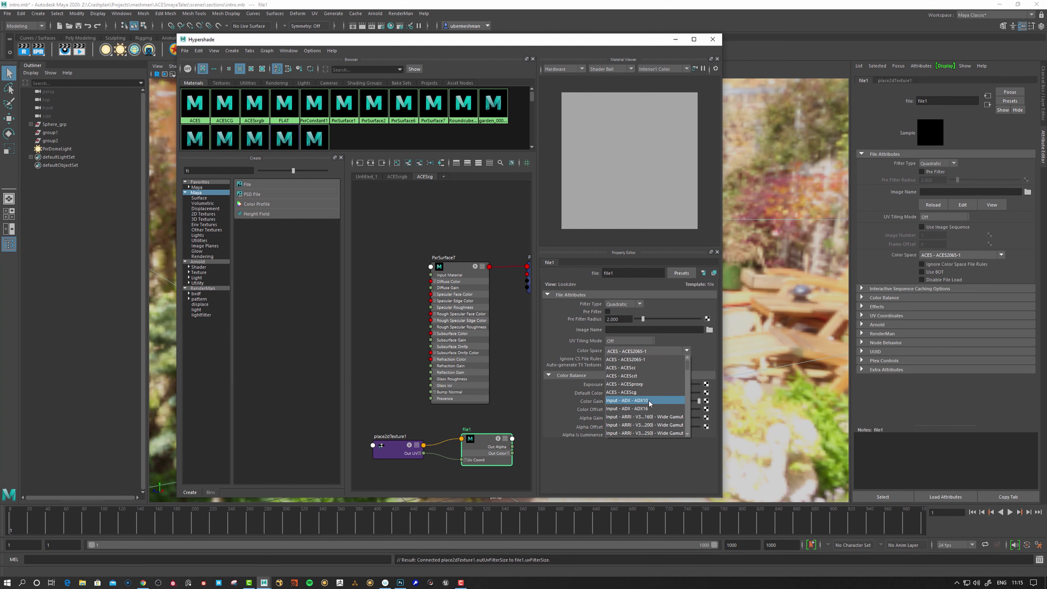
{"action": "left_click_drag", "start_coordinate": [688, 367], "coordinate": [686, 415]}
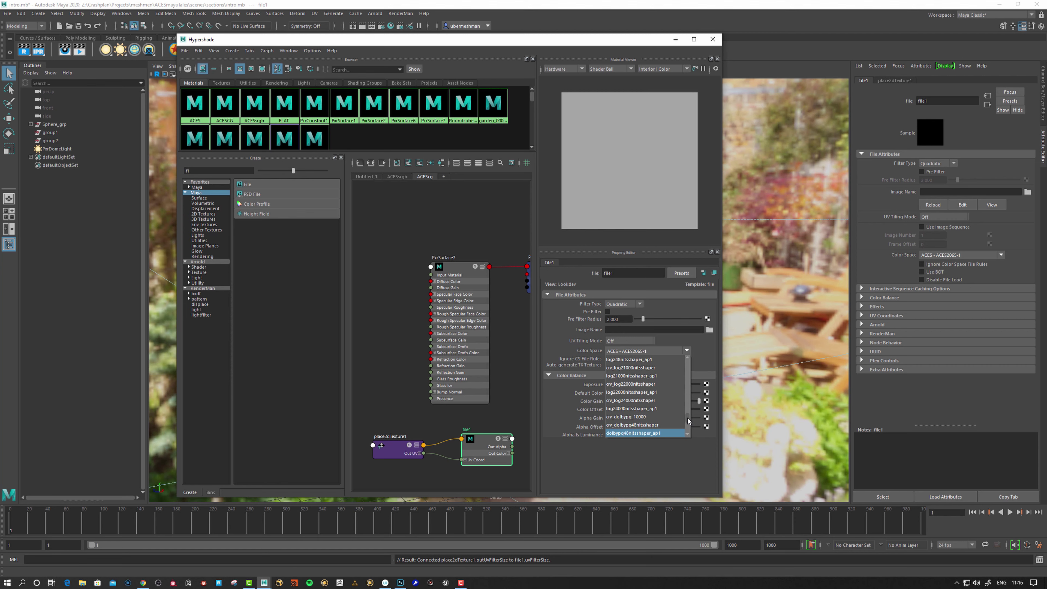
{"action": "left_click_drag", "start_coordinate": [688, 418], "coordinate": [688, 389]}
{"action": "scroll", "coordinate": [664, 400], "scroll_direction": "down", "scroll_amount": 5}
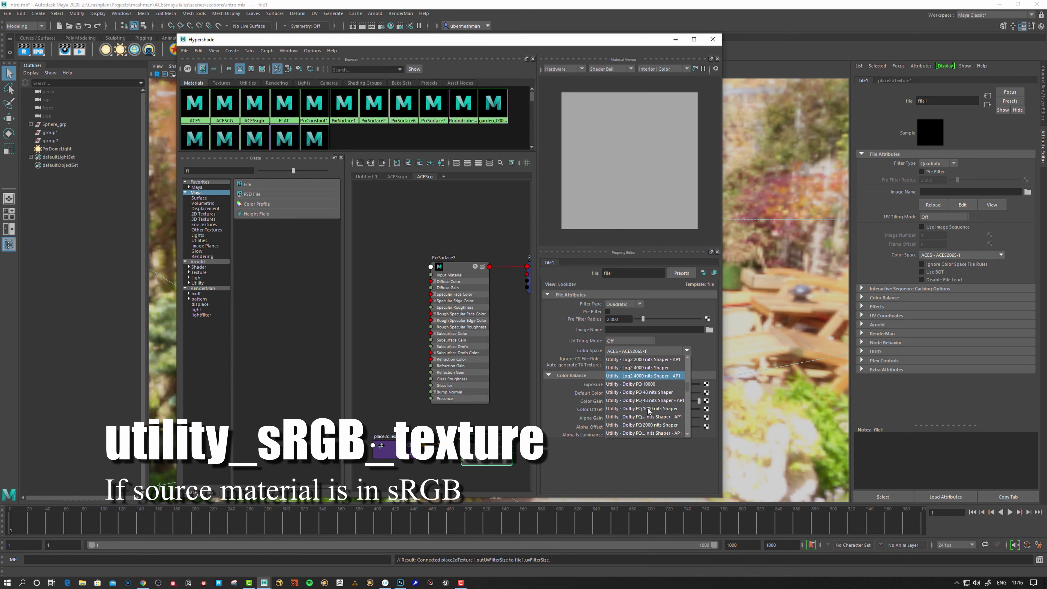
{"action": "scroll", "coordinate": [648, 411], "scroll_direction": "down", "scroll_amount": 4}
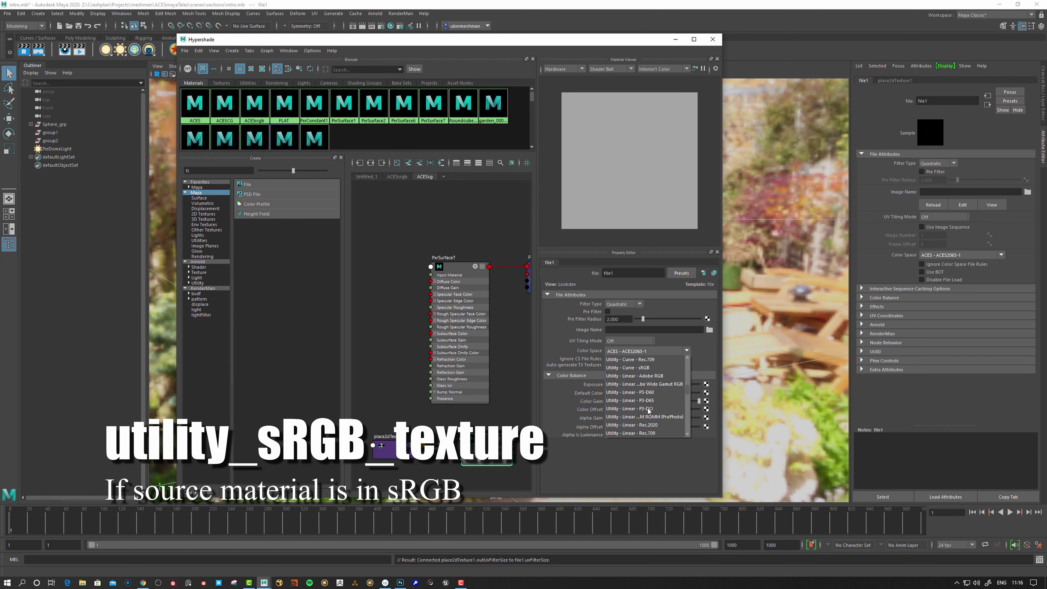
{"action": "left_click", "coordinate": [630, 425]}
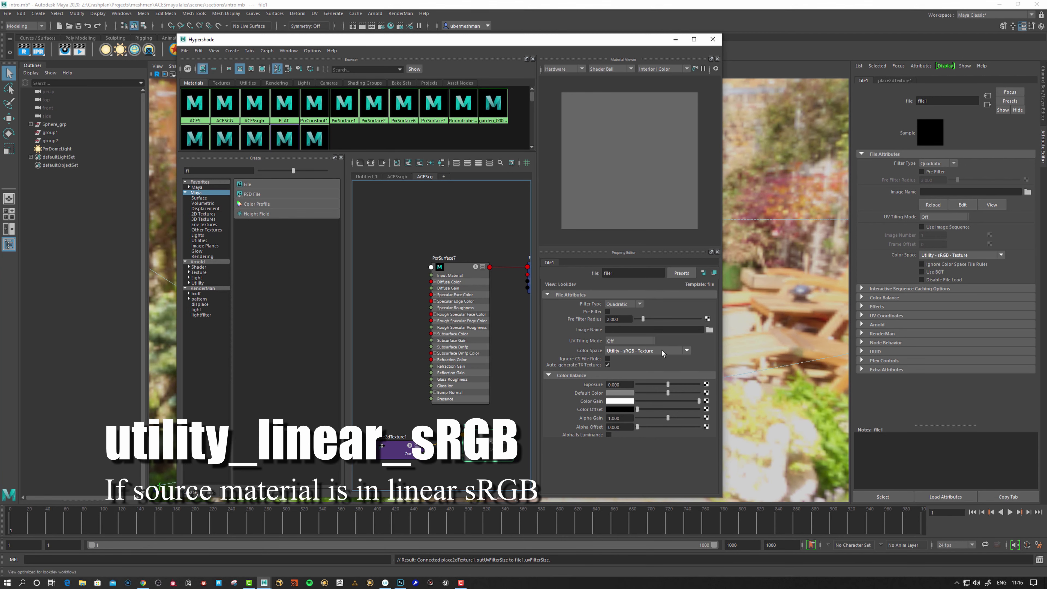
- Add a PxrTexture node to an empty area of the graph beside the PxrSurface node
{"action": "middle_click_drag", "start_coordinate": [399, 372], "coordinate": [421, 378], "text": "alt"}
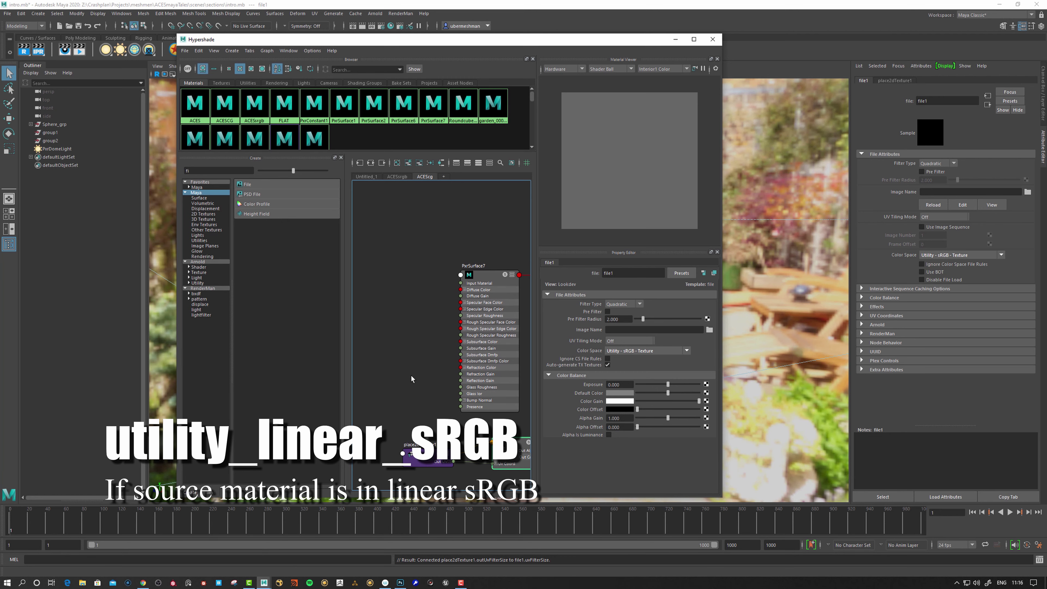
{"action": "left_click", "coordinate": [388, 355]}
{"action": "key", "text": "Tab"}
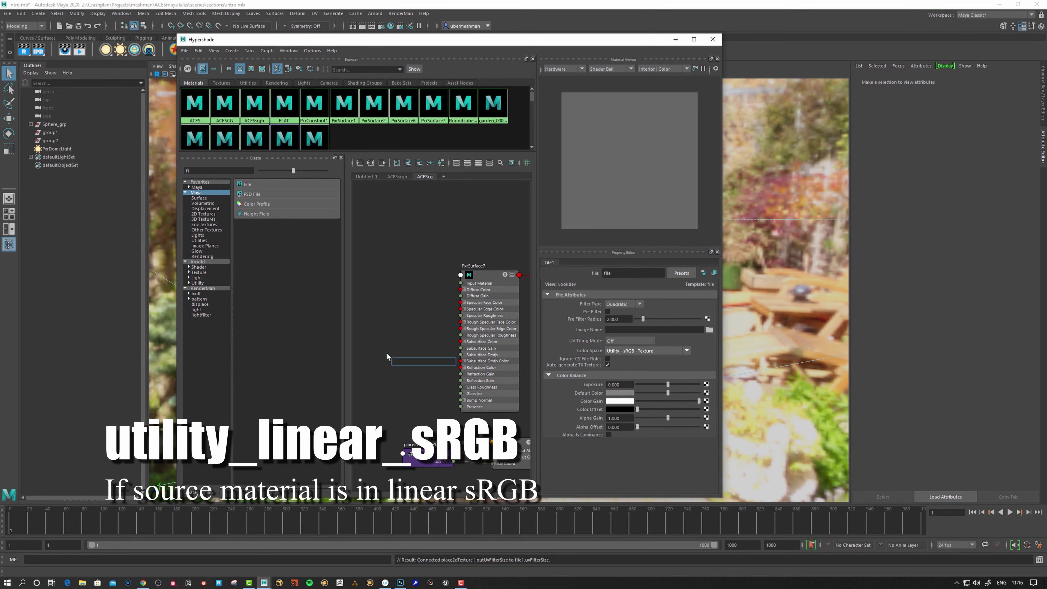
{"action": "type", "text": "pxrt"}
{"action": "key", "text": "Down"}
{"action": "key", "text": "Down"}
{"action": "key", "text": "Return"}
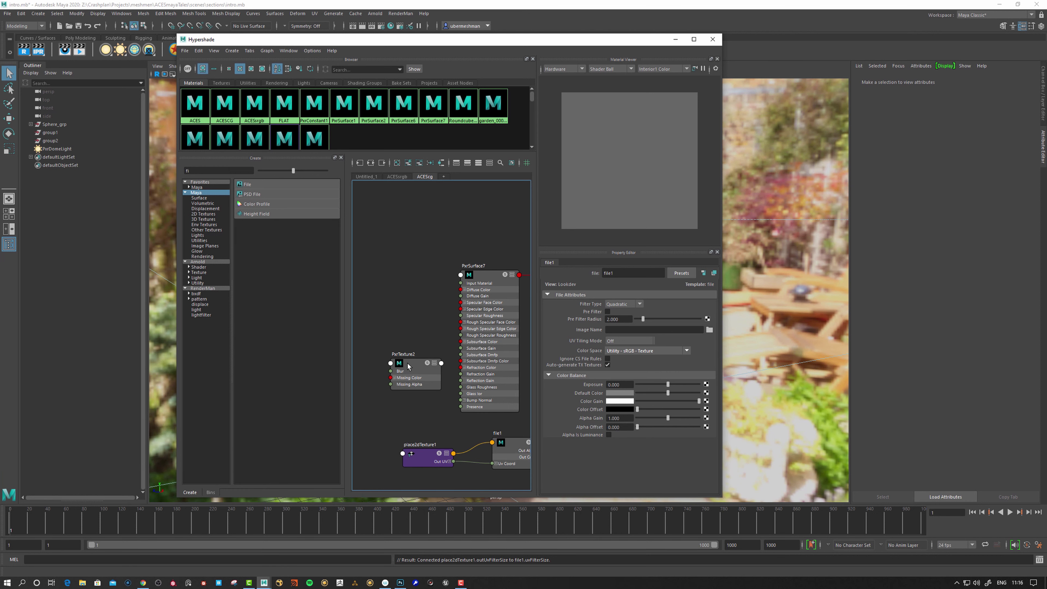
- Reposition the new PxrTexture node higher and farther from the PxrSurface node's inputs, above the place2dTexture node
{"action": "left_click_drag", "start_coordinate": [400, 364], "coordinate": [372, 317]}
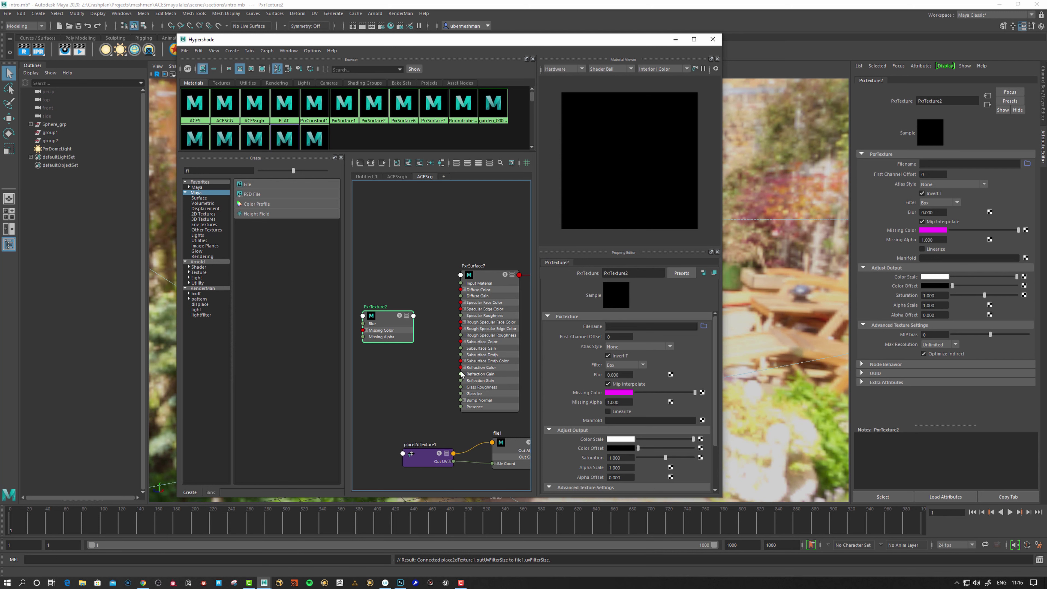
{"action": "left_click_drag", "start_coordinate": [389, 319], "coordinate": [391, 311]}
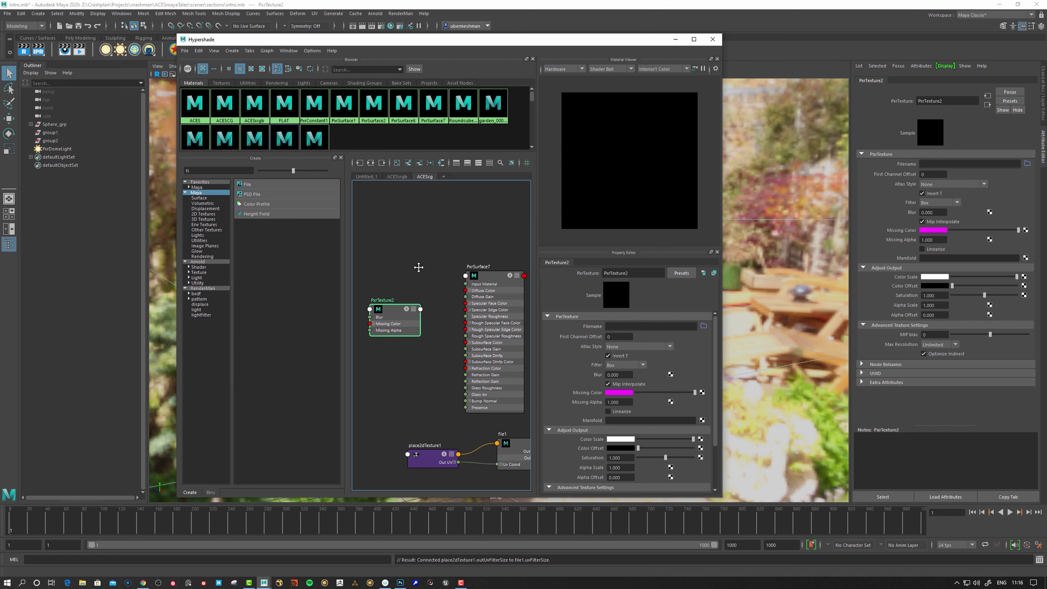
{"action": "left_click_drag", "start_coordinate": [393, 313], "coordinate": [393, 309]}
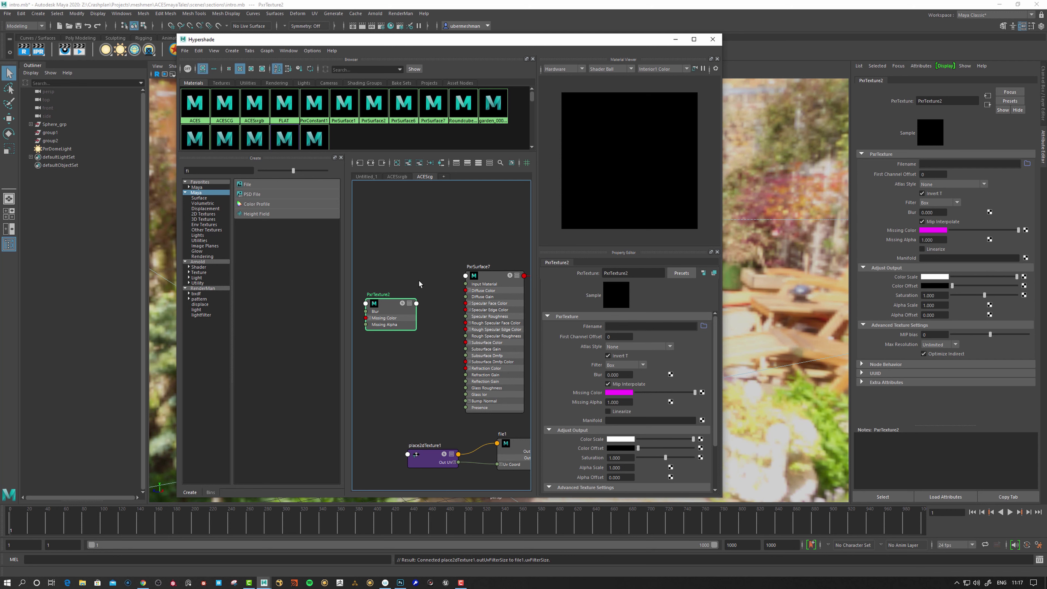
{"action": "left_click_drag", "start_coordinate": [388, 304], "coordinate": [386, 300]}
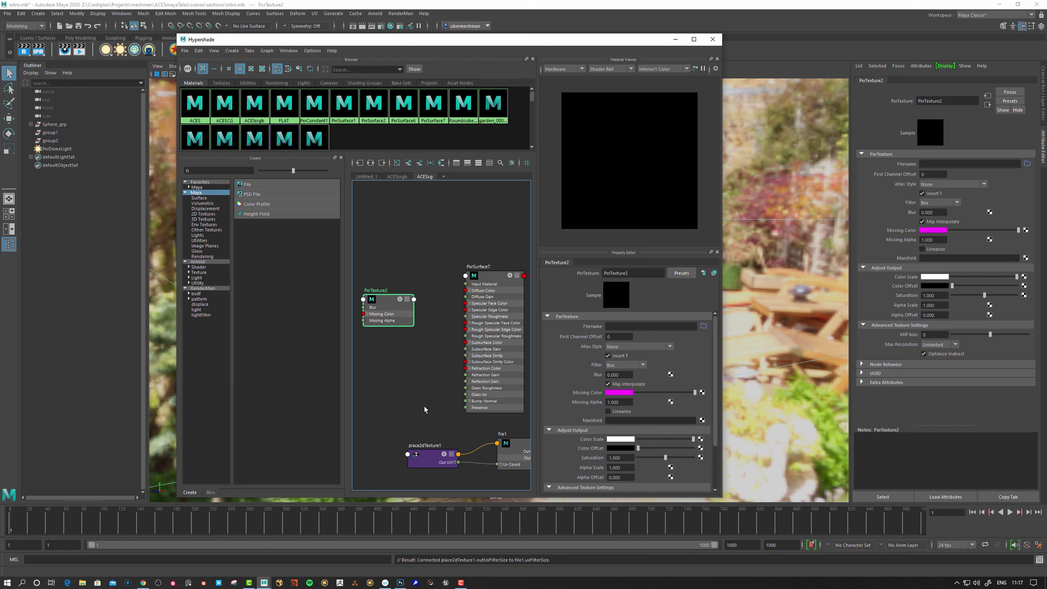
{"action": "middle_click_drag", "start_coordinate": [426, 409], "coordinate": [420, 407], "text": "alt"}
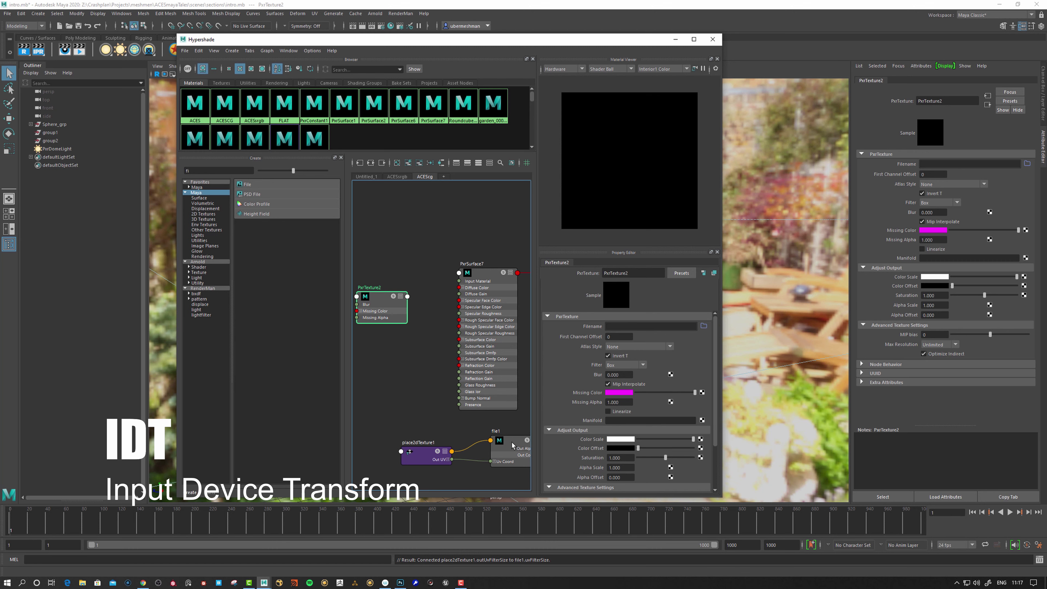
{"action": "mouse_move", "coordinate": [451, 420]}
{"action": "middle_mouse_down", "text": "alt"}
{"action": "mouse_move", "coordinate": [425, 424]}
{"action": "mouse_move", "coordinate": [450, 423]}
{"action": "middle_mouse_up", "text": "alt"}
{"action": "middle_click_drag", "start_coordinate": [417, 380], "coordinate": [423, 375], "text": "alt"}
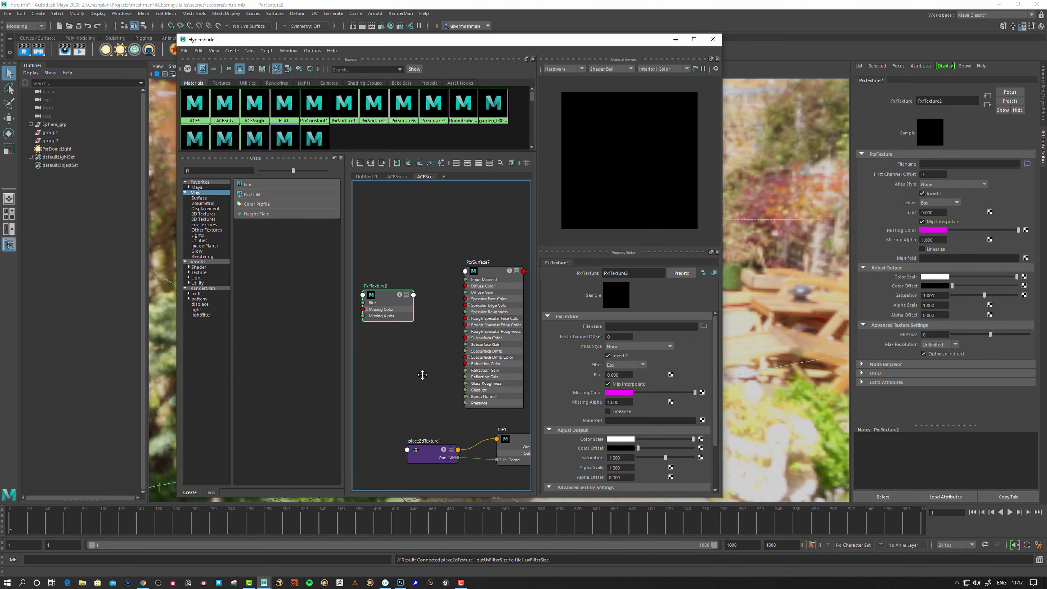
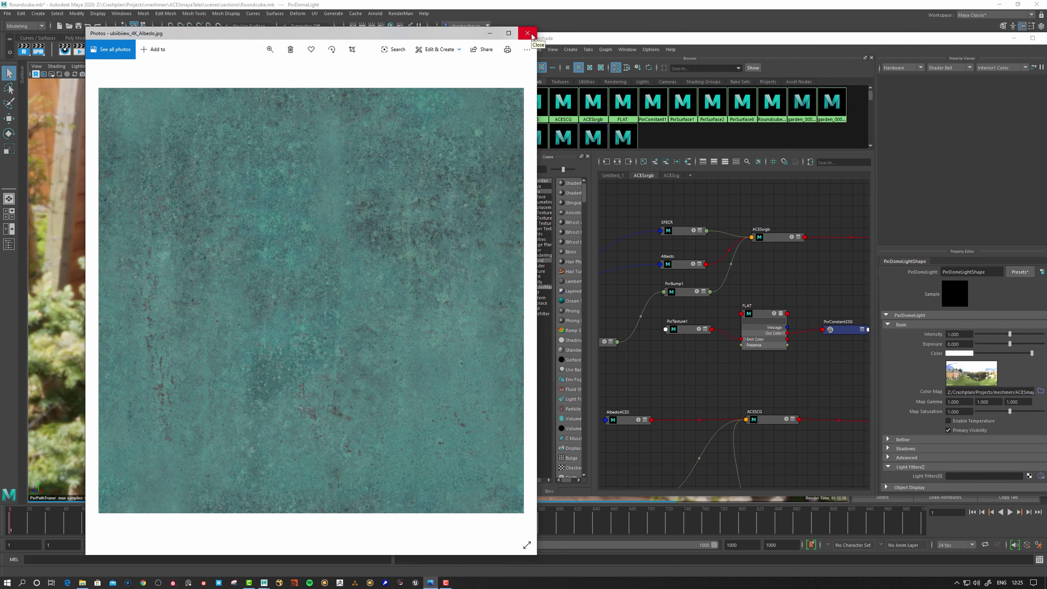
- Put away the albedo image preview and display the ACESsrgb material's attributes in the Hypershade
{"action": "left_click", "coordinate": [488, 37]}
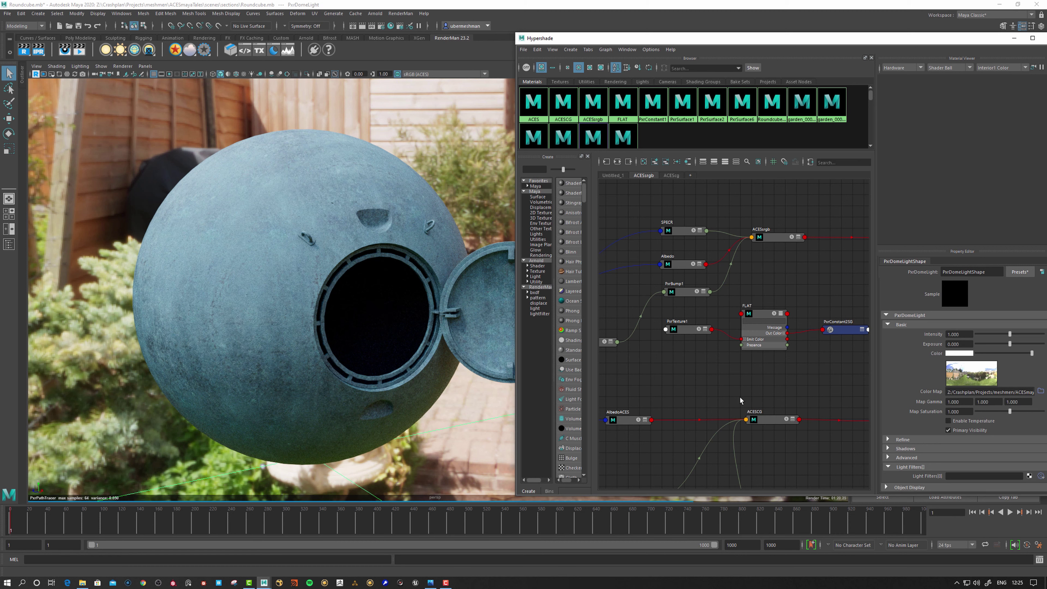
{"action": "left_click", "coordinate": [769, 241]}
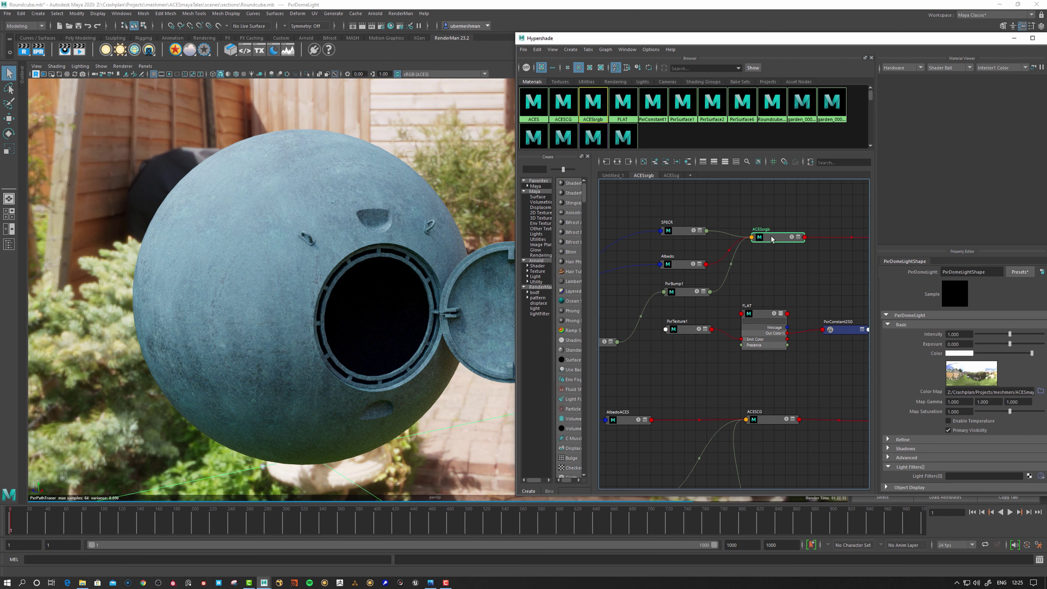
{"action": "left_click_drag", "start_coordinate": [769, 237], "coordinate": [768, 235]}
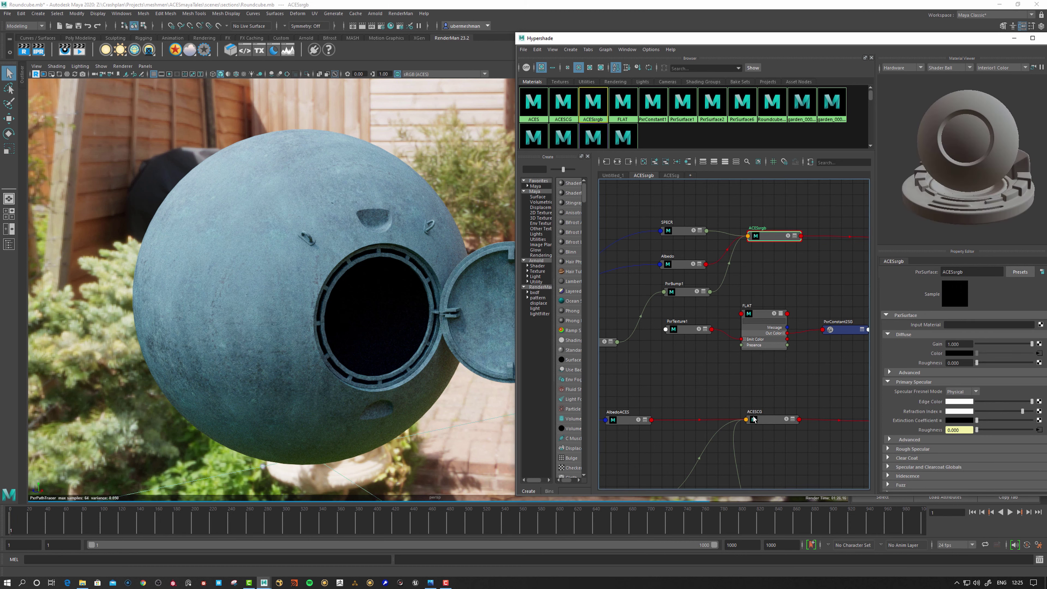
- Examine the Filename 0 path of the Albedo texture node that feeds the ACESsrgb material
{"action": "left_click", "coordinate": [762, 418]}
{"action": "middle_click_drag", "start_coordinate": [660, 388], "coordinate": [773, 379], "text": "alt"}
{"action": "left_click_drag", "start_coordinate": [608, 283], "coordinate": [614, 226]}
{"action": "left_click", "coordinate": [798, 254]}
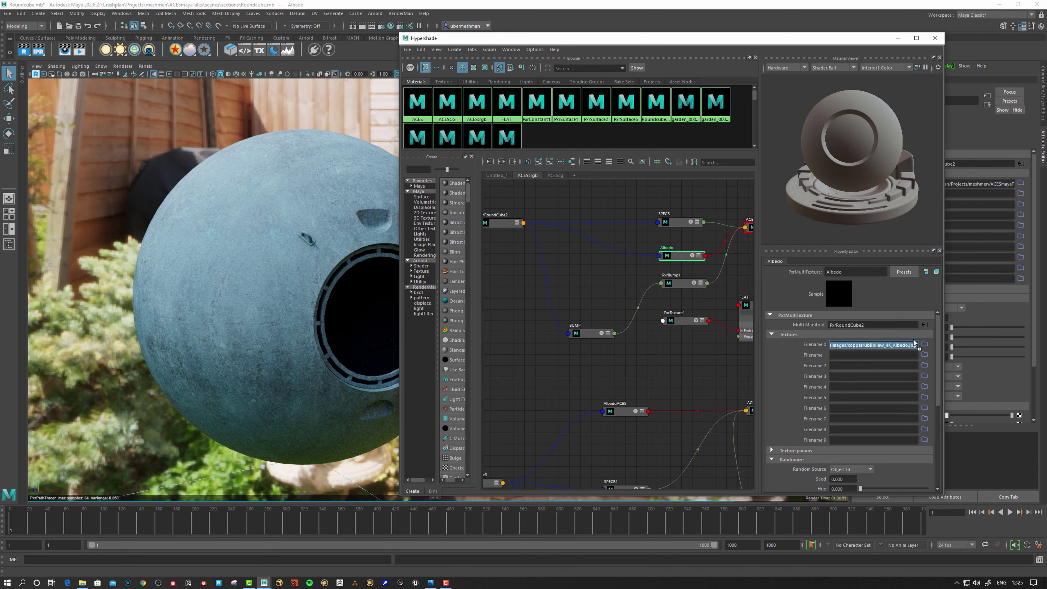
{"action": "middle_click_drag", "start_coordinate": [648, 305], "coordinate": [591, 307], "text": "alt"}
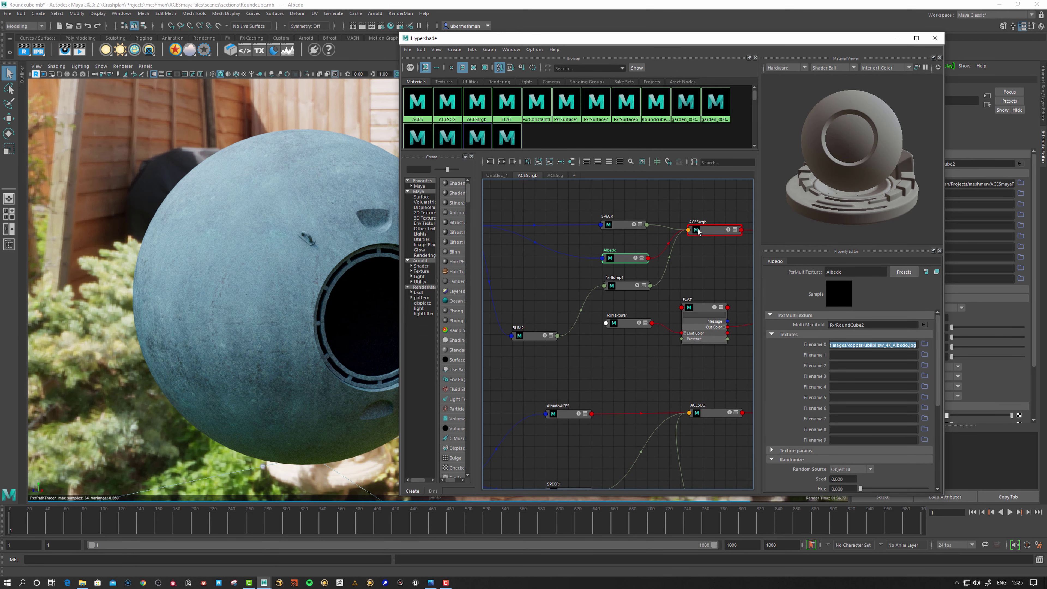
{"action": "left_click", "coordinate": [700, 217]}
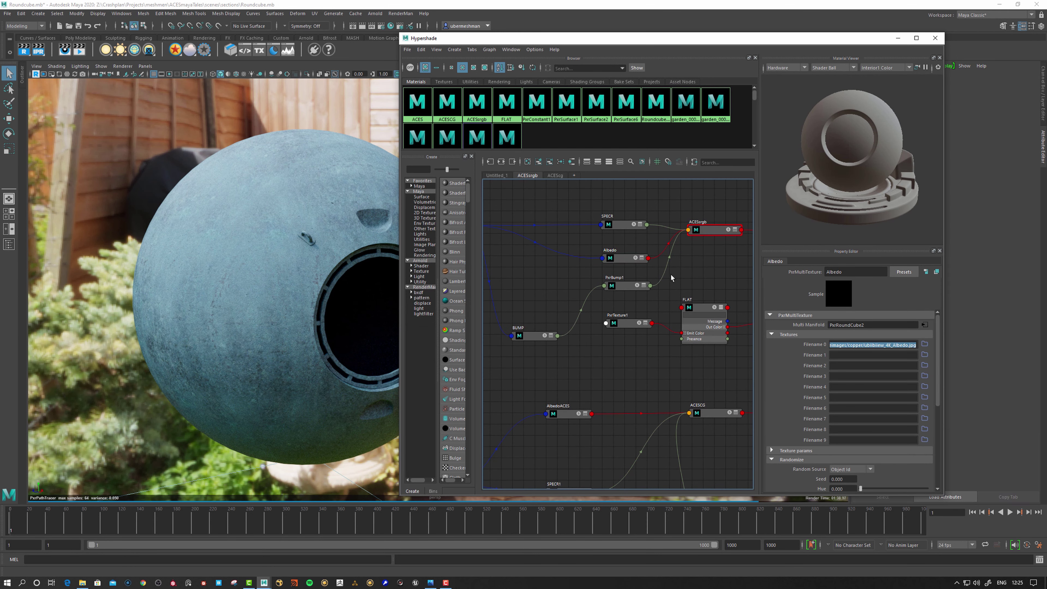
{"action": "left_click", "coordinate": [899, 346]}
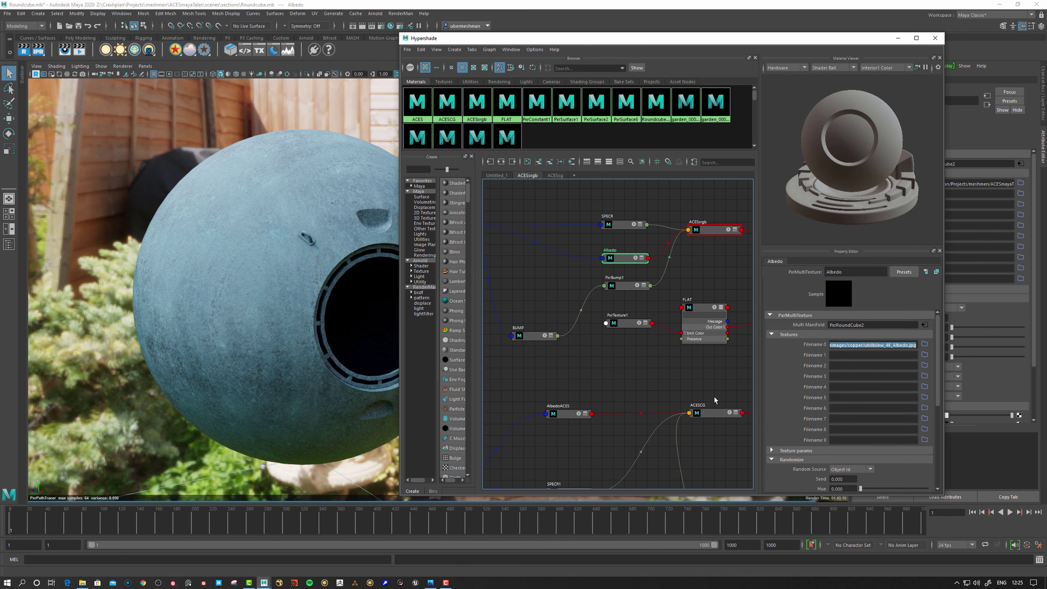
- Examine the Filename 0 path of the AlbedoACES texture node that feeds the ACESCG material
{"action": "middle_click_drag", "start_coordinate": [636, 397], "coordinate": [632, 365], "text": "alt"}
{"action": "left_click", "coordinate": [610, 340]}
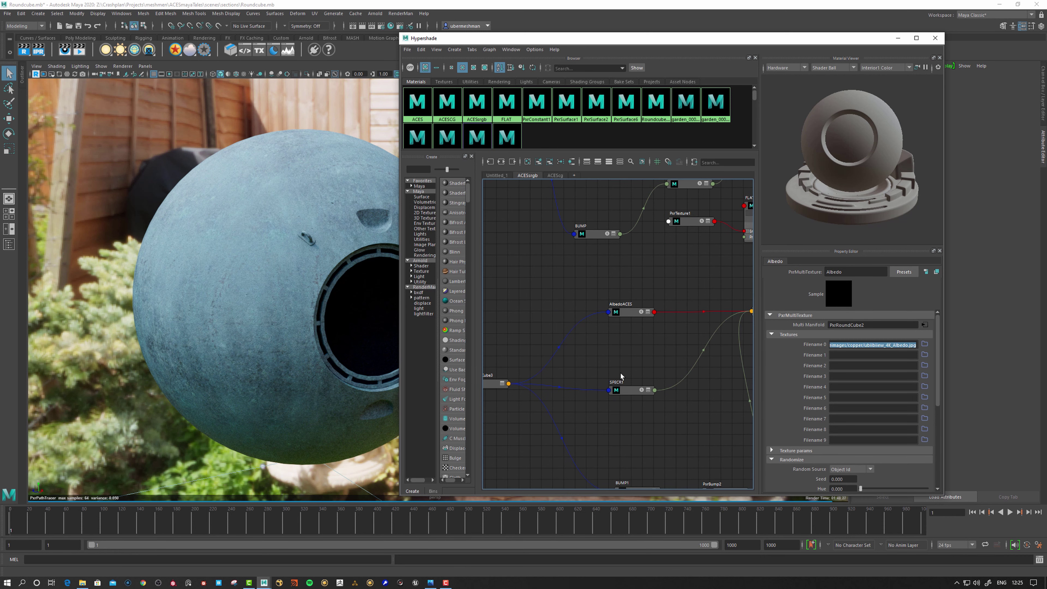
{"action": "left_click", "coordinate": [628, 315]}
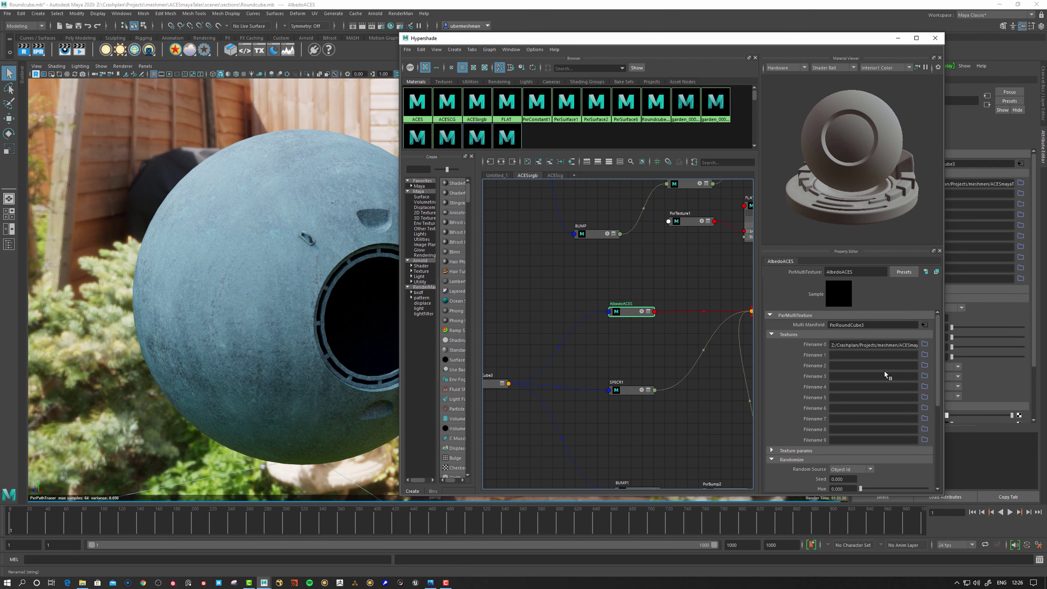
{"action": "left_click_drag", "start_coordinate": [891, 345], "coordinate": [953, 347]}
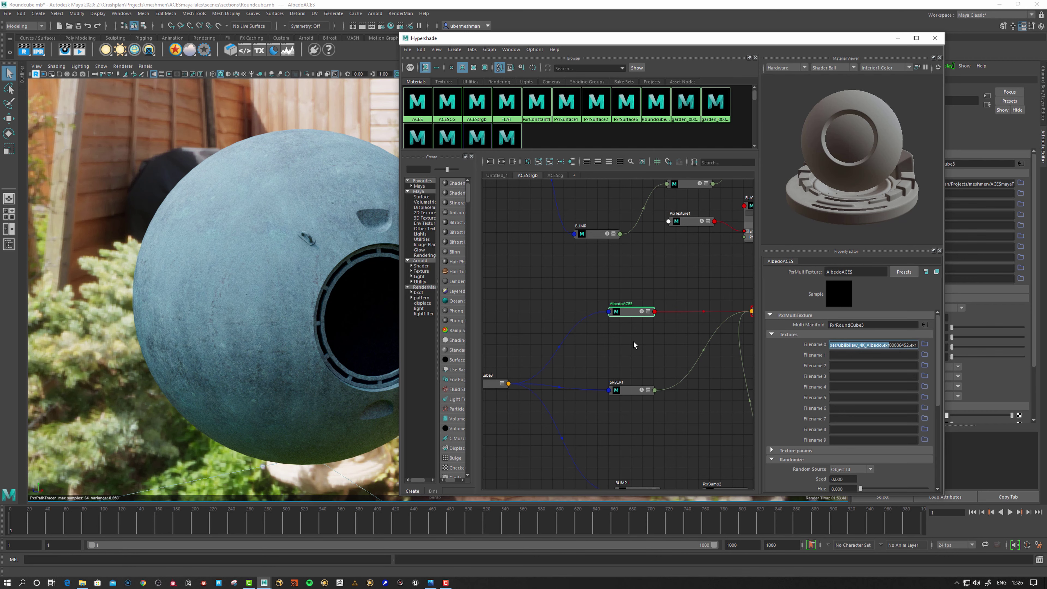
{"action": "key", "text": "a"}
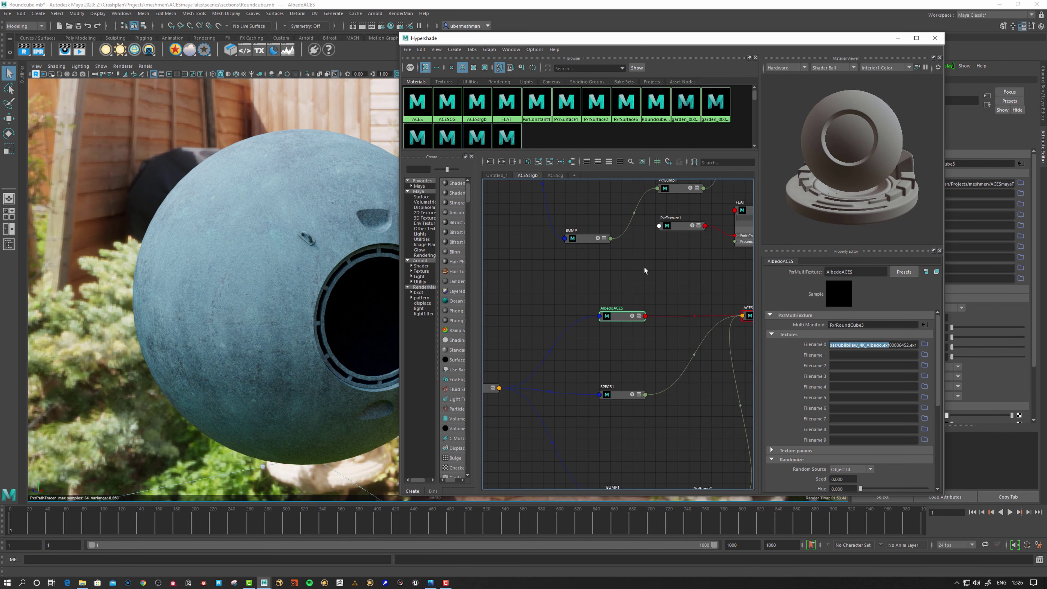
- Review the Albedo texture node again, followed by the attributes of the ACESsrgb material it feeds
{"action": "left_click", "coordinate": [624, 270]}
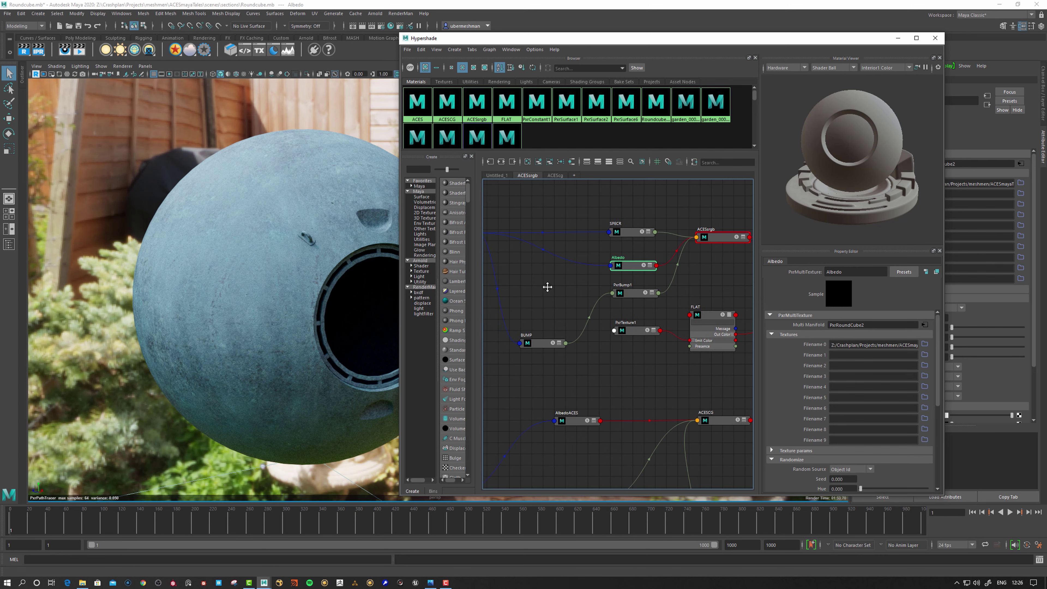
{"action": "middle_click_drag", "start_coordinate": [547, 285], "coordinate": [591, 293], "text": "alt"}
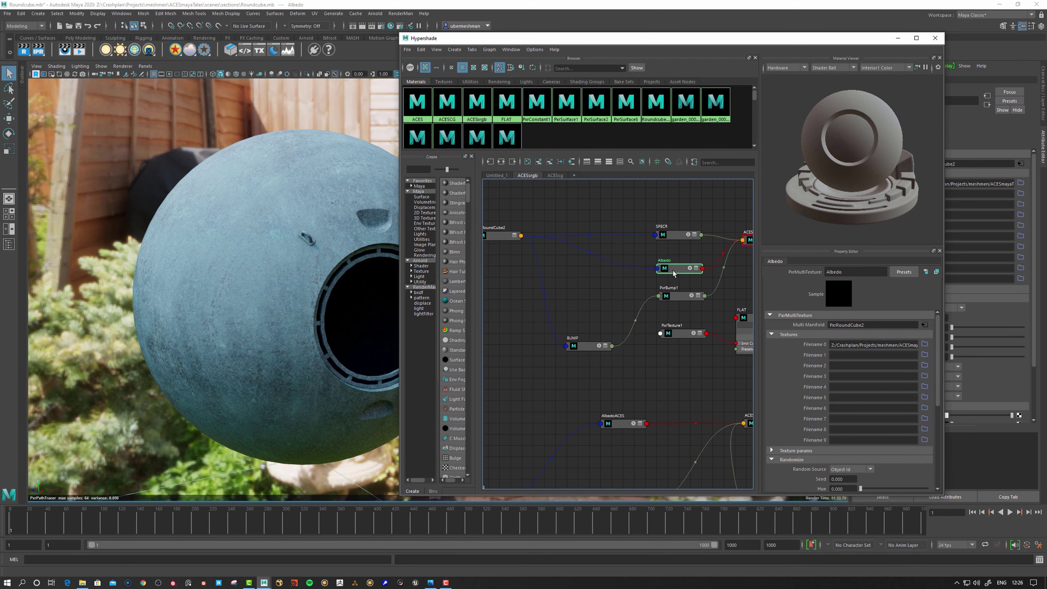
{"action": "left_click_drag", "start_coordinate": [675, 269], "coordinate": [673, 269]}
{"action": "middle_click_drag", "start_coordinate": [589, 317], "coordinate": [536, 314], "text": "alt"}
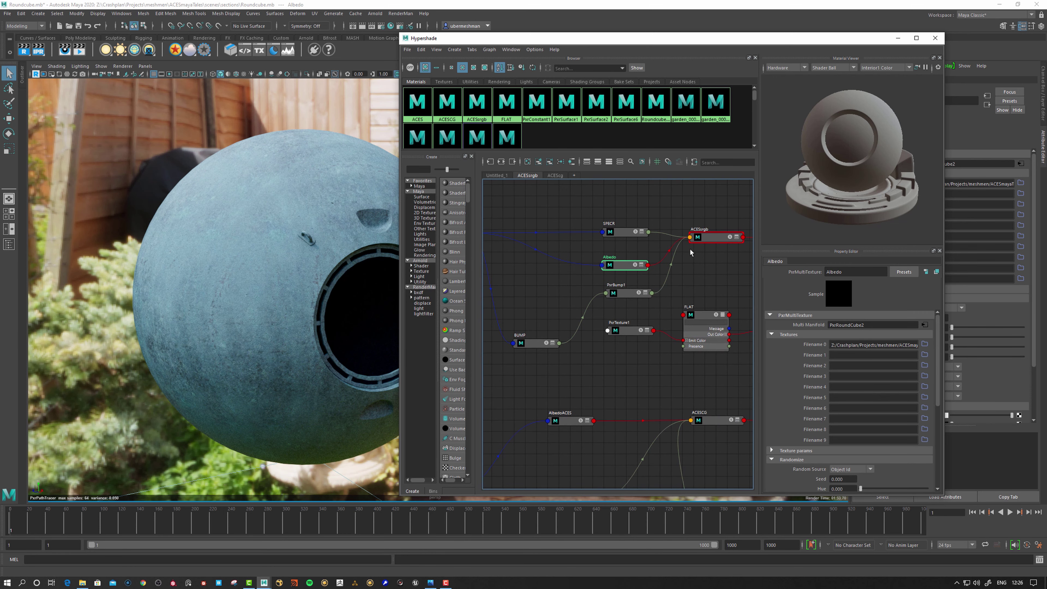
{"action": "left_click", "coordinate": [711, 240]}
- Set the PxrRoundCube2 manifold's Frequency to 0.622
{"action": "middle_click_drag", "start_coordinate": [537, 307], "coordinate": [606, 323], "text": "alt"}
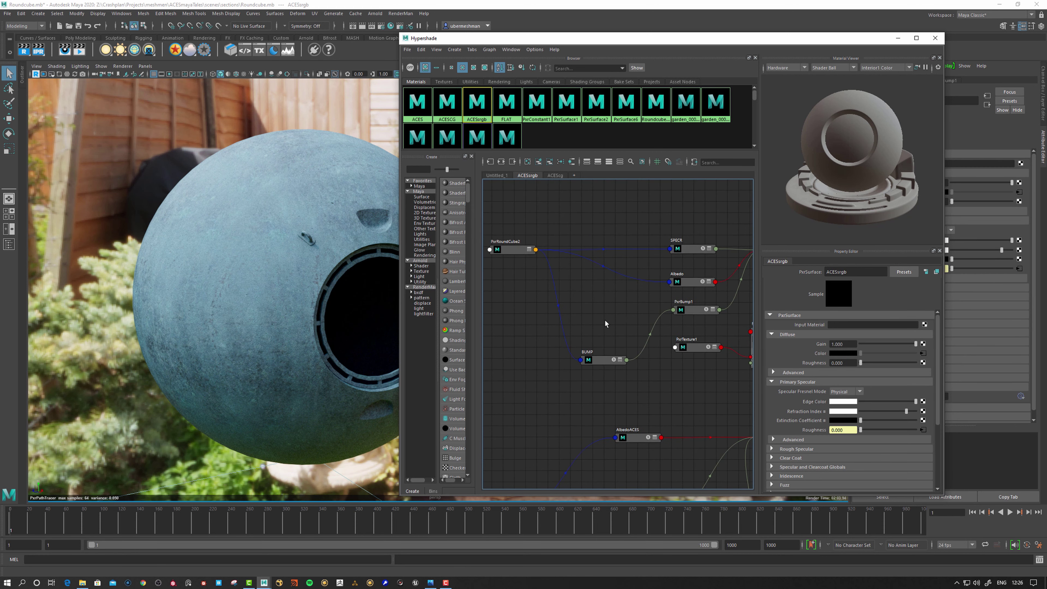
{"action": "left_click", "coordinate": [501, 249]}
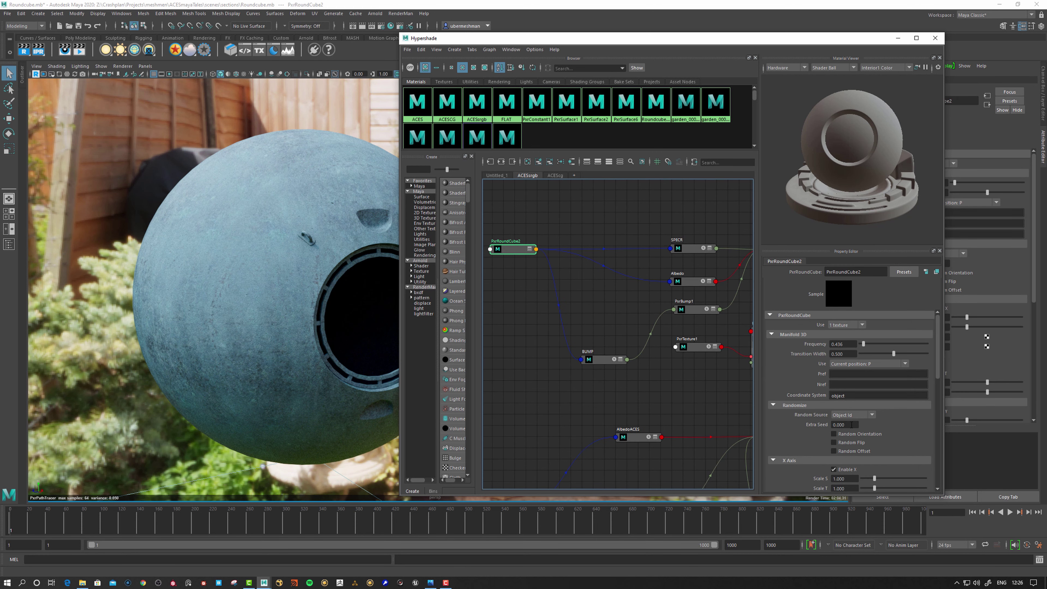
{"action": "left_click_drag", "start_coordinate": [862, 345], "coordinate": [865, 346]}
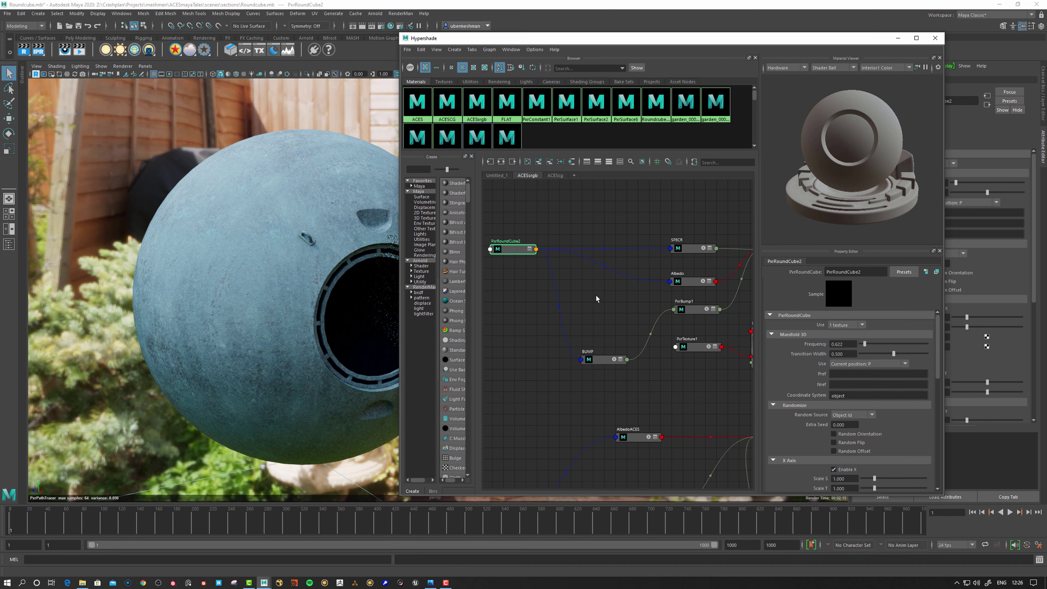
- Select the objects using the ACESCG material and assign the ACESsrgb material to them
{"action": "middle_click_drag", "start_coordinate": [598, 297], "coordinate": [542, 285], "text": "alt"}
{"action": "middle_click_drag", "start_coordinate": [595, 334], "coordinate": [550, 314], "text": "alt"}
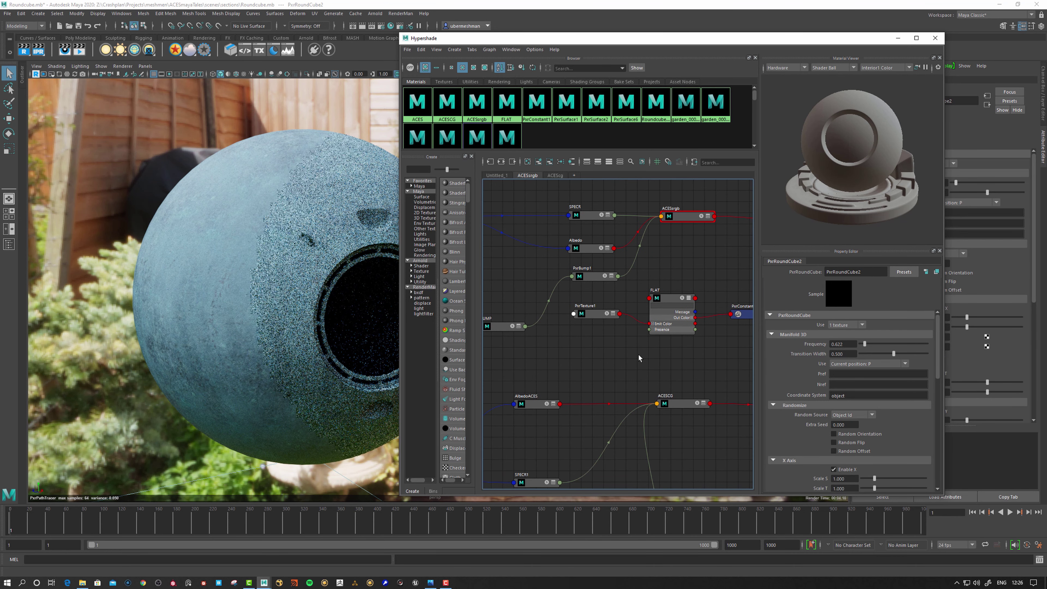
{"action": "right_click", "coordinate": [677, 404]}
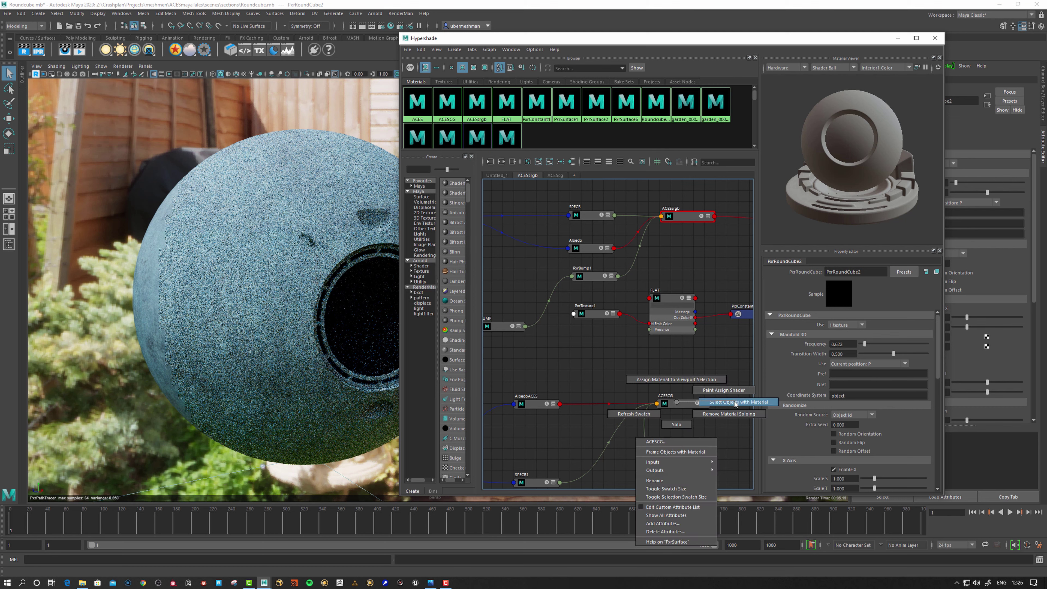
{"action": "left_click", "coordinate": [726, 402]}
{"action": "right_click_drag", "start_coordinate": [678, 226], "coordinate": [682, 197]}
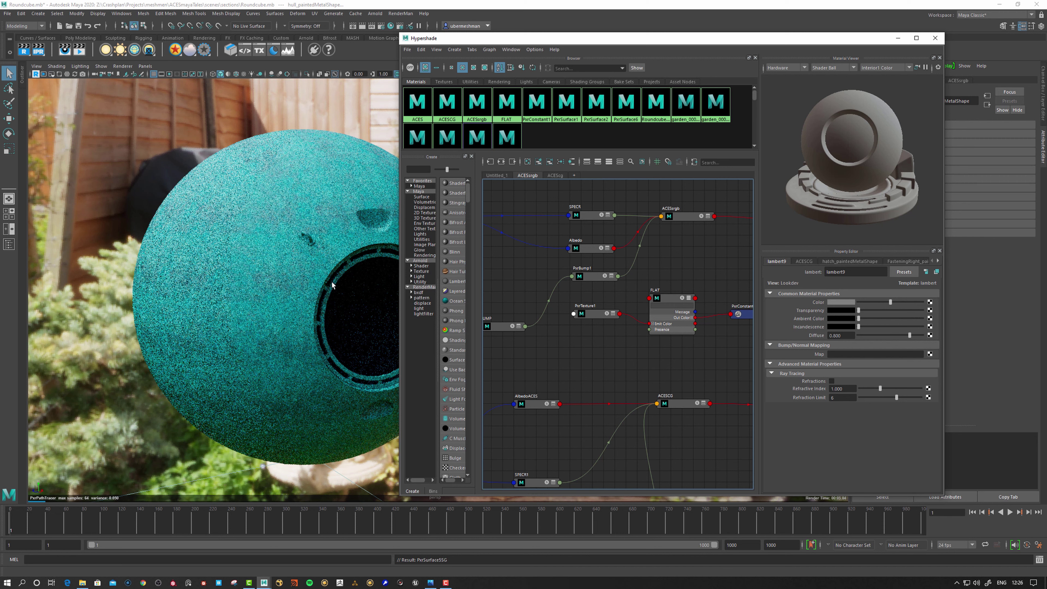
- Set the Frequency of the PxrRoundCube2 node feeding the ACESsrgb textures to 1
{"action": "middle_click_drag", "start_coordinate": [524, 295], "coordinate": [589, 292], "text": "alt"}
{"action": "left_click", "coordinate": [494, 228]}
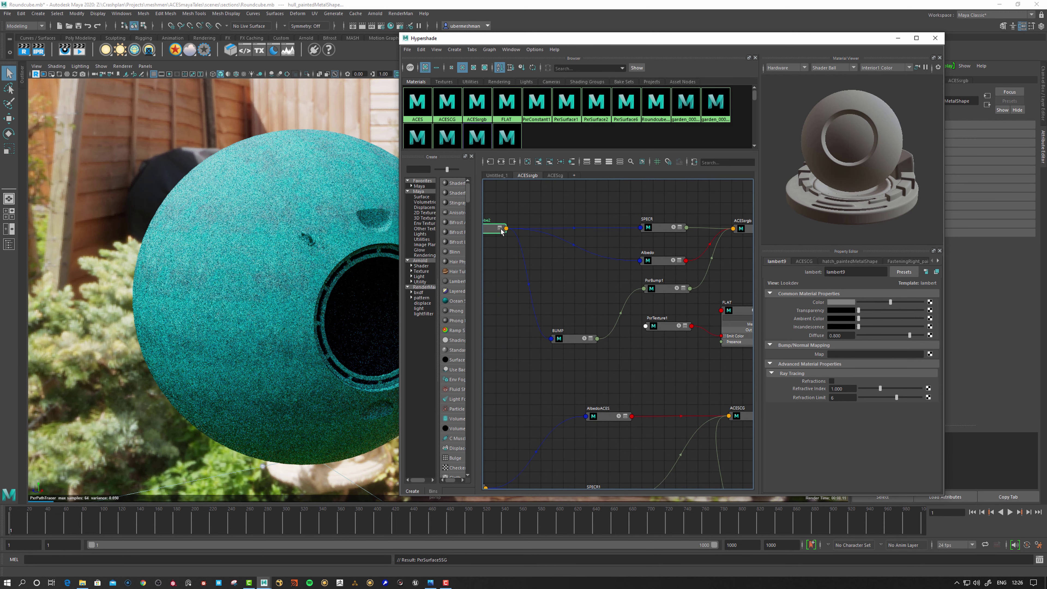
{"action": "left_click", "coordinate": [837, 344]}
{"action": "double_click", "coordinate": [830, 345]}
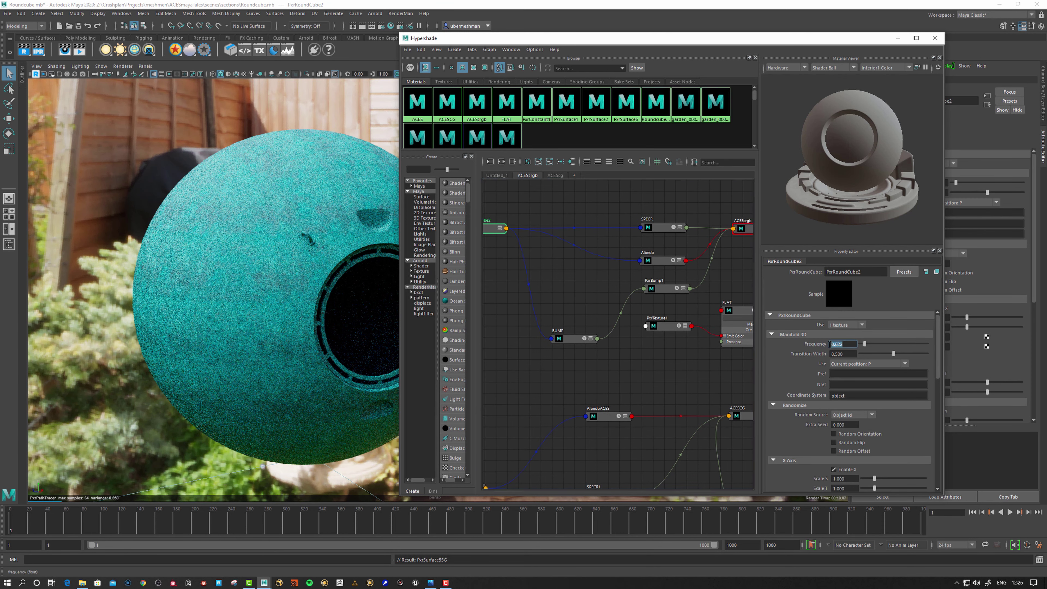
{"action": "type", "text": "1"}
{"action": "key", "text": "Return"}
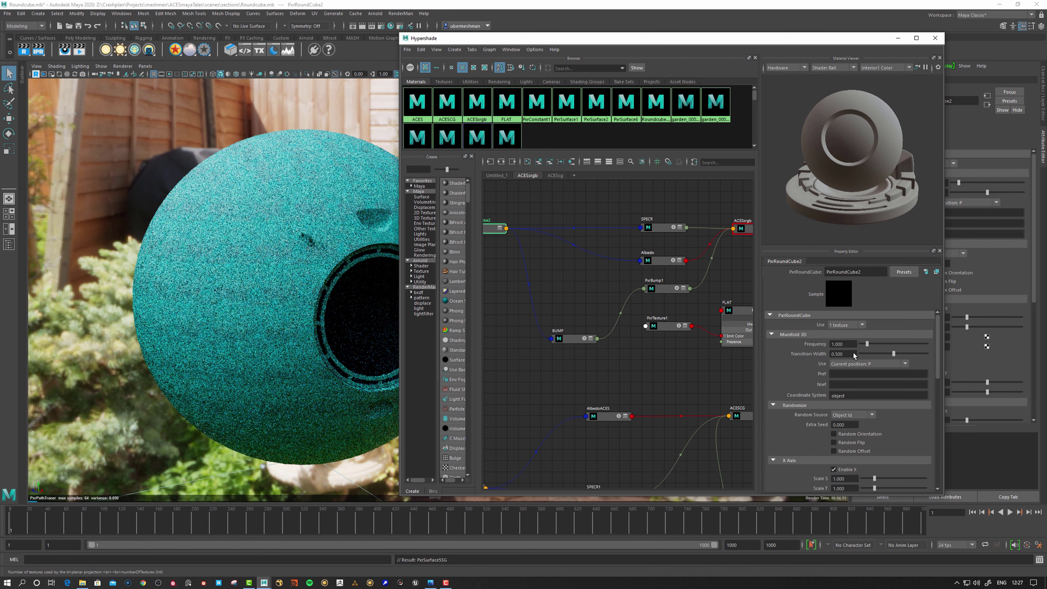
- Set the PxrRoundCube2 node's Frequency to 10
{"action": "left_click", "coordinate": [843, 344]}
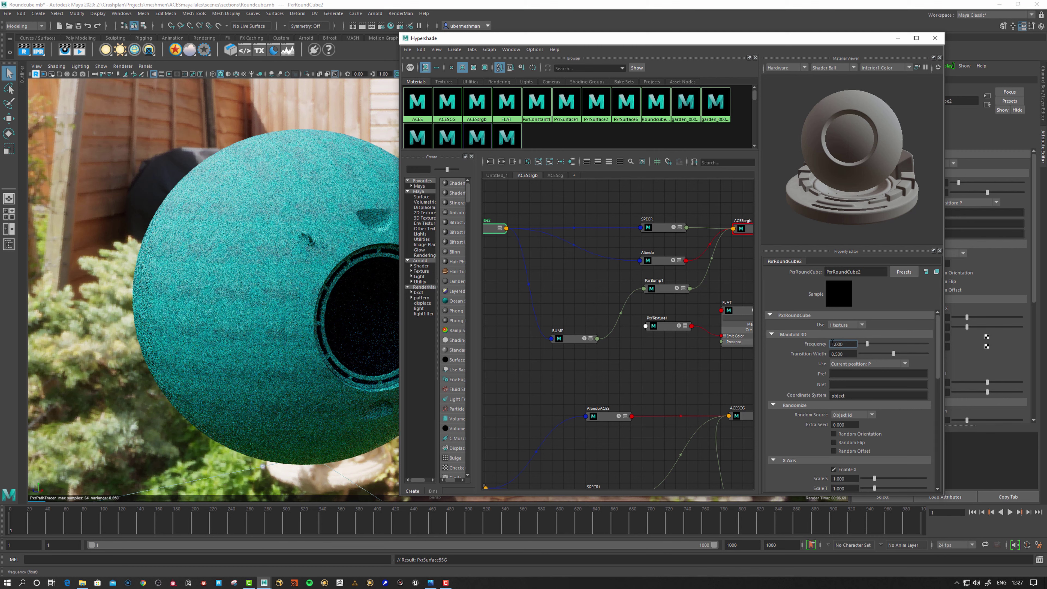
{"action": "key", "text": "BackSpace"}
{"action": "key", "text": "BackSpace"}
{"action": "key", "text": "BackSpace"}
{"action": "key", "text": "BackSpace"}
{"action": "type", "text": "0"}
{"action": "key", "text": "Return"}
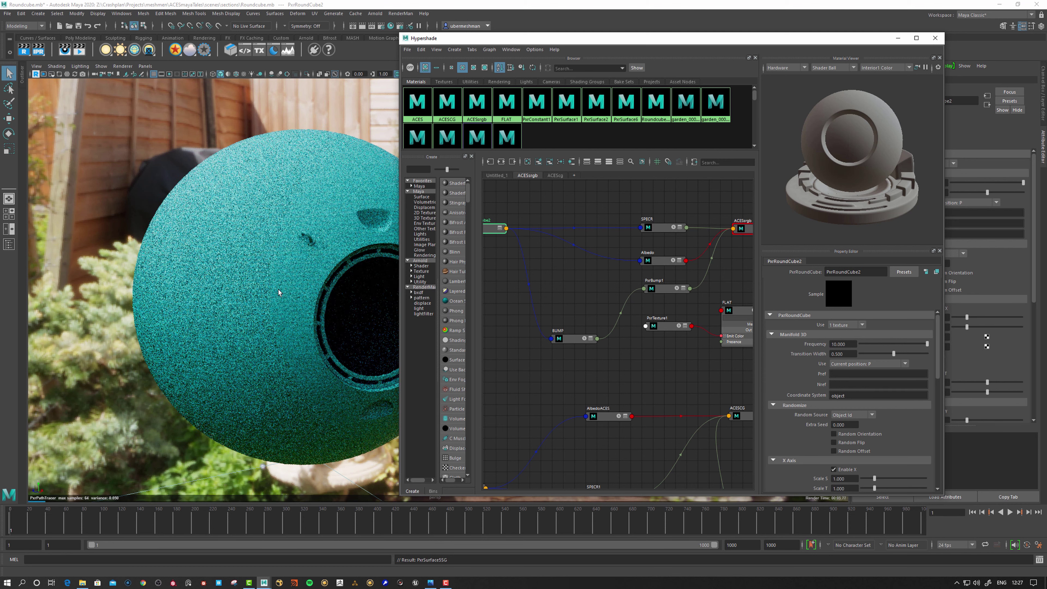
- Set the PxrRoundCube2 node's Frequency to 0.2
{"action": "left_click", "coordinate": [841, 344]}
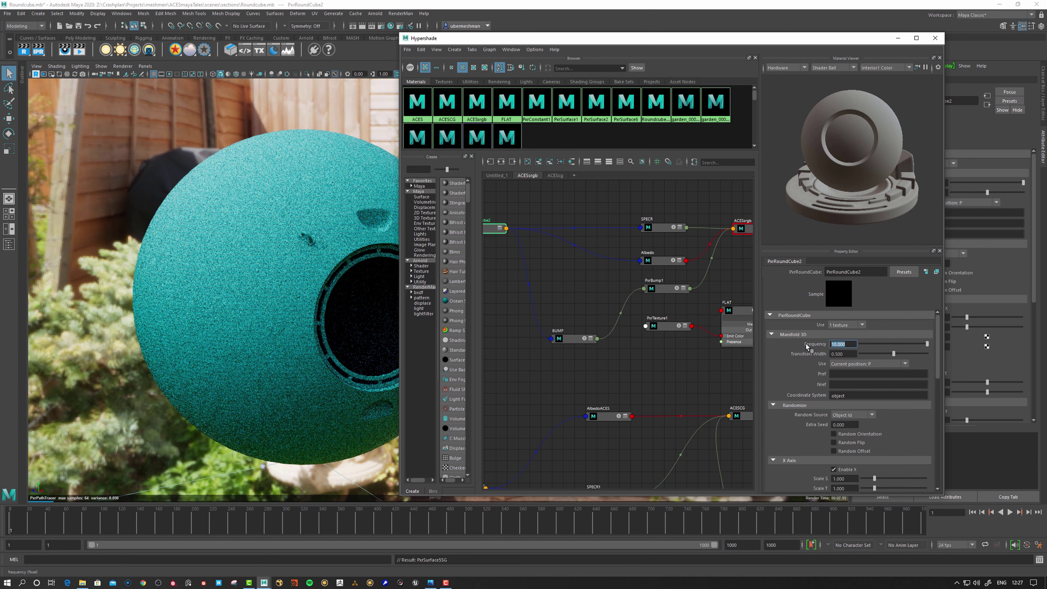
{"action": "type", "text": "0.2"}
{"action": "key", "text": "Return"}
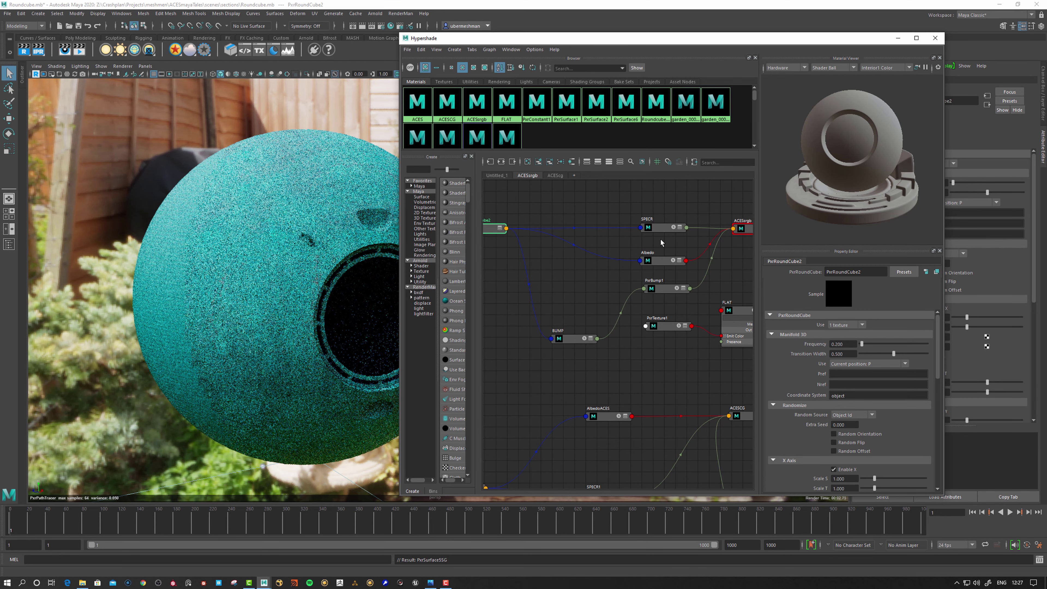
- Expand the Albedo texture node's Texture params and examine its Linearize option
{"action": "left_click_drag", "start_coordinate": [659, 271], "coordinate": [656, 269]}
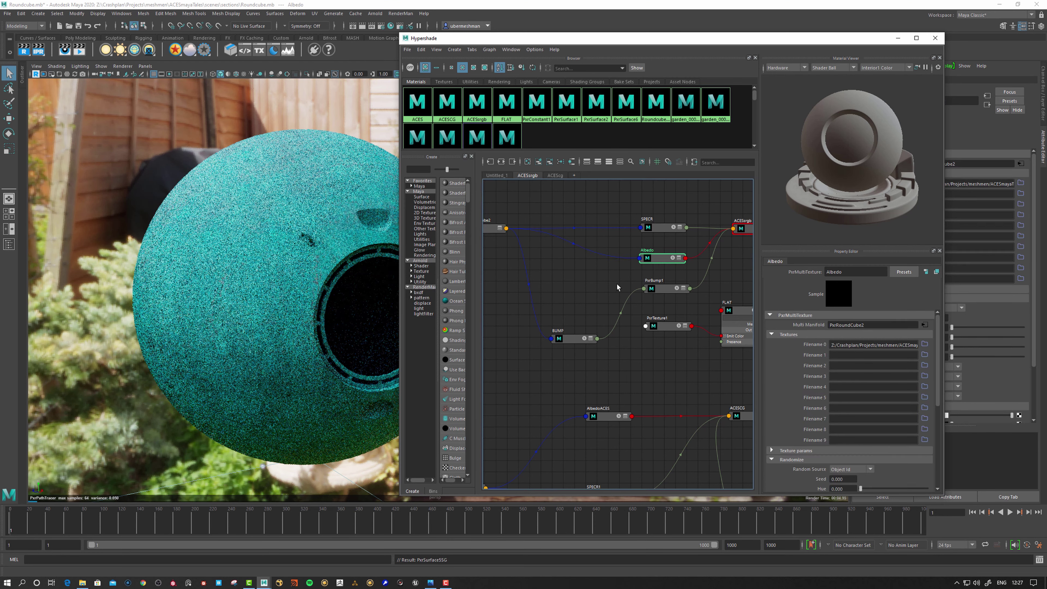
{"action": "middle_click_drag", "start_coordinate": [612, 284], "coordinate": [562, 276], "text": "alt"}
{"action": "left_click_drag", "start_coordinate": [611, 249], "coordinate": [613, 247]}
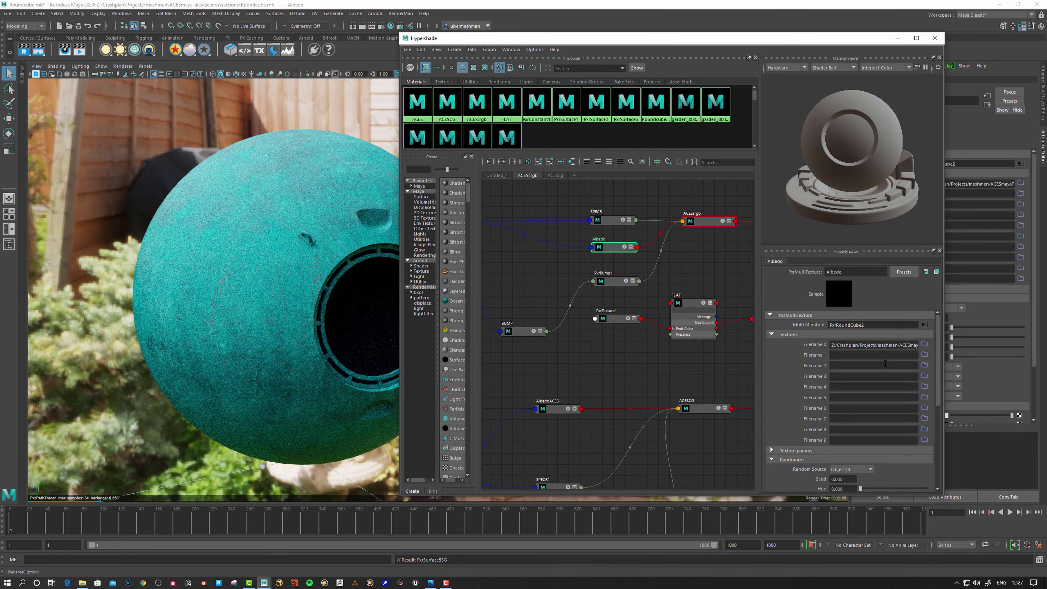
{"action": "left_click", "coordinate": [771, 451]}
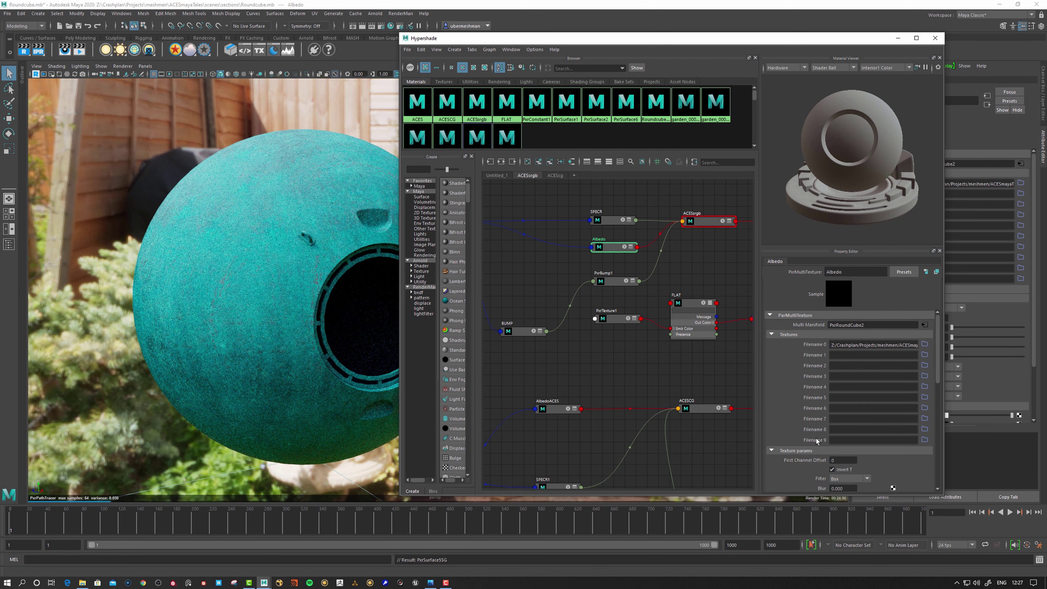
{"action": "left_click_drag", "start_coordinate": [939, 369], "coordinate": [939, 392]}
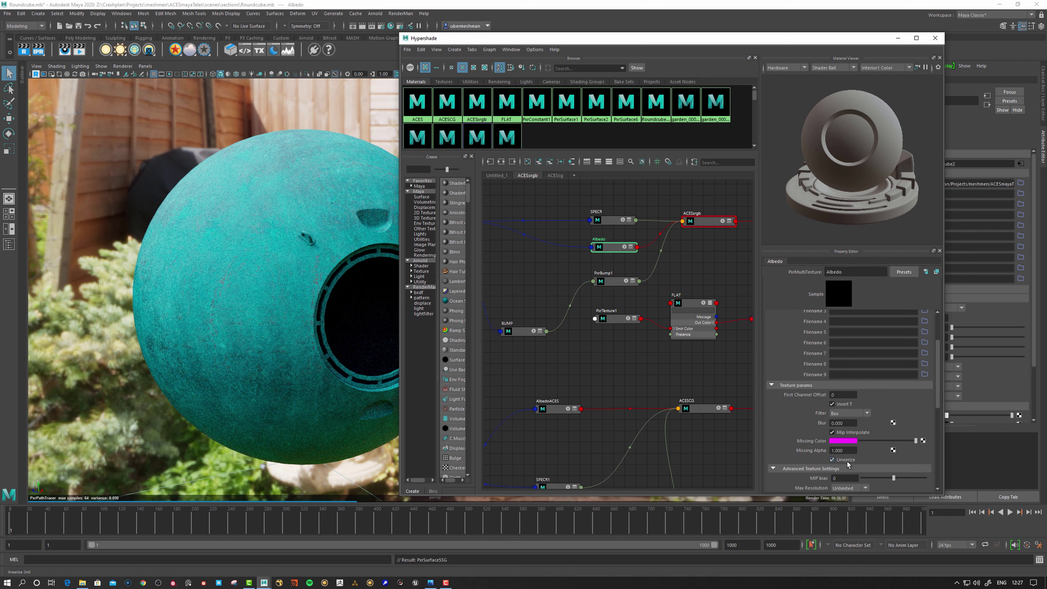
- Select the objects using the ACESsrgb material and assign the ACESCG material to them
{"action": "middle_click_drag", "start_coordinate": [613, 377], "coordinate": [595, 365], "text": "alt"}
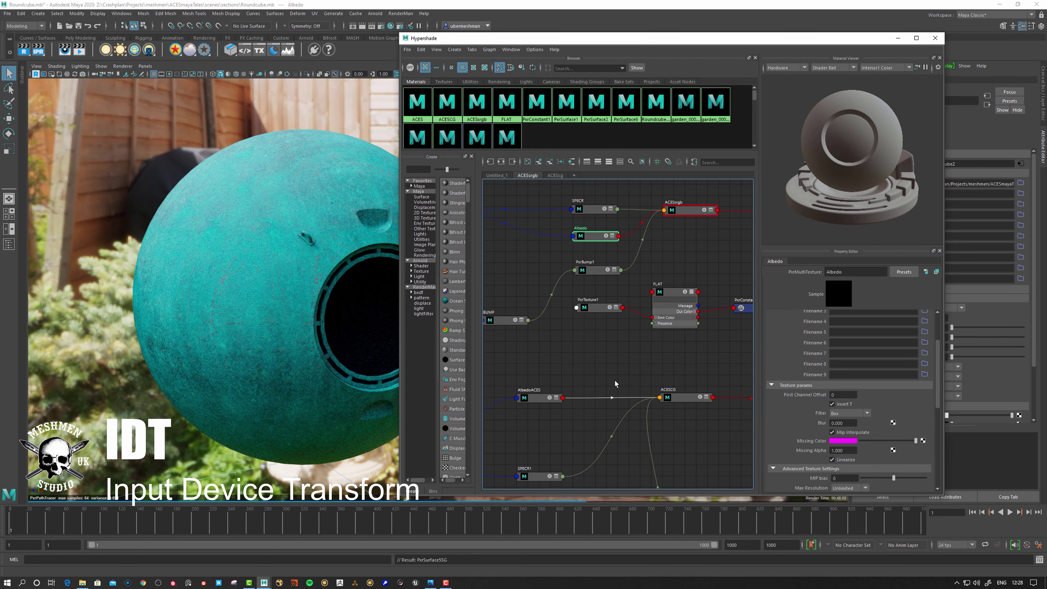
{"action": "middle_click_drag", "start_coordinate": [579, 348], "coordinate": [586, 343], "text": "alt"}
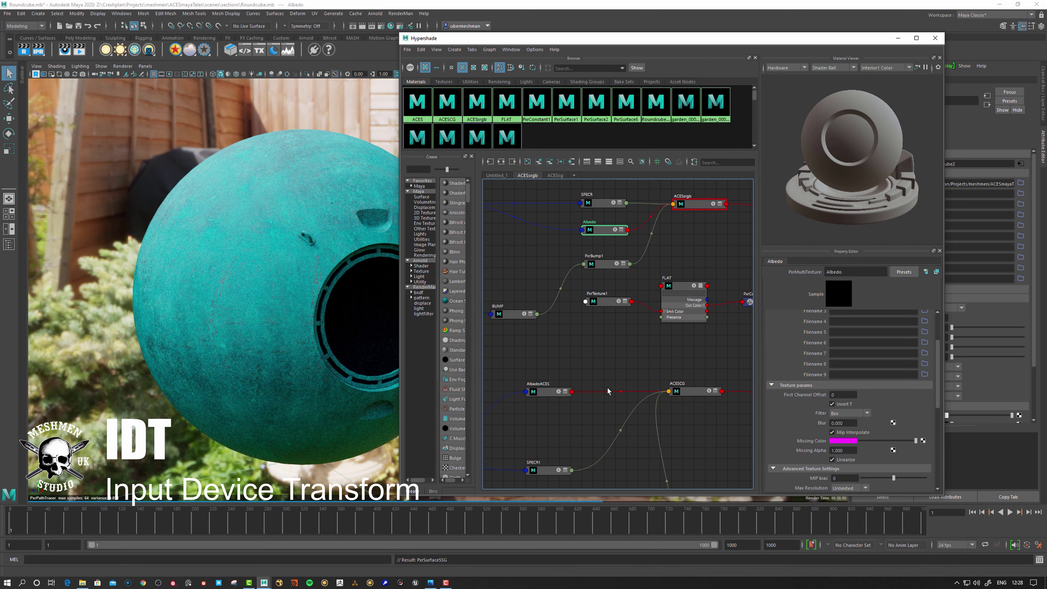
{"action": "middle_click_drag", "start_coordinate": [643, 367], "coordinate": [625, 356], "text": "alt"}
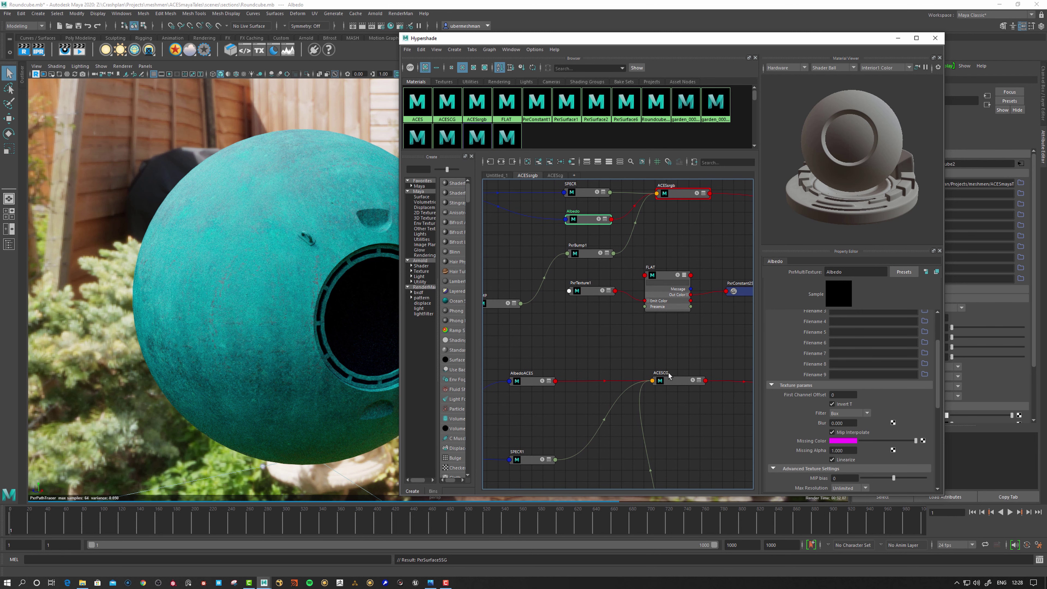
{"action": "right_click", "coordinate": [675, 197]}
{"action": "left_click", "coordinate": [728, 197]}
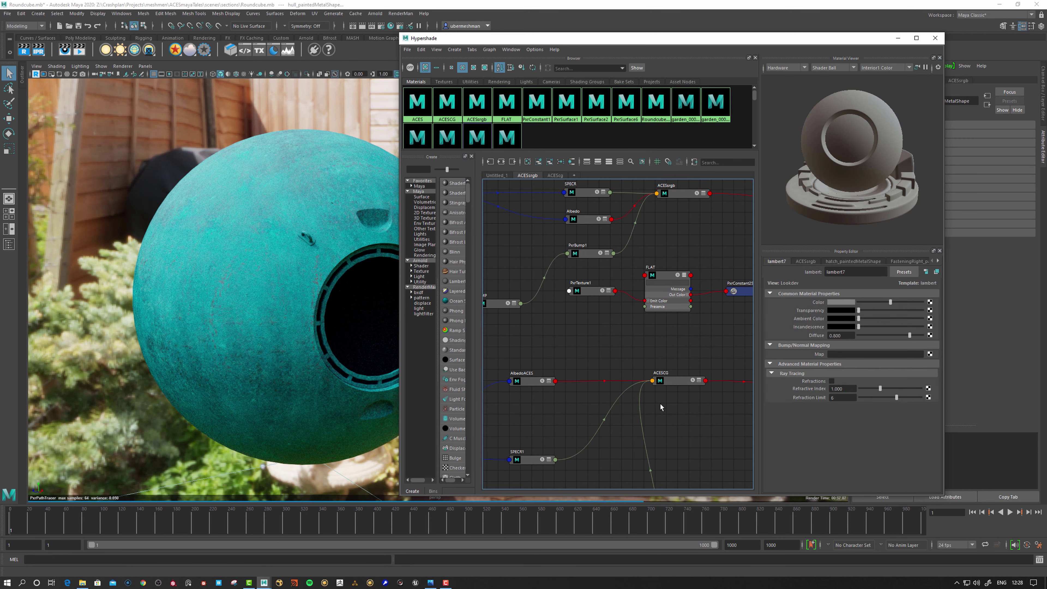
{"action": "right_click", "coordinate": [671, 382]}
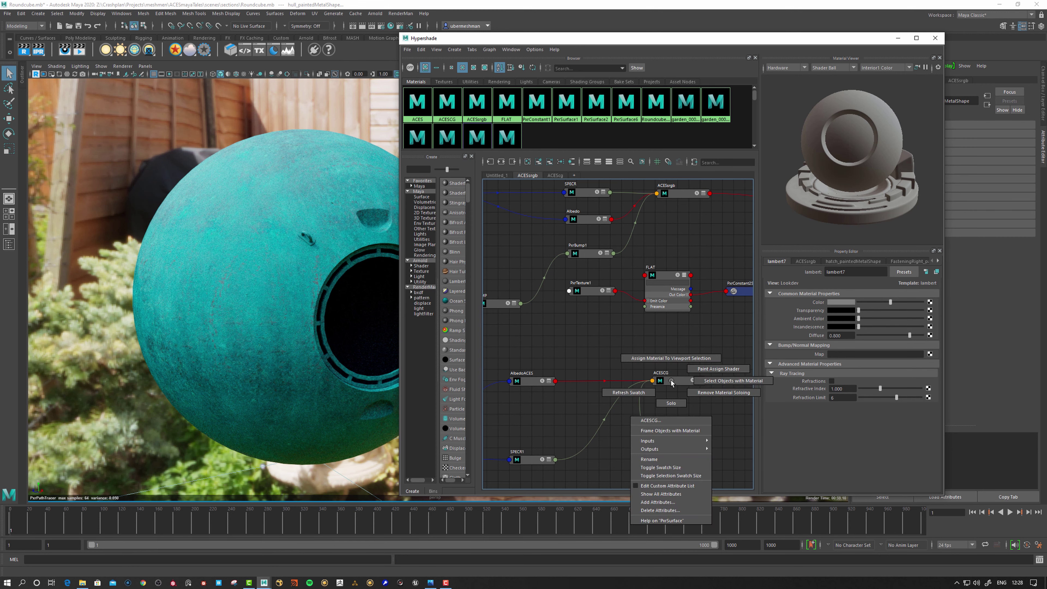
{"action": "left_click", "coordinate": [672, 369]}
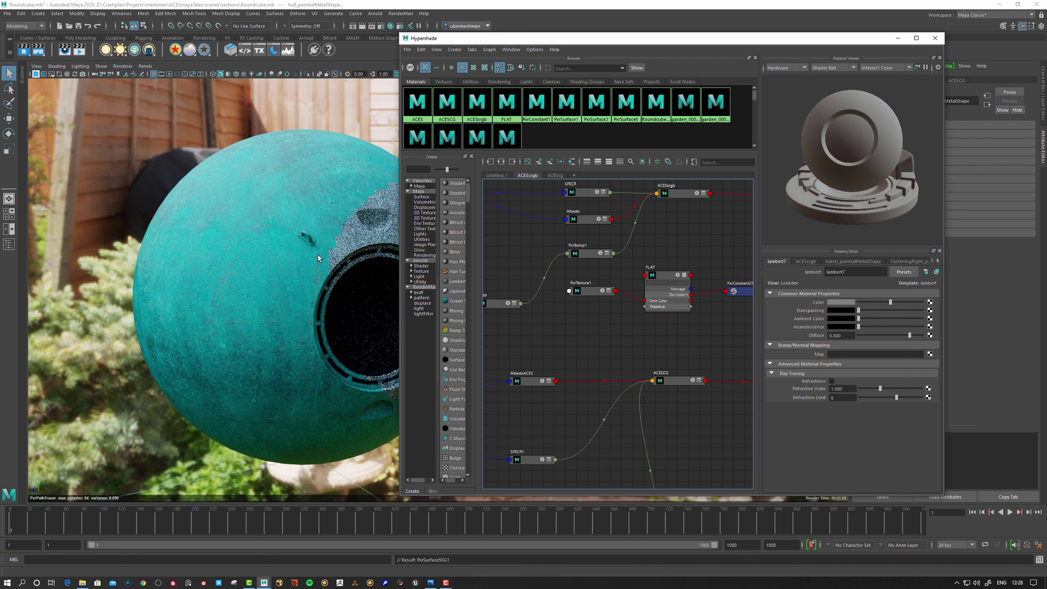
- Examine the AlbedoACES texture's Linearize option and solo the node in the render
{"action": "middle_click_drag", "start_coordinate": [576, 331], "coordinate": [608, 333]}
{"action": "left_click", "coordinate": [591, 354]}
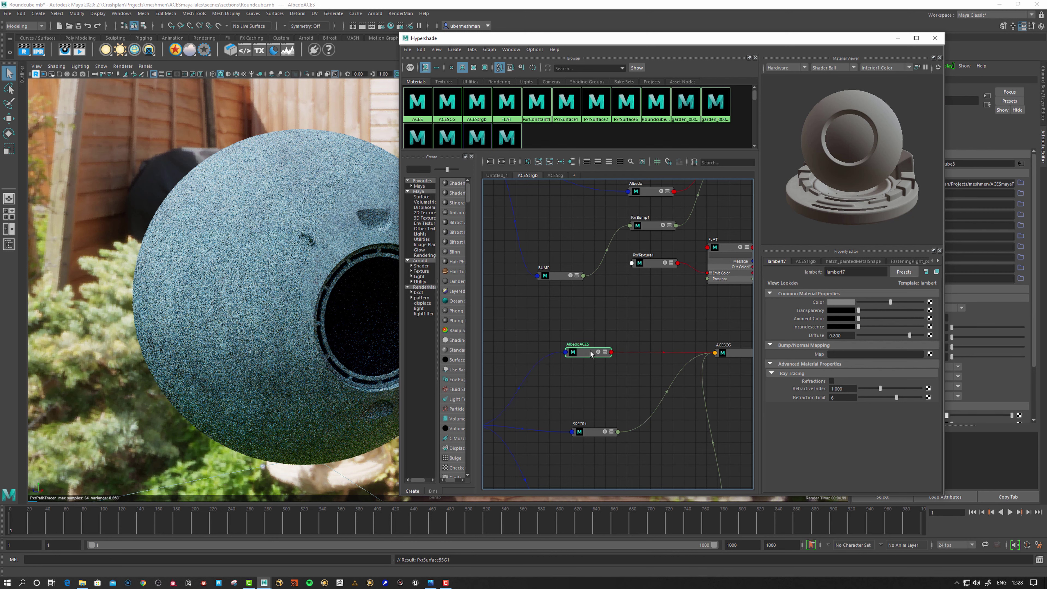
{"action": "left_click_drag", "start_coordinate": [591, 354], "coordinate": [590, 357]}
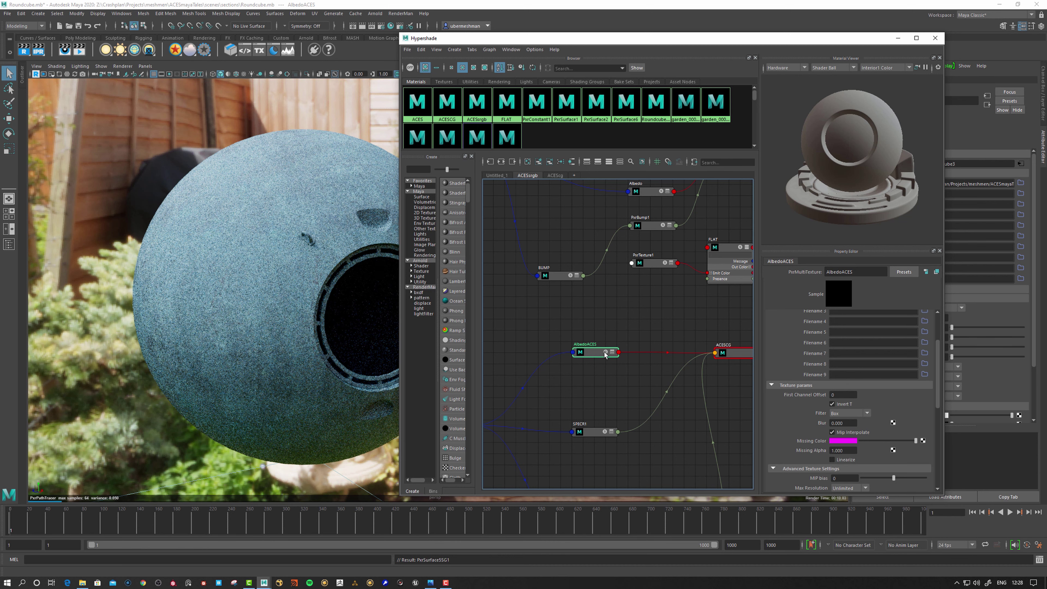
{"action": "middle_click_drag", "start_coordinate": [605, 353], "coordinate": [802, 376]}
{"action": "left_click", "coordinate": [606, 353]}
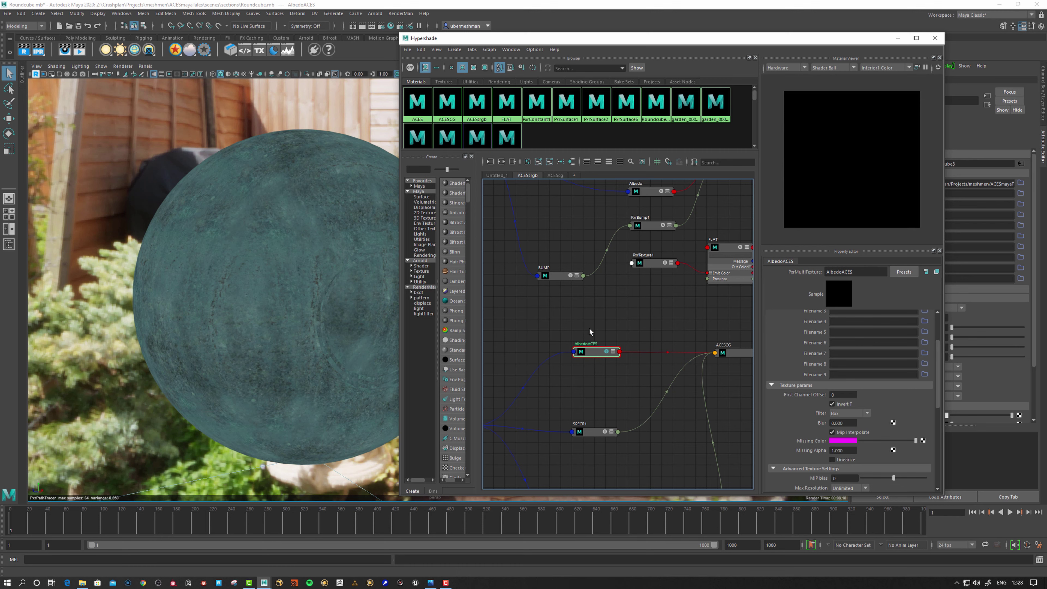
{"action": "left_click_drag", "start_coordinate": [591, 356], "coordinate": [594, 354]}
- Switch to Photos and compare the original 4K albedo image with the soloed AlbedoACES render
{"action": "left_click", "coordinate": [430, 583]}
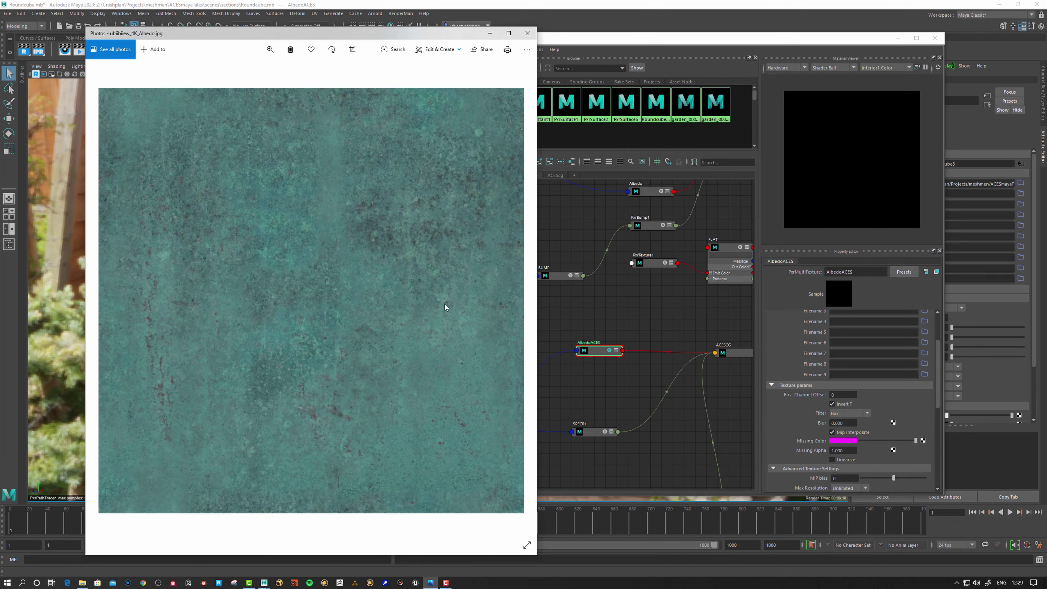
{"action": "left_click_drag", "start_coordinate": [360, 32], "coordinate": [632, 41]}
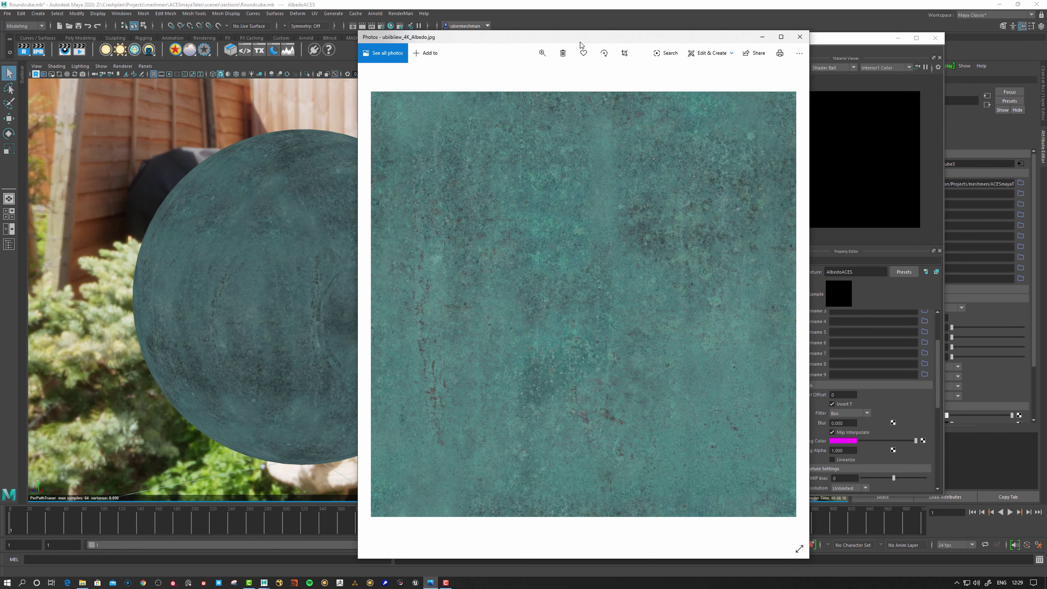
{"action": "left_click_drag", "start_coordinate": [579, 42], "coordinate": [224, 262]}
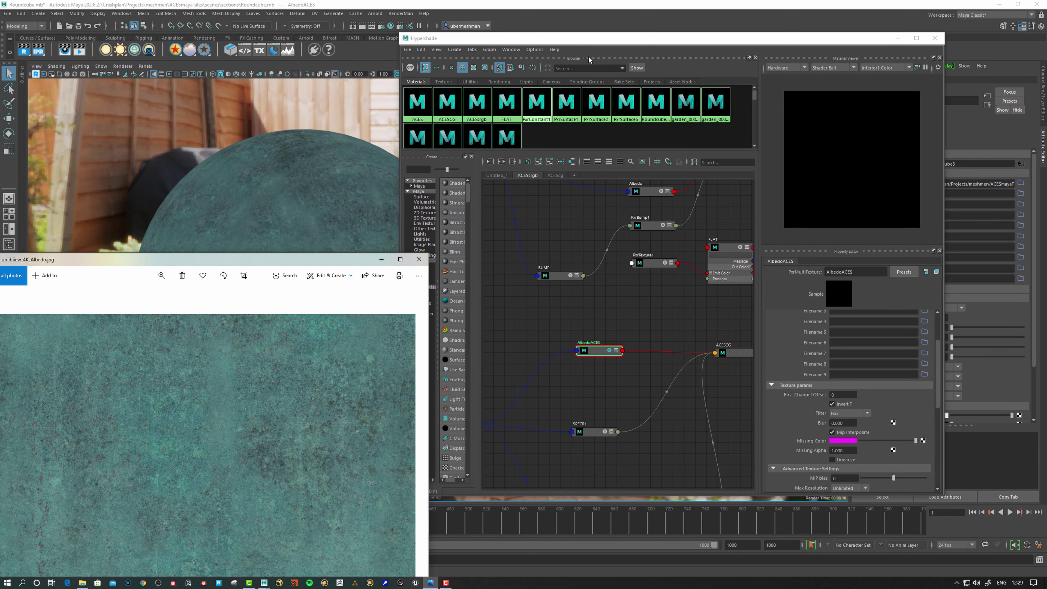
- Solo the sRGB Albedo texture node of the ACESsrgb material in the render
{"action": "middle_click_drag", "start_coordinate": [639, 269], "coordinate": [625, 339], "text": "alt"}
{"action": "left_click_drag", "start_coordinate": [727, 200], "coordinate": [729, 199]}
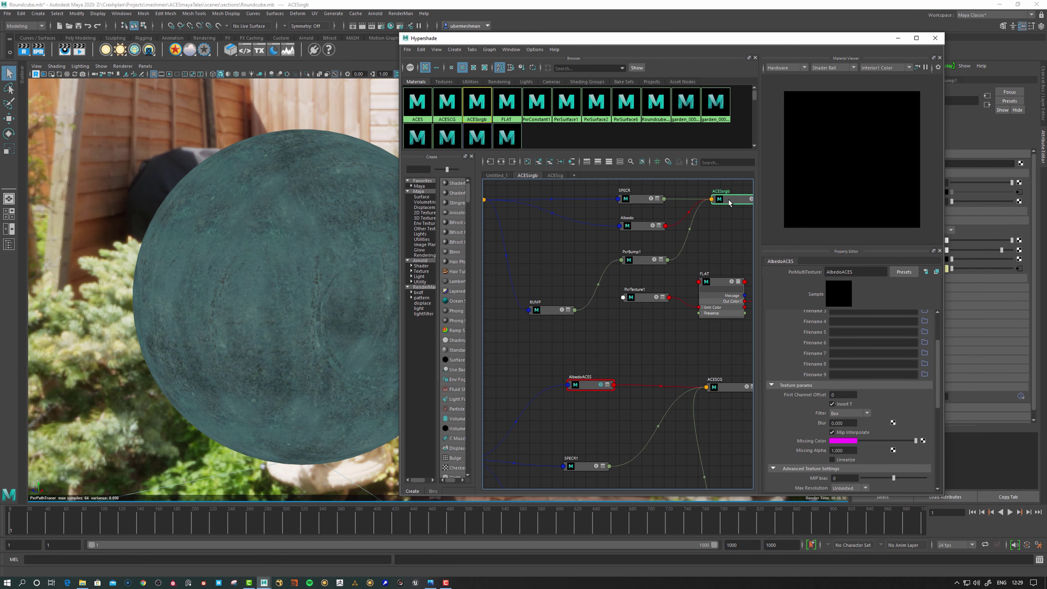
{"action": "left_click", "coordinate": [637, 228]}
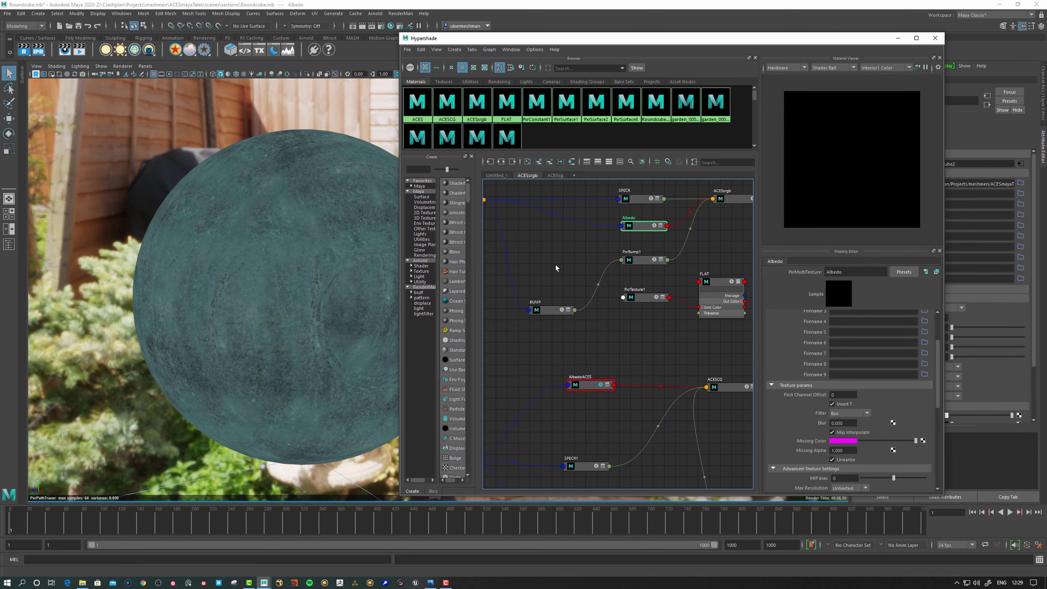
{"action": "middle_click_drag", "start_coordinate": [688, 357], "coordinate": [637, 390]}
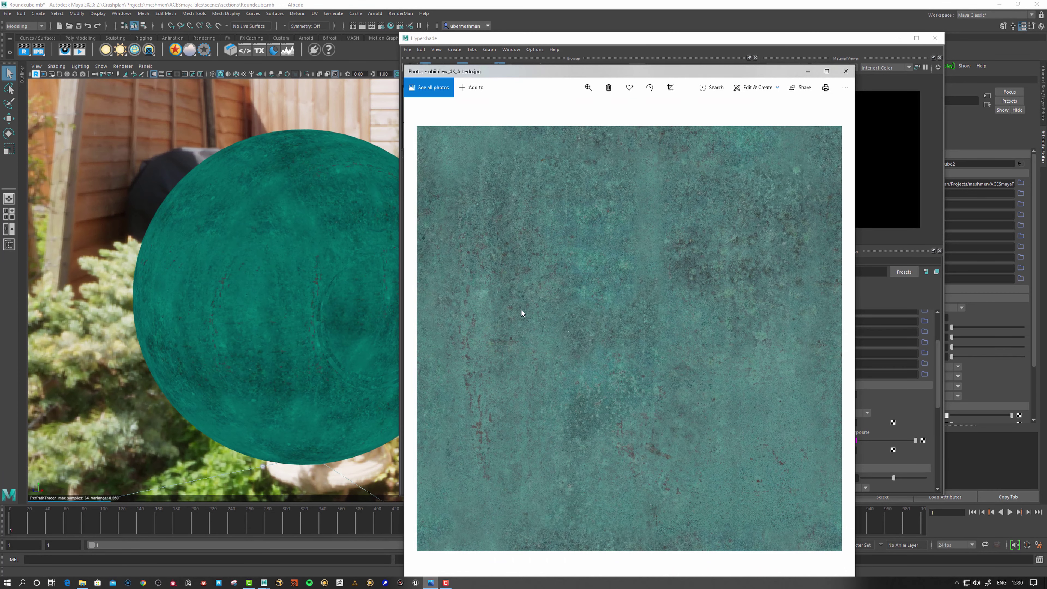
- Compare the soloed sRGB Albedo render side by side with the original albedo image in Photos
{"action": "left_click", "coordinate": [292, 307]}
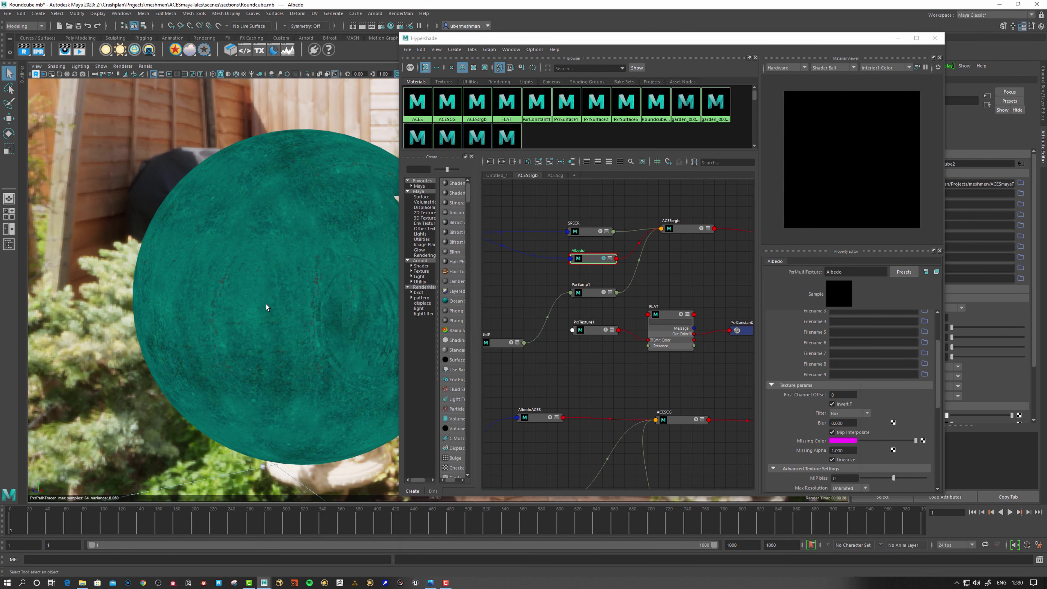
{"action": "key", "text": "alt+Tab"}
{"action": "scroll", "coordinate": [365, 352], "scroll_direction": "up", "scroll_amount": 2}
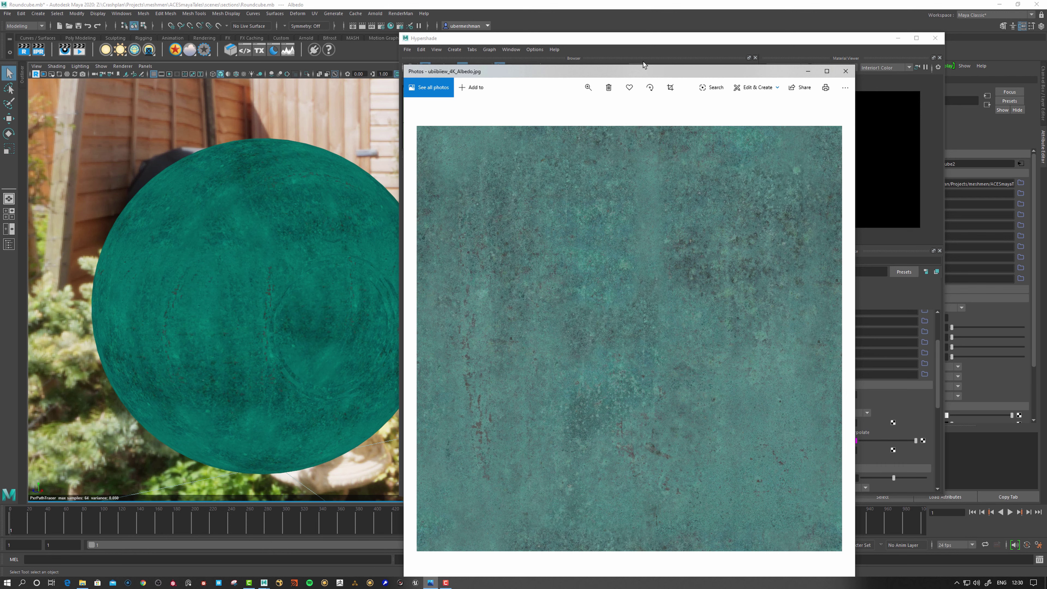
{"action": "left_click_drag", "start_coordinate": [616, 73], "coordinate": [614, 70]}
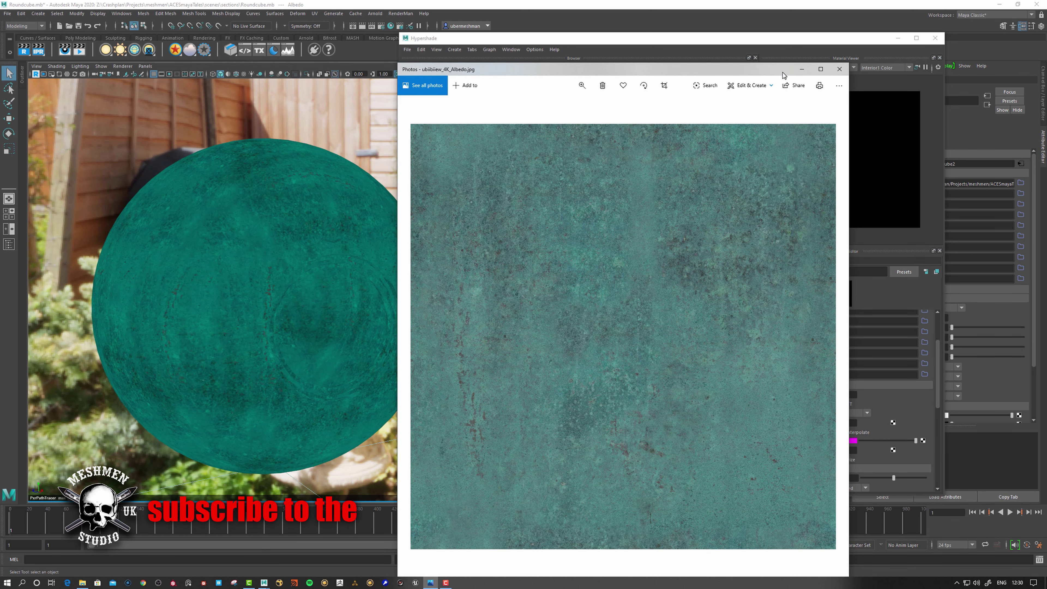
{"action": "left_click_drag", "start_coordinate": [783, 72], "coordinate": [780, 72]}
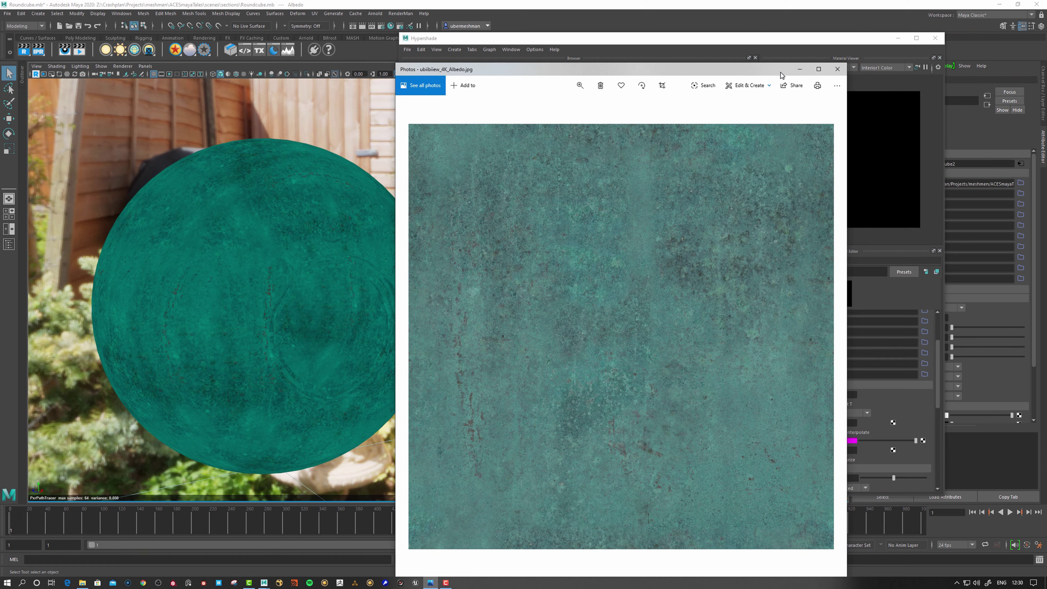
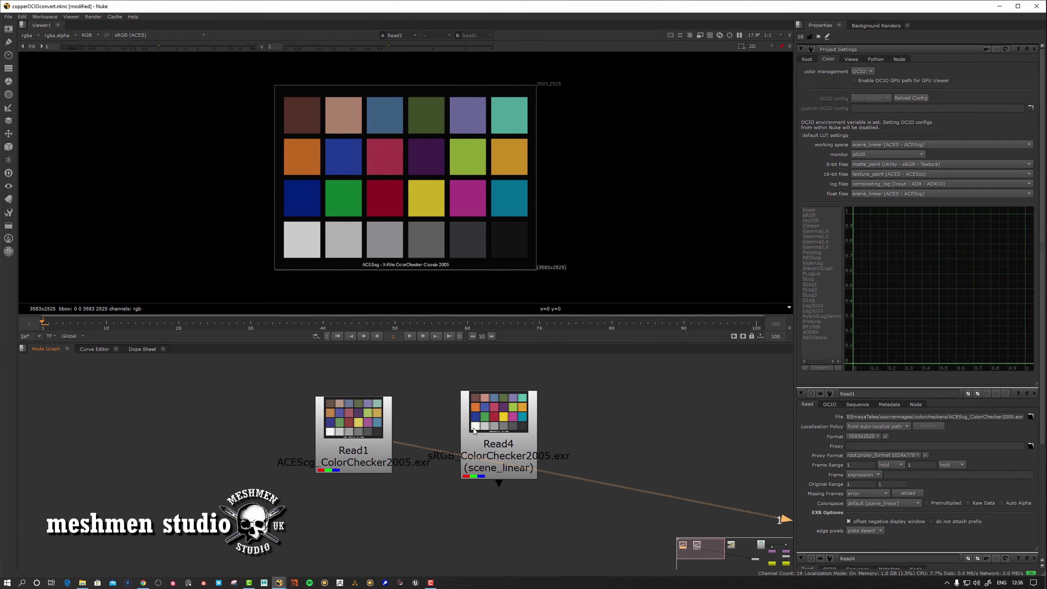
- In Nuke, open the properties of the ACEScg color checker Read1 and reposition the Read1 and Read4 nodes
{"action": "left_click", "coordinate": [475, 431]}
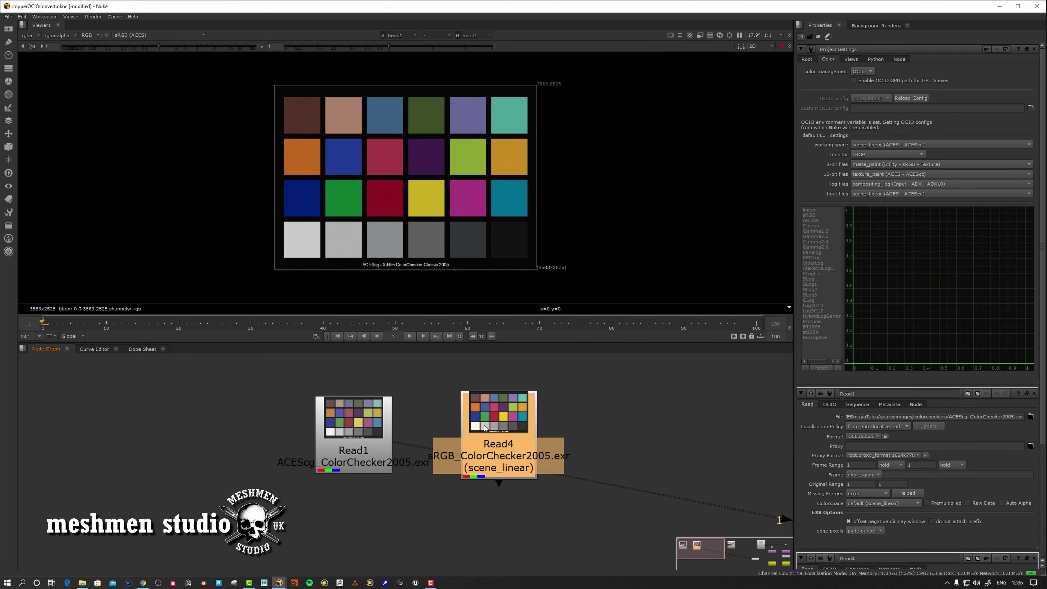
{"action": "left_click", "coordinate": [470, 430]}
{"action": "left_click", "coordinate": [376, 429]}
{"action": "left_click_drag", "start_coordinate": [355, 437], "coordinate": [360, 427]}
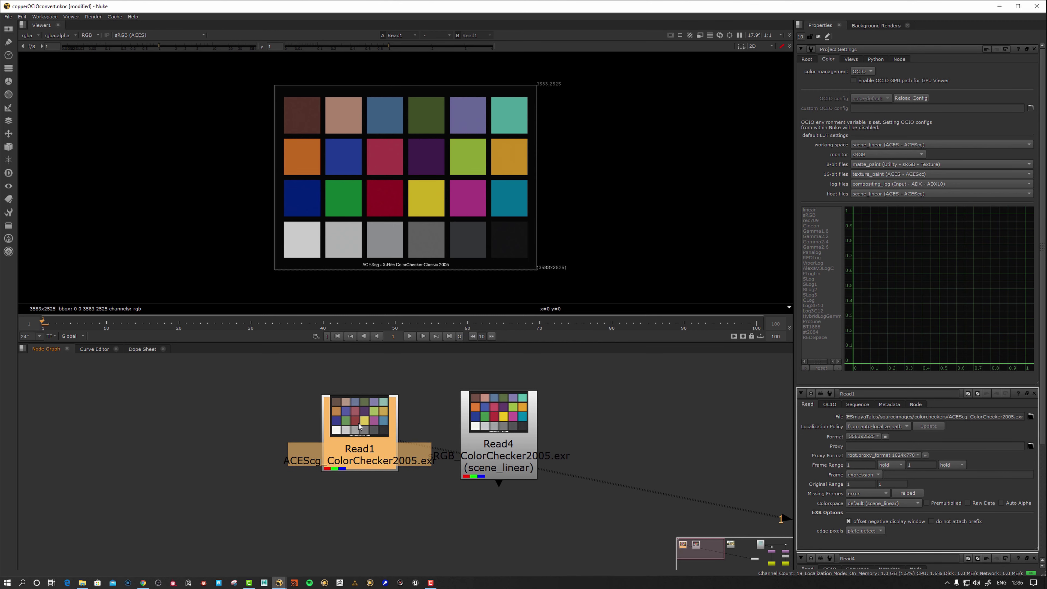
{"action": "double_click", "coordinate": [366, 427]}
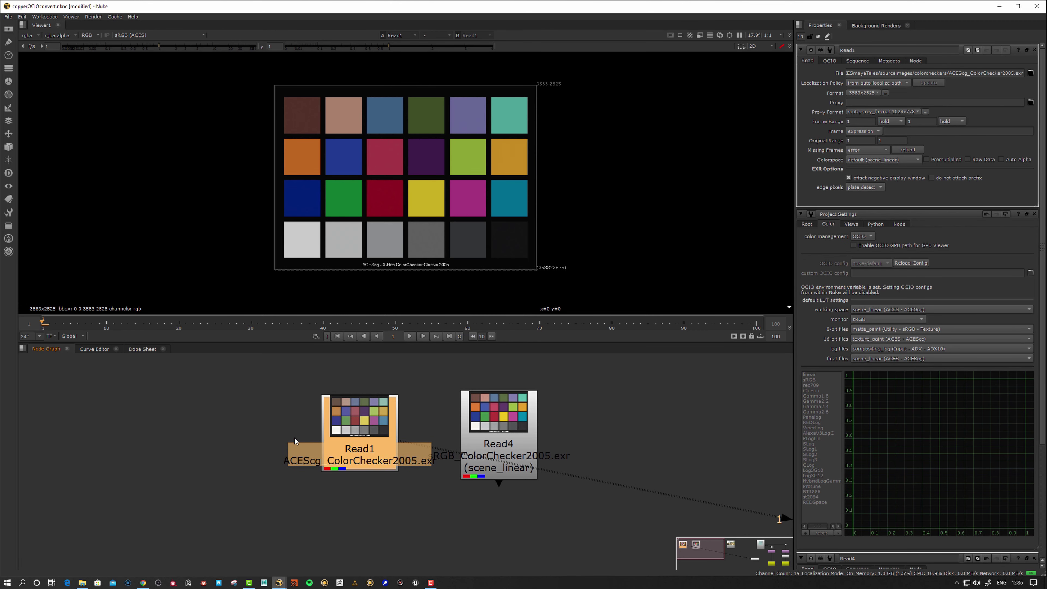
{"action": "left_click_drag", "start_coordinate": [382, 432], "coordinate": [378, 430]}
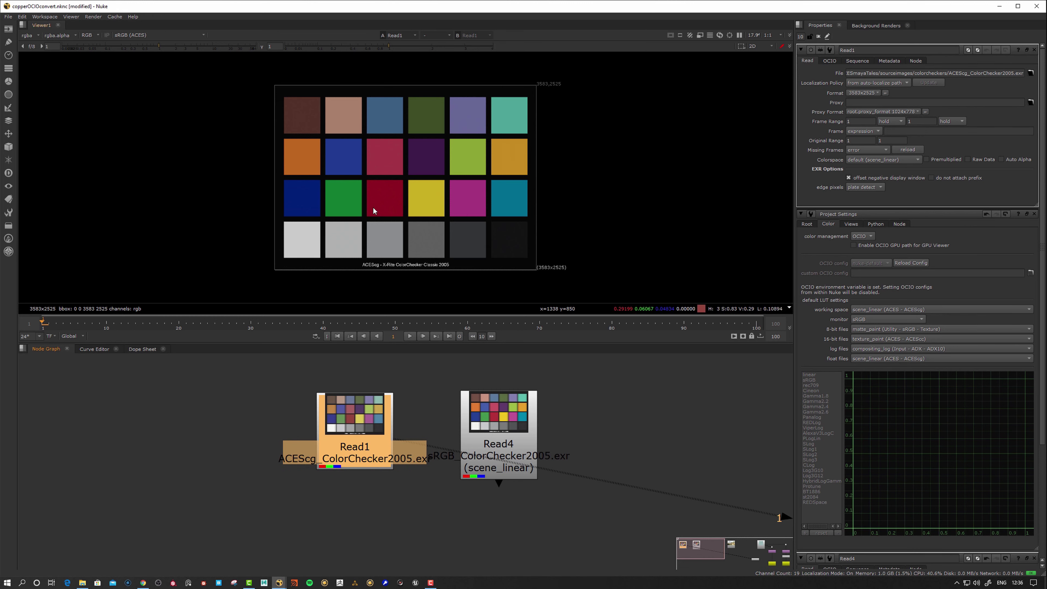
{"action": "left_click_drag", "start_coordinate": [377, 452], "coordinate": [357, 456]}
{"action": "left_click_drag", "start_coordinate": [509, 440], "coordinate": [495, 438]}
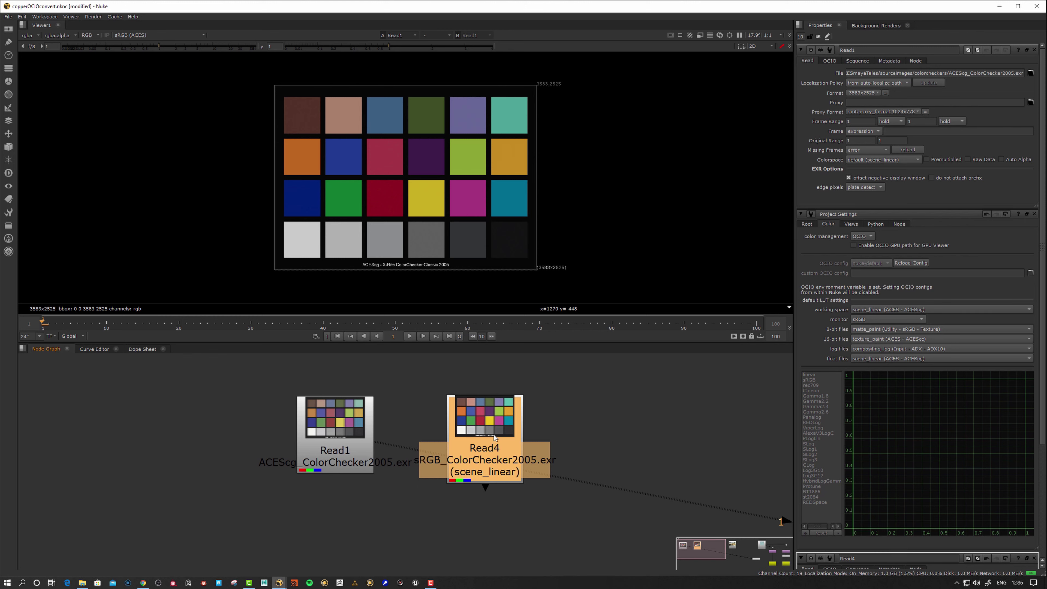
- Connect the ACEScg color checker Read1 to viewer input 1 and the sRGB color checker Read4 to input 2
{"action": "key", "text": "1"}
{"action": "left_click", "coordinate": [495, 439]}
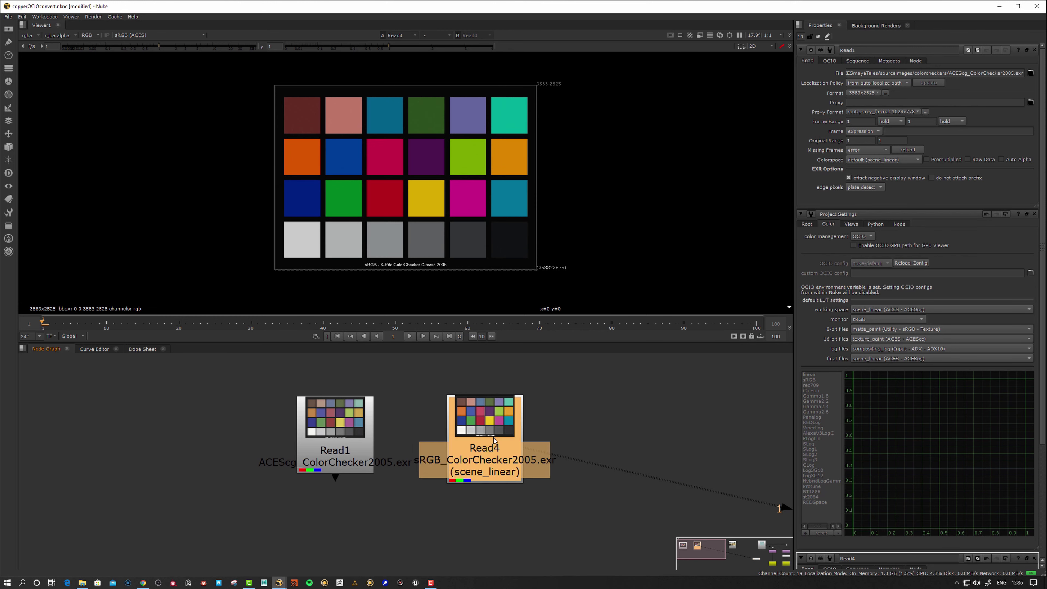
{"action": "left_click", "coordinate": [367, 440]}
{"action": "key", "text": "2"}
{"action": "left_click", "coordinate": [476, 440]}
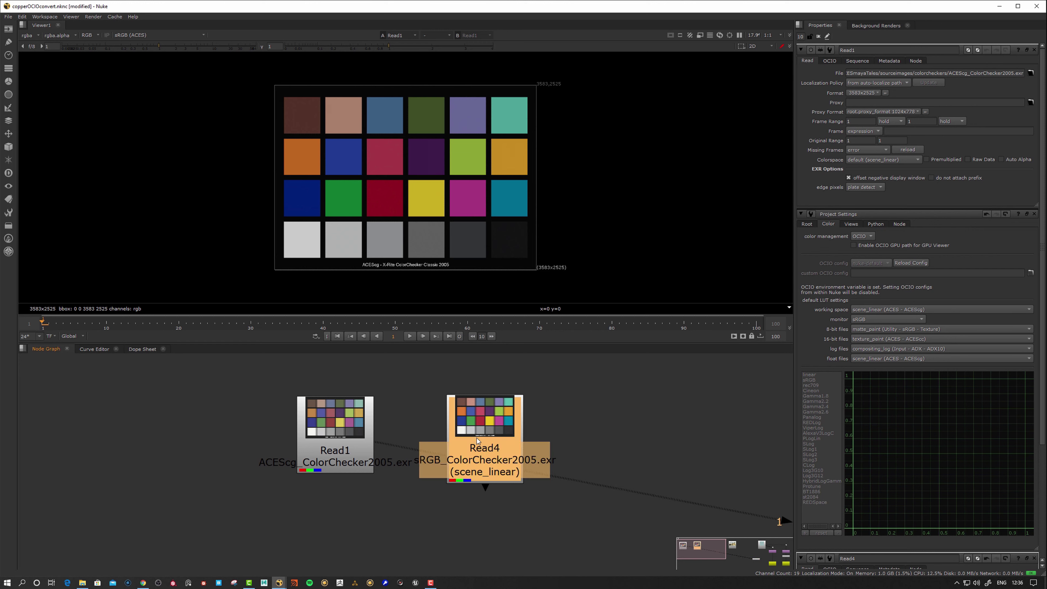
{"action": "key", "text": "1"}
{"action": "left_click", "coordinate": [357, 427]}
- Alternate the viewer between inputs 1 and 2 to compare the ACEScg and sRGB color checkers
{"action": "key", "text": "1"}
{"action": "key", "text": "2"}
{"action": "key", "text": "1"}
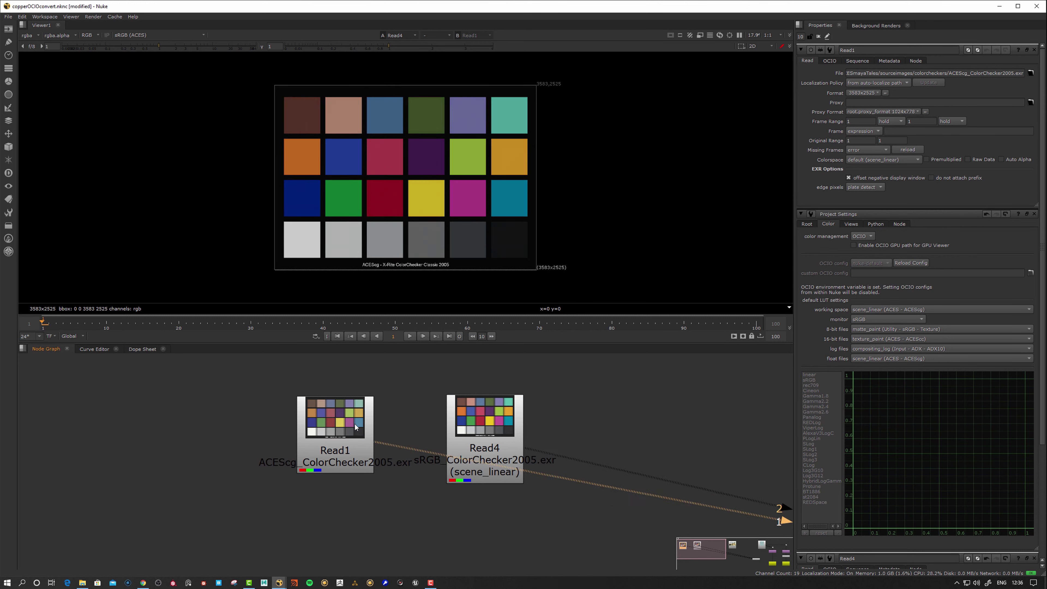
{"action": "key", "text": "2"}
{"action": "key", "text": "1"}
{"action": "key", "text": "2"}
{"action": "key", "text": "1"}
{"action": "key", "text": "2"}
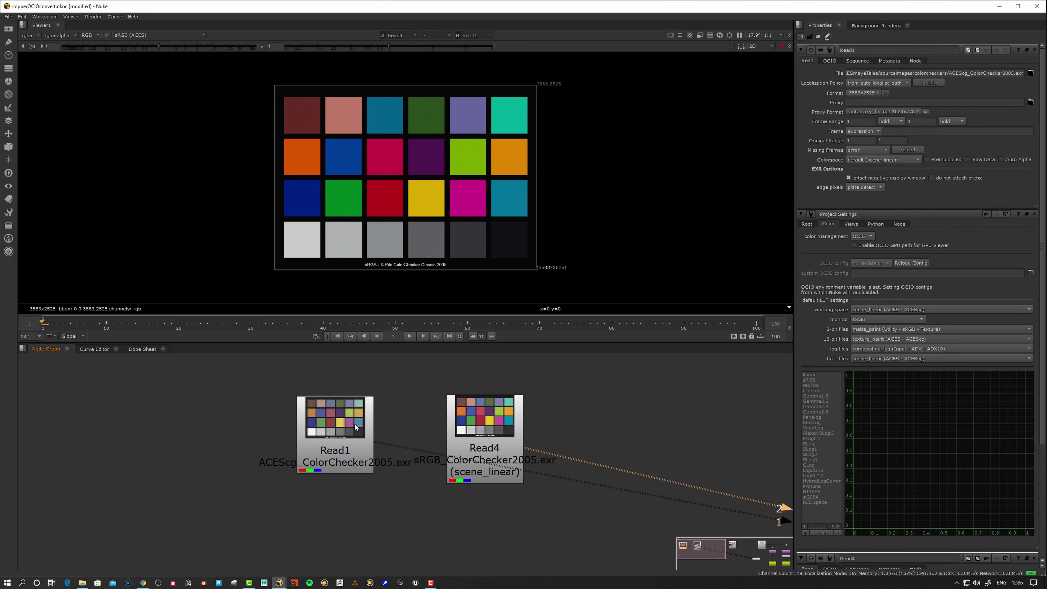
{"action": "key", "text": "1"}
{"action": "key", "text": "2"}
{"action": "key", "text": "1"}
{"action": "key", "text": "2"}
{"action": "key", "text": "1"}
{"action": "key", "text": "2"}
- Show the ACEScg color checker Read1 in the viewer again and nudge the Read1 and Read4 nodes apart
{"action": "left_click", "coordinate": [486, 435]}
{"action": "left_click_drag", "start_coordinate": [483, 435], "coordinate": [482, 429]}
{"action": "left_click", "coordinate": [329, 440]}
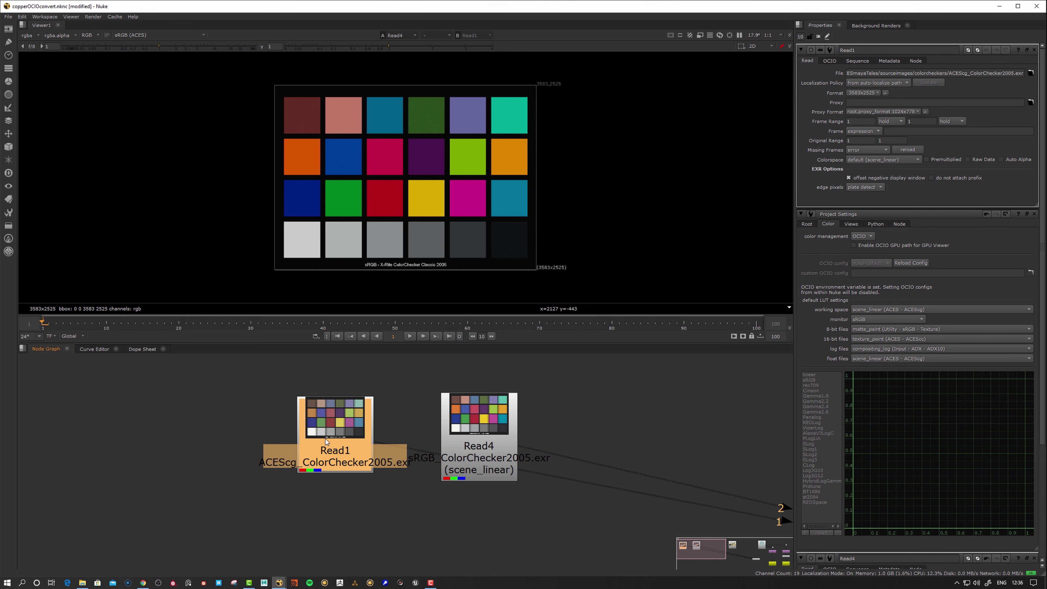
{"action": "left_click", "coordinate": [326, 439], "text": "shift"}
{"action": "left_click", "coordinate": [476, 434]}
{"action": "left_click", "coordinate": [325, 435]}
{"action": "key", "text": "1"}
{"action": "left_click", "coordinate": [335, 433], "text": "shift"}
{"action": "left_click", "coordinate": [462, 434]}
{"action": "left_click", "coordinate": [463, 434], "text": "shift"}
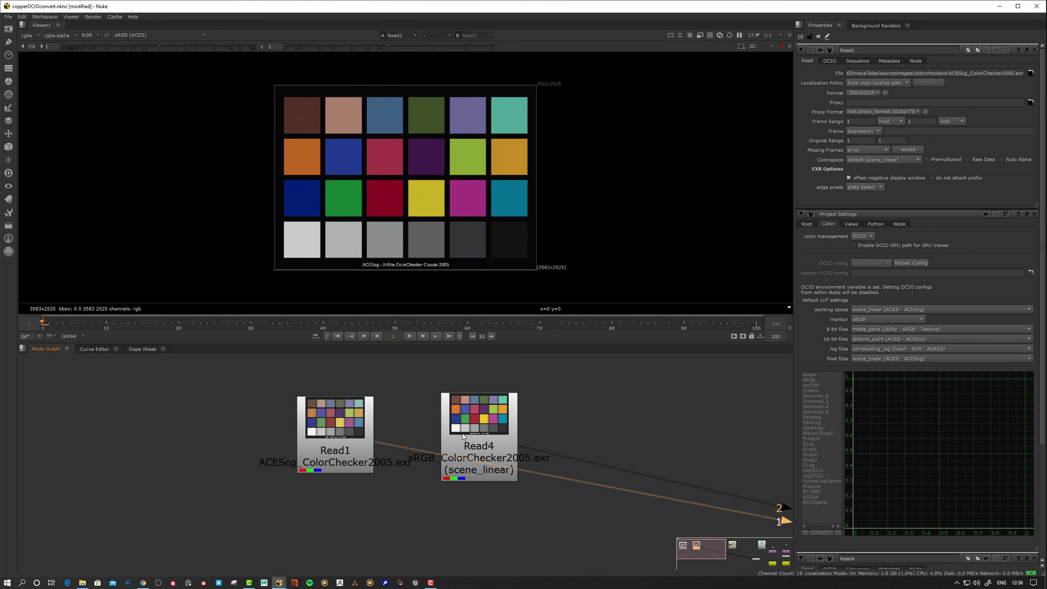
{"action": "left_click", "coordinate": [468, 433]}
{"action": "mouse_move", "coordinate": [361, 441]}
{"action": "left_mouse_down"}
{"action": "mouse_move", "coordinate": [354, 433]}
{"action": "mouse_move", "coordinate": [356, 443]}
{"action": "left_mouse_up"}
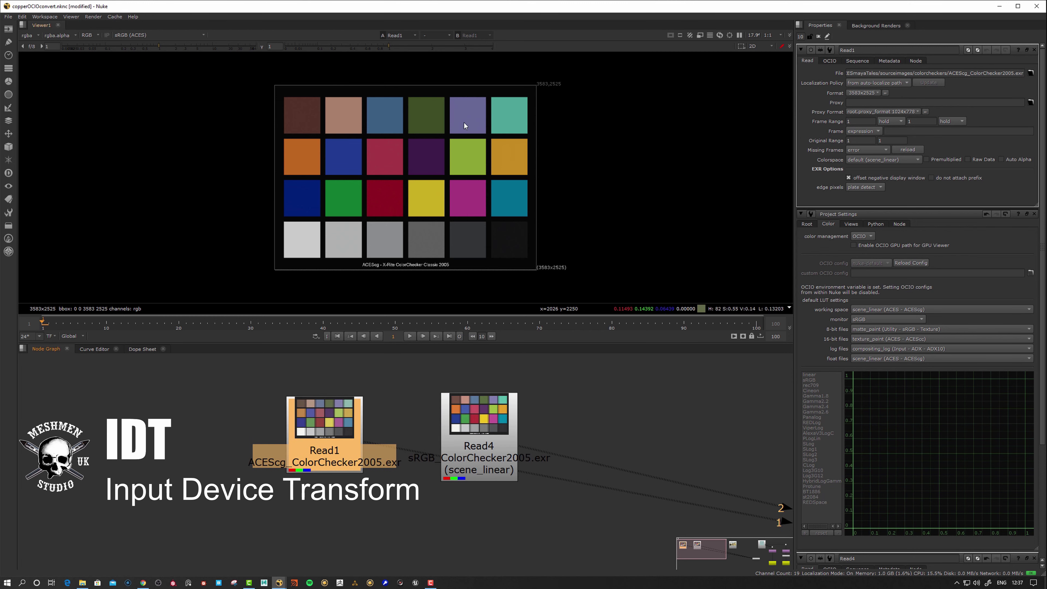
- Add an OCIO ColorSpace node after the sRGB color checker Read4, feeding viewer input 2
{"action": "left_click", "coordinate": [475, 447]}
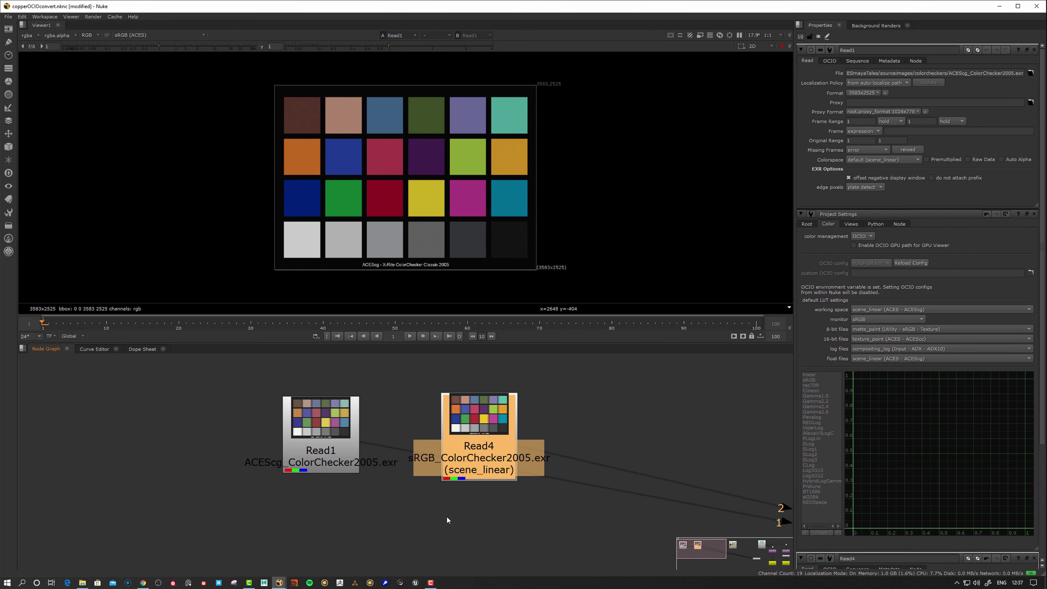
{"action": "middle_click_drag", "start_coordinate": [447, 515], "coordinate": [450, 497]}
{"action": "key", "text": "Tab"}
{"action": "type", "text": "ox"}
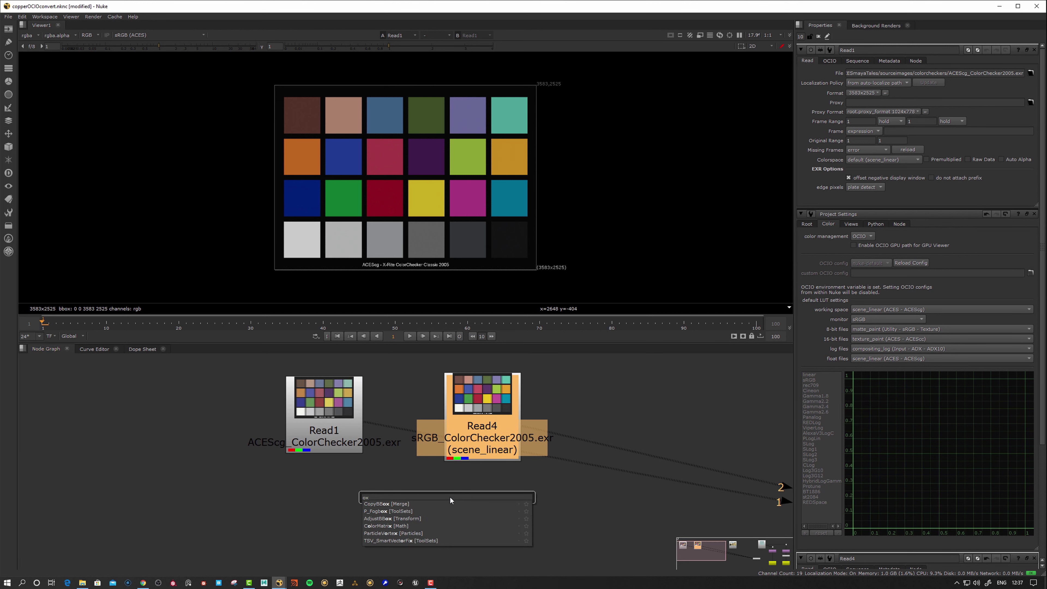
{"action": "key", "text": "BackSpace"}
{"action": "type", "text": "cio"}
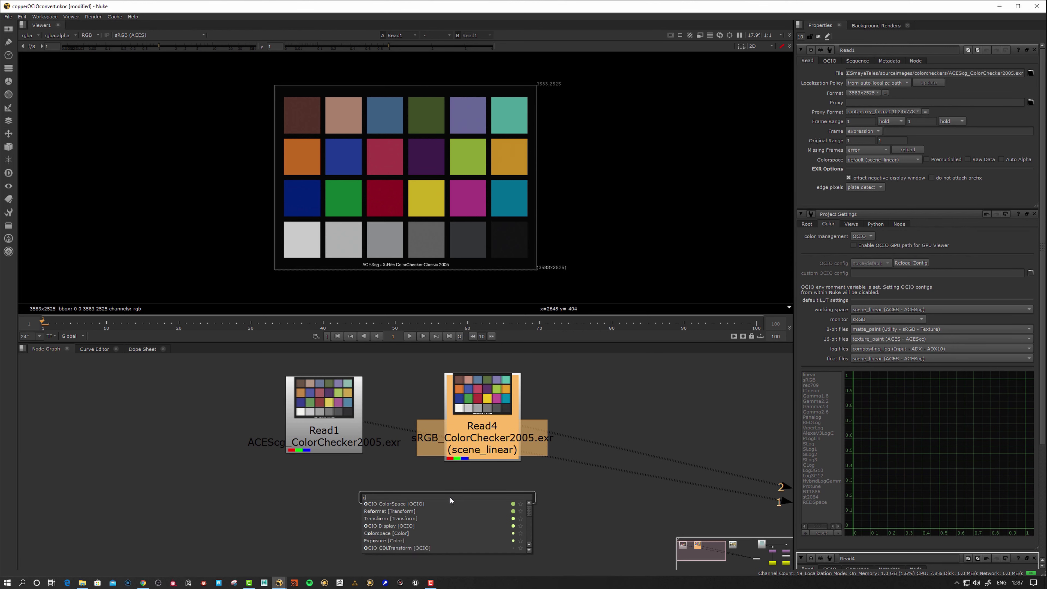
{"action": "key", "text": "Return"}
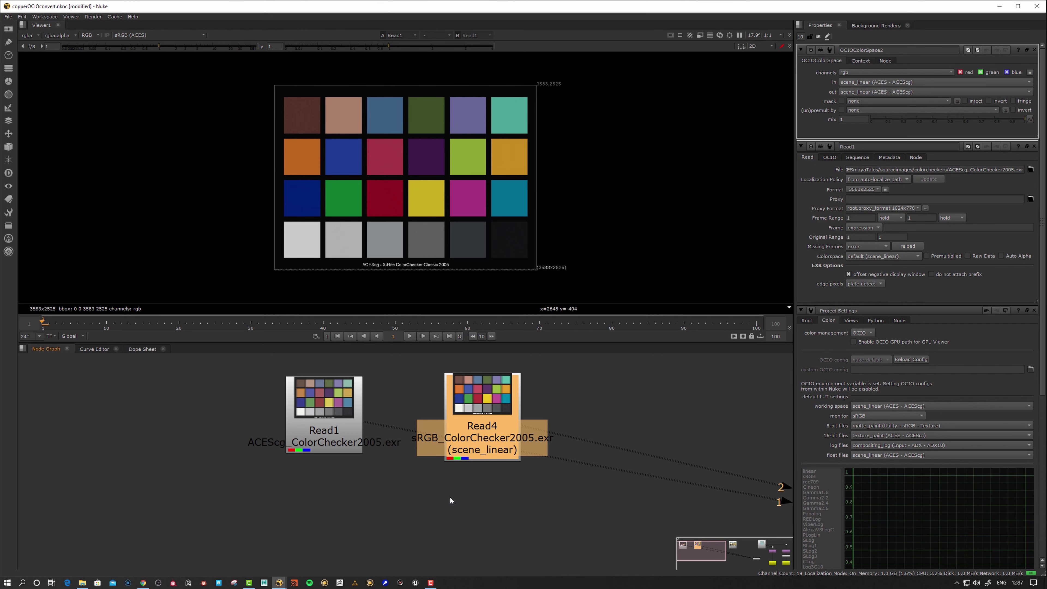
{"action": "left_click_drag", "start_coordinate": [494, 483], "coordinate": [494, 493]}
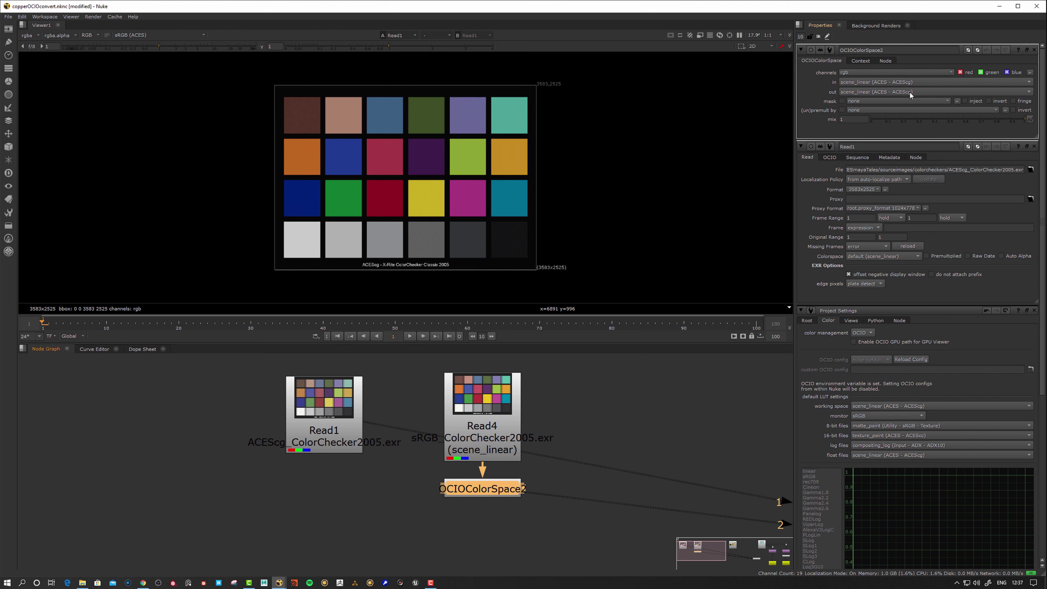
{"action": "left_click", "coordinate": [633, 442]}
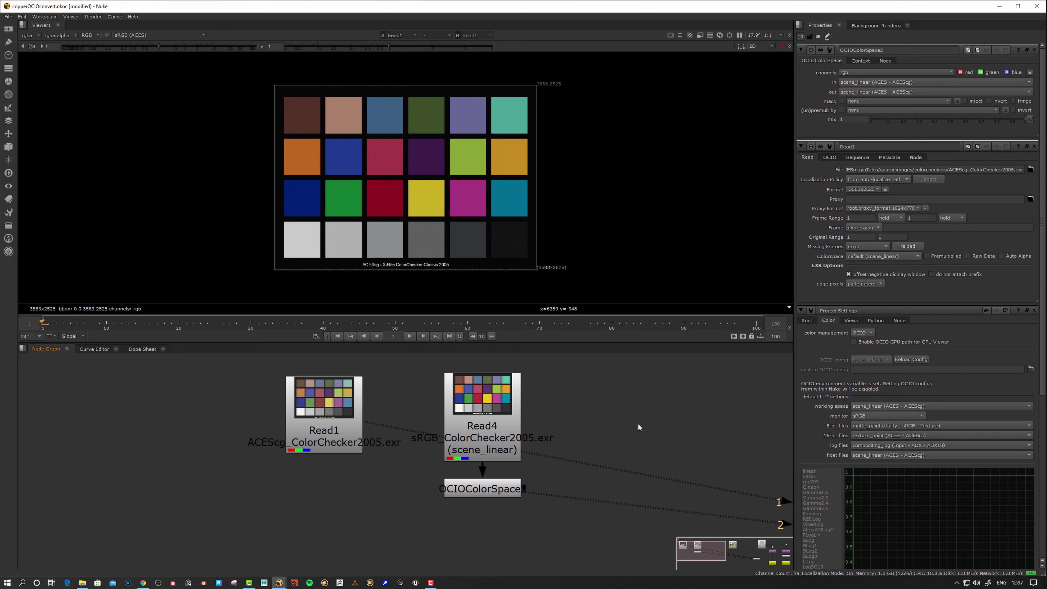
- Bring up the project color settings, and set the input colorspace of OCIOColorSpace2 below Read4 to Utility - Linear - sRGB
{"action": "key", "text": "s"}
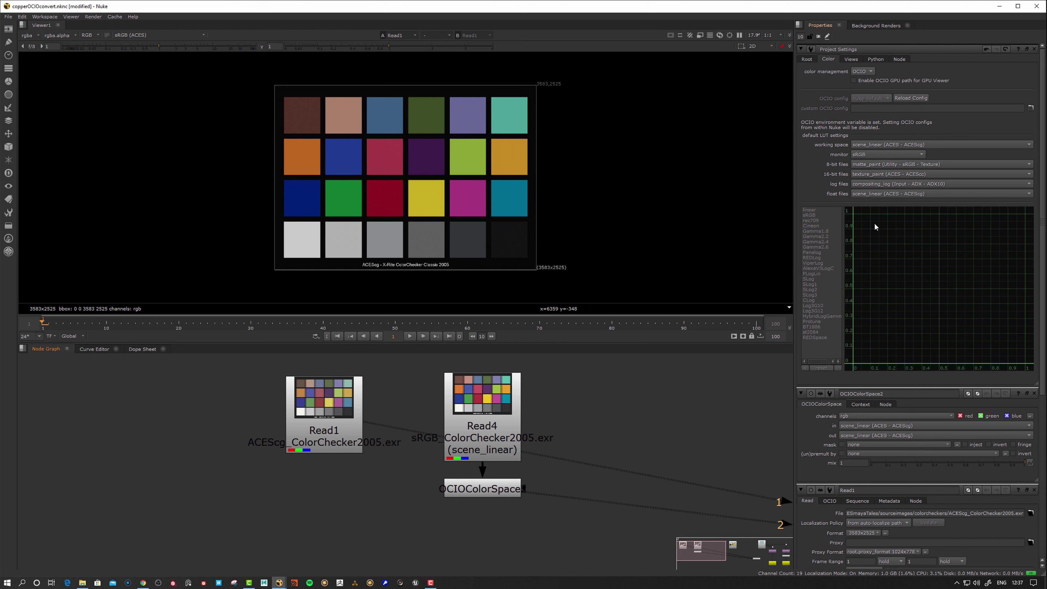
{"action": "double_click", "coordinate": [485, 492]}
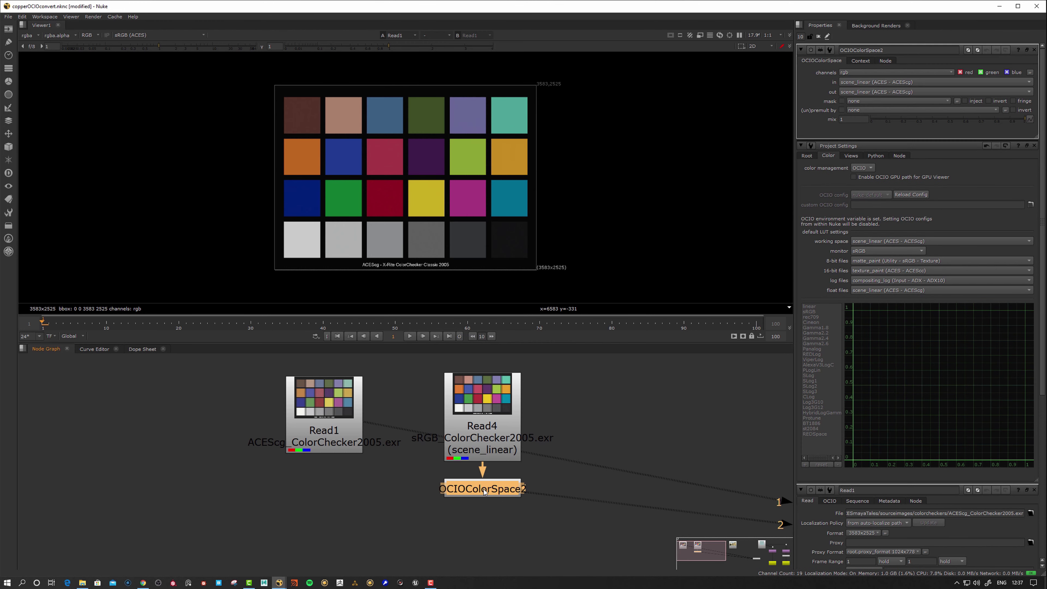
{"action": "left_click", "coordinate": [870, 83]}
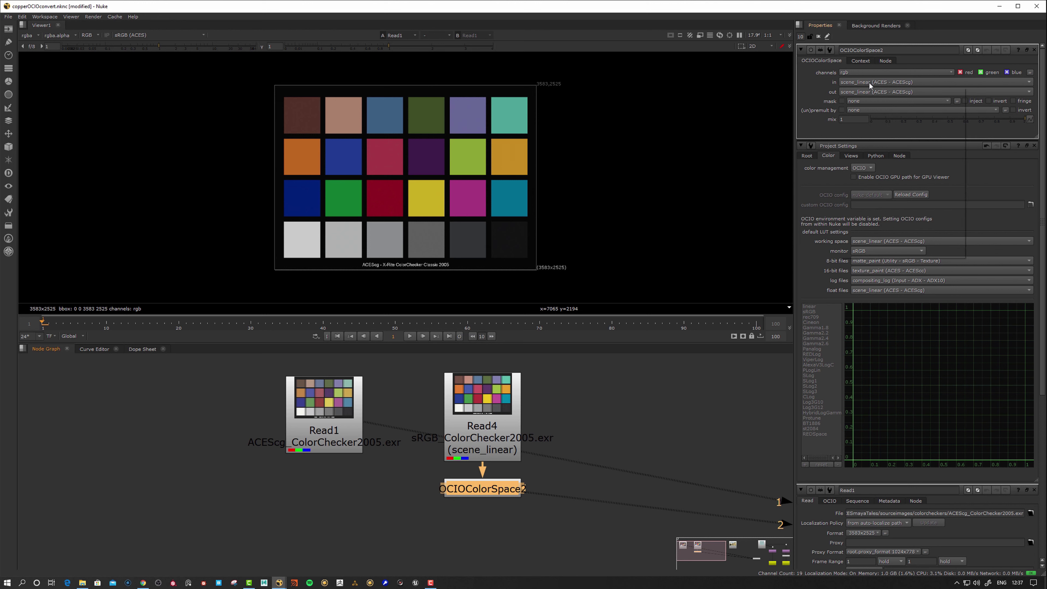
{"action": "mouse_move", "coordinate": [883, 257]}
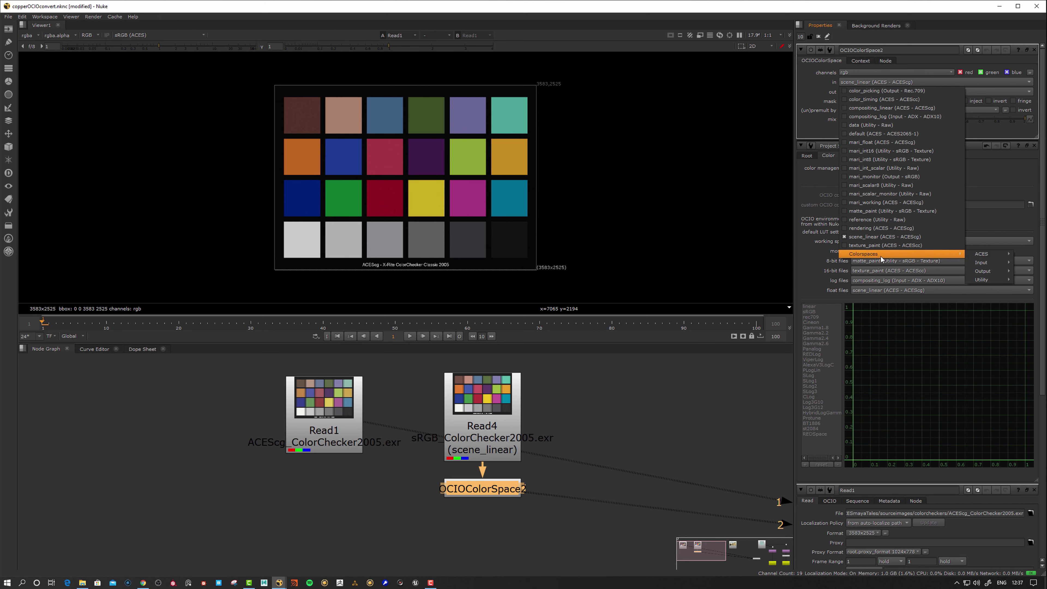
{"action": "mouse_move", "coordinate": [983, 281]}
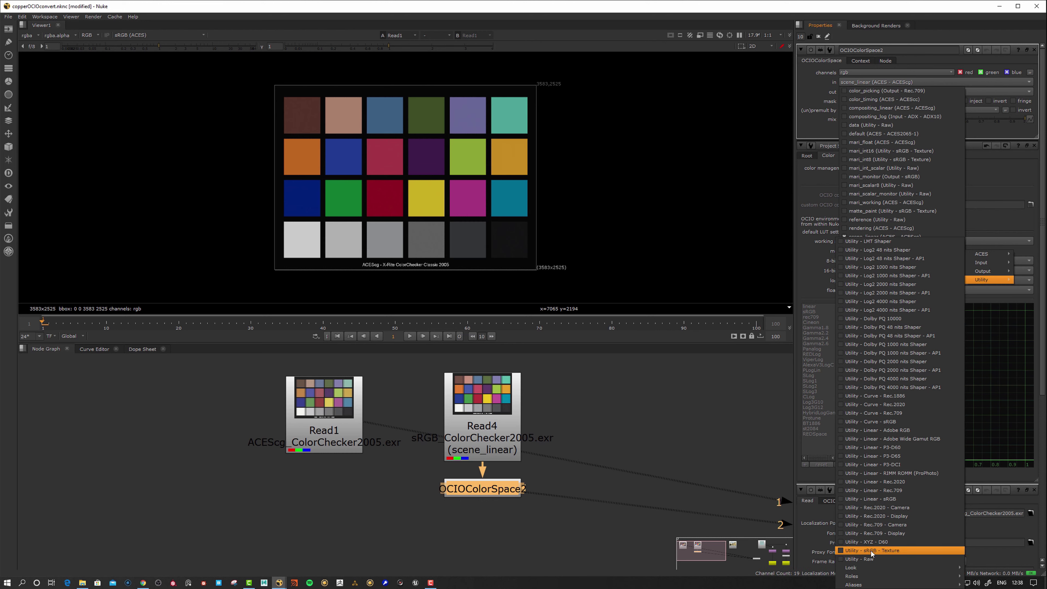
{"action": "left_click", "coordinate": [877, 499]}
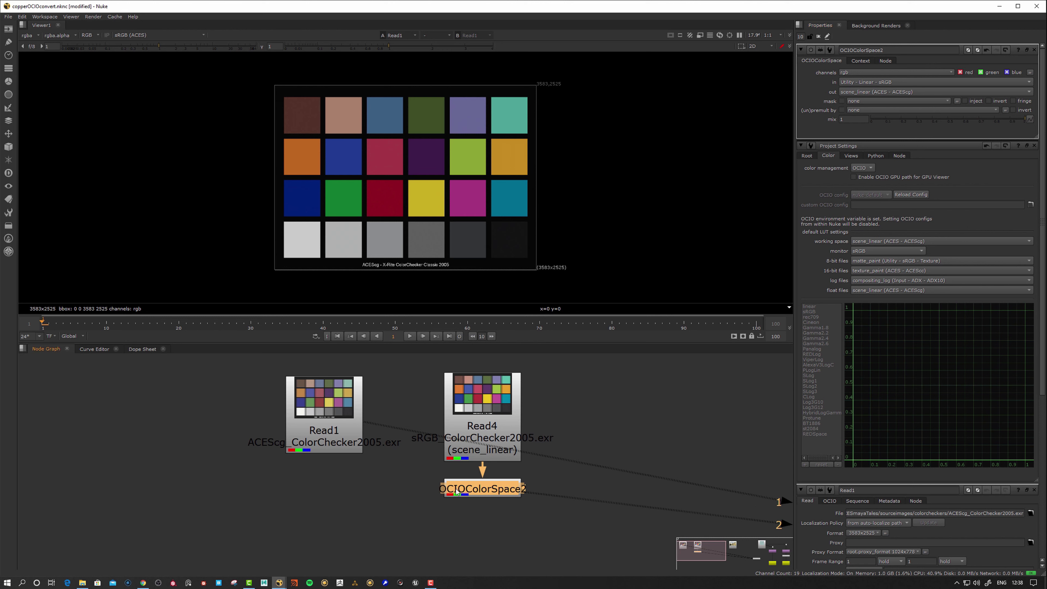
- Alternate the viewer between inputs 1 and 2 to compare the ACEScg checker with the converted sRGB checker
{"action": "key", "text": "2"}
{"action": "key", "text": "1"}
{"action": "key", "text": "2"}
{"action": "key", "text": "1"}
{"action": "key", "text": "2"}
{"action": "key", "text": "1"}
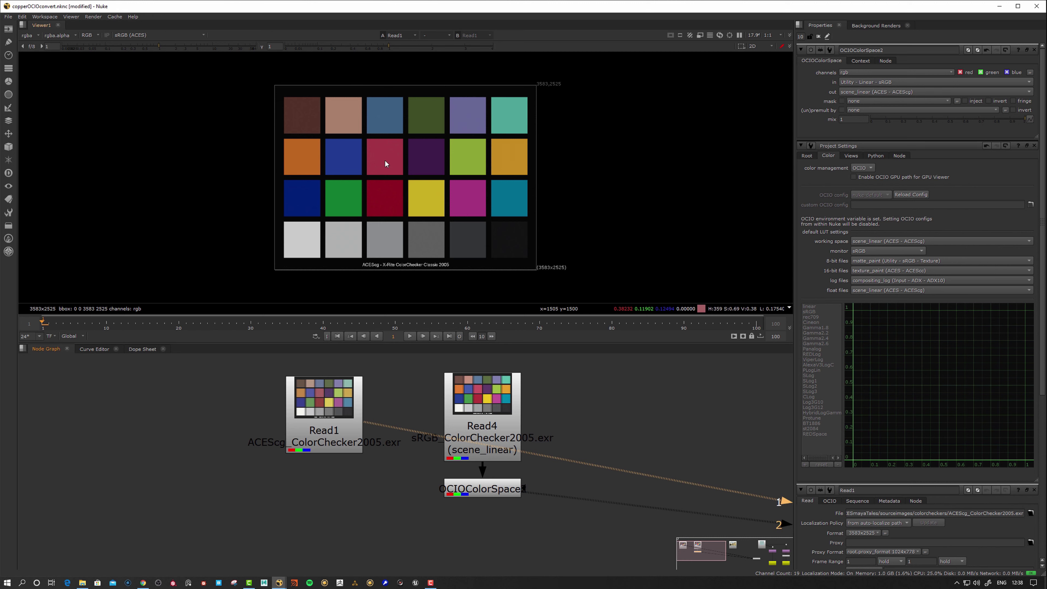
{"action": "key", "text": "2"}
{"action": "key", "text": "1"}
{"action": "key", "text": "2"}
{"action": "key", "text": "1"}
{"action": "key", "text": "2"}
{"action": "key", "text": "1"}
{"action": "key", "text": "2"}
{"action": "key", "text": "1"}
{"action": "key", "text": "2"}
{"action": "key", "text": "1"}
{"action": "key", "text": "2"}
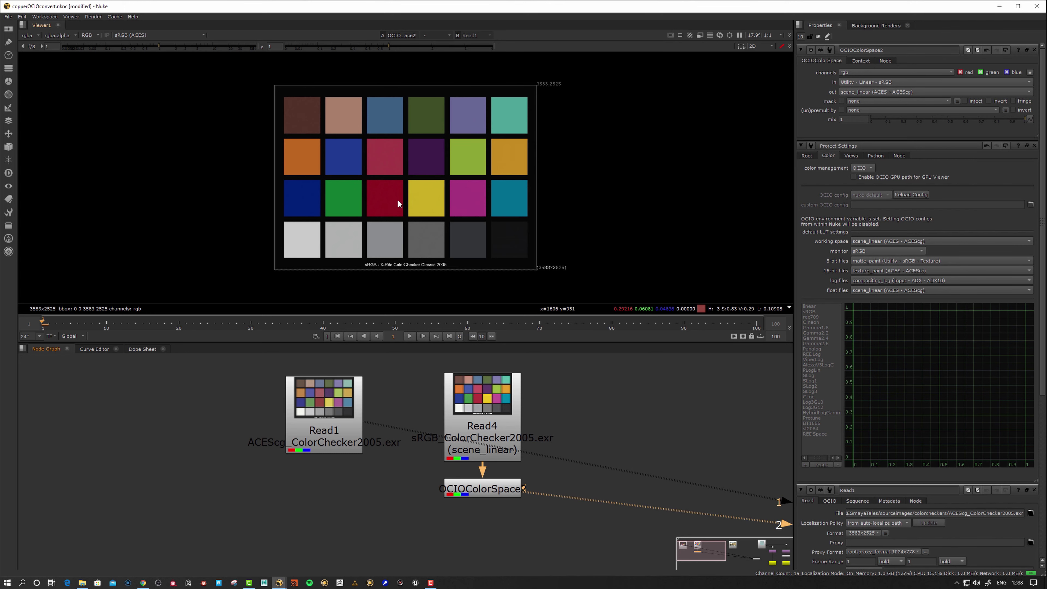
{"action": "left_click", "coordinate": [337, 413]}
{"action": "left_click", "coordinate": [498, 489]}
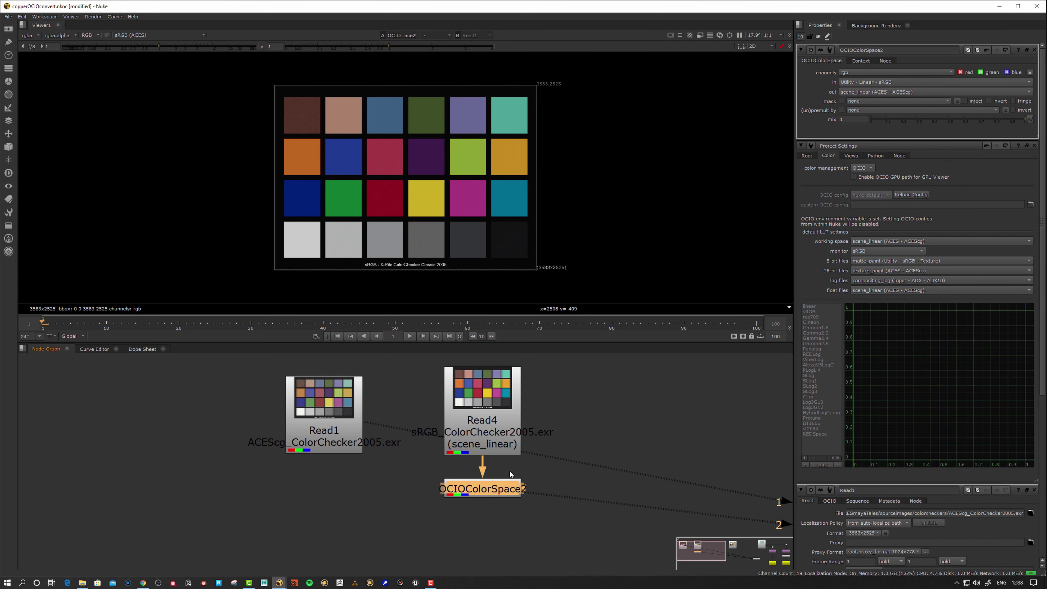
- Open the properties of the albedo texture Read3 and of the OCIOColorSpace1 node below Reformat2
{"action": "middle_click_drag", "start_coordinate": [592, 418], "coordinate": [407, 419]}
{"action": "scroll", "coordinate": [555, 415], "scroll_direction": "down", "scroll_amount": 2}
{"action": "middle_click_drag", "start_coordinate": [609, 420], "coordinate": [429, 421]}
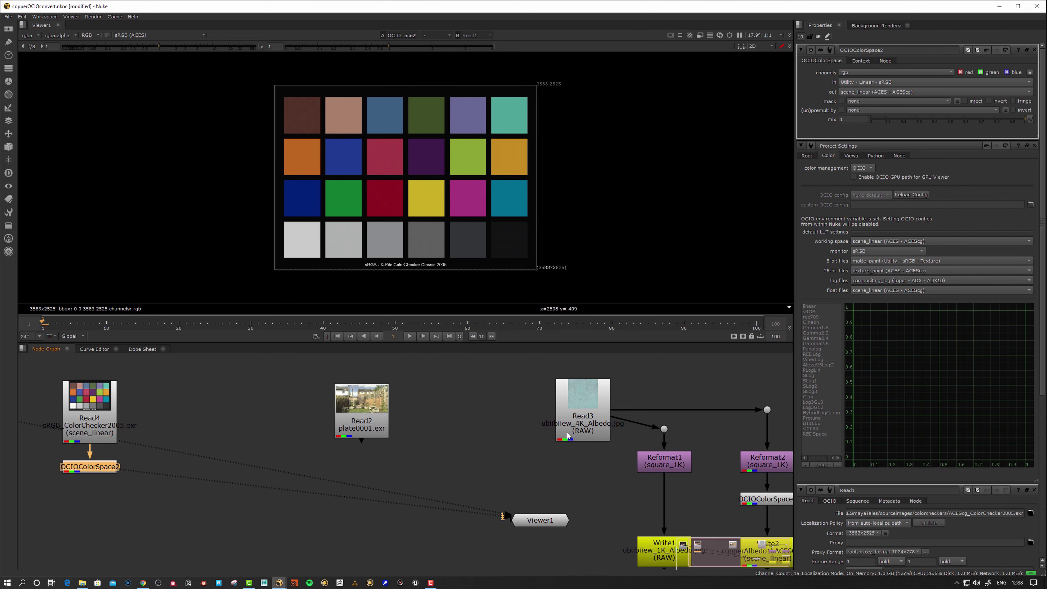
{"action": "scroll", "coordinate": [595, 384], "scroll_direction": "up", "scroll_amount": 1}
{"action": "left_click", "coordinate": [595, 384]}
{"action": "middle_click_drag", "start_coordinate": [594, 384], "coordinate": [494, 417]}
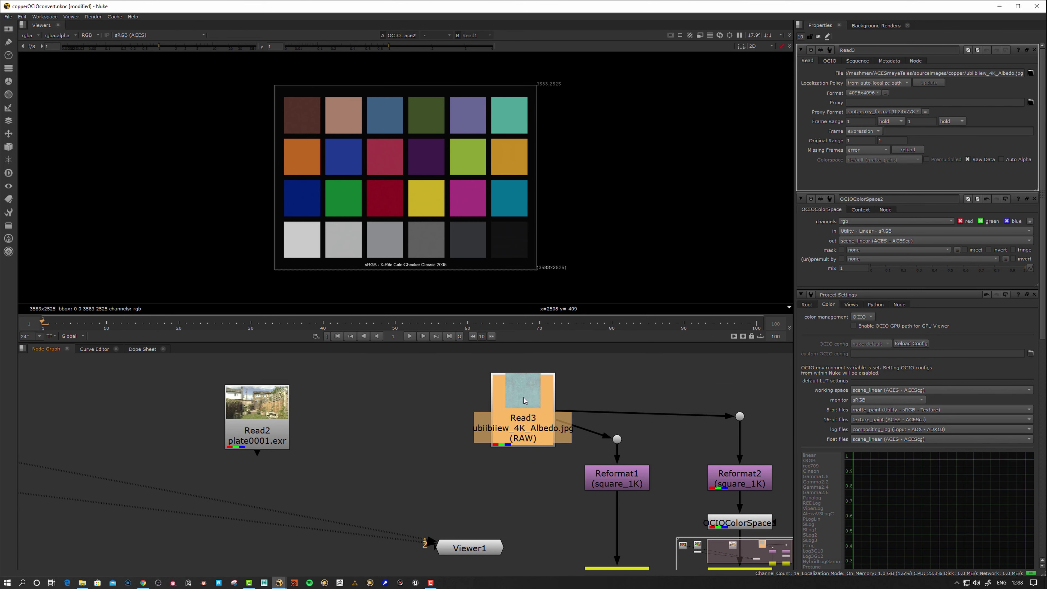
{"action": "left_click_drag", "start_coordinate": [524, 398], "coordinate": [525, 397]}
{"action": "middle_click_drag", "start_coordinate": [557, 403], "coordinate": [417, 344]}
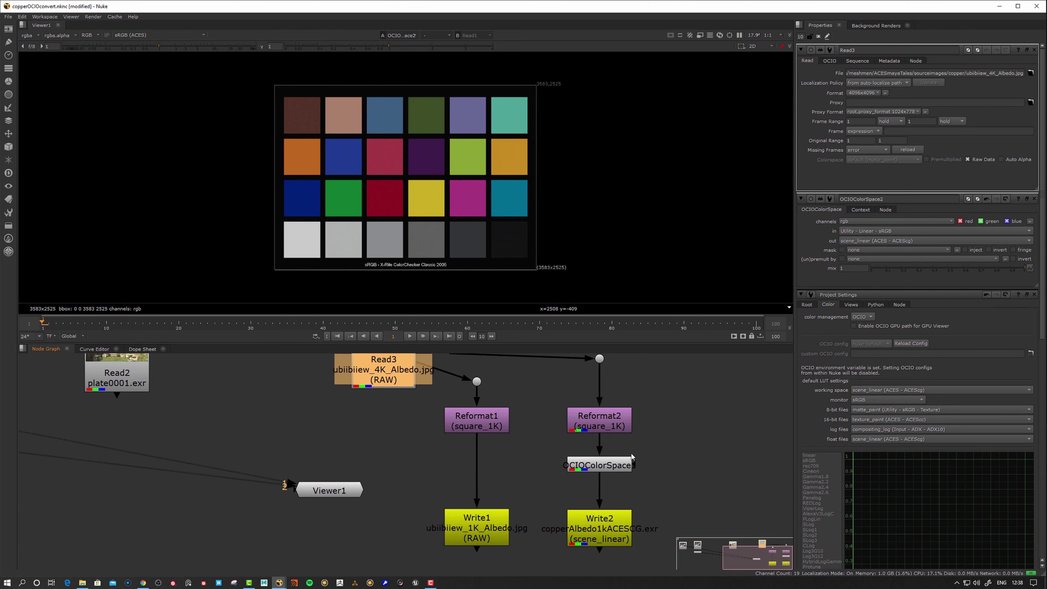
{"action": "double_click", "coordinate": [600, 465]}
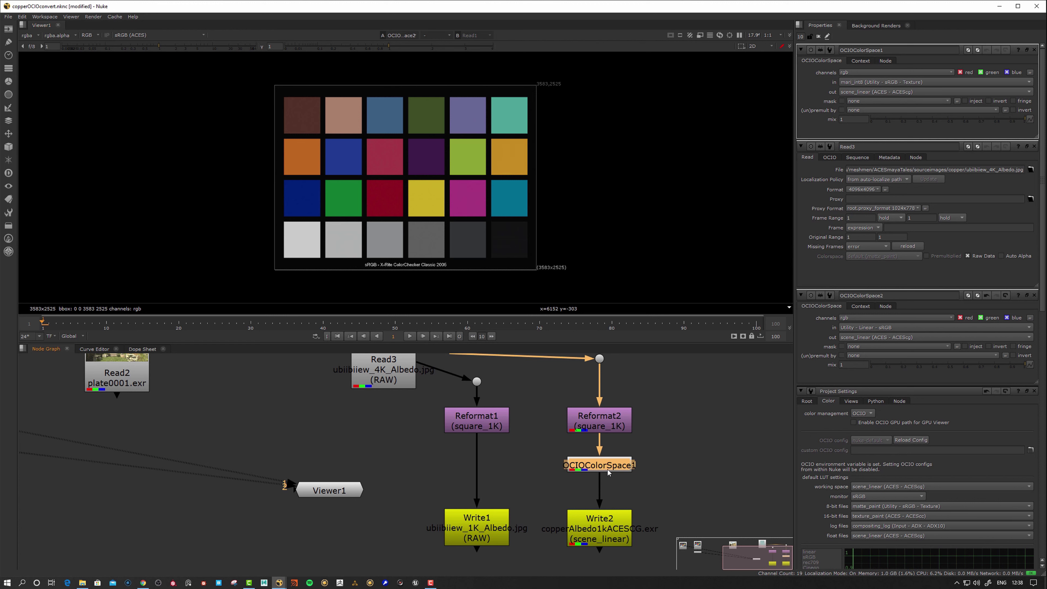
{"action": "left_click_drag", "start_coordinate": [613, 471], "coordinate": [612, 472]}
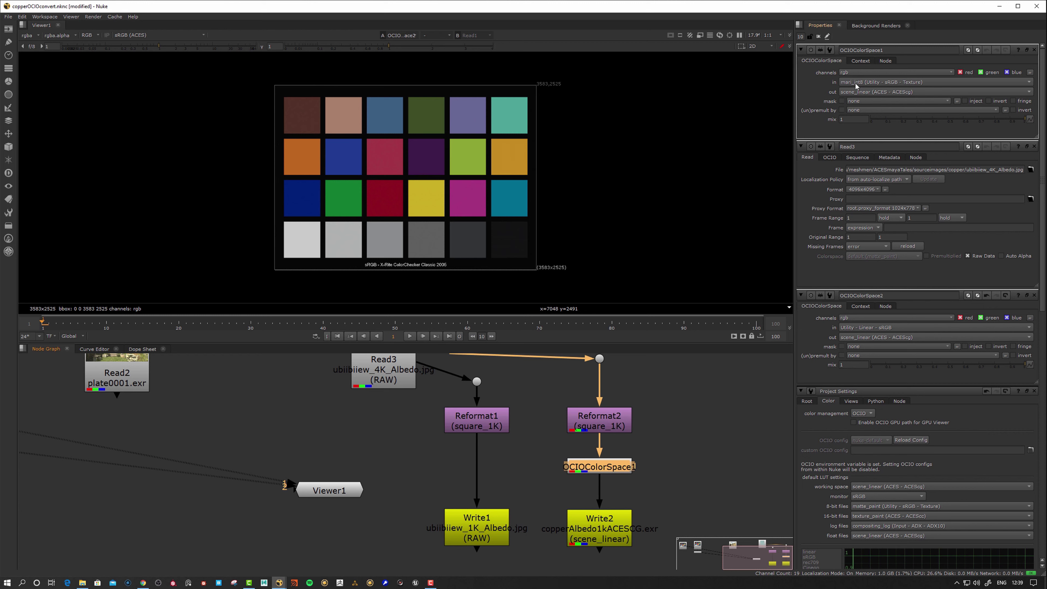
- Set the input colorspace of OCIOColorSpace1 to Utility - sRGB - Texture from the Utility colorspaces
{"action": "left_click", "coordinate": [875, 82]}
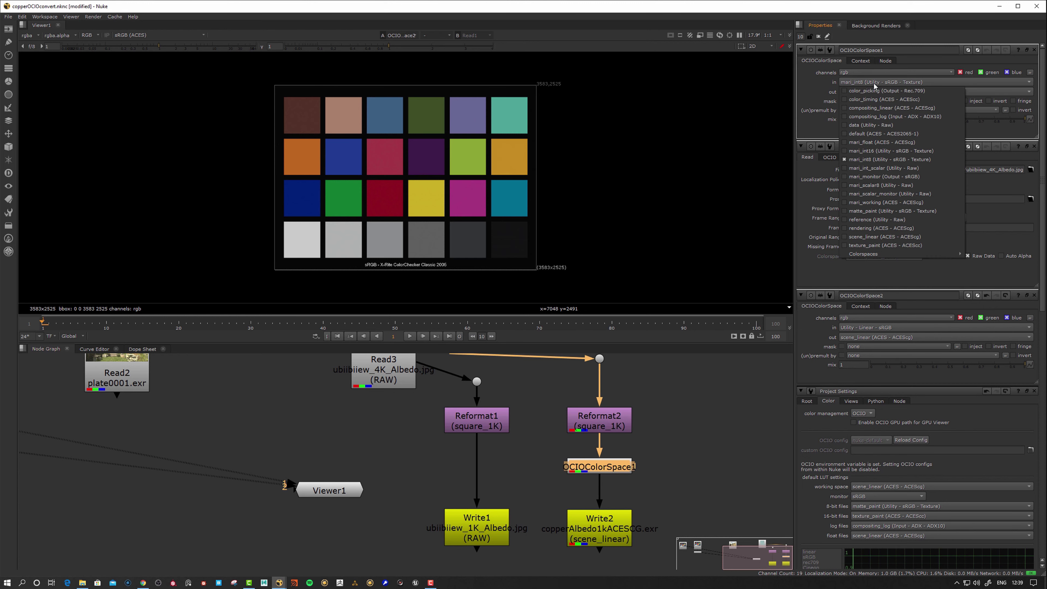
{"action": "mouse_move", "coordinate": [944, 254]}
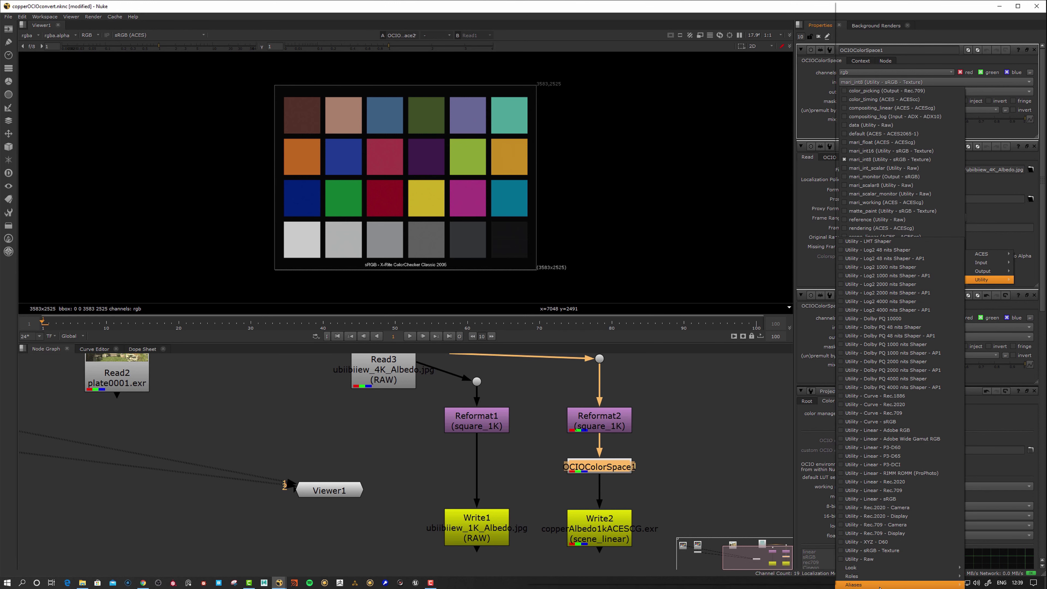
{"action": "left_click", "coordinate": [890, 552]}
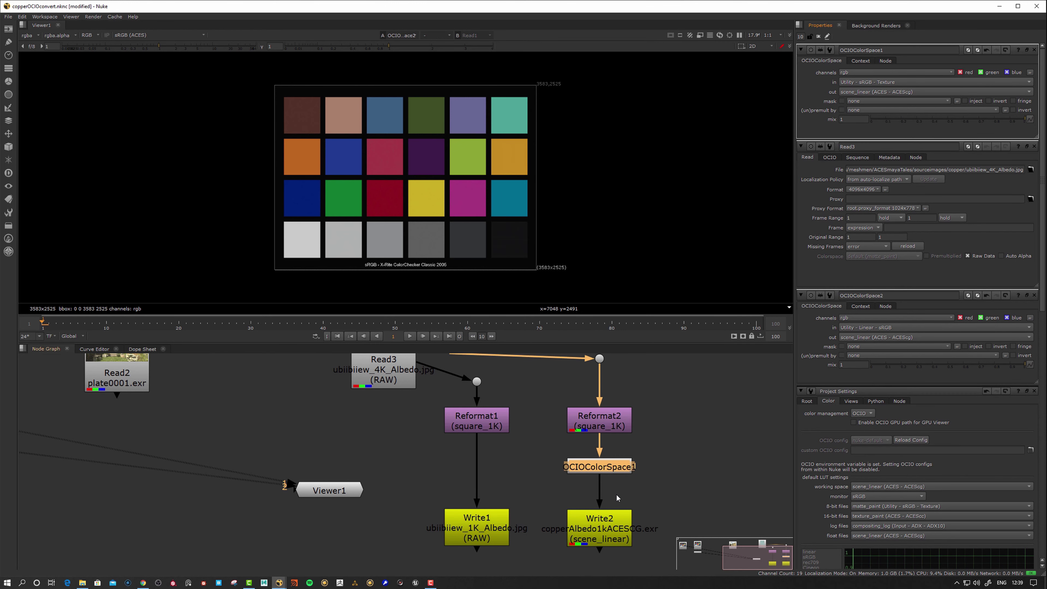
- Set the input colorspace of OCIOColorSpace1 to mari_int8 (Utility - sRGB - Texture)
{"action": "left_click", "coordinate": [884, 82]}
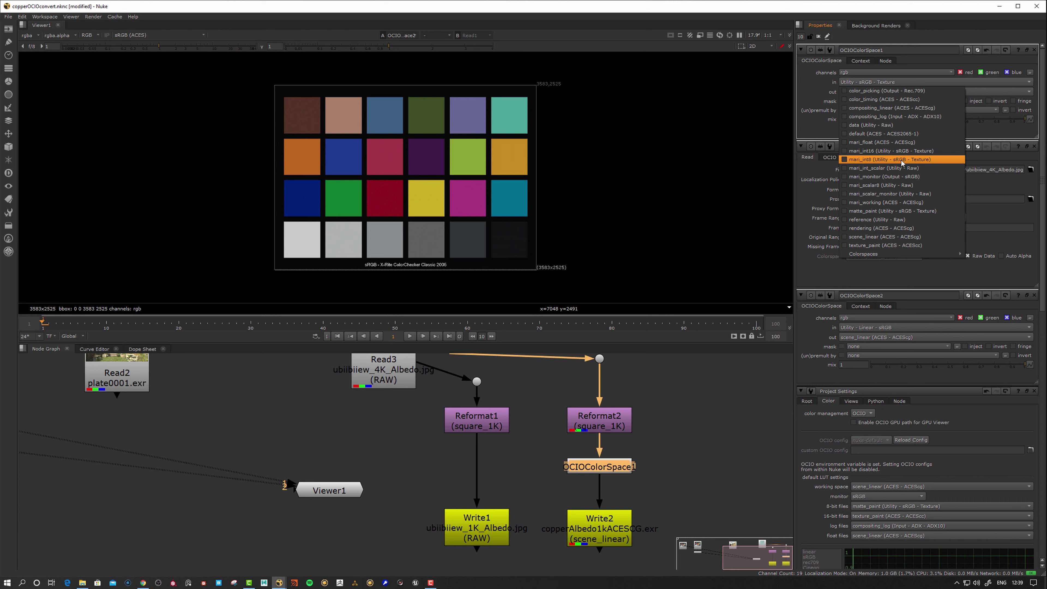
{"action": "left_click", "coordinate": [870, 161]}
{"action": "left_click_drag", "start_coordinate": [602, 470], "coordinate": [602, 467]}
{"action": "left_click", "coordinate": [653, 500]}
- Open the properties of Write2 to examine the output settings of copperAlbedo1kACESCG.exr
{"action": "double_click", "coordinate": [616, 535]}
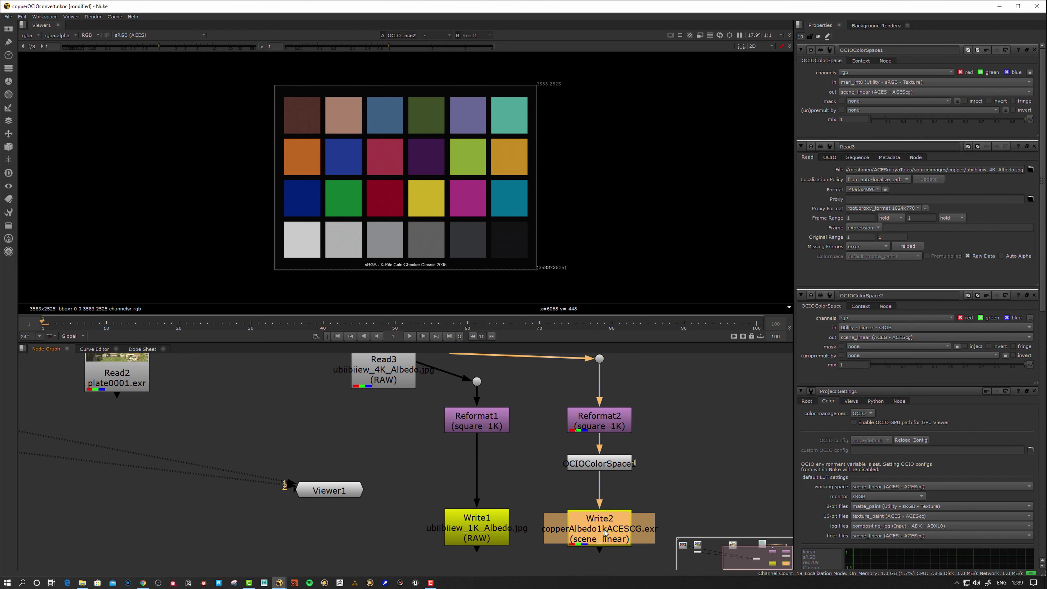
{"action": "middle_click_drag", "start_coordinate": [683, 482], "coordinate": [672, 458]}
{"action": "left_click", "coordinate": [673, 460]}
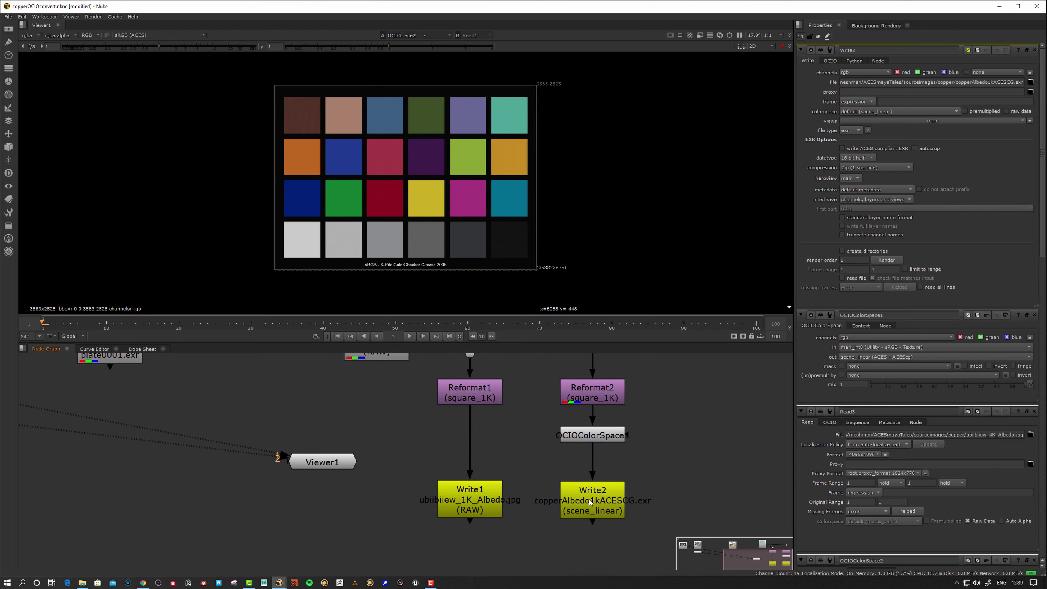
{"action": "middle_click_drag", "start_coordinate": [644, 404], "coordinate": [639, 457]}
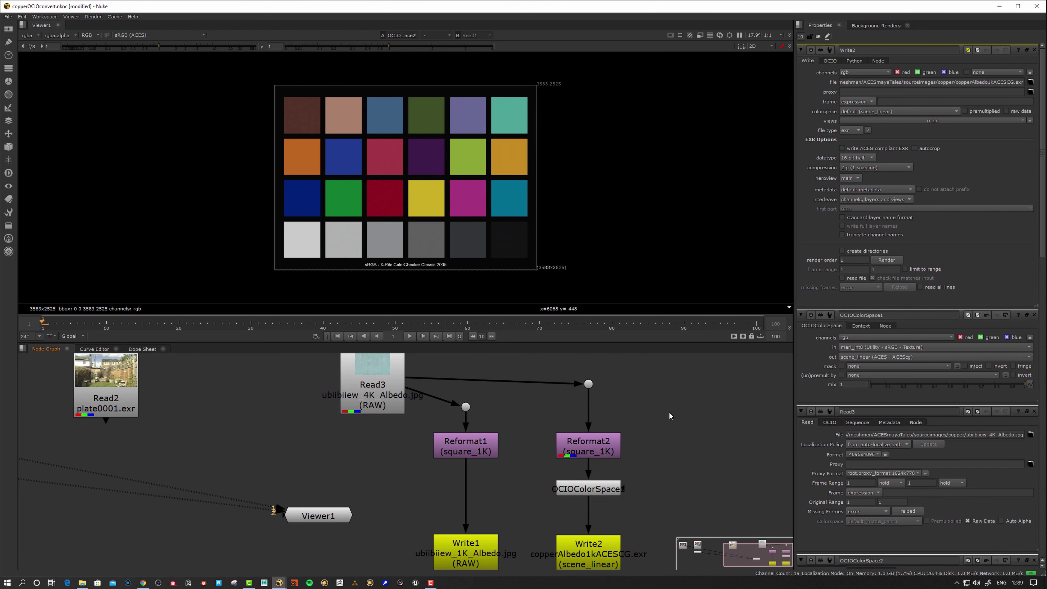
{"action": "middle_click_drag", "start_coordinate": [677, 419], "coordinate": [676, 413]}
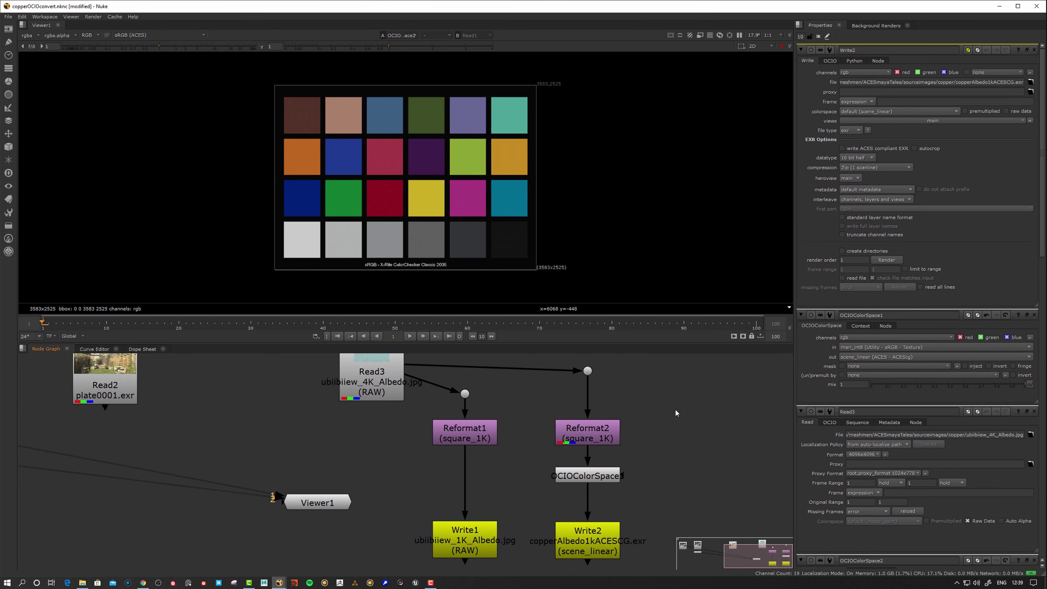
- Open the properties of Reformat1 above Write1 to examine its output format
{"action": "left_click", "coordinate": [480, 542]}
{"action": "left_click", "coordinate": [470, 443]}
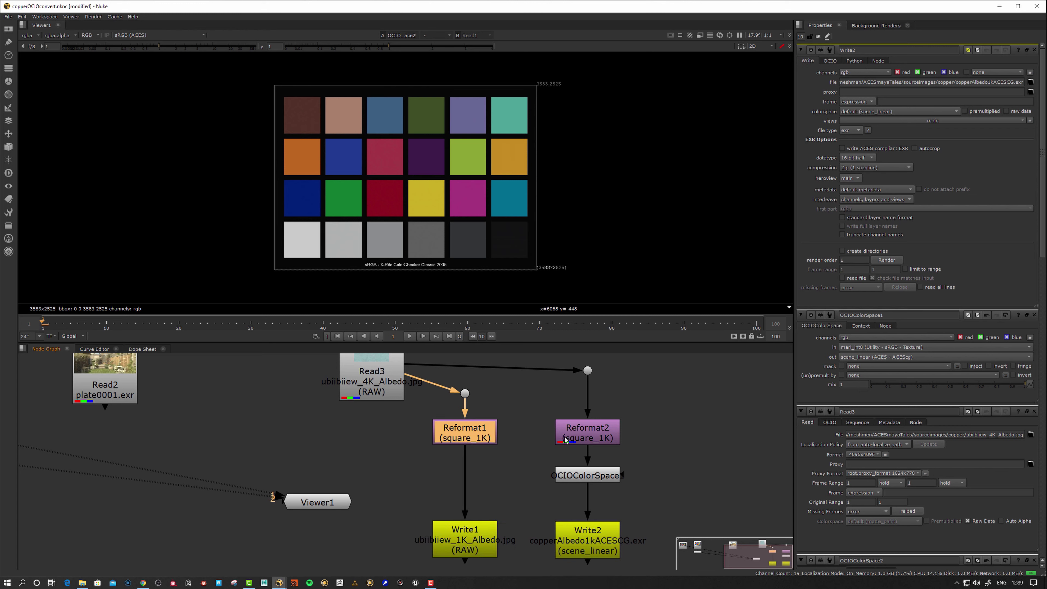
{"action": "left_click_drag", "start_coordinate": [473, 439], "coordinate": [474, 441]}
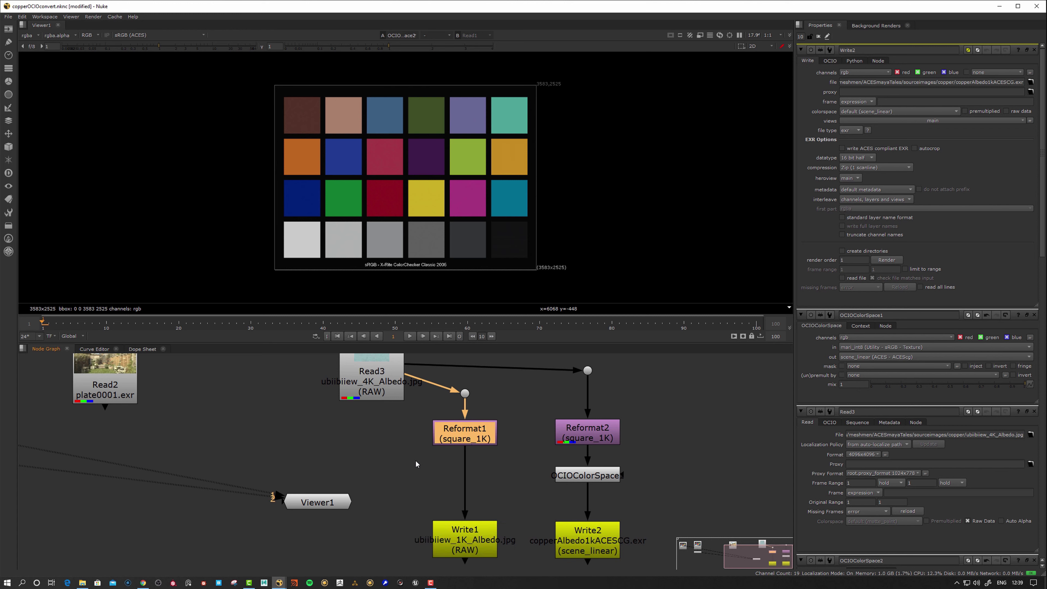
{"action": "double_click", "coordinate": [460, 438]}
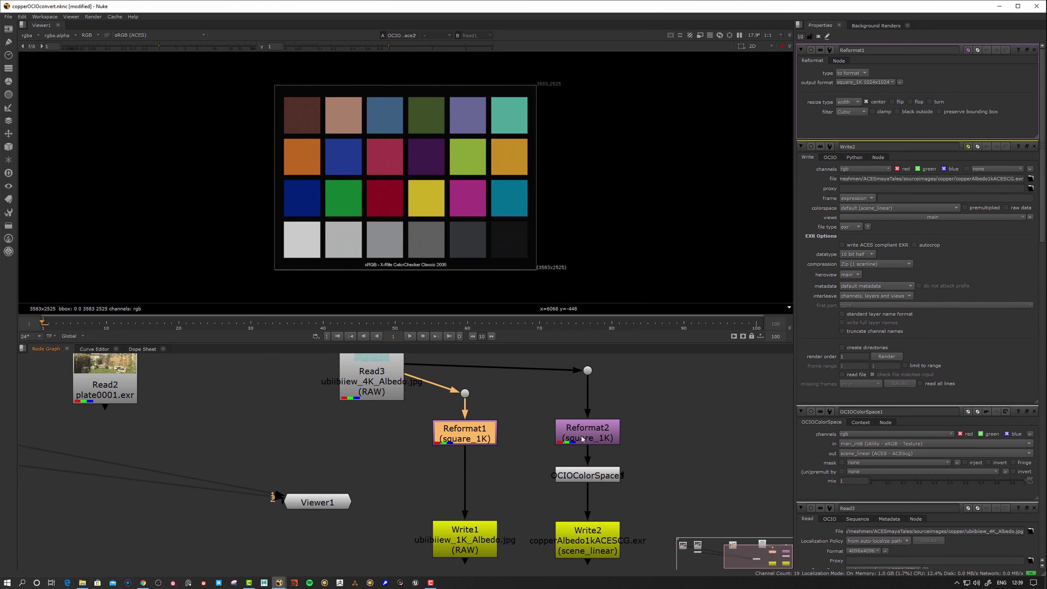
{"action": "left_click", "coordinate": [365, 373]}
{"action": "left_click_drag", "start_coordinate": [366, 379], "coordinate": [366, 386]}
{"action": "middle_click_drag", "start_coordinate": [339, 426], "coordinate": [338, 448]}
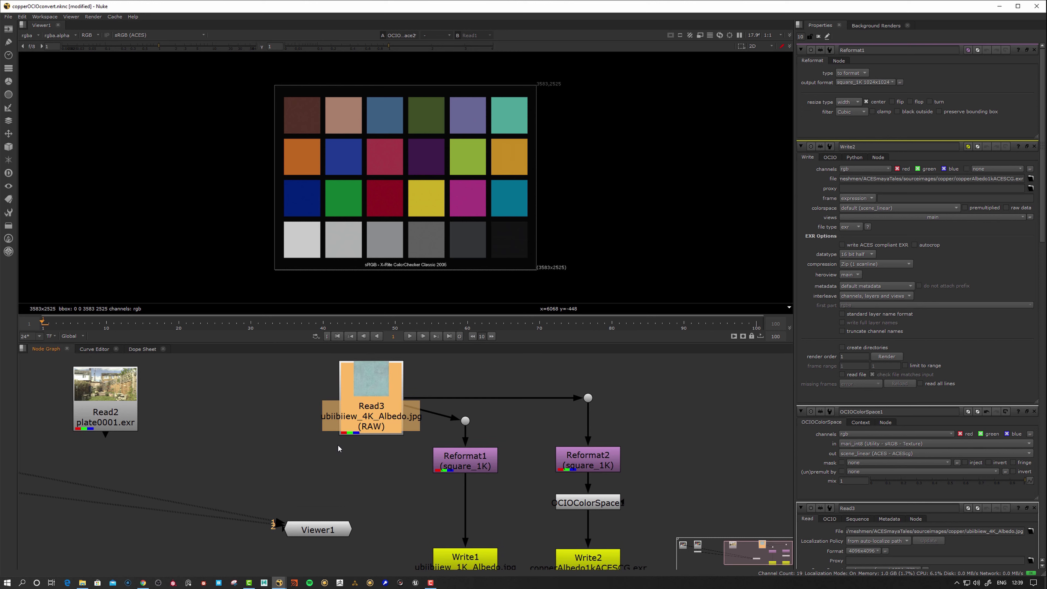
{"action": "left_click_drag", "start_coordinate": [371, 401], "coordinate": [371, 397]}
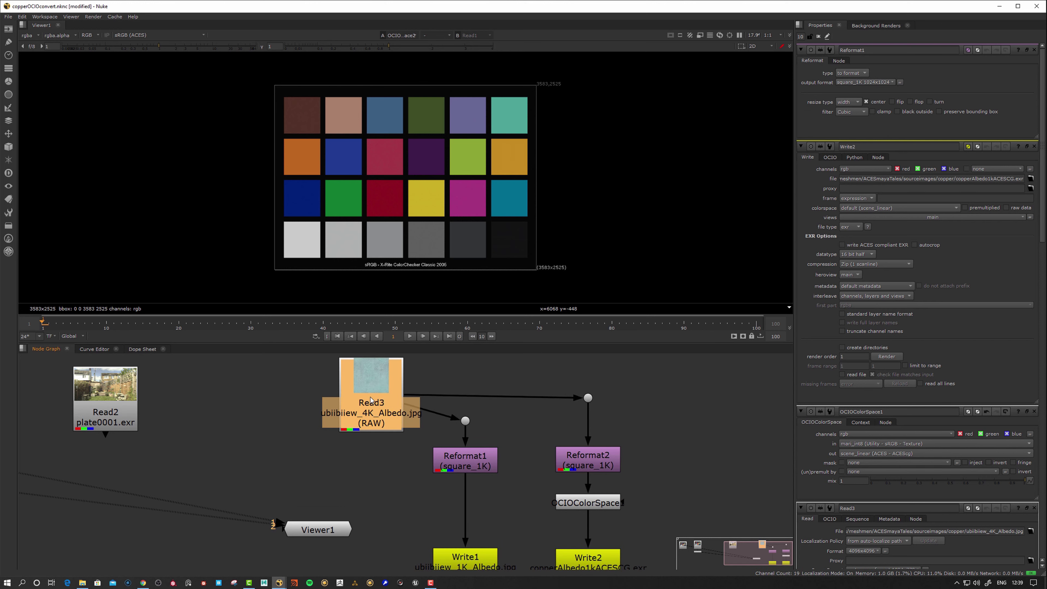
{"action": "left_click", "coordinate": [325, 444]}
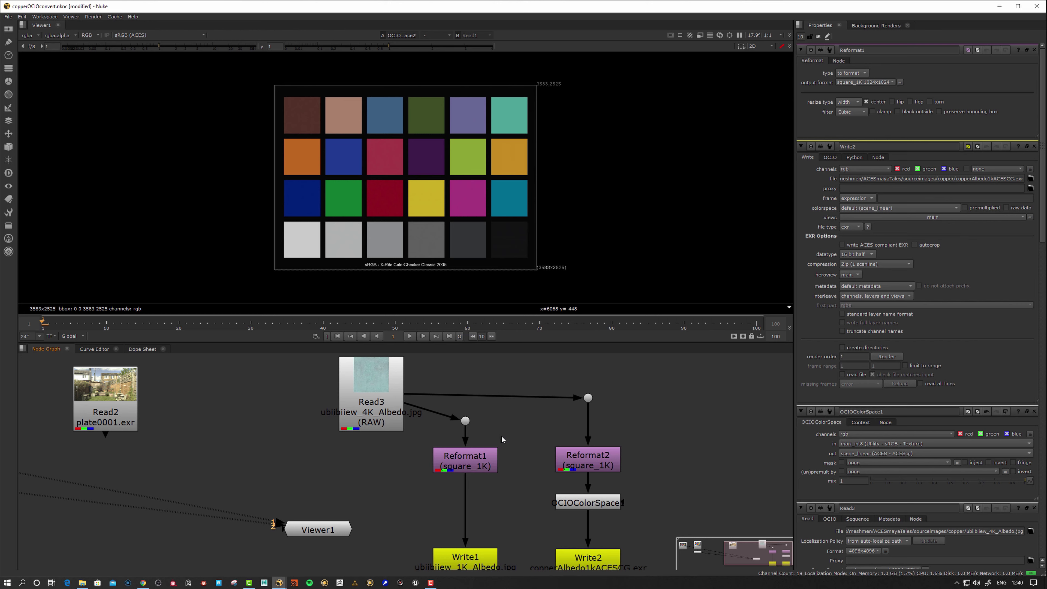
{"action": "middle_click_drag", "start_coordinate": [505, 427], "coordinate": [494, 416]}
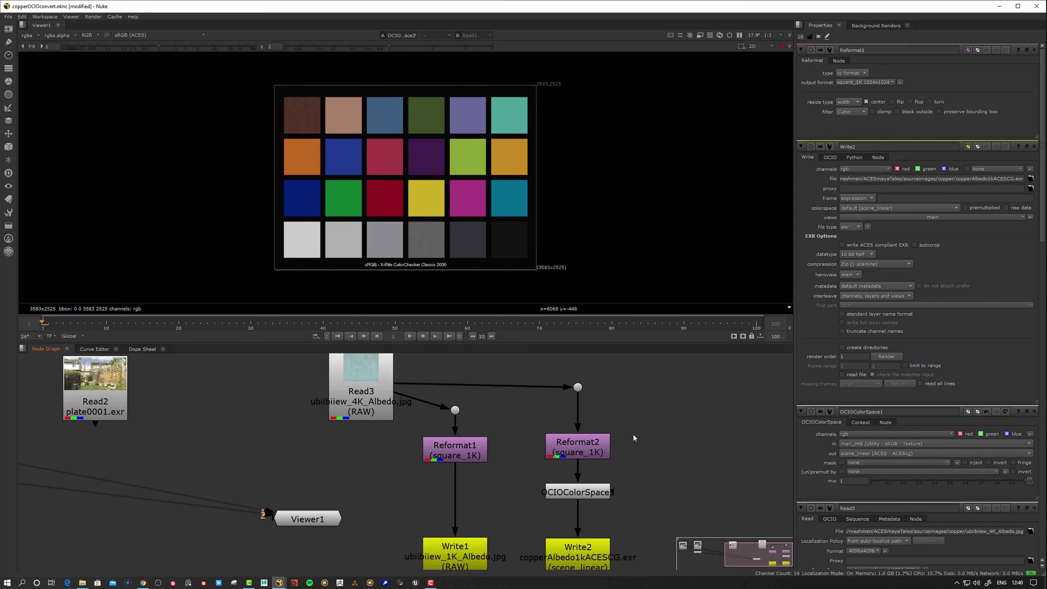
{"action": "scroll", "coordinate": [634, 435], "scroll_direction": "down", "scroll_amount": 3}
{"action": "middle_click_drag", "start_coordinate": [635, 430], "coordinate": [621, 432]}
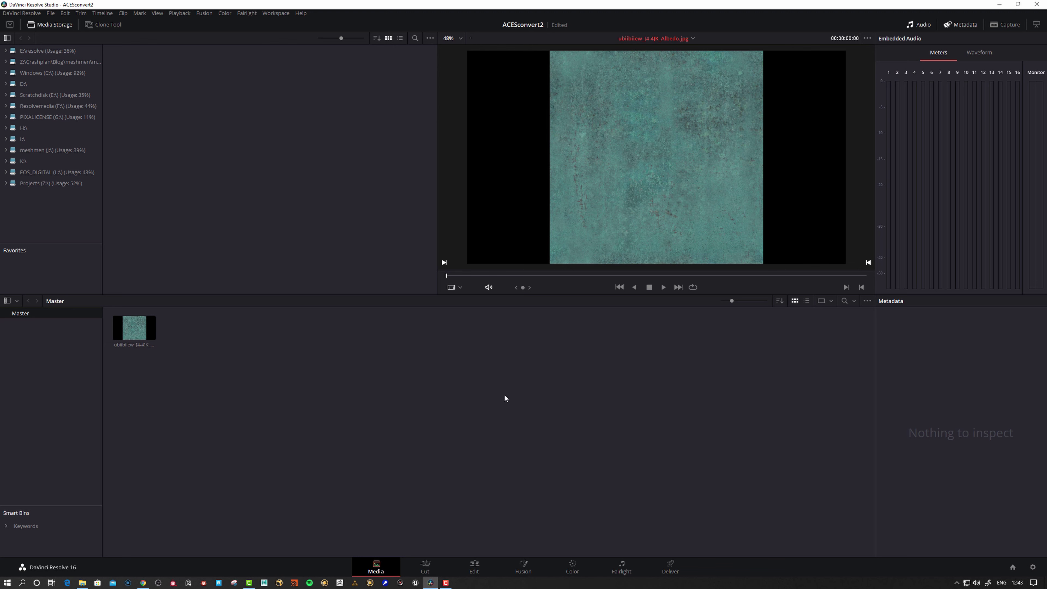
- In DaVinci Resolve's project settings, set the timeline resolution to 4096 x 4096 and open the color management settings
{"action": "left_click", "coordinate": [1033, 567]}
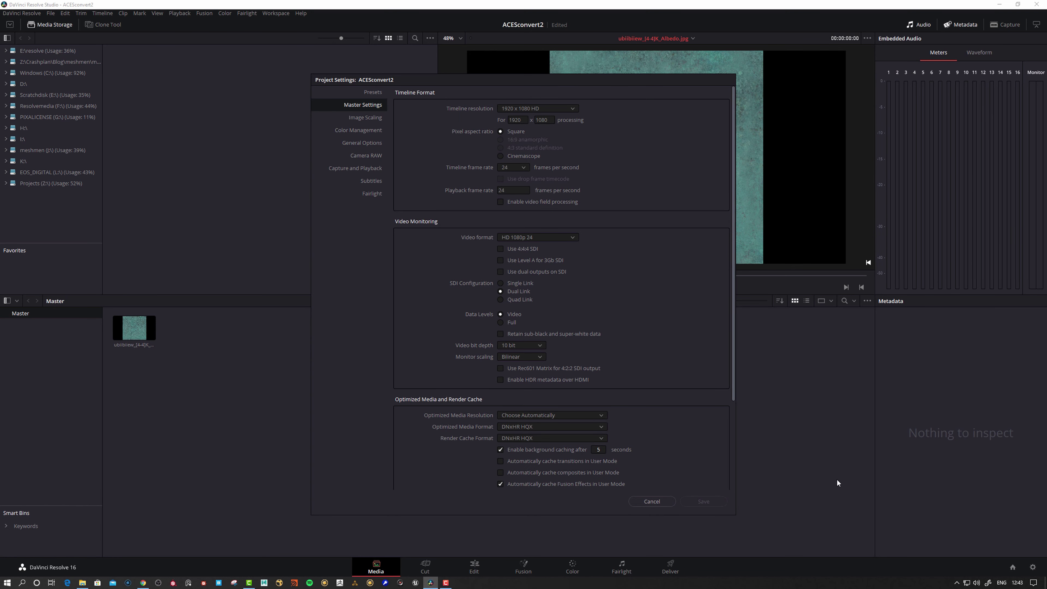
{"action": "left_click", "coordinate": [539, 109]}
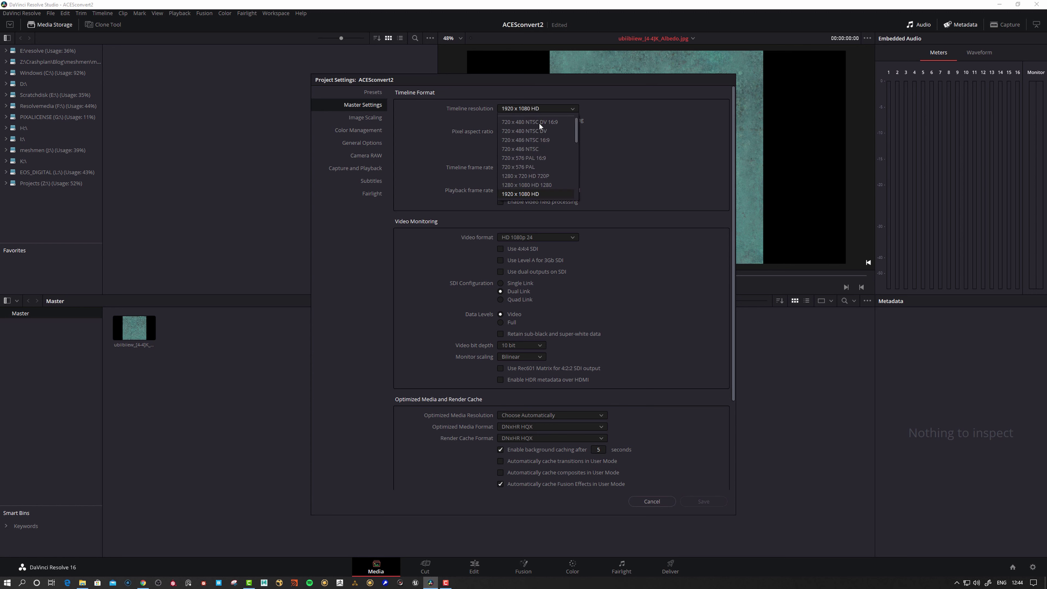
{"action": "scroll", "coordinate": [541, 149], "scroll_direction": "down", "scroll_amount": 3}
{"action": "scroll", "coordinate": [530, 165], "scroll_direction": "up", "scroll_amount": 5}
{"action": "left_click", "coordinate": [531, 119]}
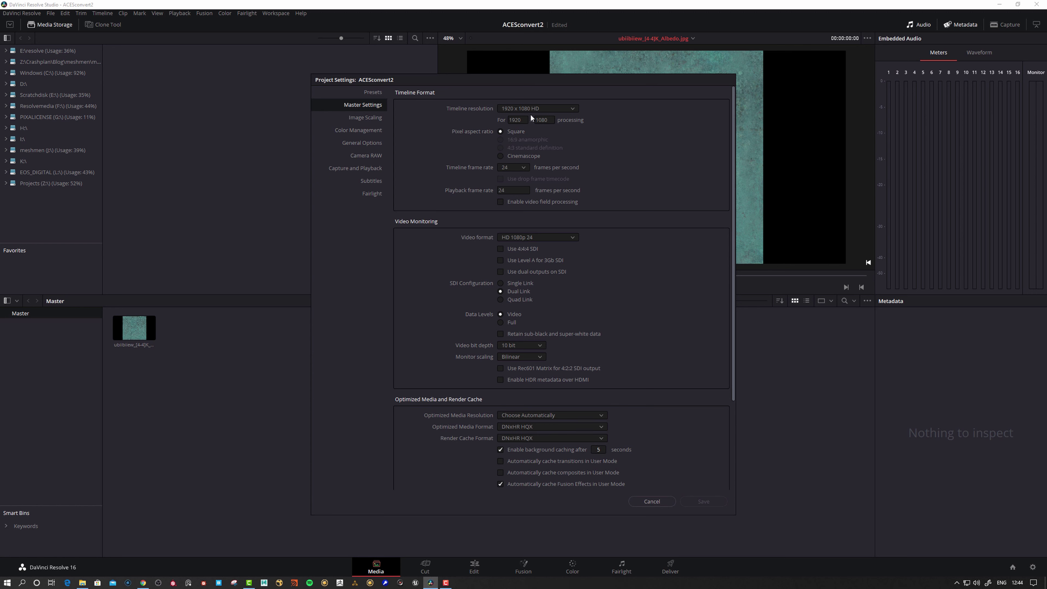
{"action": "left_click_drag", "start_coordinate": [527, 120], "coordinate": [485, 119]}
{"action": "type", "text": "4096"}
{"action": "key", "text": "Tab"}
{"action": "type", "text": "4096"}
{"action": "left_click", "coordinate": [360, 130]}
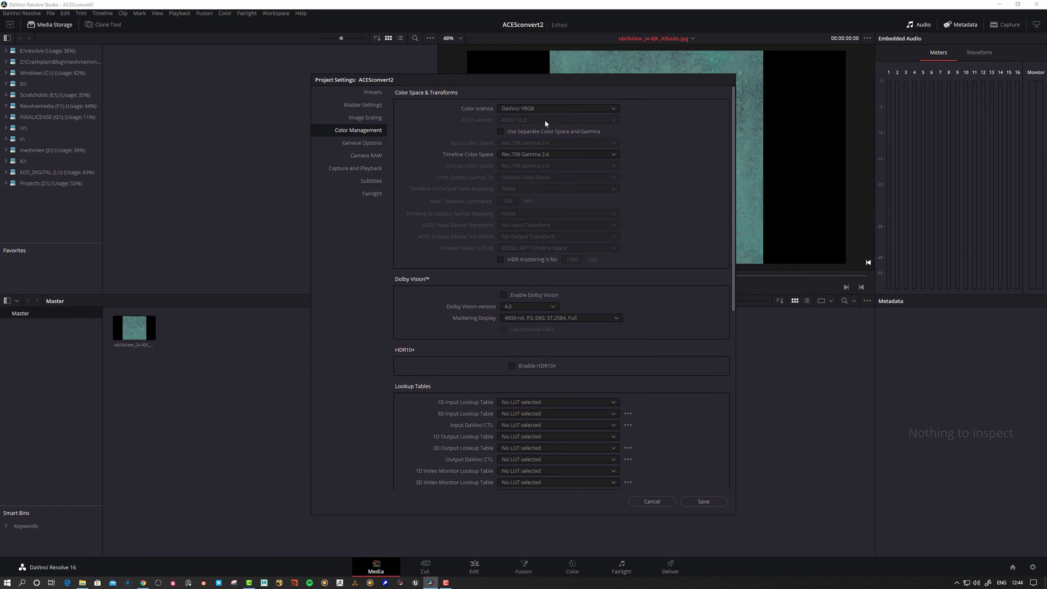
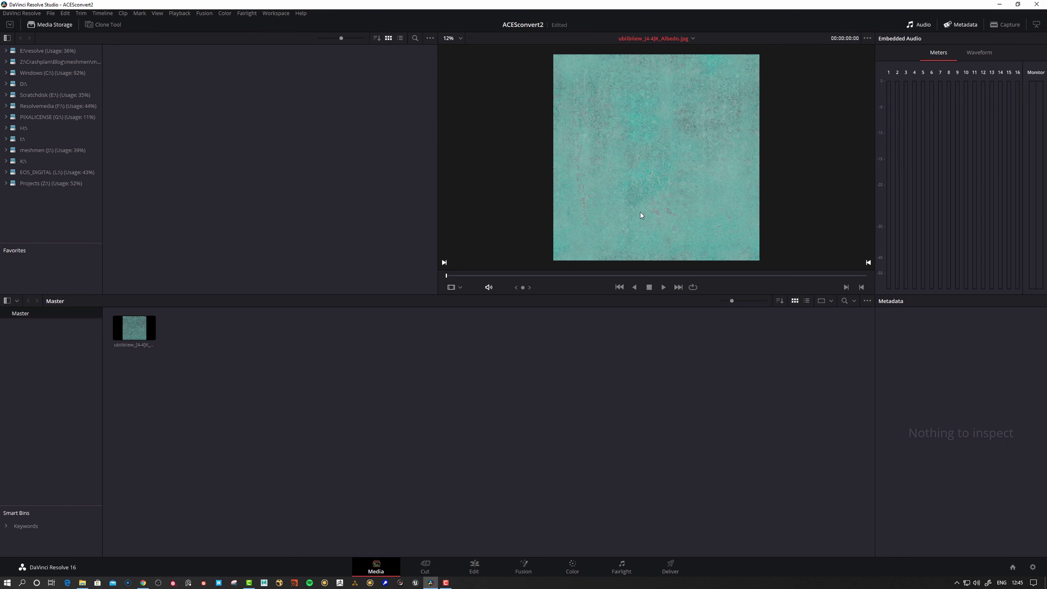
- Examine the ACES Input Transform options available for the albedo clip in the media pool
{"action": "right_click", "coordinate": [131, 323]}
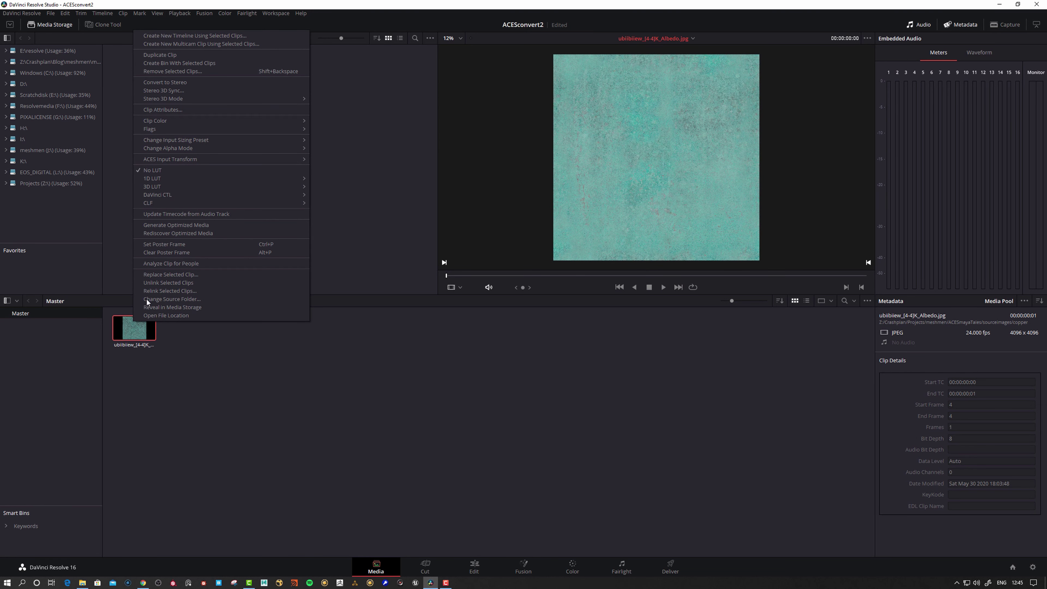
{"action": "mouse_move", "coordinate": [184, 160]}
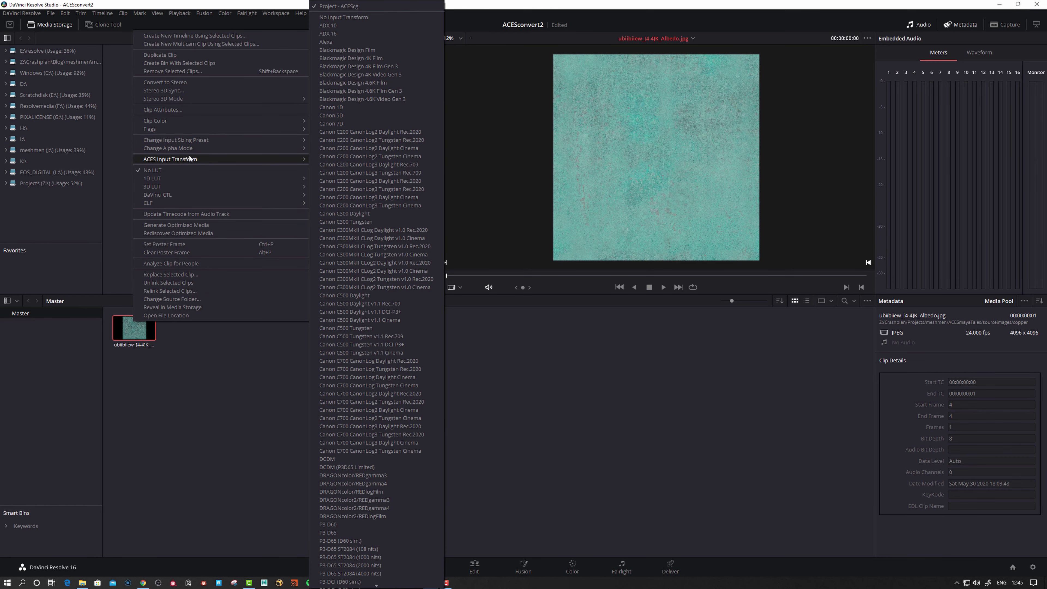
{"action": "scroll", "coordinate": [380, 487], "scroll_direction": "down", "scroll_amount": 6}
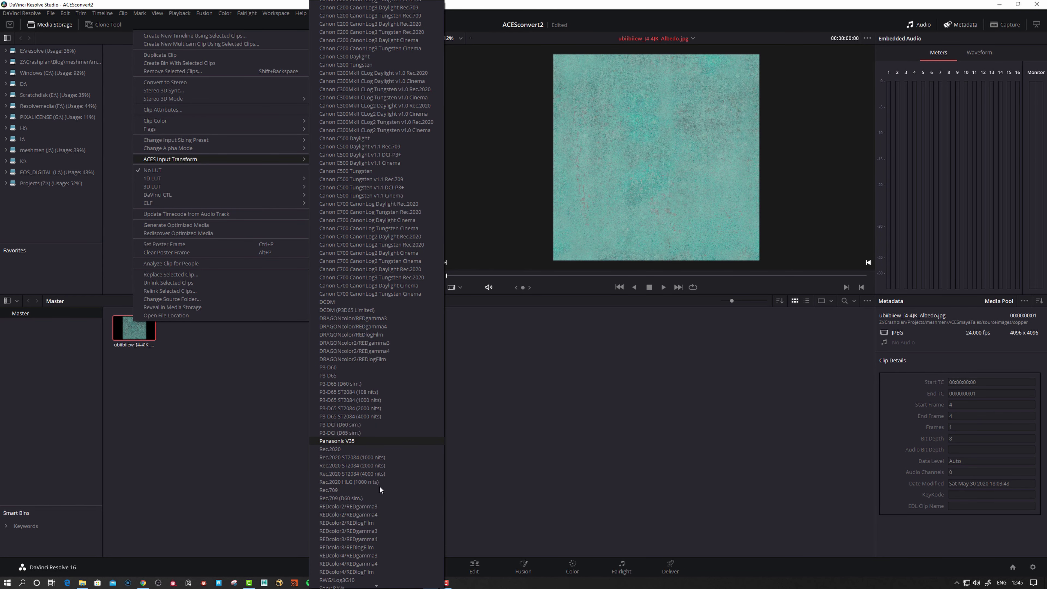
{"action": "scroll", "coordinate": [380, 486], "scroll_direction": "down", "scroll_amount": 4}
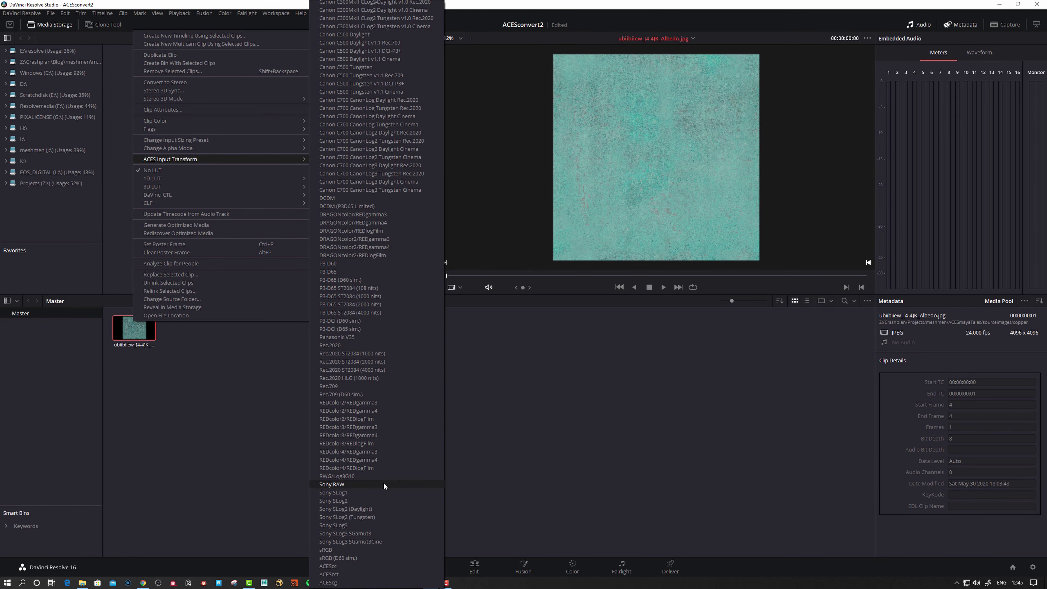
{"action": "key", "text": "Escape"}
{"action": "left_click", "coordinate": [240, 412]}
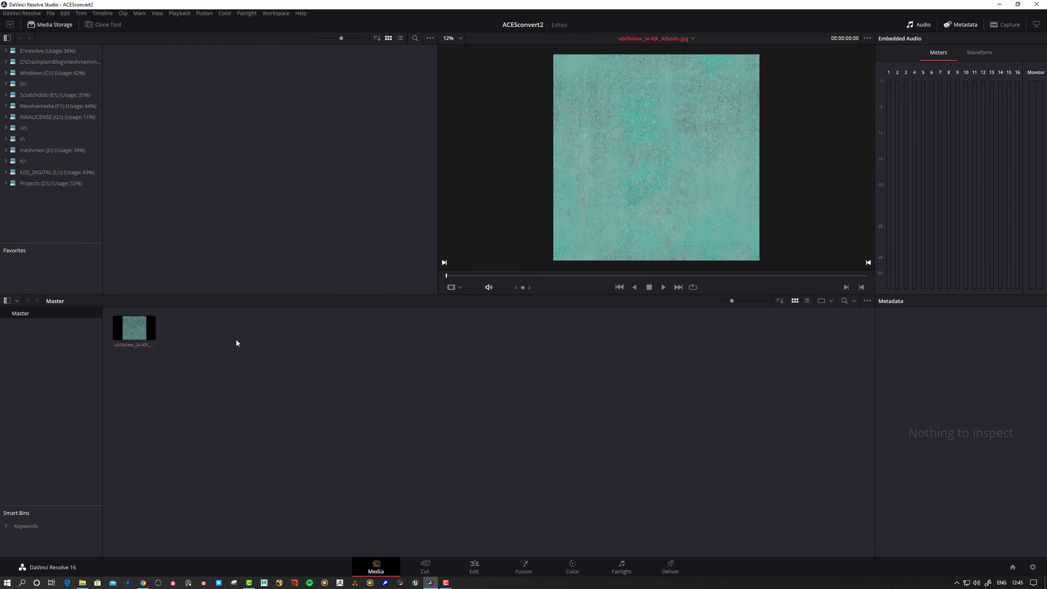
- On the Edit page, place the albedo clip at the start of a new timeline and enlarge the viewer
{"action": "left_click", "coordinate": [474, 567]}
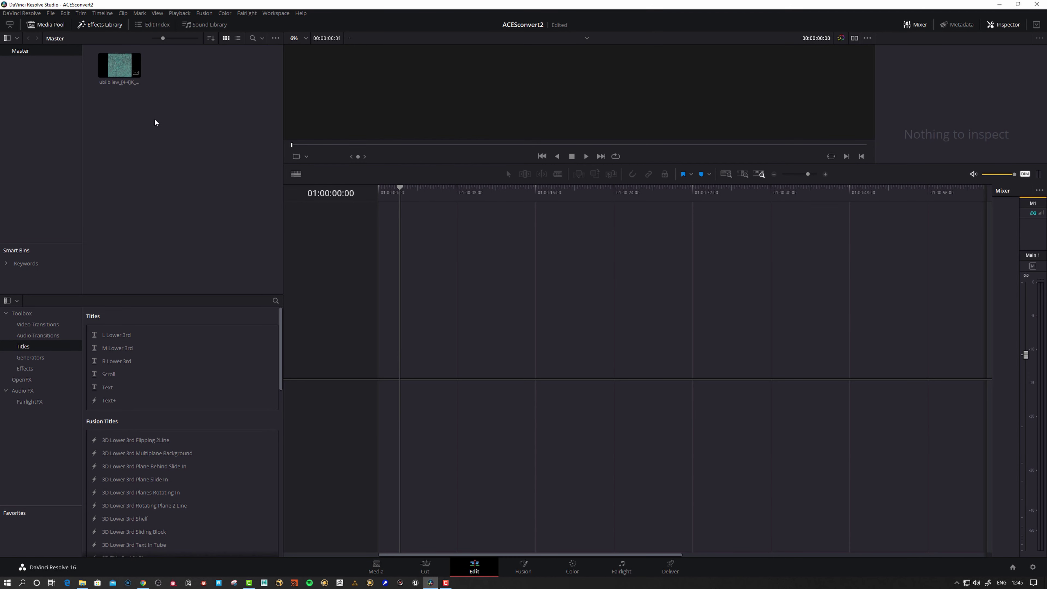
{"action": "left_click_drag", "start_coordinate": [120, 65], "coordinate": [358, 245]}
{"action": "left_click_drag", "start_coordinate": [422, 375], "coordinate": [383, 371]}
{"action": "left_click", "coordinate": [475, 198]}
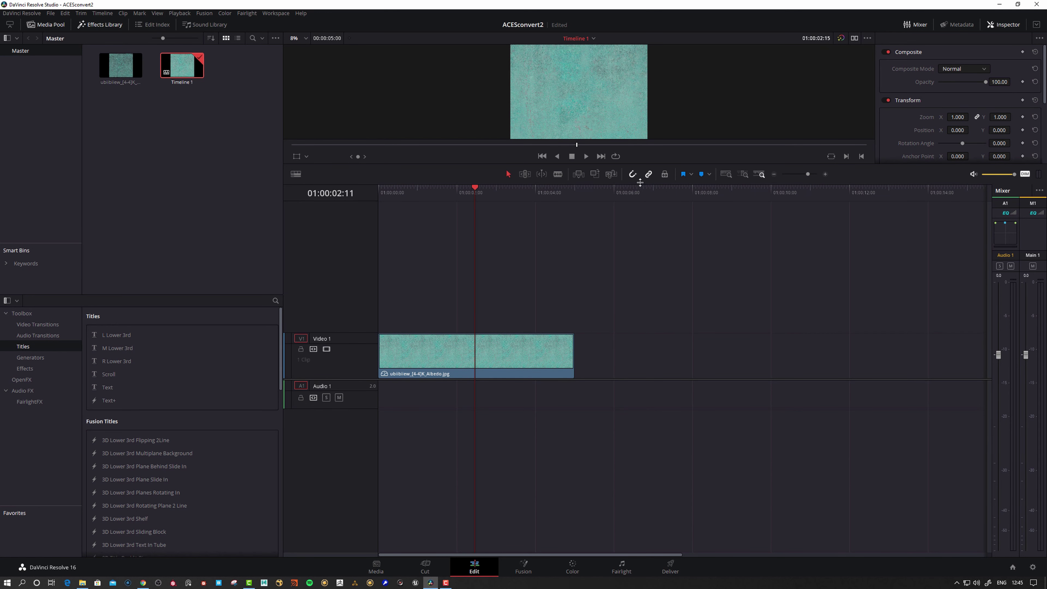
{"action": "left_click_drag", "start_coordinate": [640, 184], "coordinate": [585, 328]}
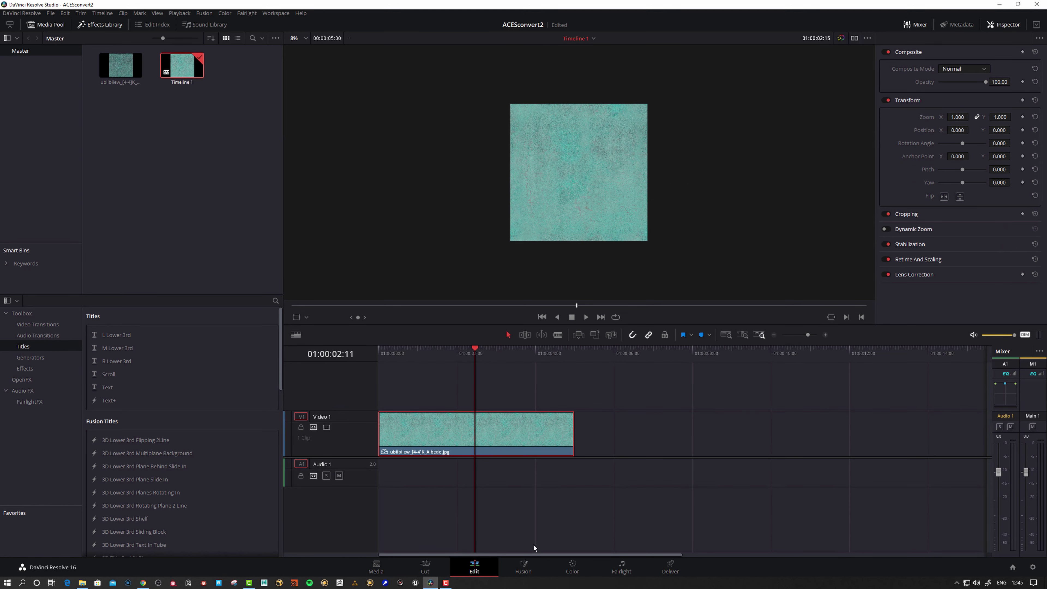
- On the Fusion page, add an OCIO Colorspace (OCC) node to the albedo clip's composition
{"action": "left_click", "coordinate": [524, 566]}
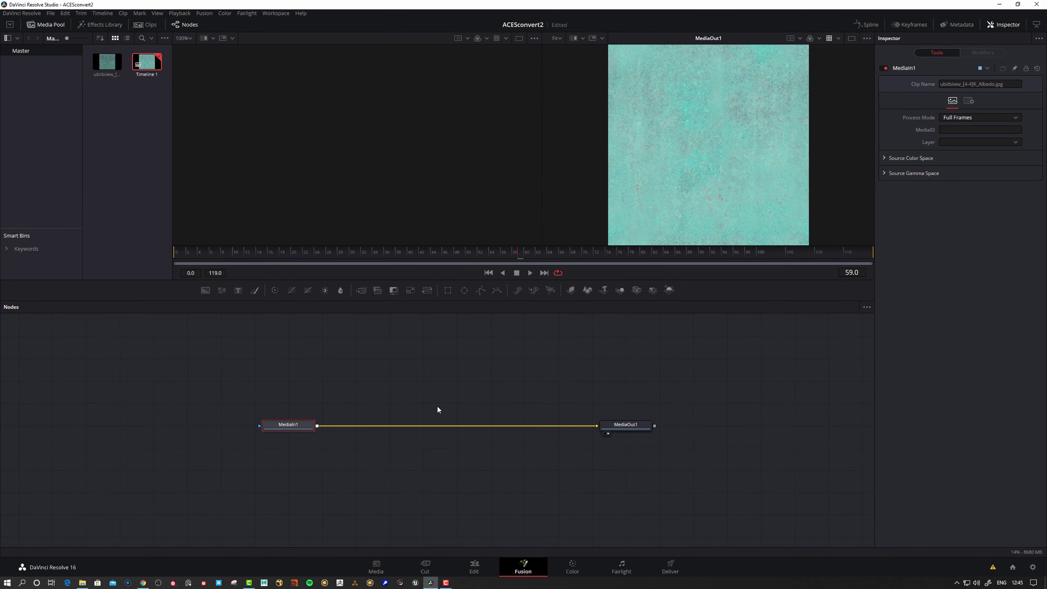
{"action": "left_click", "coordinate": [400, 392]}
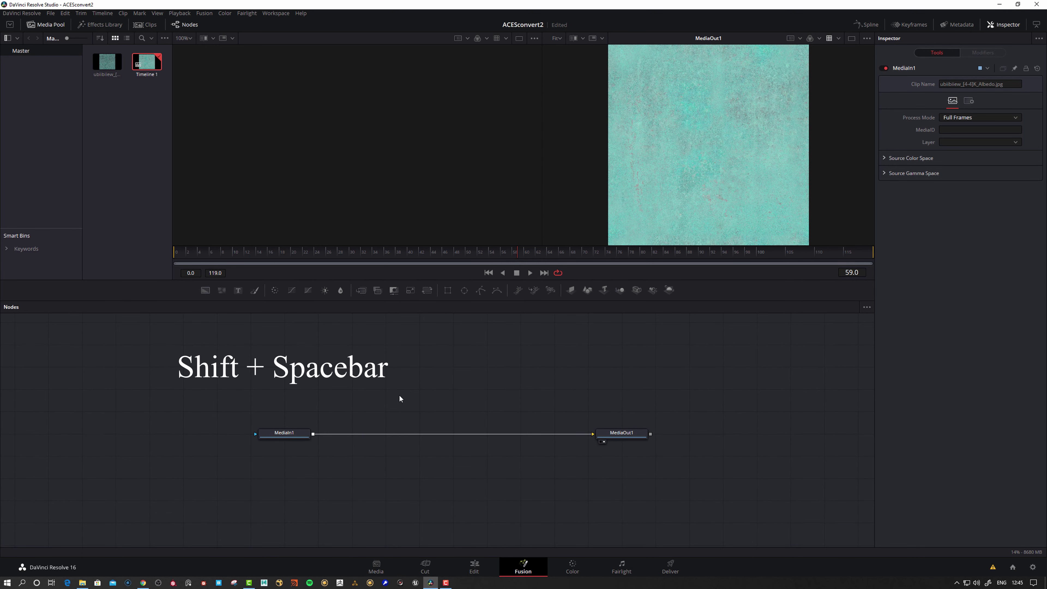
{"action": "key", "text": "shift+space"}
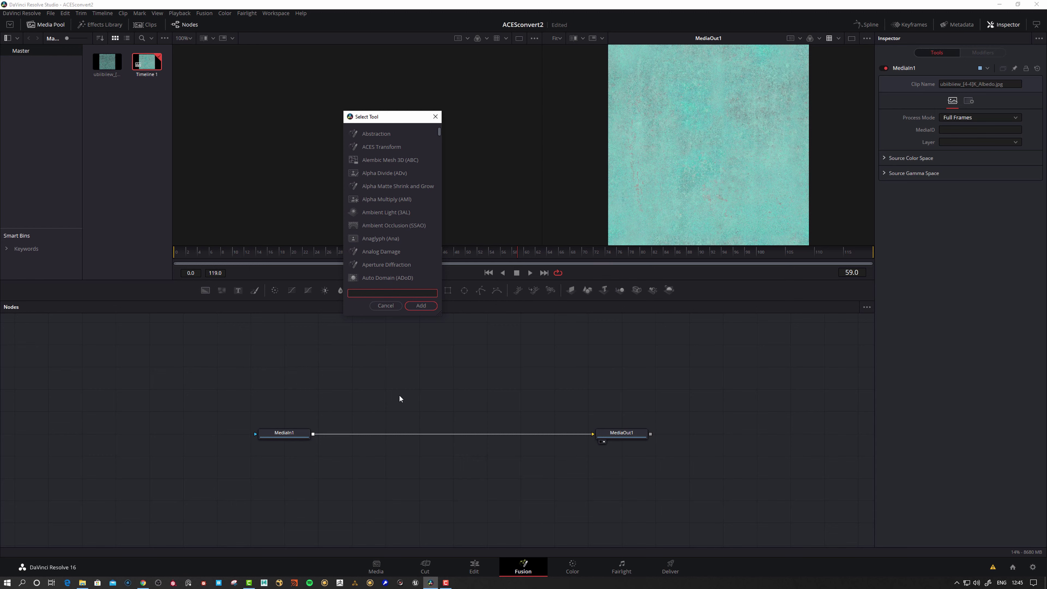
{"action": "type", "text": "oc"}
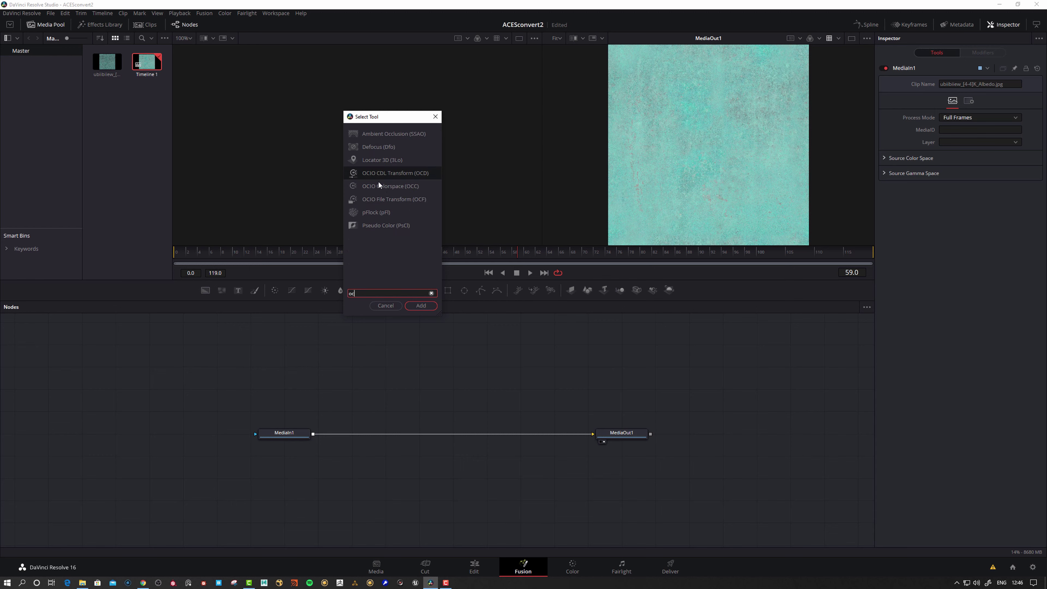
{"action": "left_click", "coordinate": [391, 186]}
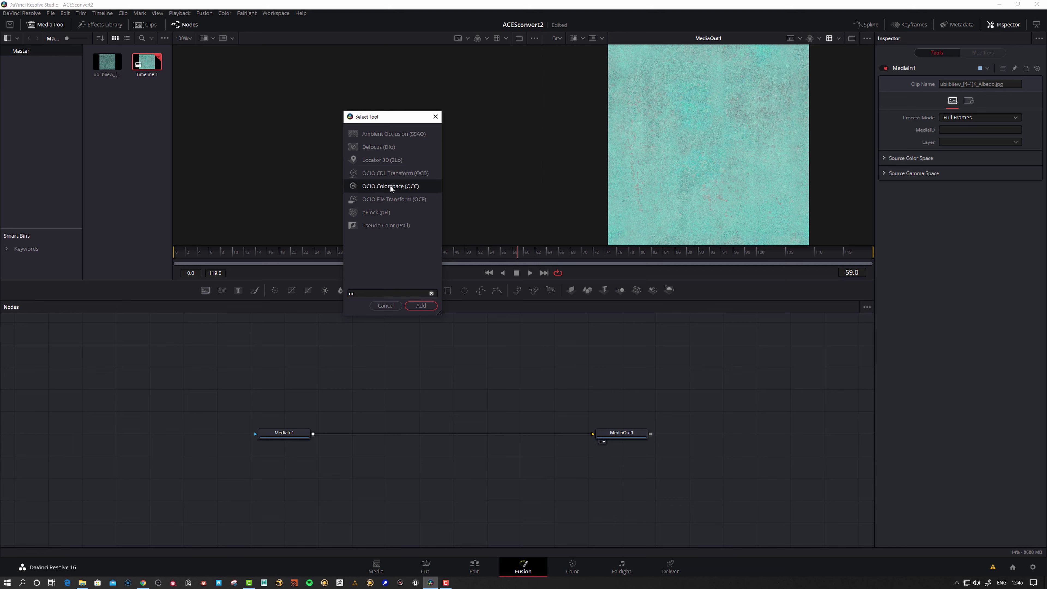
{"action": "left_click", "coordinate": [423, 305]}
- Connect OCIOColorspace1 between MediaIn1 and MediaOut1 in place of their direct link, and line the nodes up in a row
{"action": "left_click_drag", "start_coordinate": [407, 392], "coordinate": [416, 392]}
{"action": "left_click_drag", "start_coordinate": [314, 434], "coordinate": [597, 437]}
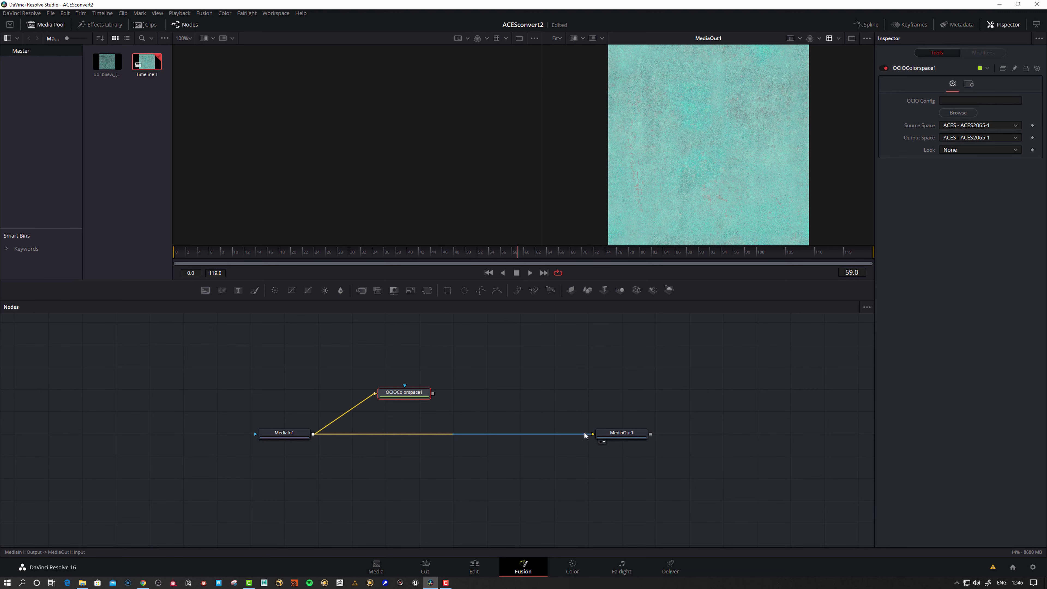
{"action": "left_click_drag", "start_coordinate": [433, 394], "coordinate": [591, 438]}
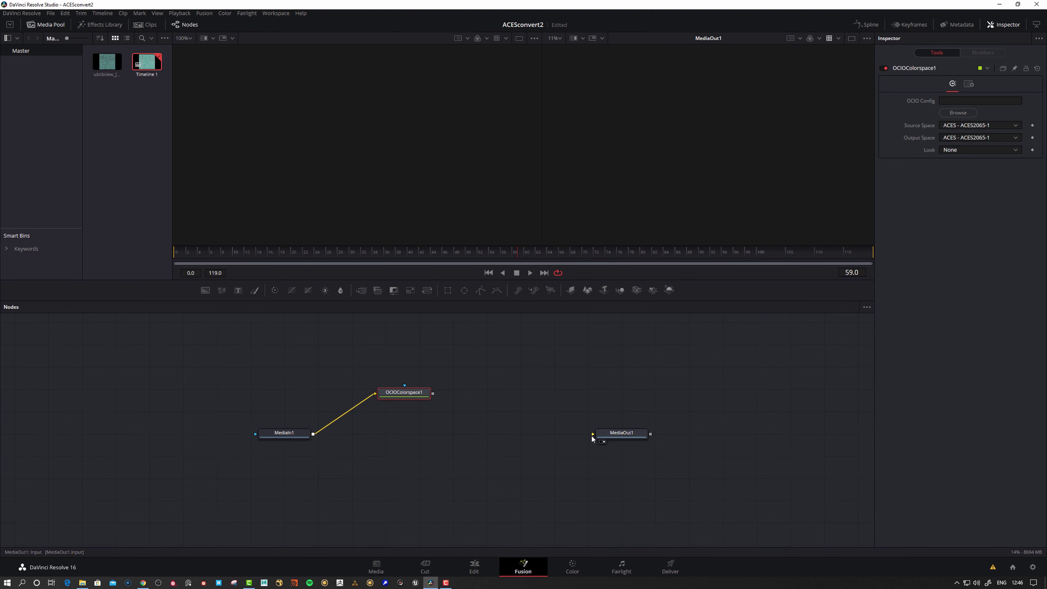
{"action": "left_click_drag", "start_coordinate": [593, 438], "coordinate": [433, 394]}
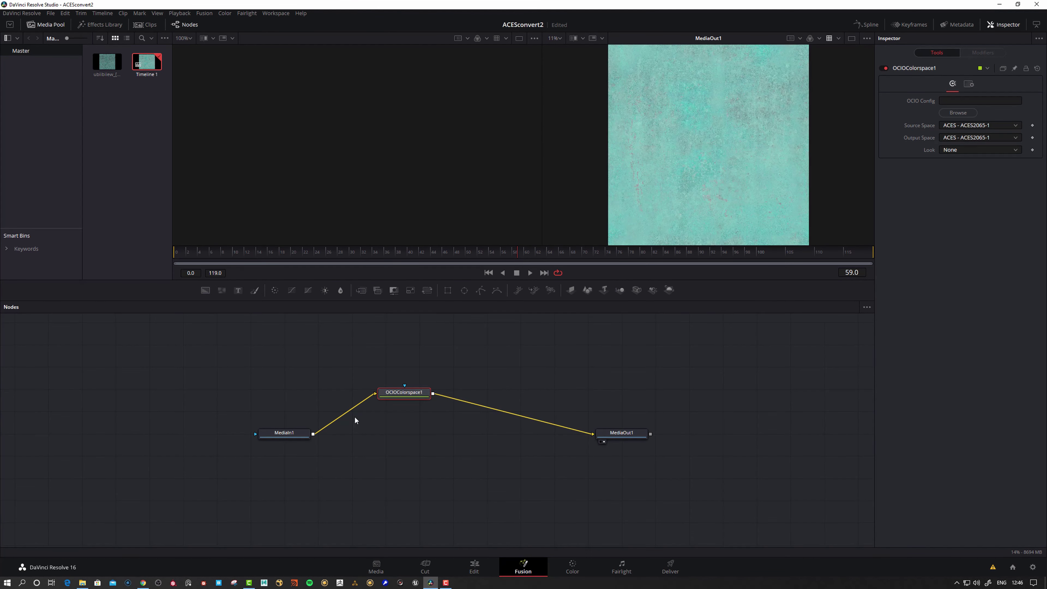
{"action": "left_click_drag", "start_coordinate": [282, 438], "coordinate": [263, 439]}
{"action": "left_click_drag", "start_coordinate": [400, 397], "coordinate": [406, 441]}
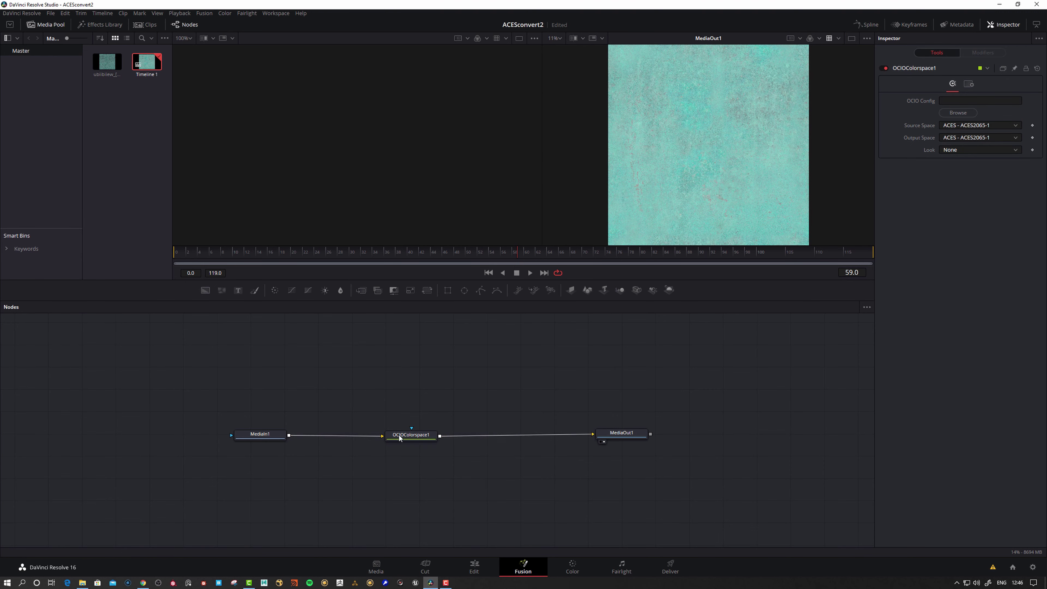
{"action": "left_click_drag", "start_coordinate": [414, 439], "coordinate": [407, 443]}
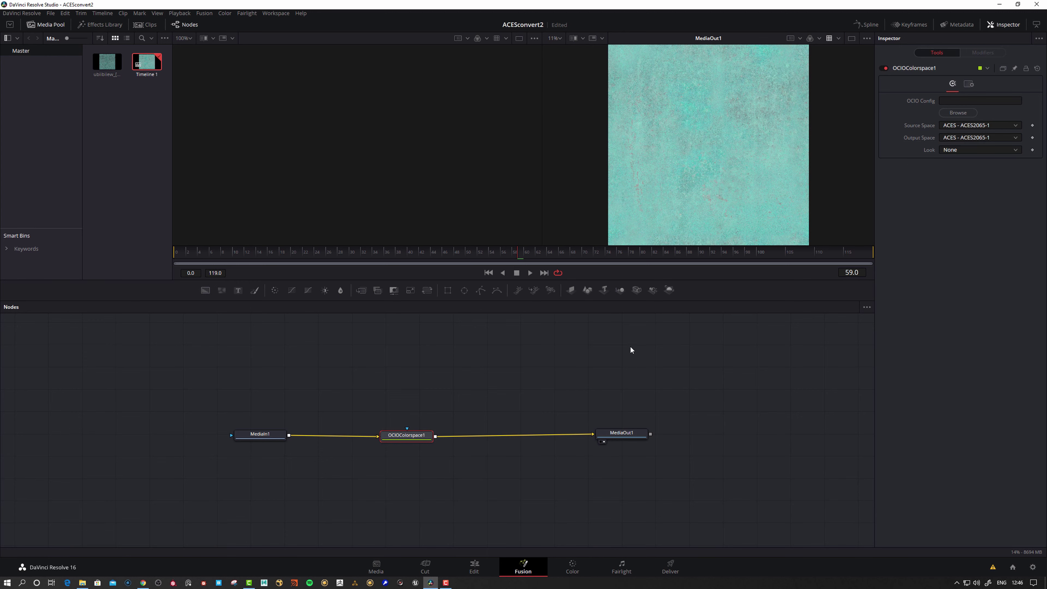
- Set OCIOColorspace1's source space to Utility - sRGB - Texture and its output space to ACES - ACEScg
{"action": "left_click", "coordinate": [982, 128]}
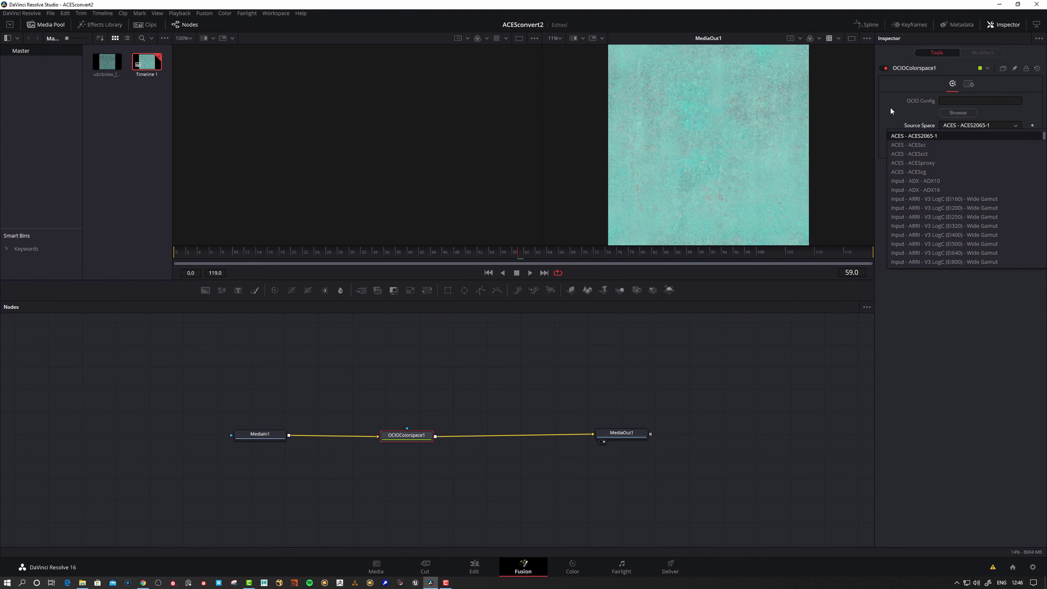
{"action": "scroll", "coordinate": [993, 190], "scroll_direction": "down", "scroll_amount": 15}
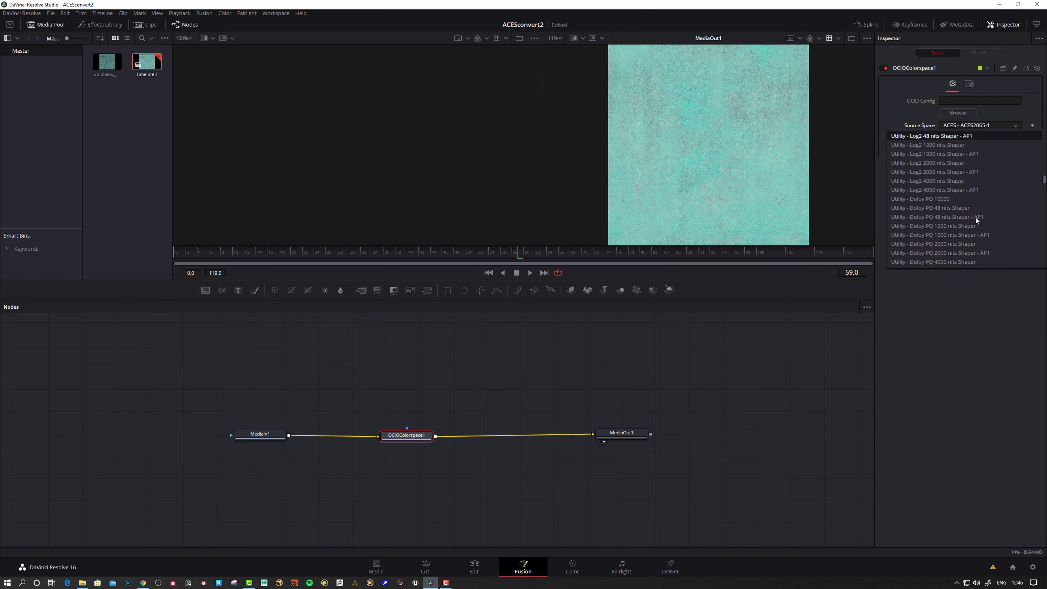
{"action": "scroll", "coordinate": [975, 219], "scroll_direction": "down", "scroll_amount": 10}
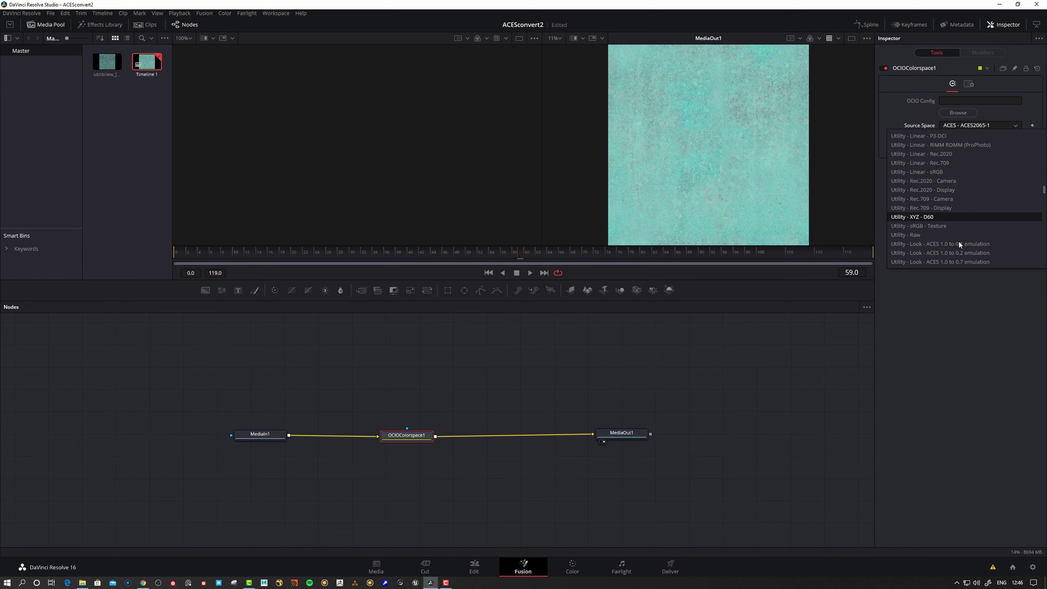
{"action": "left_click", "coordinate": [938, 226]}
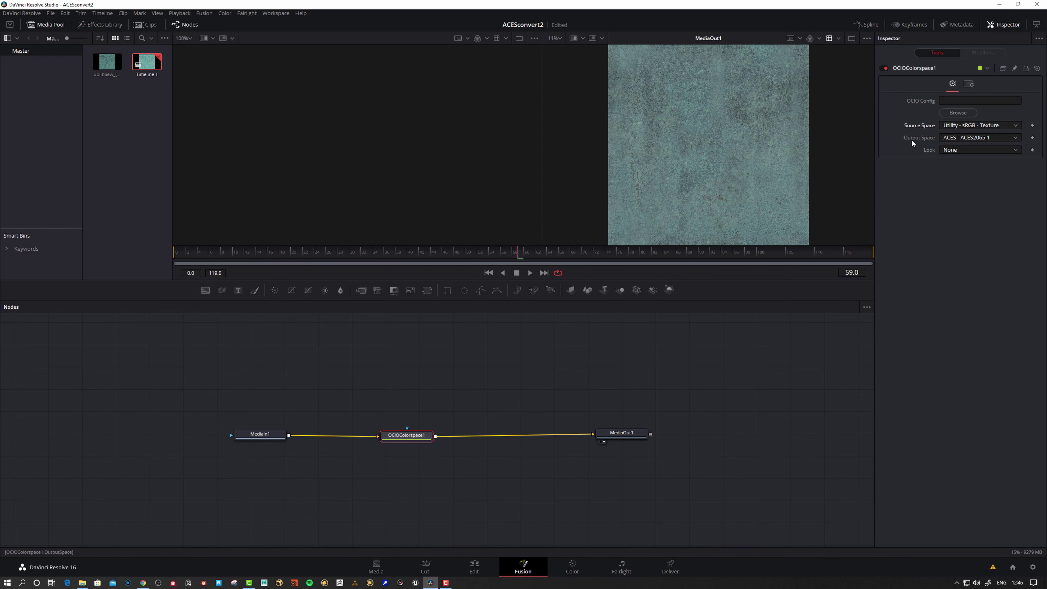
{"action": "left_click", "coordinate": [957, 143]}
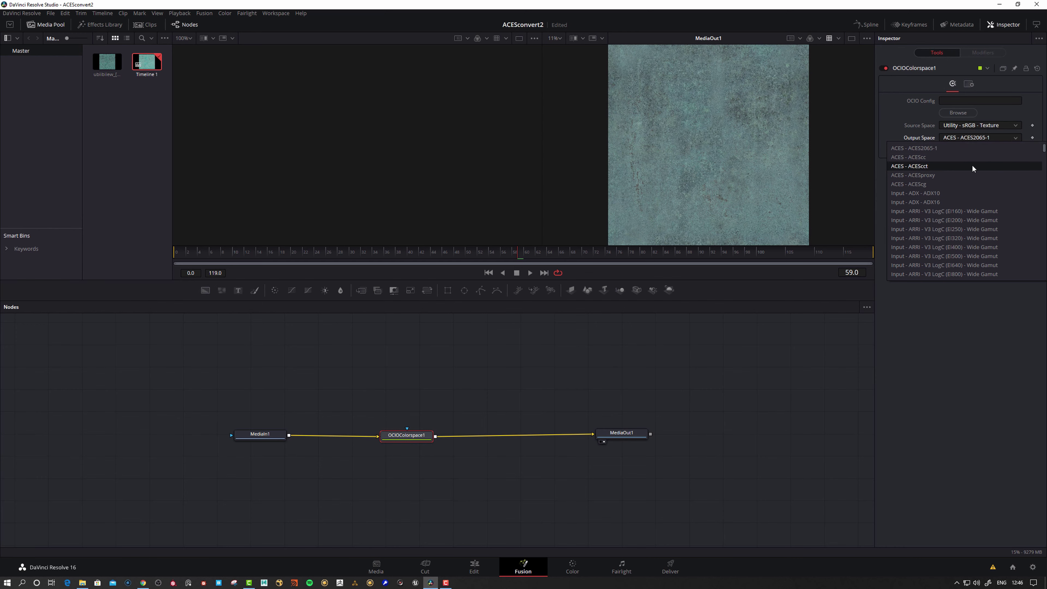
{"action": "scroll", "coordinate": [975, 170], "scroll_direction": "up", "scroll_amount": 5}
{"action": "left_click", "coordinate": [918, 201]}
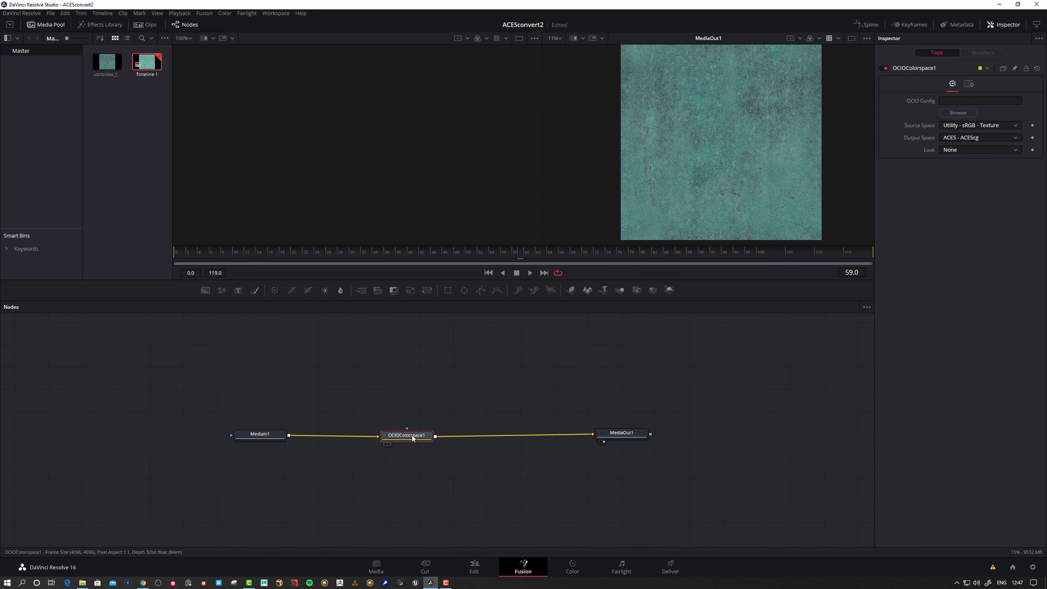
{"action": "left_click_drag", "start_coordinate": [412, 436], "coordinate": [422, 434]}
{"action": "left_click", "coordinate": [520, 527]}
- Return to the Edit page and inspect the color-converted albedo texture enlarged in the timeline viewer
{"action": "left_click", "coordinate": [486, 565]}
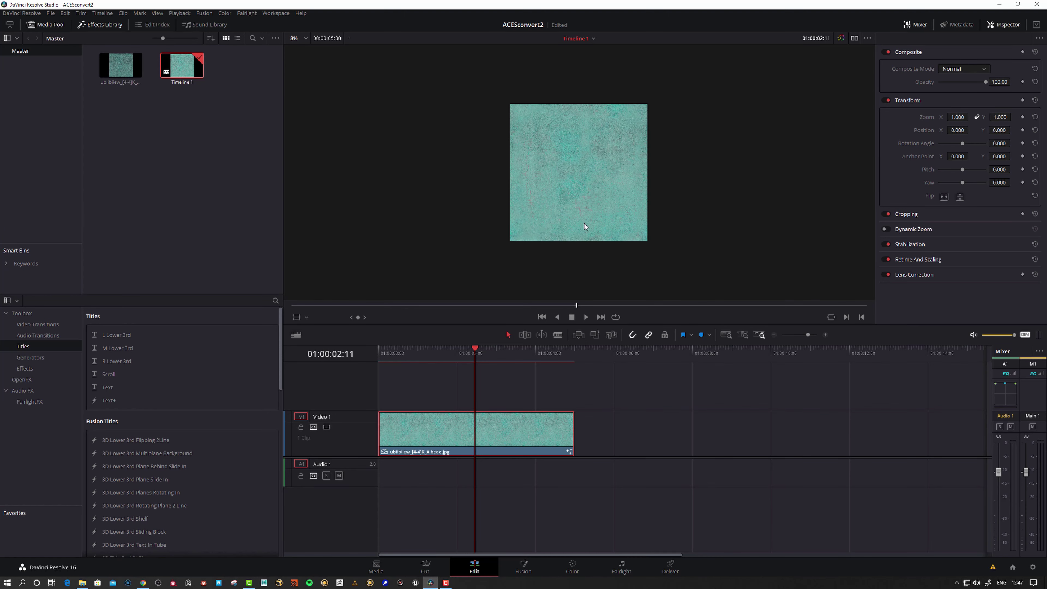
{"action": "scroll", "coordinate": [584, 223], "scroll_direction": "up", "scroll_amount": 2}
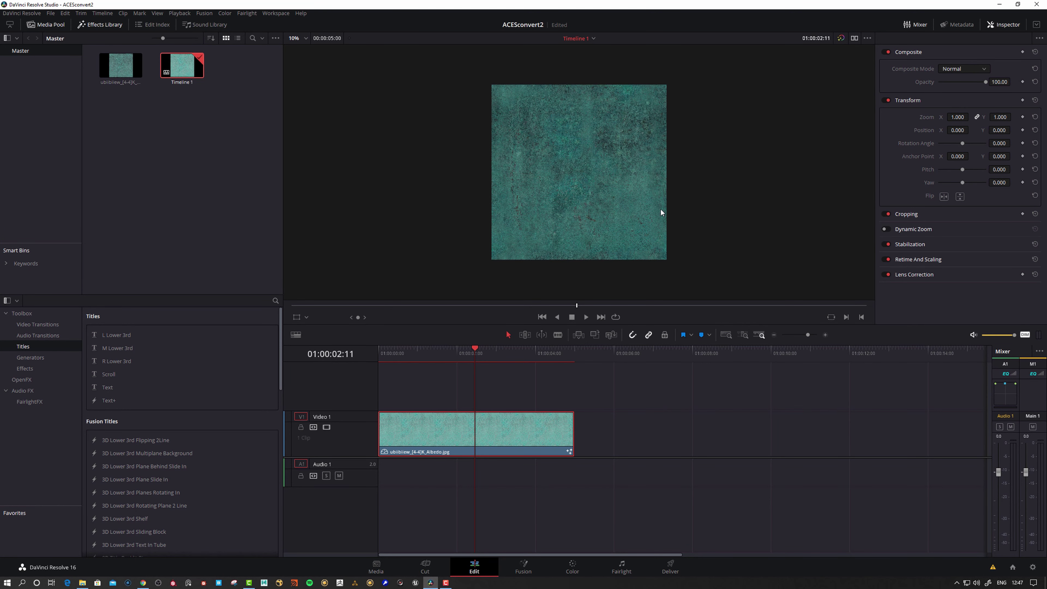
{"action": "scroll", "coordinate": [659, 210], "scroll_direction": "up", "scroll_amount": 1}
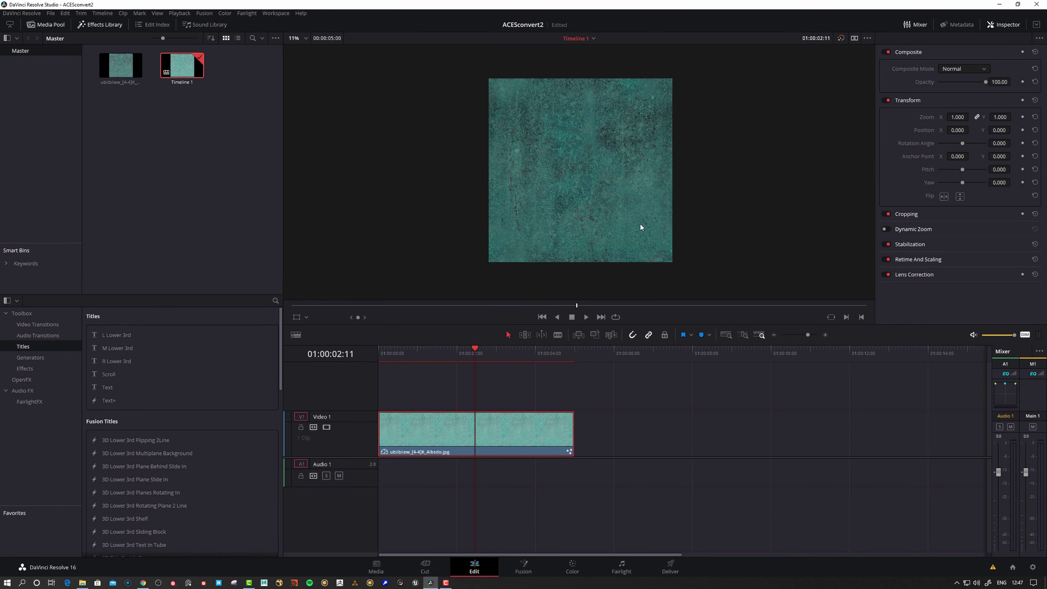
{"action": "mouse_move", "coordinate": [475, 355]}
{"action": "left_mouse_down"}
{"action": "mouse_move", "coordinate": [498, 358]}
{"action": "mouse_move", "coordinate": [486, 362]}
{"action": "left_mouse_up"}
{"action": "middle_click_drag", "start_coordinate": [597, 190], "coordinate": [563, 182]}
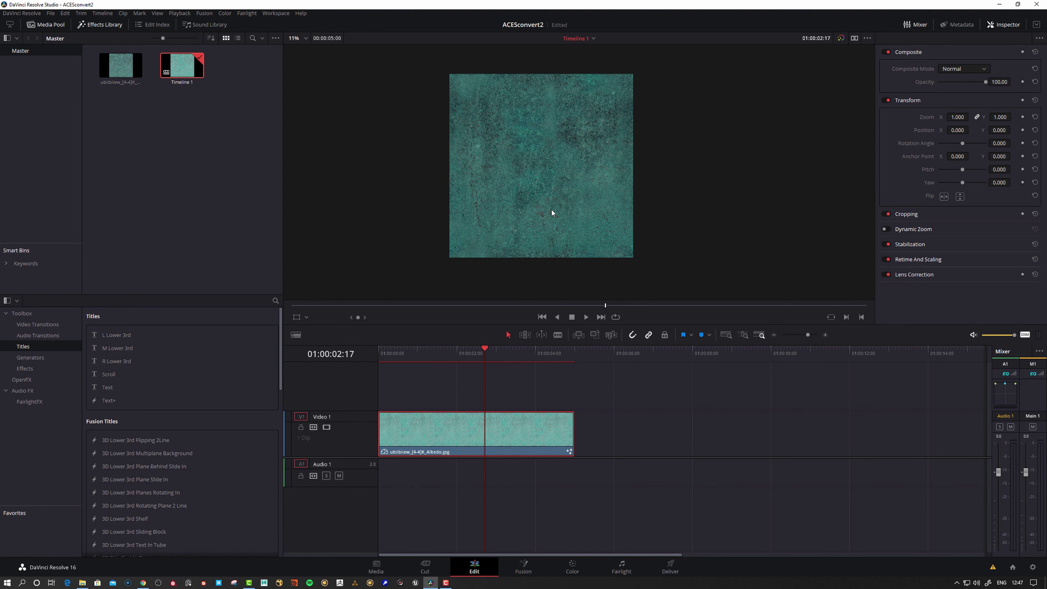
- In the project's color management settings, set the ACES Output Device Transform to ACEScg and save the change
{"action": "left_click", "coordinate": [1033, 568]}
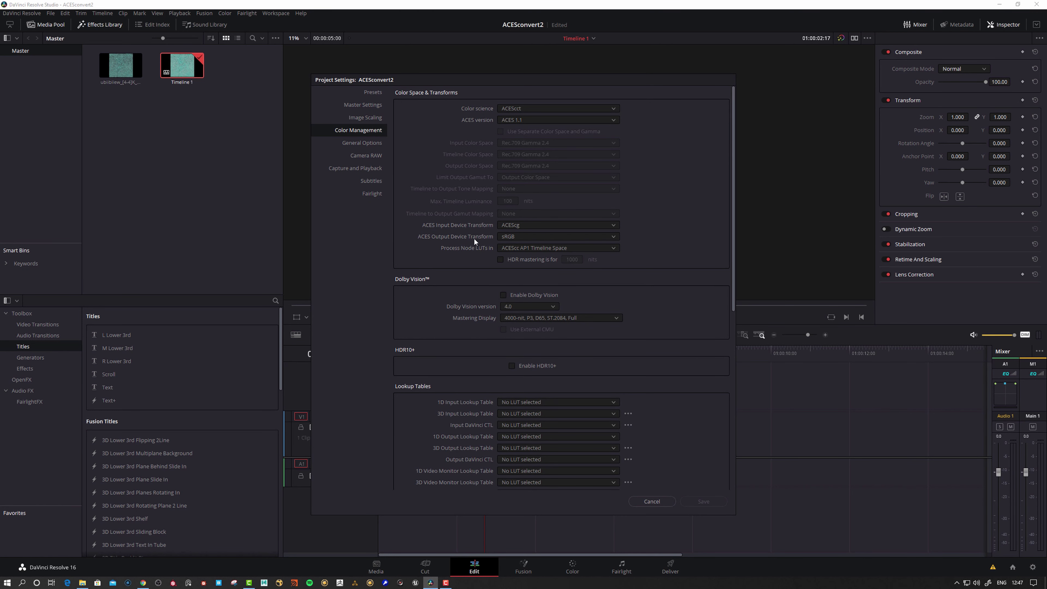
{"action": "left_click", "coordinate": [524, 237]}
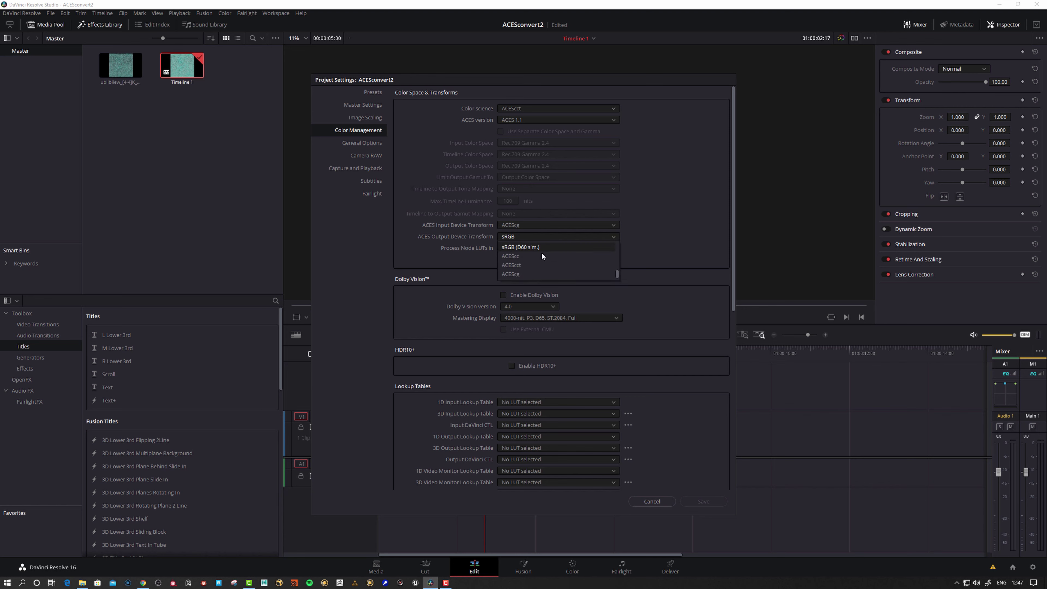
{"action": "left_click", "coordinate": [520, 274]}
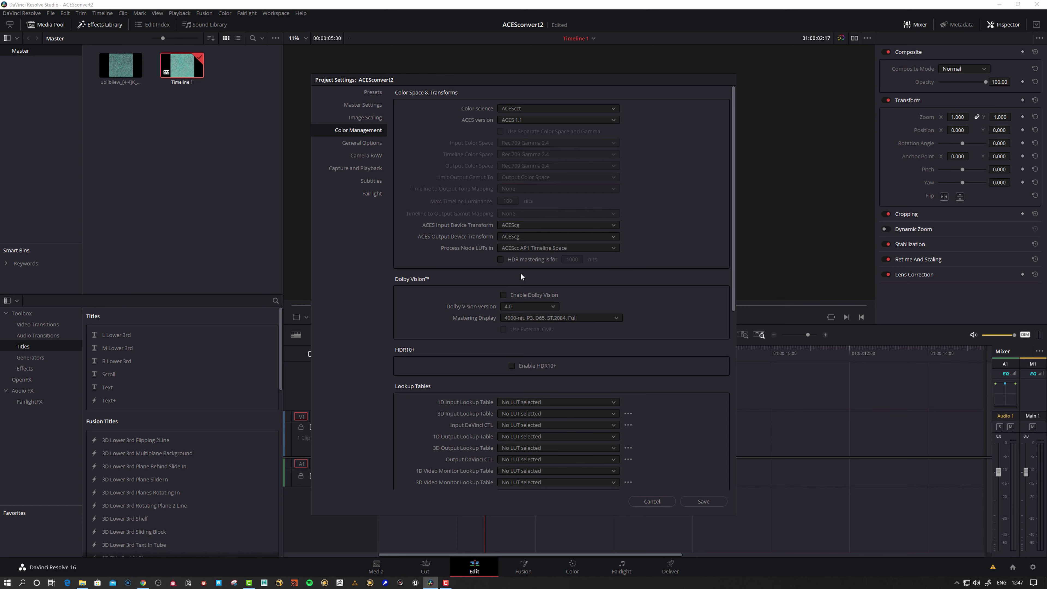
{"action": "left_click", "coordinate": [704, 502]}
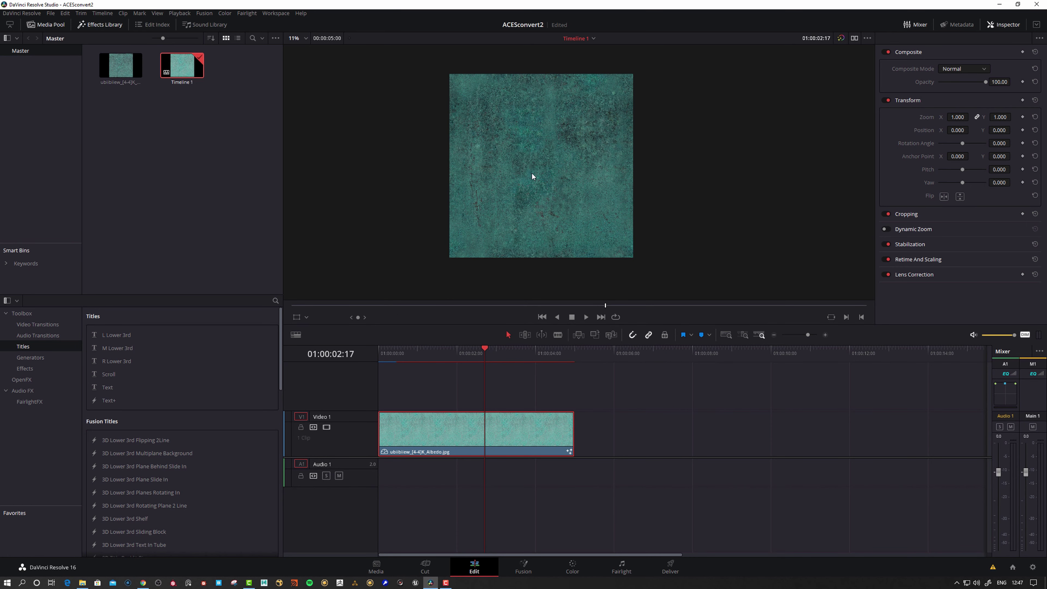
- Refresh the timeline viewer at another frame and inspect the enlarged albedo texture under the new output transform
{"action": "left_click", "coordinate": [503, 360]}
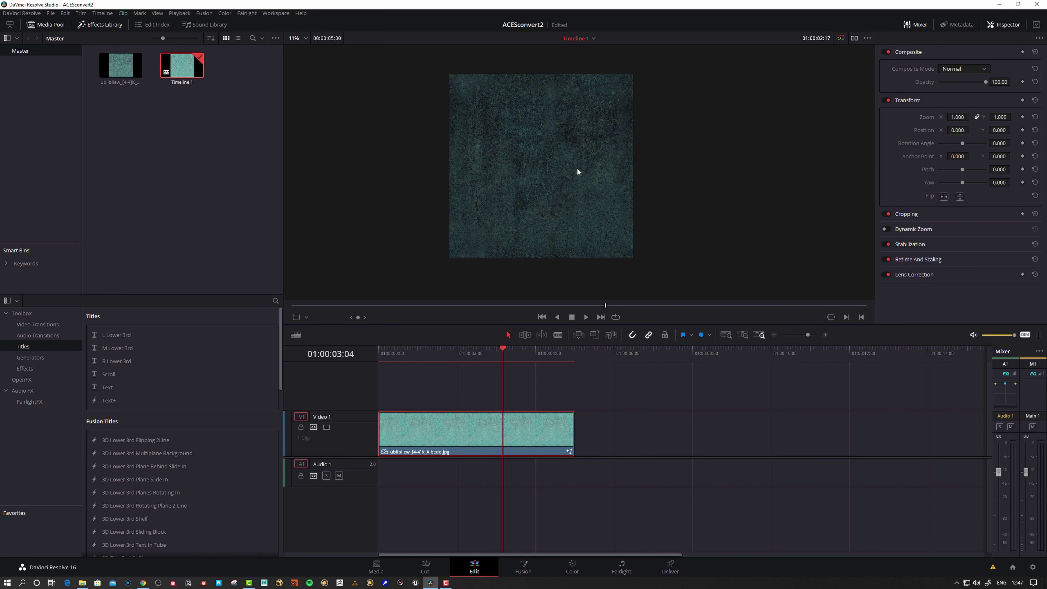
{"action": "scroll", "coordinate": [554, 163], "scroll_direction": "up", "scroll_amount": 3}
{"action": "scroll", "coordinate": [549, 172], "scroll_direction": "down", "scroll_amount": 1}
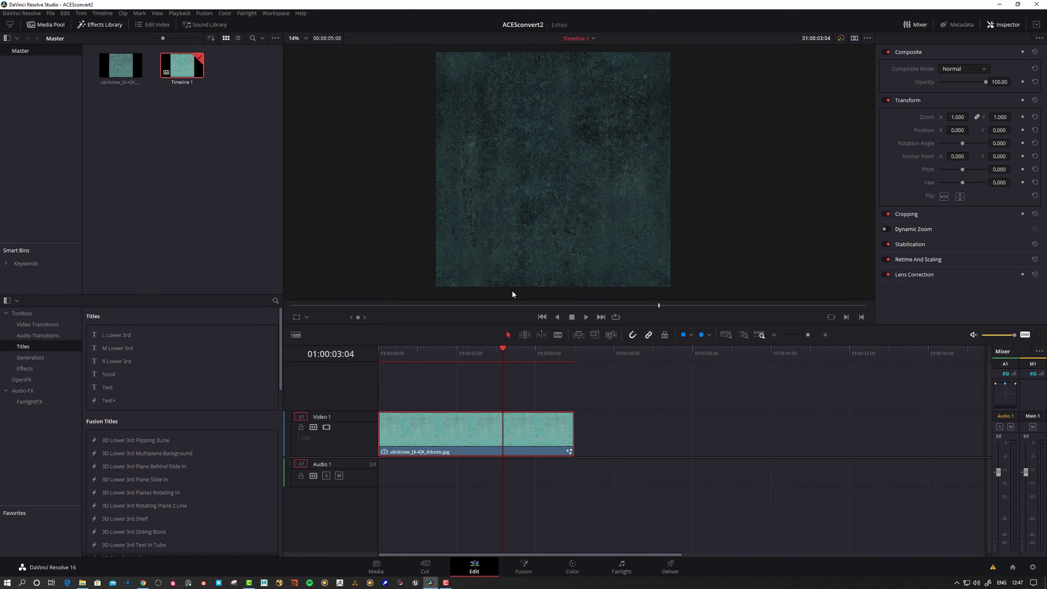
{"action": "left_click_drag", "start_coordinate": [506, 353], "coordinate": [510, 354]}
{"action": "middle_click_drag", "start_coordinate": [554, 196], "coordinate": [560, 197]}
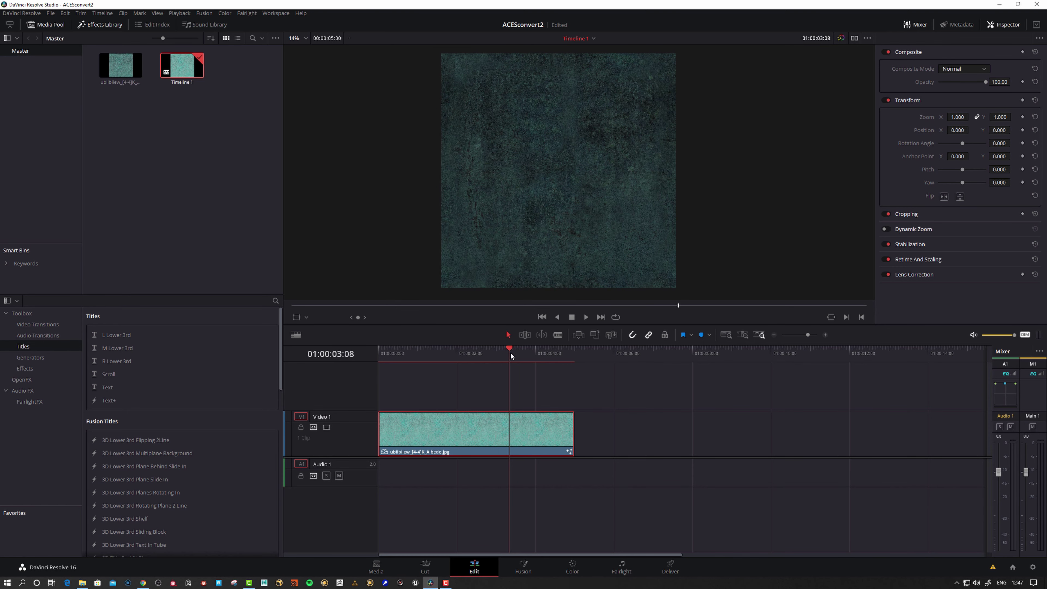
- Park the playhead at 01:00:03:03 and, on the Deliver page, limit the render range to that single frame
{"action": "left_click_drag", "start_coordinate": [511, 354], "coordinate": [502, 354]}
{"action": "left_click", "coordinate": [673, 572]}
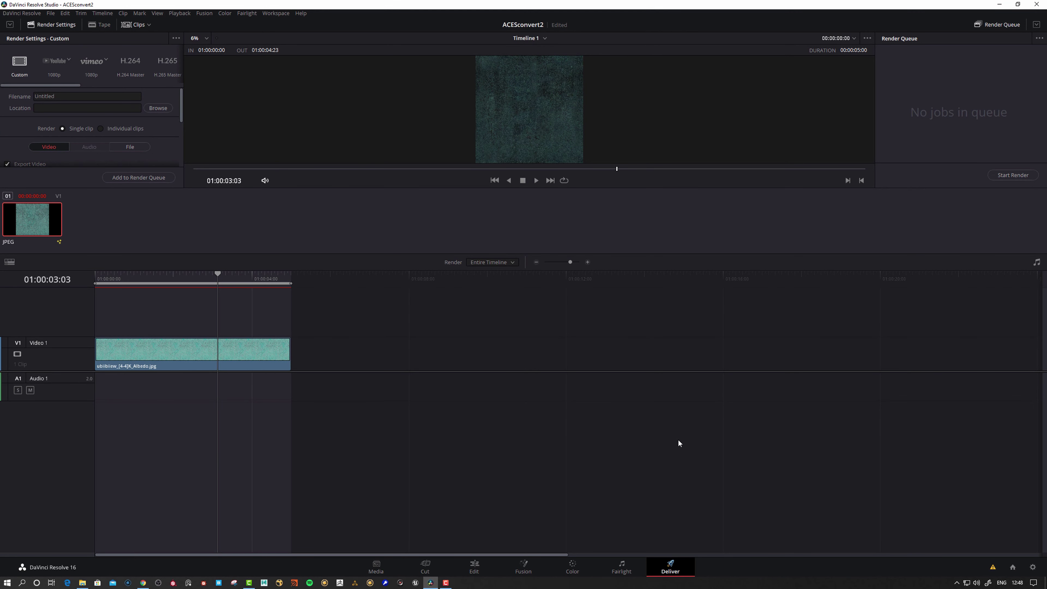
{"action": "key", "text": "i"}
{"action": "key", "text": "o"}
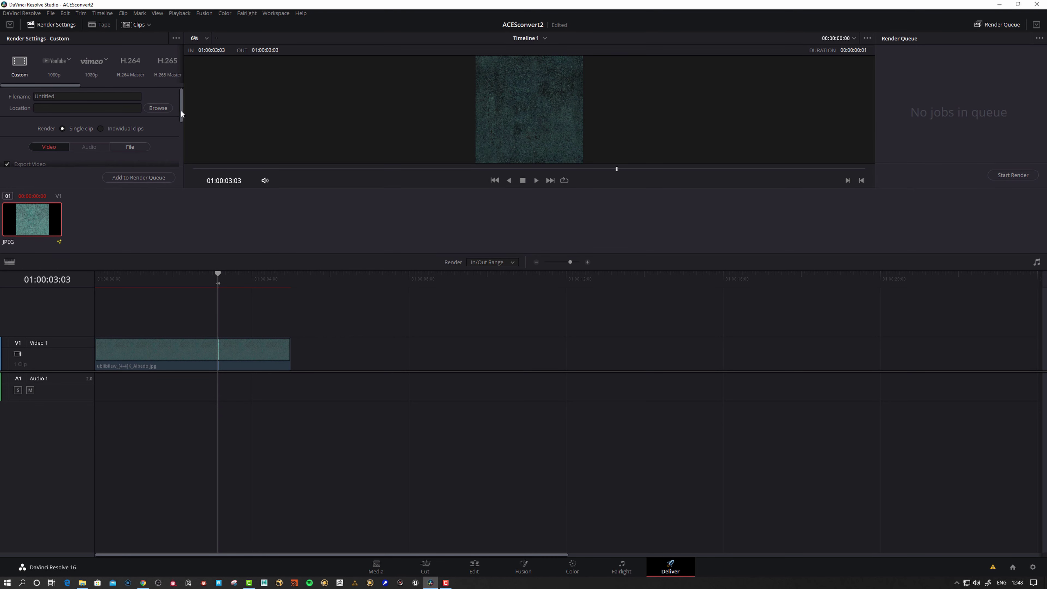
- Choose EXR as the render's video format and check the codec and resolution settings
{"action": "left_click_drag", "start_coordinate": [181, 111], "coordinate": [181, 131]}
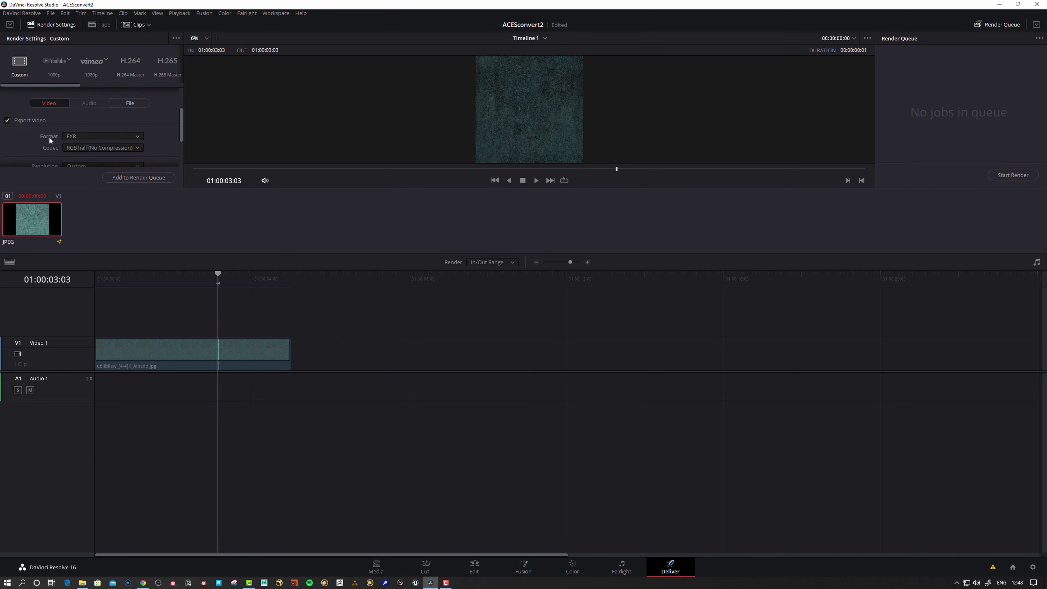
{"action": "left_click", "coordinate": [93, 134]}
{"action": "left_click", "coordinate": [80, 178]}
{"action": "scroll", "coordinate": [164, 135], "scroll_direction": "down", "scroll_amount": 1}
{"action": "scroll", "coordinate": [165, 139], "scroll_direction": "down", "scroll_amount": 1}
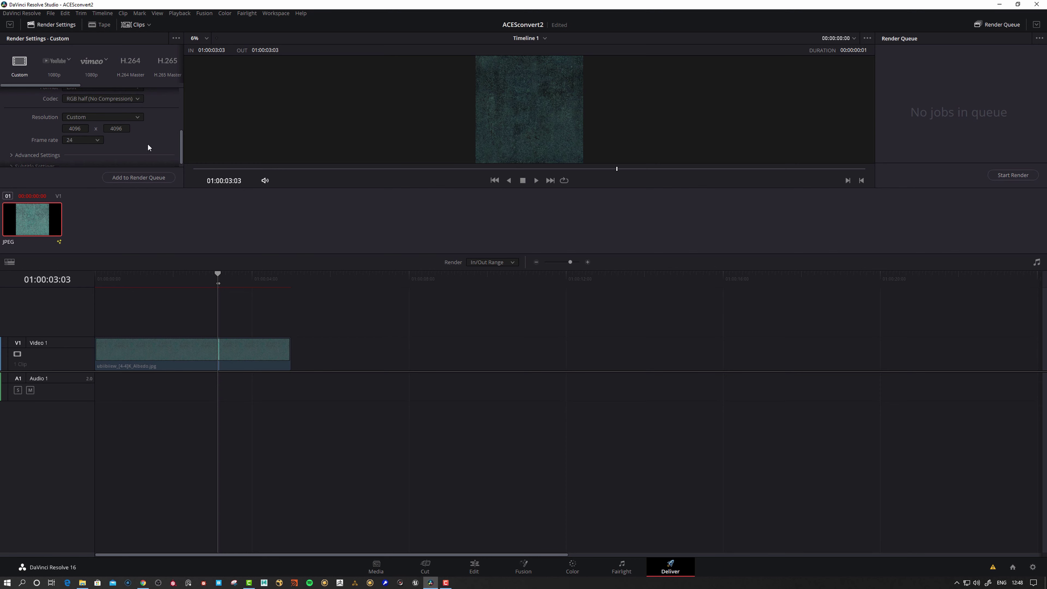
{"action": "scroll", "coordinate": [148, 148], "scroll_direction": "up", "scroll_amount": 5}
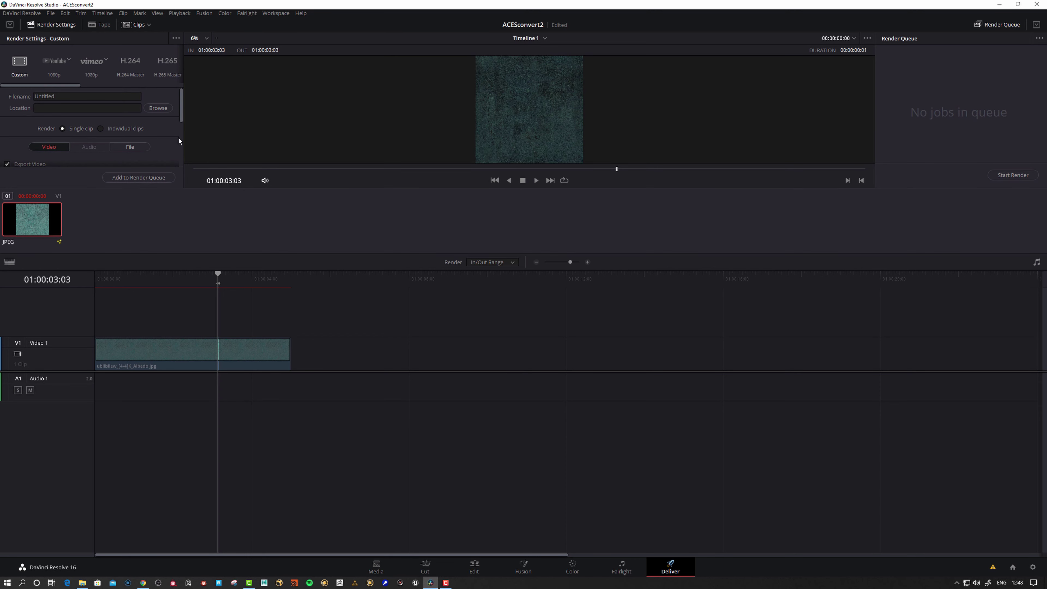
- Browse for the render location and open the sourceimages folder inside ACESmayaTales
{"action": "left_click", "coordinate": [158, 108]}
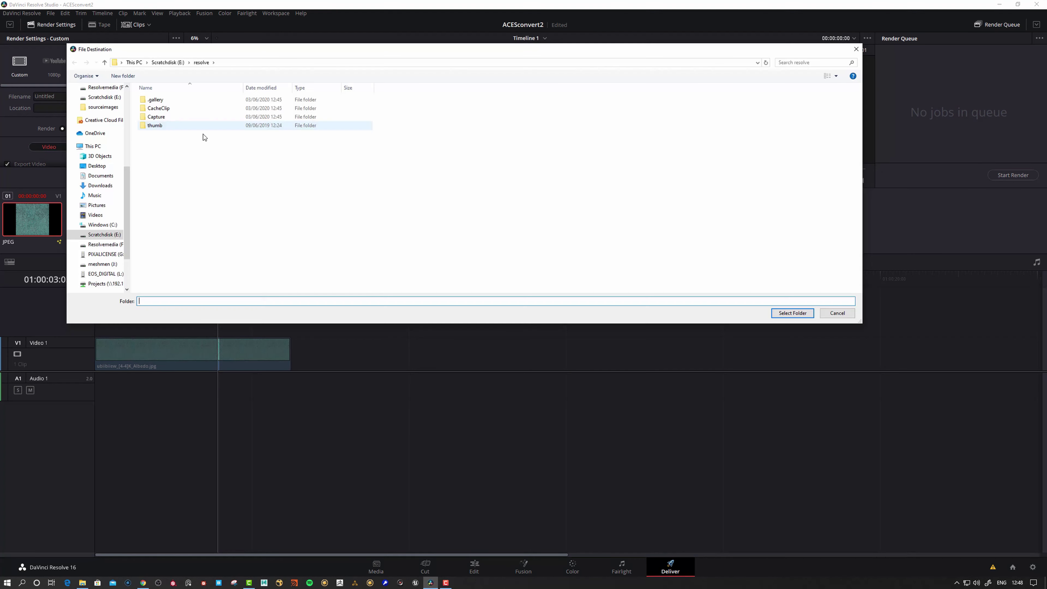
{"action": "scroll", "coordinate": [112, 170], "scroll_direction": "up", "scroll_amount": 6}
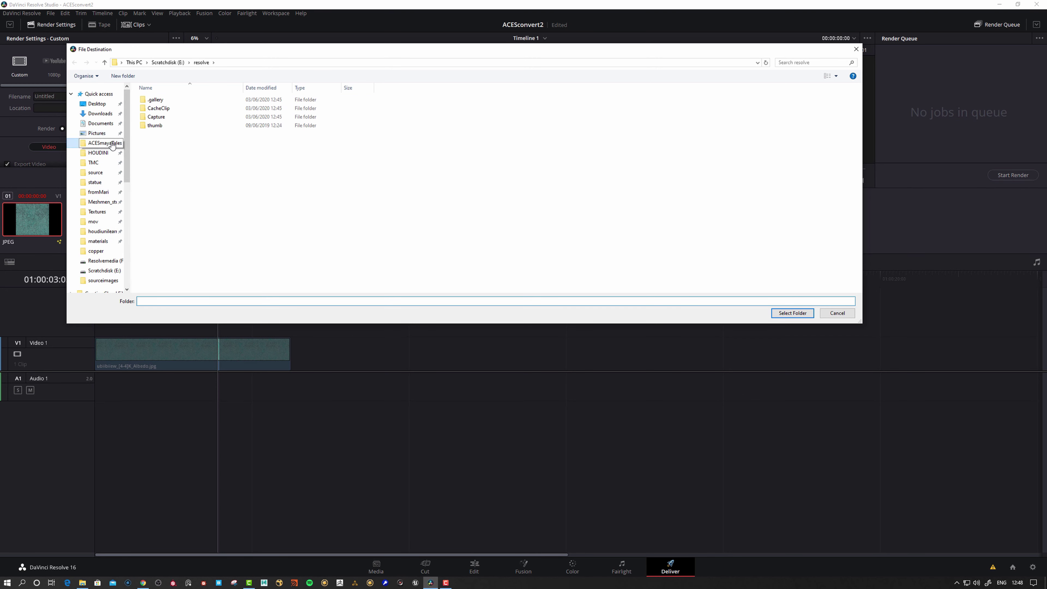
{"action": "left_click", "coordinate": [101, 142]}
{"action": "double_click", "coordinate": [162, 220]}
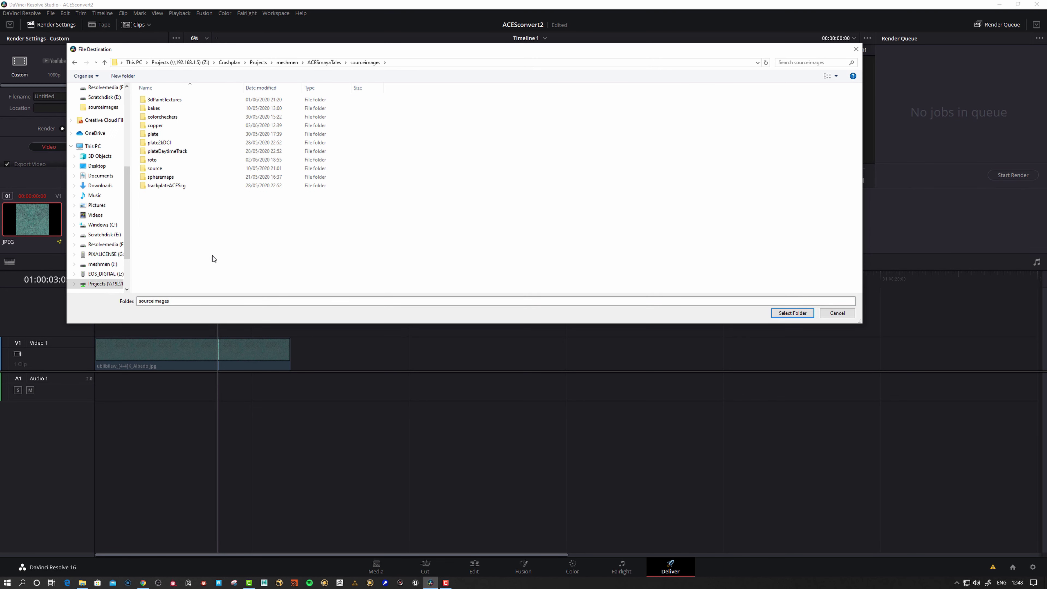
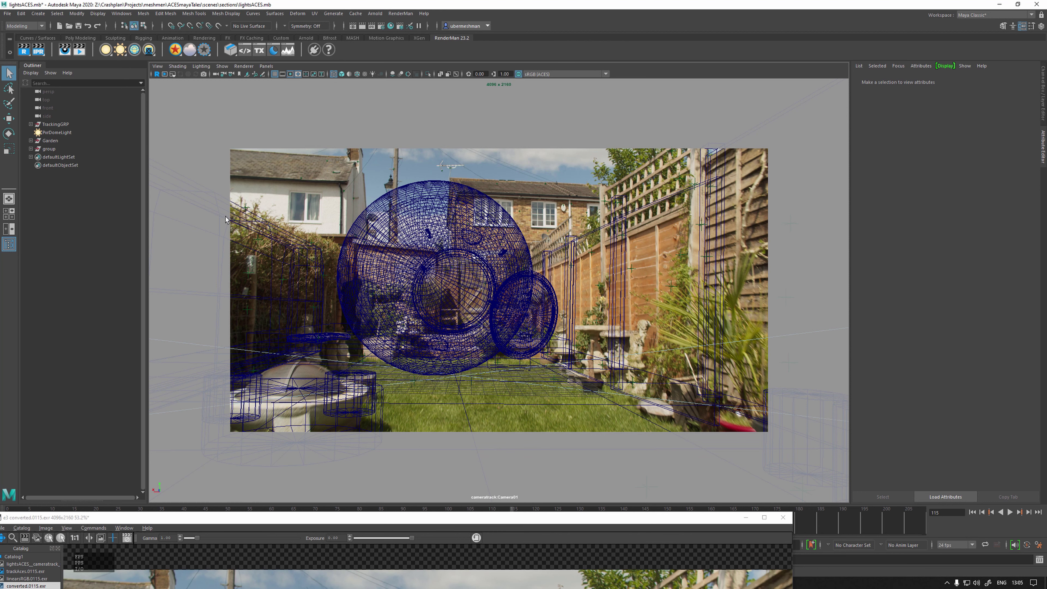
- In Maya, select PxrDomeLight and bring the render viewer forward to examine the converted.0115.exr render
{"action": "left_click", "coordinate": [57, 133]}
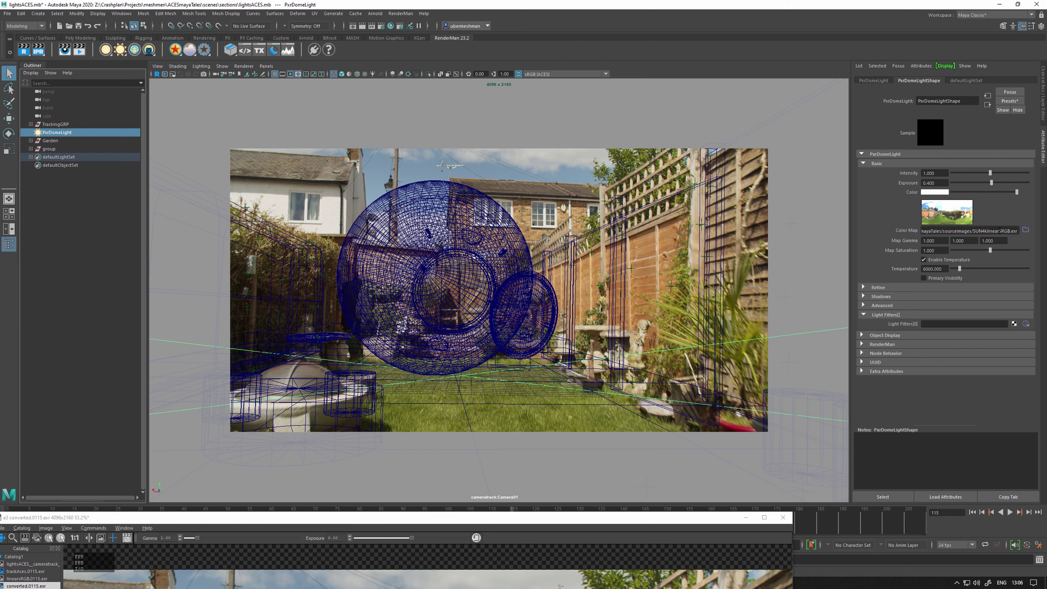
{"action": "left_click_drag", "start_coordinate": [421, 517], "coordinate": [560, 38]}
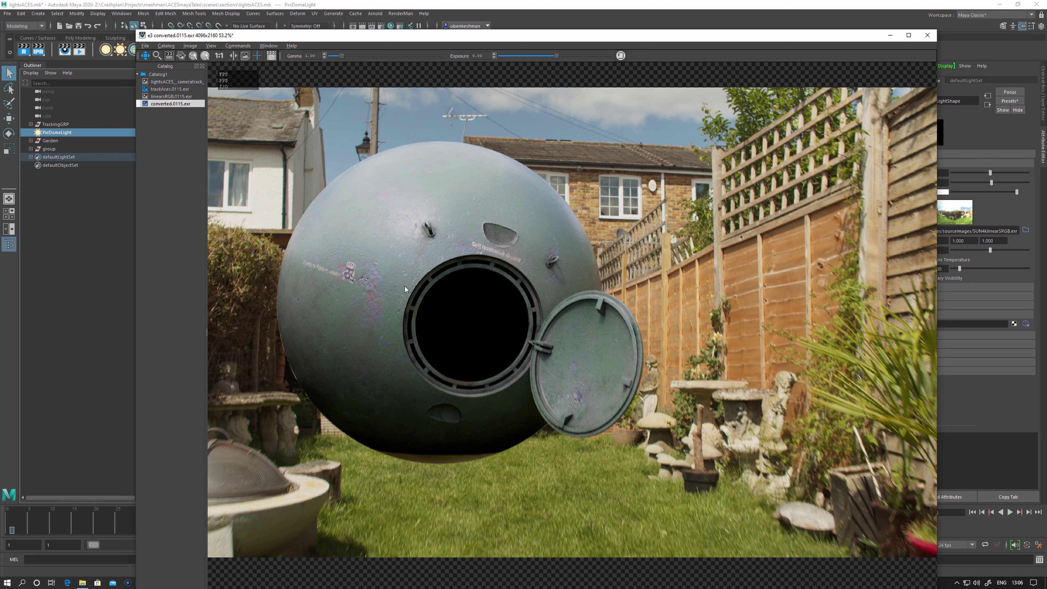
{"action": "left_click_drag", "start_coordinate": [437, 316], "coordinate": [453, 324]}
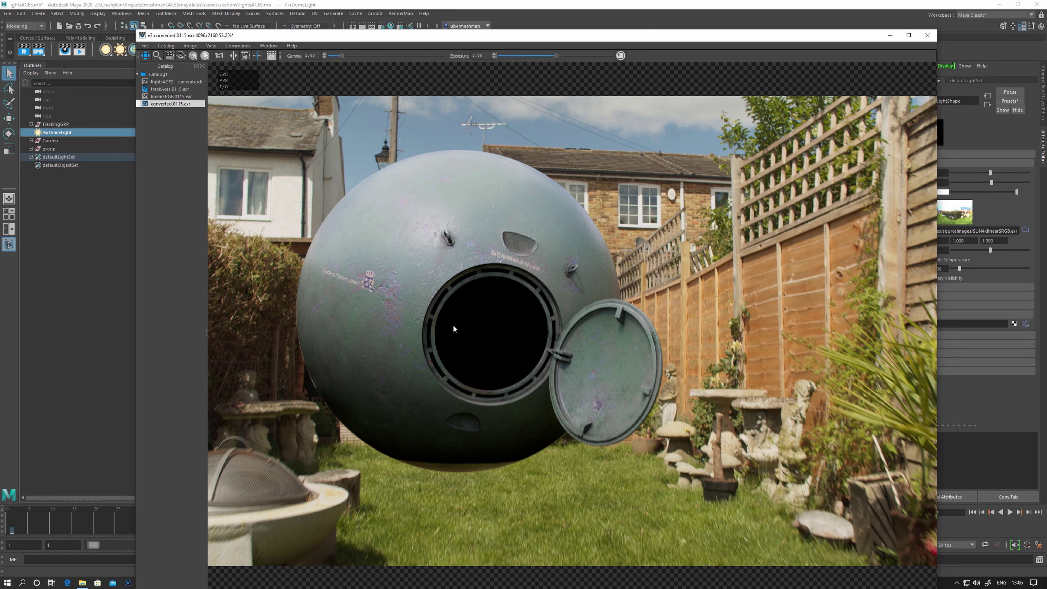
{"action": "scroll", "coordinate": [451, 323], "scroll_direction": "down", "scroll_amount": 2}
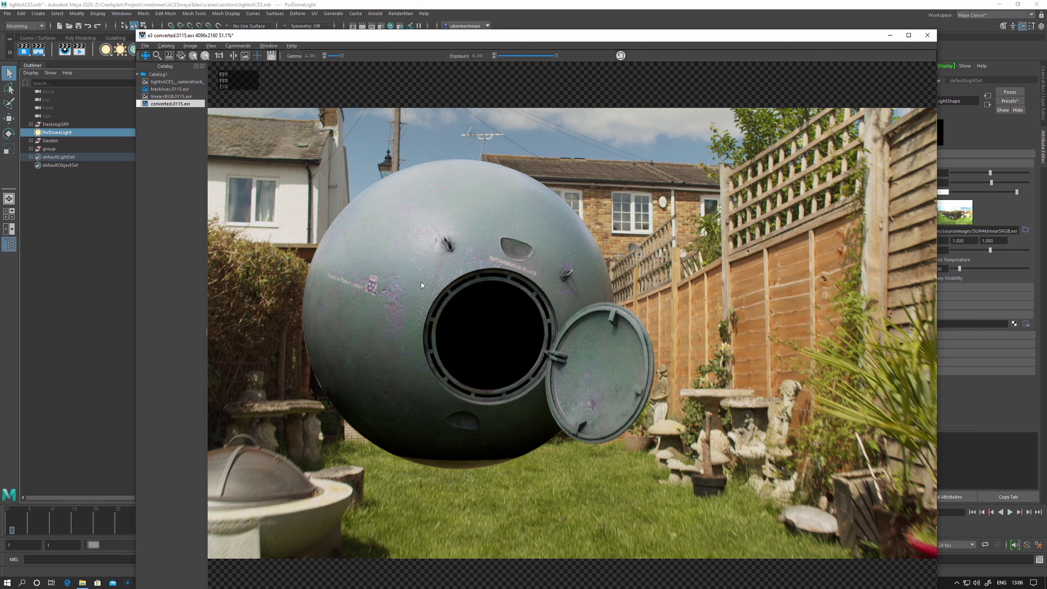
- Compare the linearsRGB.0115.exr and converted.0115.exr renders by alternating between them in the catalog
{"action": "left_click", "coordinate": [159, 97]}
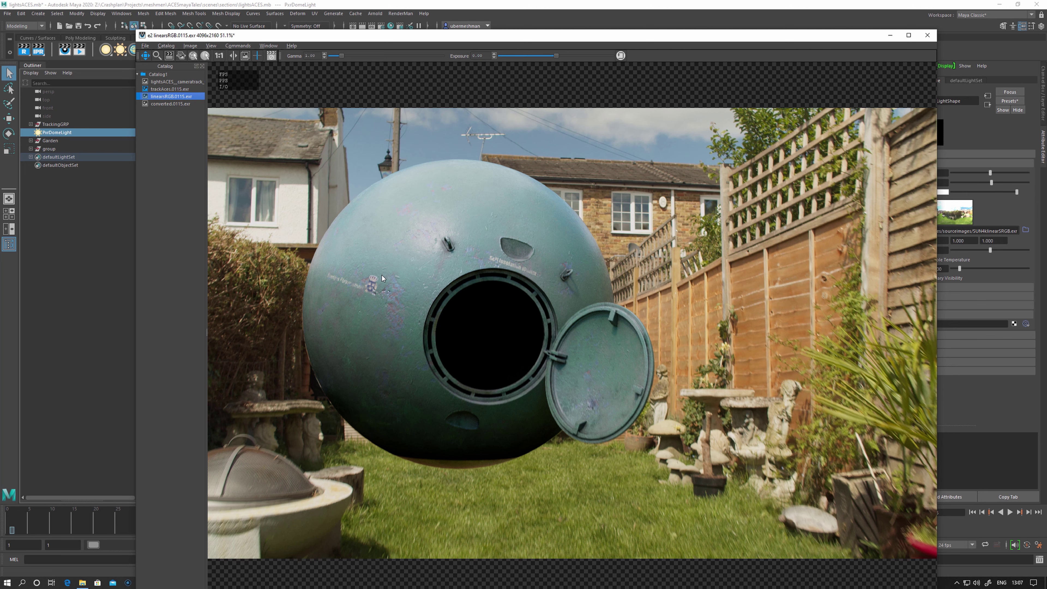
{"action": "left_click", "coordinate": [159, 104]}
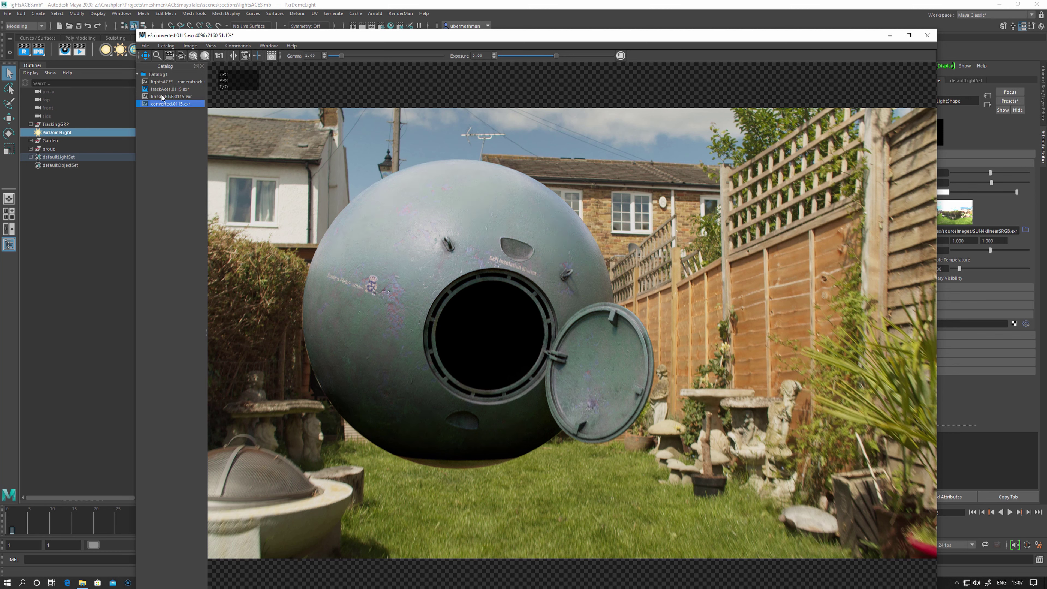
{"action": "left_click", "coordinate": [162, 96]}
{"action": "left_click", "coordinate": [160, 103]}
{"action": "left_click", "coordinate": [162, 97]}
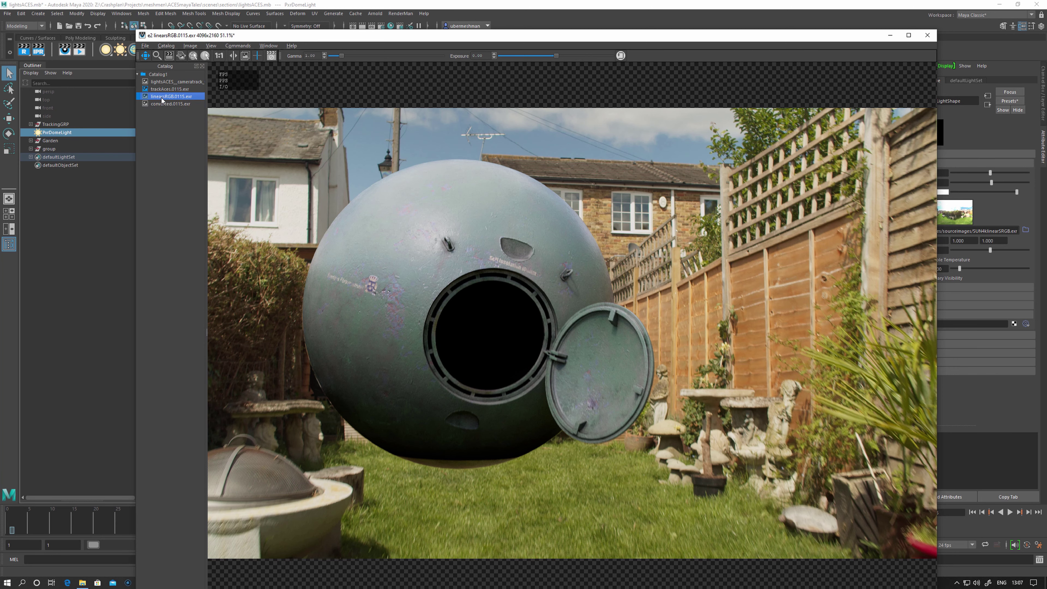
{"action": "left_click", "coordinate": [162, 103]}
{"action": "left_click", "coordinate": [166, 97]}
{"action": "left_click_drag", "start_coordinate": [389, 323], "coordinate": [405, 327]}
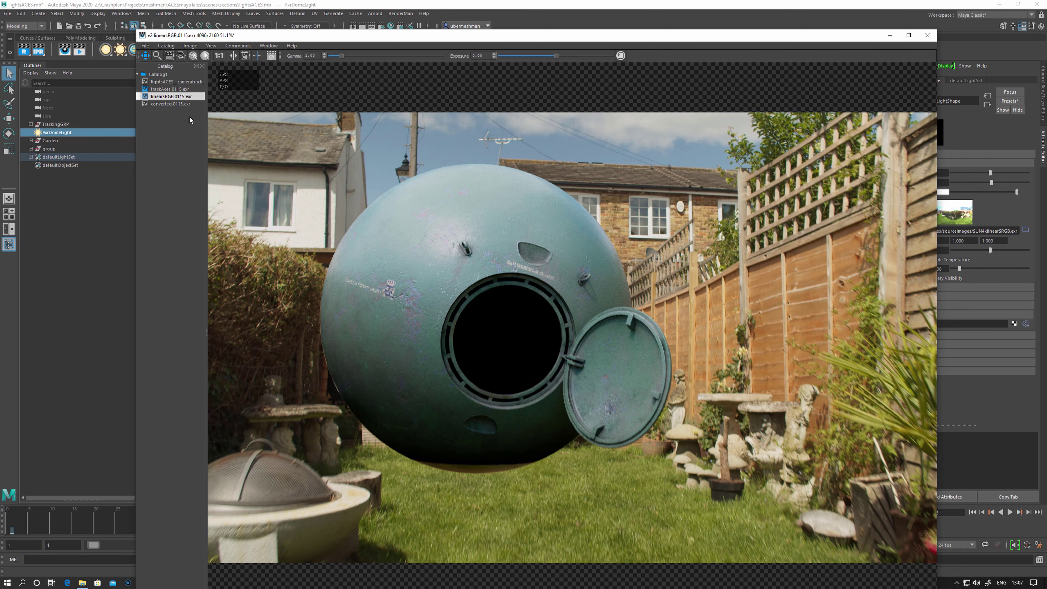
{"action": "left_click", "coordinate": [163, 104]}
{"action": "left_click", "coordinate": [165, 96]}
{"action": "left_click_drag", "start_coordinate": [477, 258], "coordinate": [483, 261]}
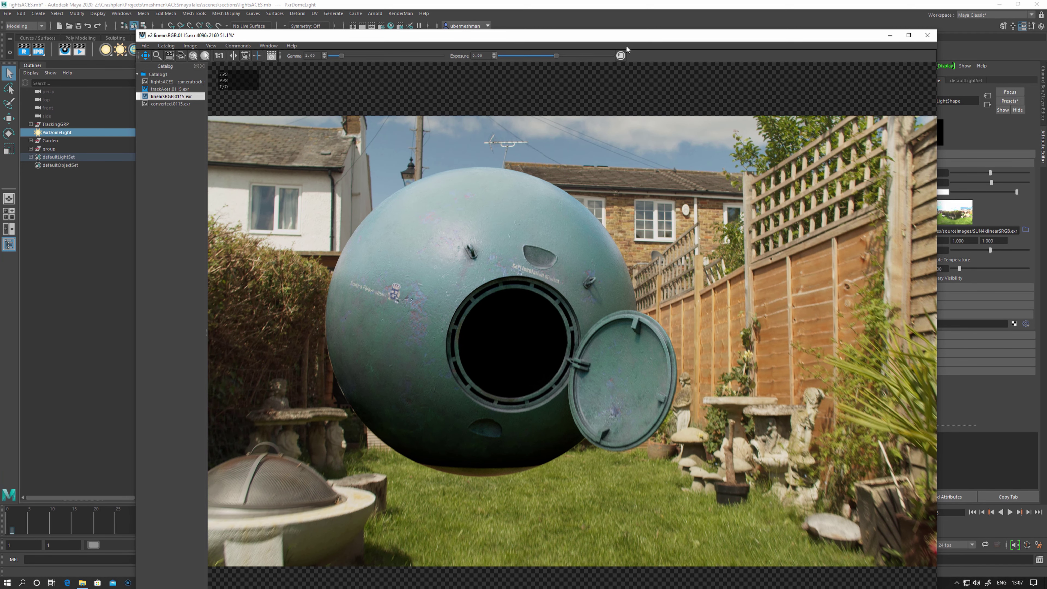
- Uncover the dome light's attributes, preview SUN4K.exr and SUN4klinearSRGB.exr as color map candidates, and leave the current map in place
{"action": "left_click_drag", "start_coordinate": [627, 35], "coordinate": [504, 369]}
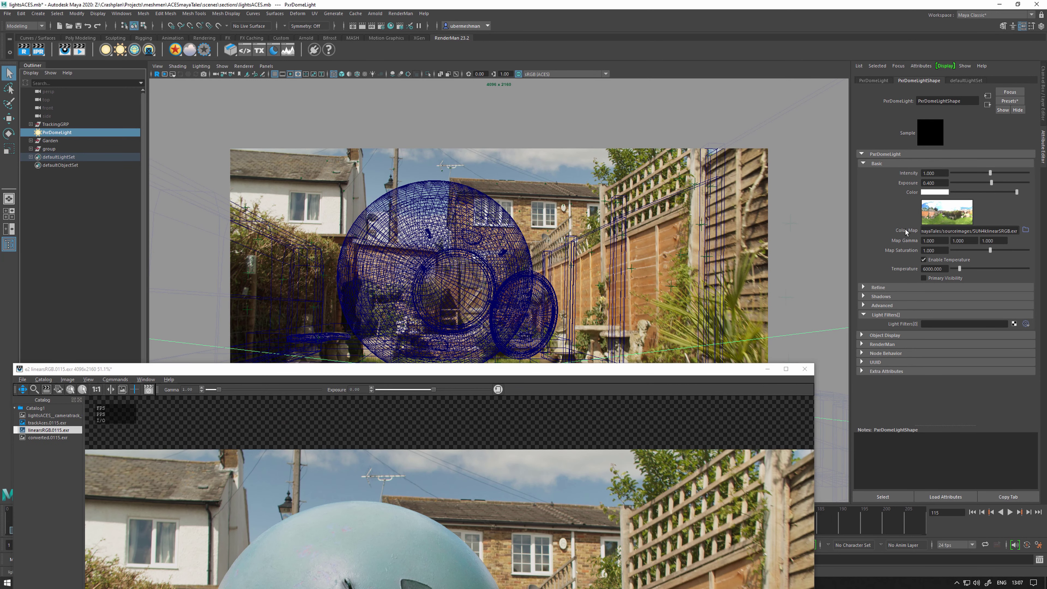
{"action": "left_click_drag", "start_coordinate": [703, 371], "coordinate": [567, 445]}
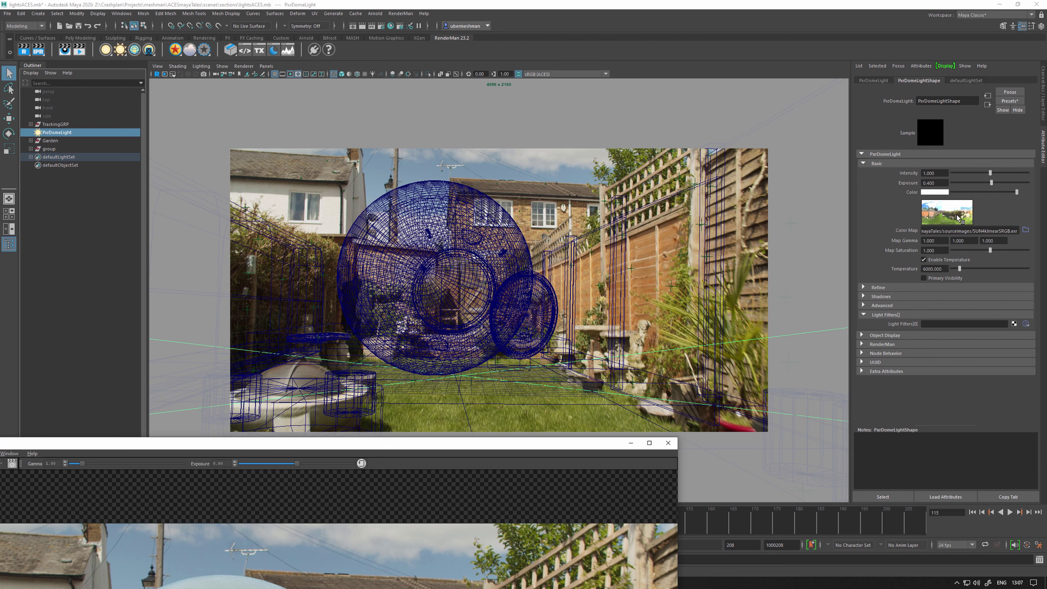
{"action": "left_click", "coordinate": [1025, 230]}
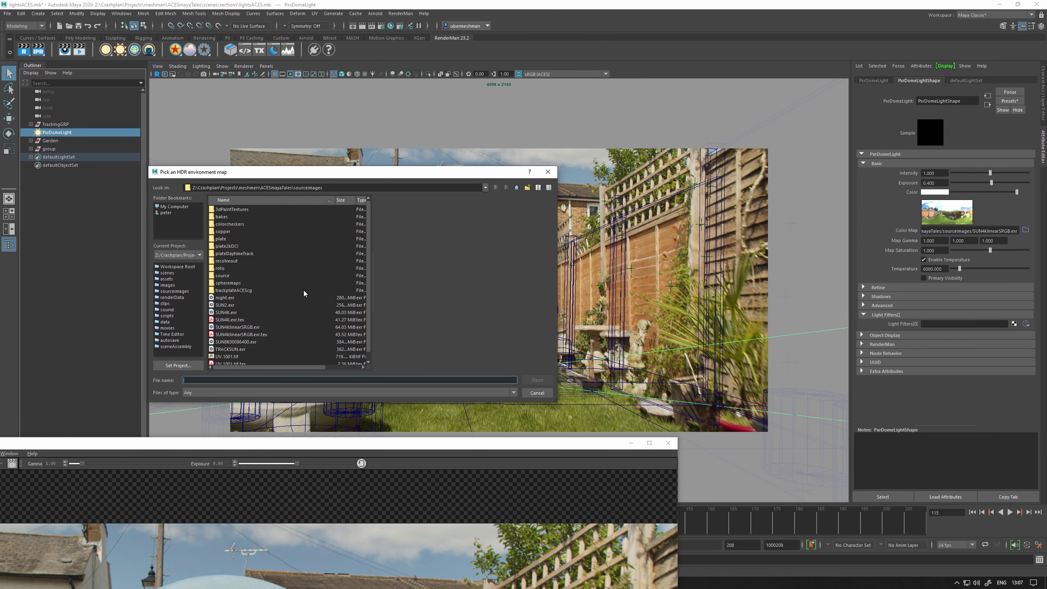
{"action": "scroll", "coordinate": [263, 338], "scroll_direction": "down", "scroll_amount": 1}
{"action": "left_click", "coordinate": [226, 305]}
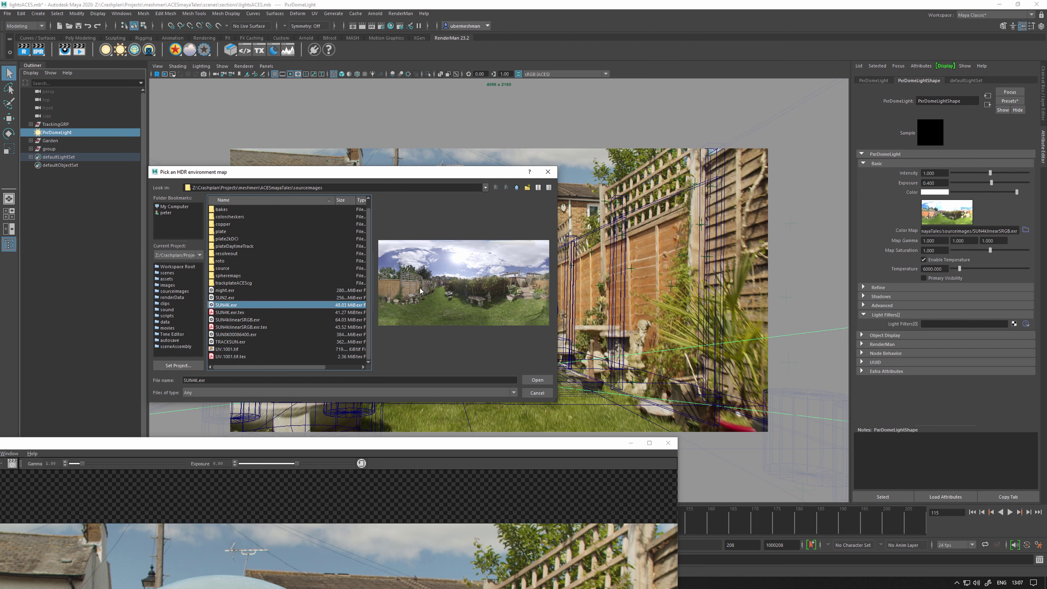
{"action": "left_click", "coordinate": [245, 321]}
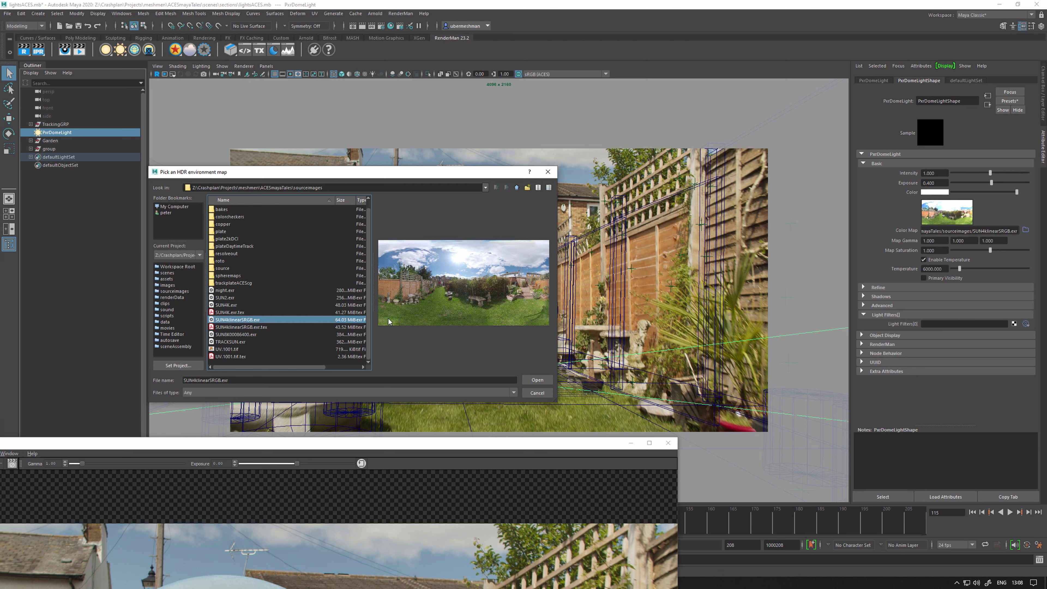
{"action": "left_click", "coordinate": [229, 306]}
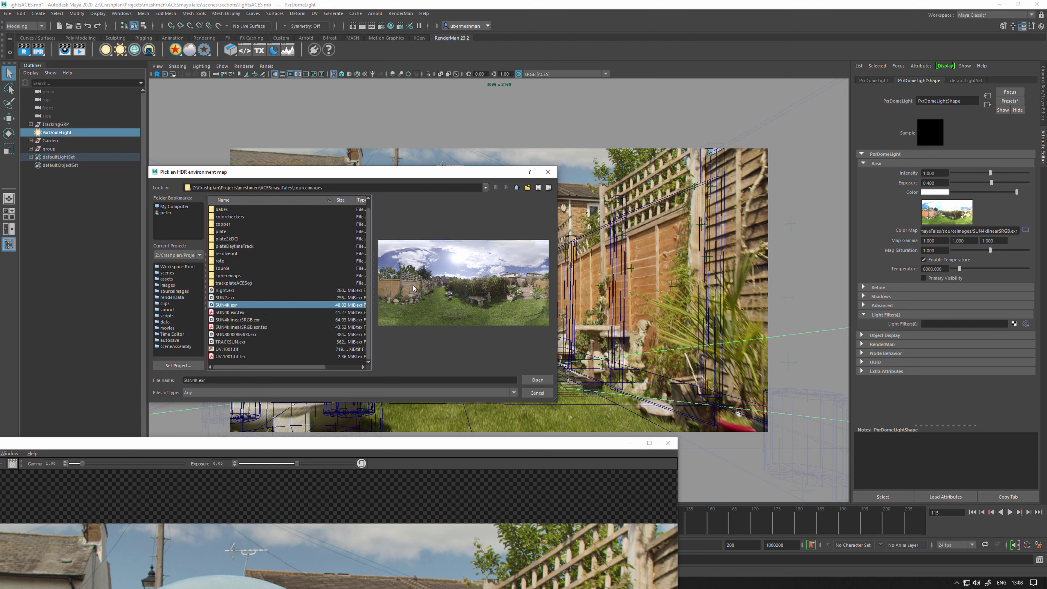
{"action": "left_click", "coordinate": [537, 392]}
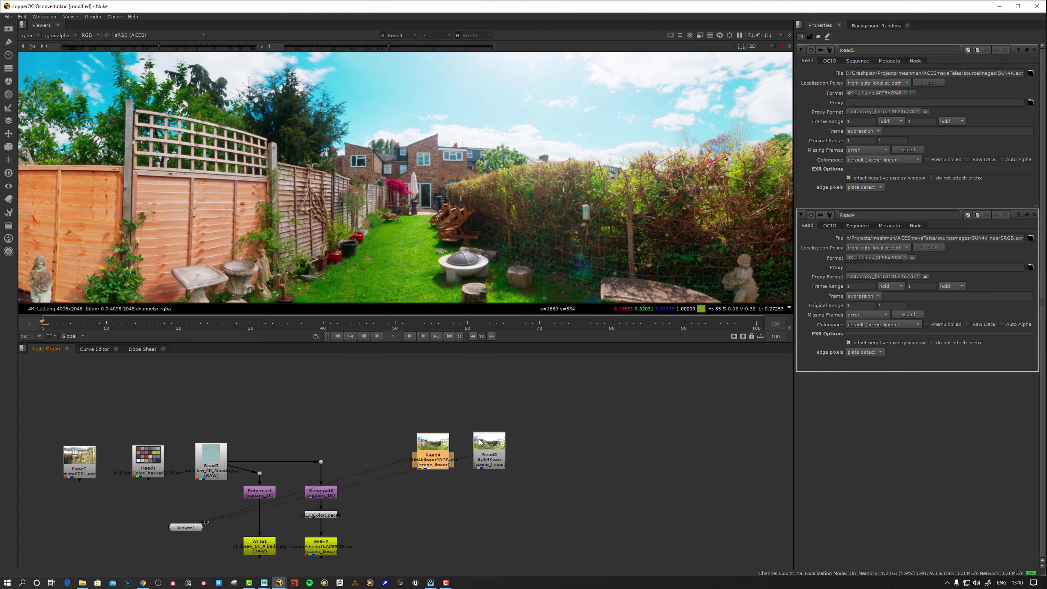
- In Nuke, open the SUN4K.exr Read node's properties and select the SUN4klinearSRGB.exr Read node to compare the environment maps
{"action": "double_click", "coordinate": [486, 442]}
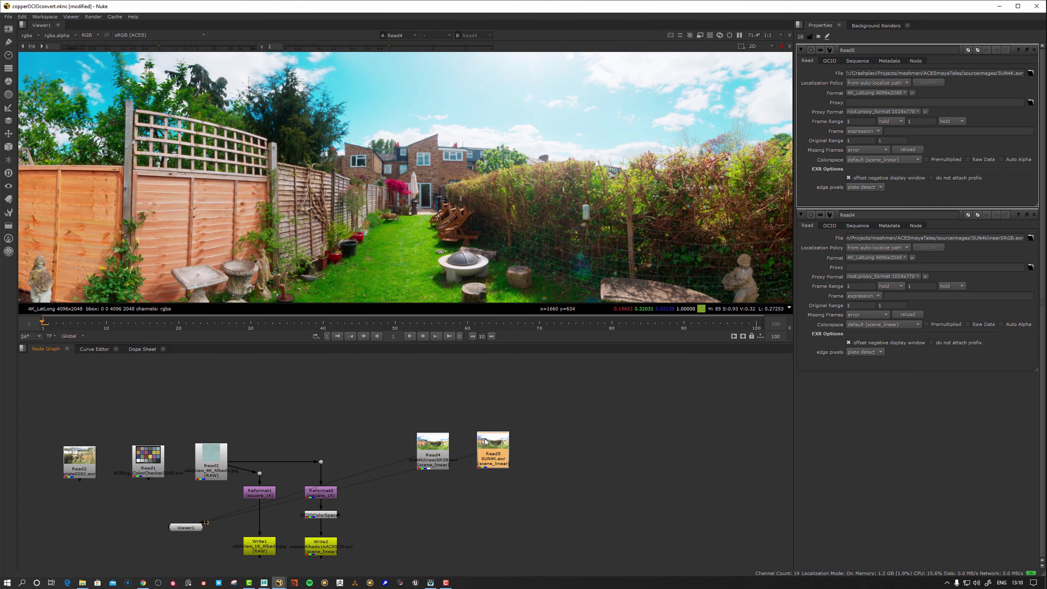
{"action": "left_click", "coordinate": [439, 458]}
{"action": "scroll", "coordinate": [429, 465], "scroll_direction": "up", "scroll_amount": 1}
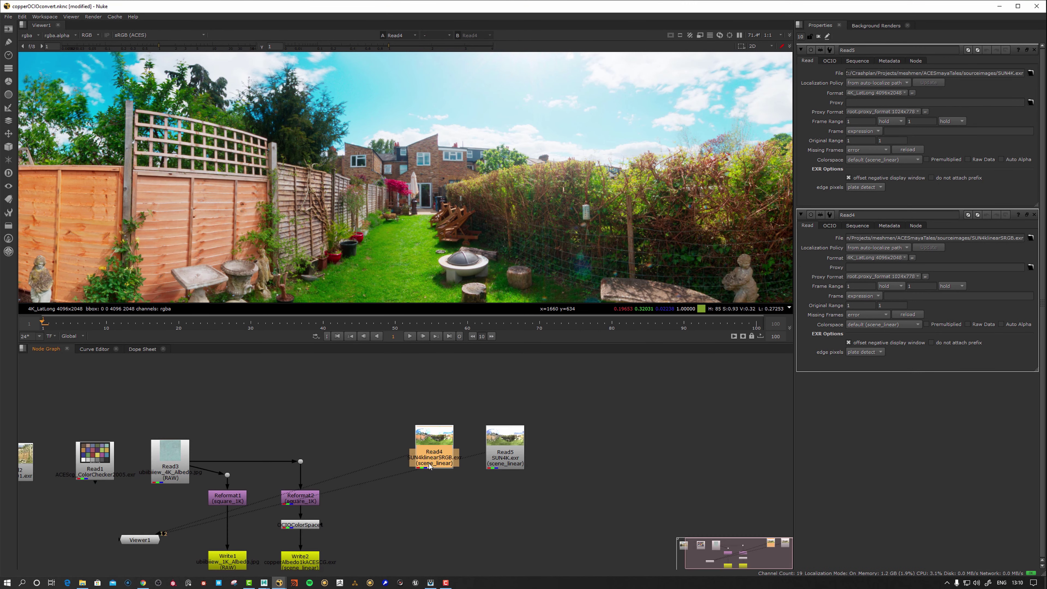
{"action": "left_click_drag", "start_coordinate": [435, 446], "coordinate": [426, 450]}
{"action": "left_click", "coordinate": [432, 453]}
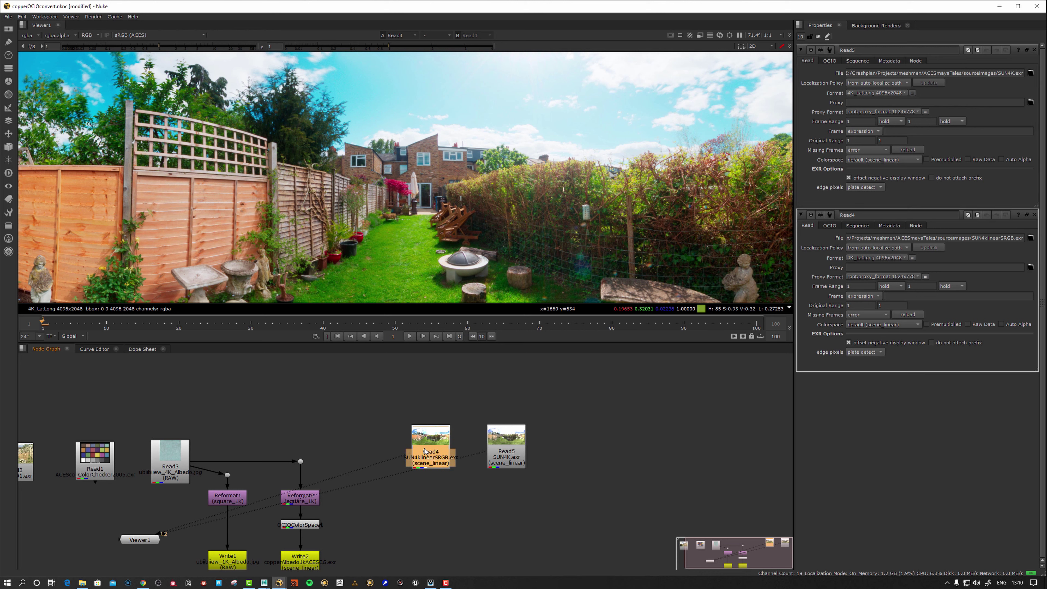
- Connect the SUN4K.exr and SUN4klinearSRGB.exr Read nodes to separate viewer inputs for switching between them
{"action": "left_click_drag", "start_coordinate": [426, 451], "coordinate": [430, 449]}
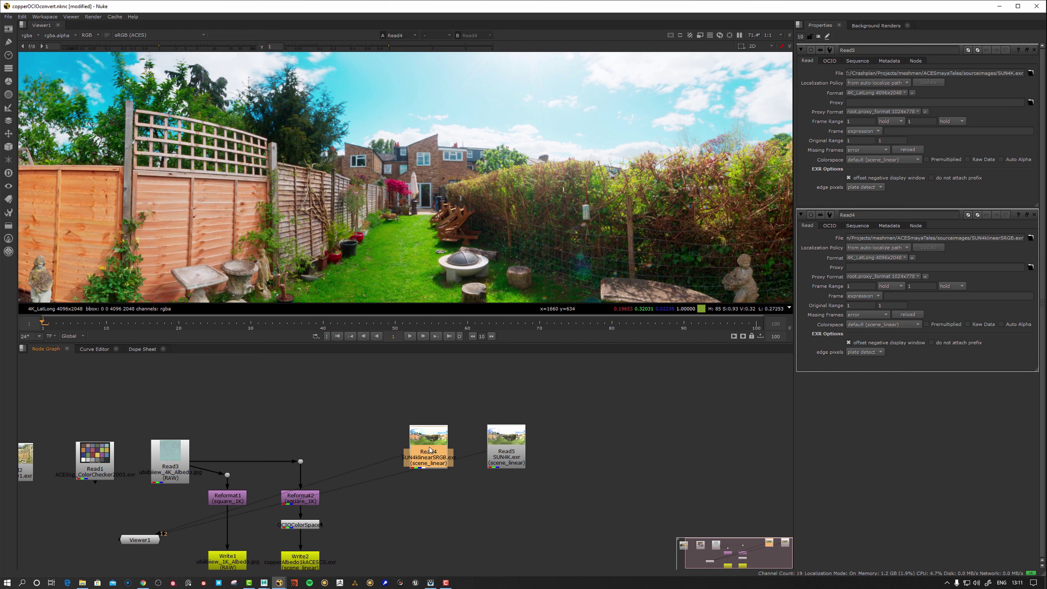
{"action": "left_click", "coordinate": [507, 442]}
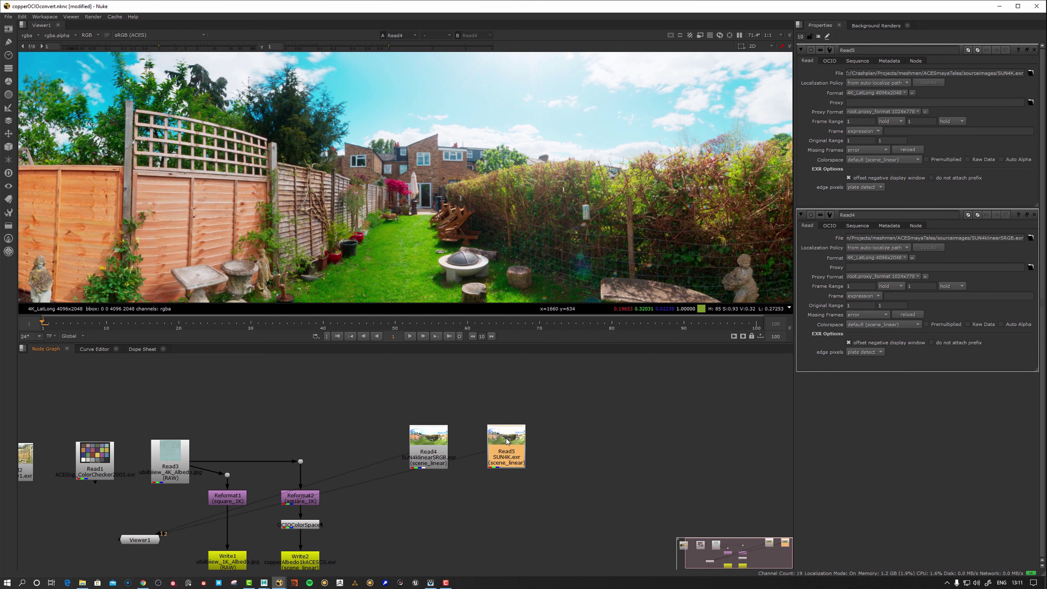
{"action": "key", "text": "1"}
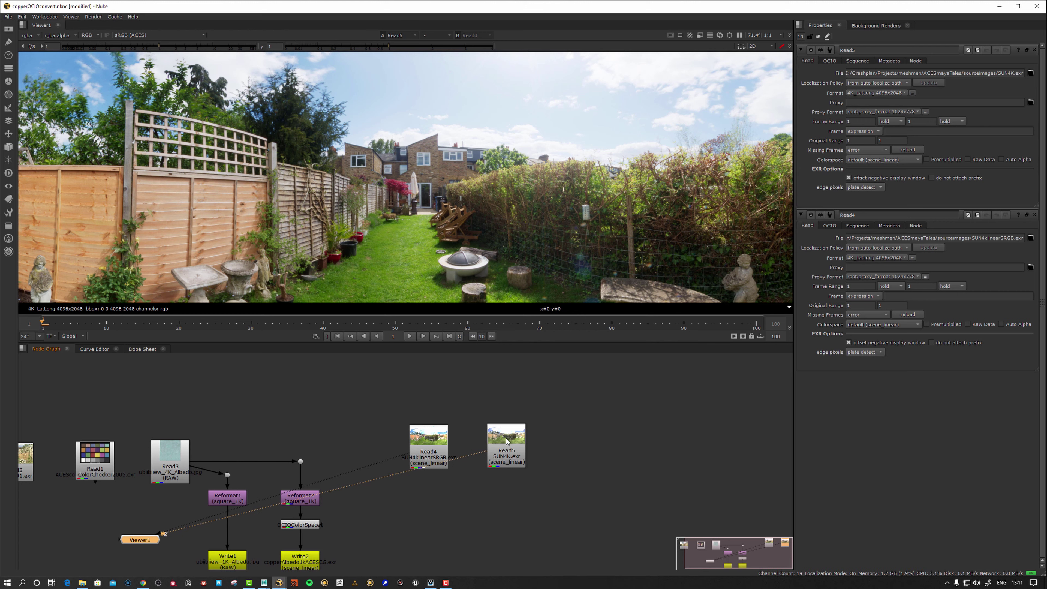
{"action": "left_click", "coordinate": [507, 442]}
{"action": "left_click", "coordinate": [428, 450]}
{"action": "key", "text": "2"}
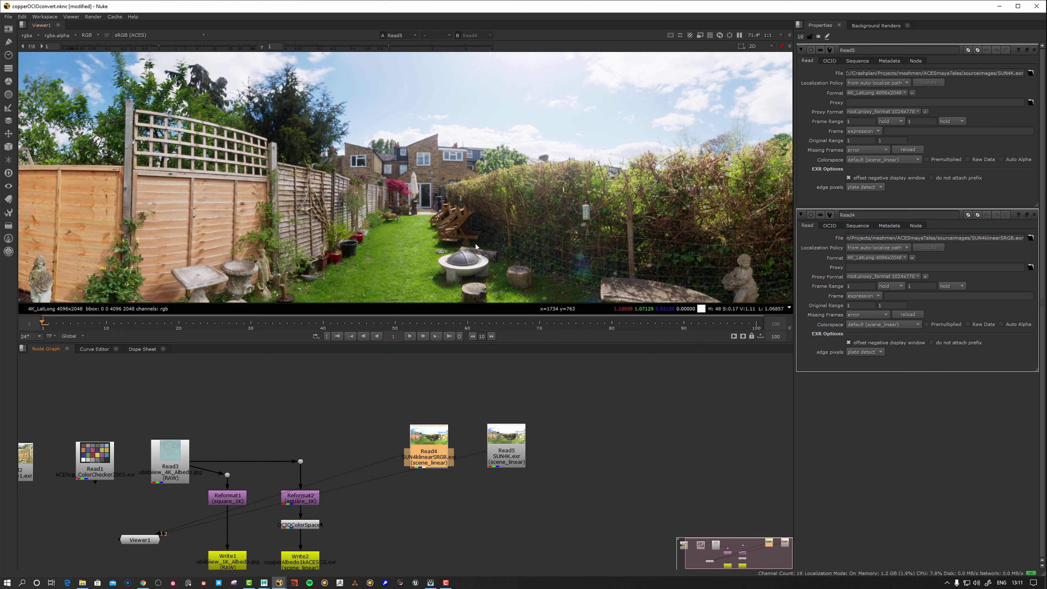
- Alternate the viewer between SUN4K.exr and SUN4klinearSRGB.exr to compare the colours of the sky, fence and grass
{"action": "key", "text": "2"}
{"action": "key", "text": "1"}
{"action": "key", "text": "2"}
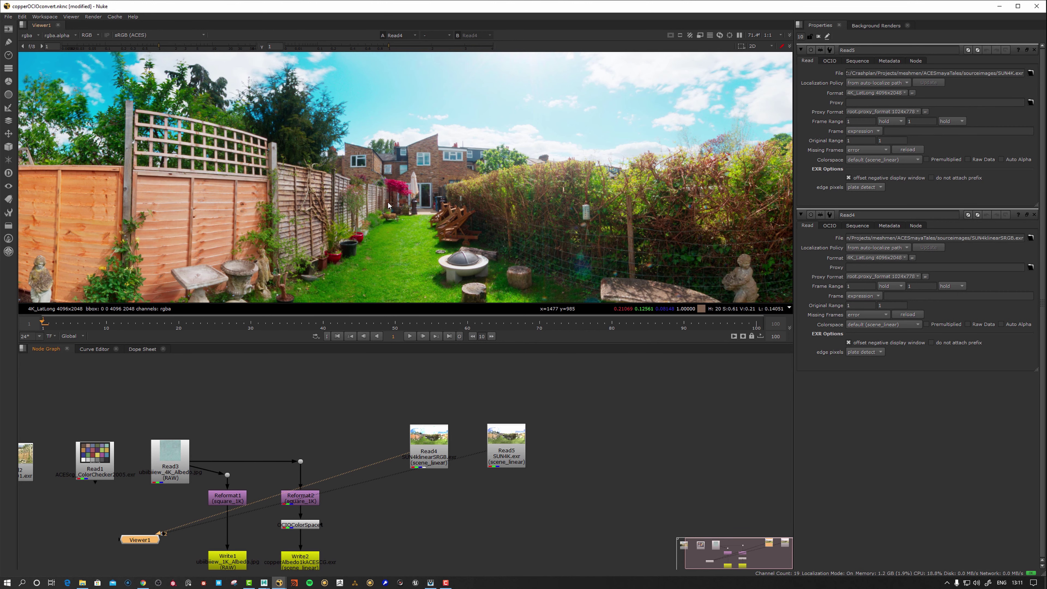
{"action": "key", "text": "1"}
{"action": "key", "text": "2"}
{"action": "key", "text": "2"}
{"action": "key", "text": "1"}
{"action": "key", "text": "2"}
{"action": "key", "text": "1"}
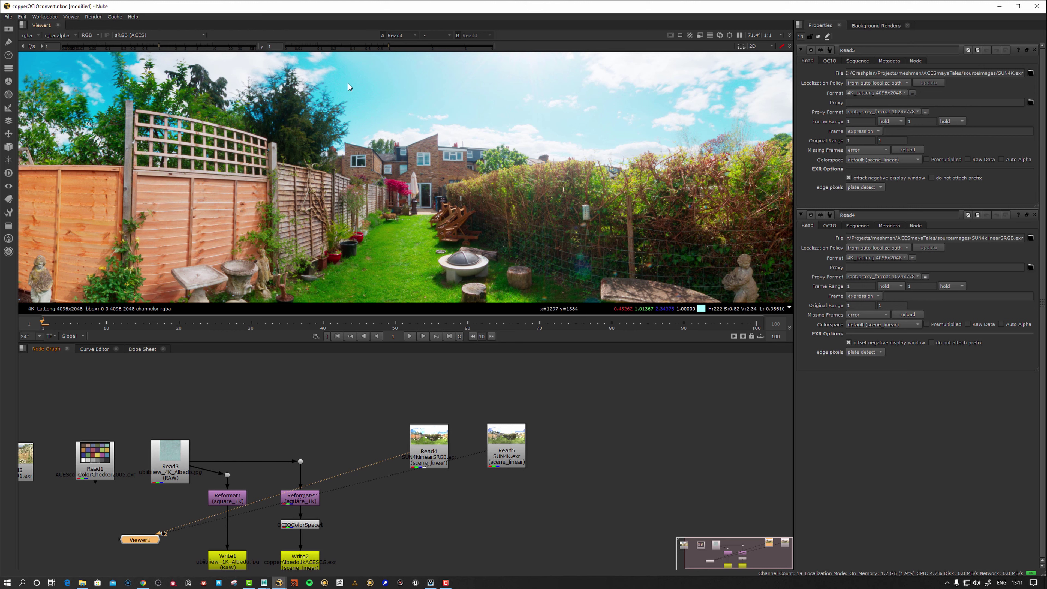
{"action": "key", "text": "2"}
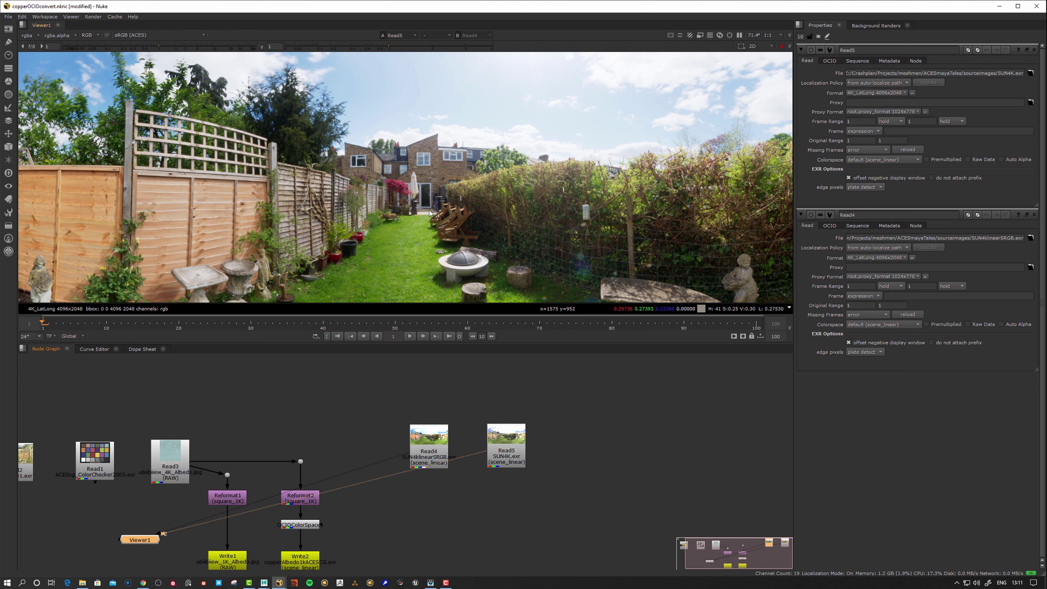
{"action": "key", "text": "1"}
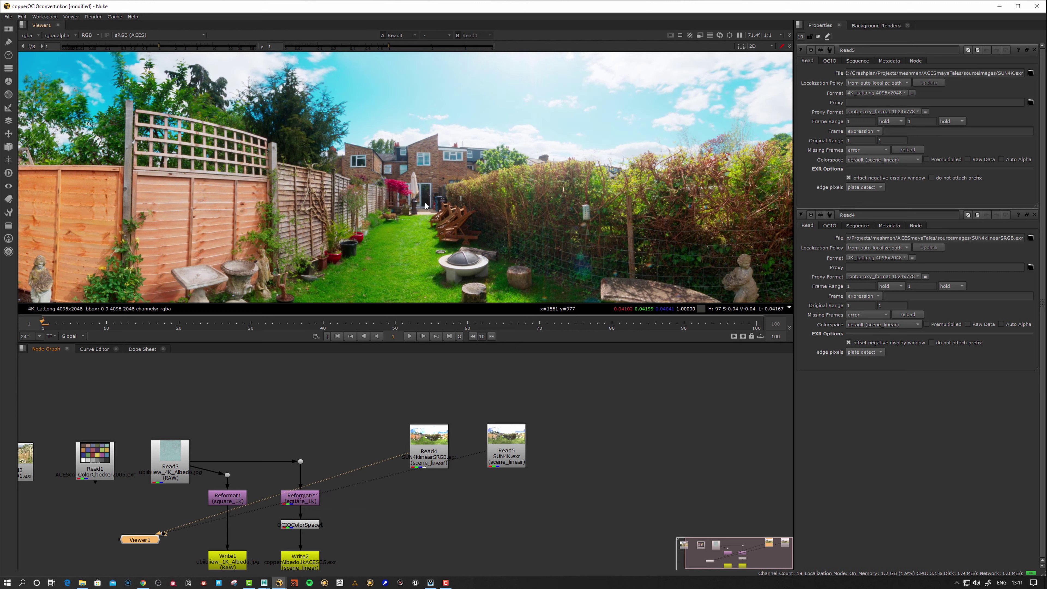
{"action": "key", "text": "2"}
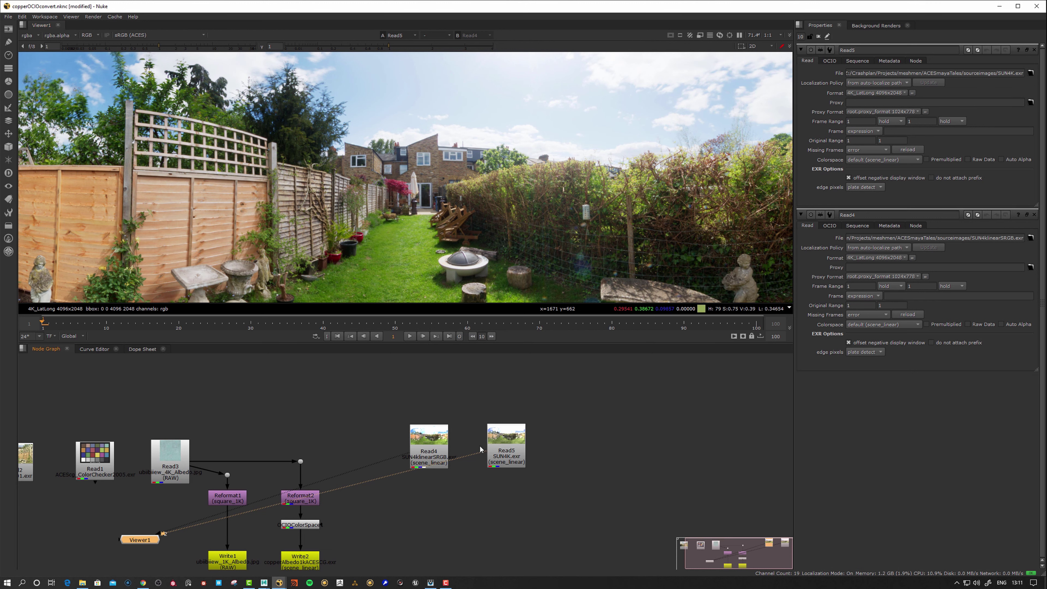
- Move the SUN4klinearSRGB.exr Read node up and add an OCIO ColorSpace node directly below it
{"action": "left_click_drag", "start_coordinate": [443, 447], "coordinate": [423, 399]}
{"action": "key", "text": "Tab"}
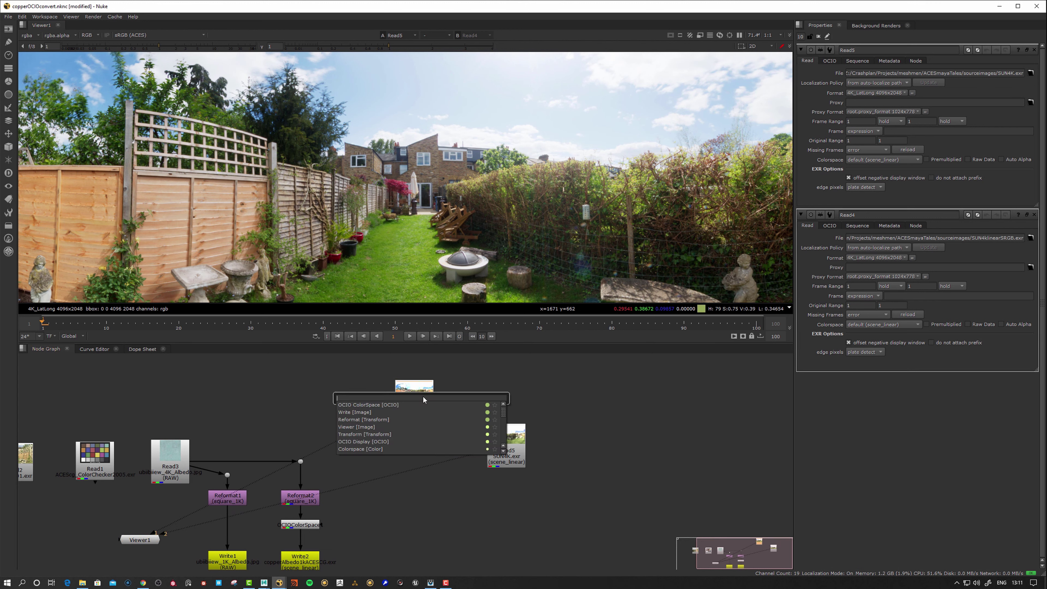
{"action": "type", "text": "ocio"}
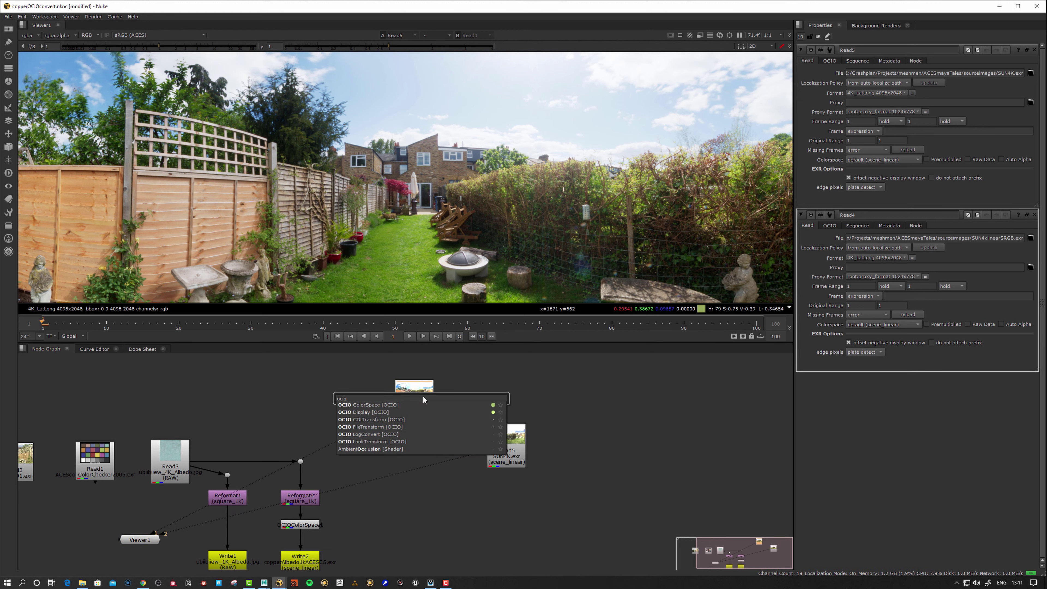
{"action": "key", "text": "Return"}
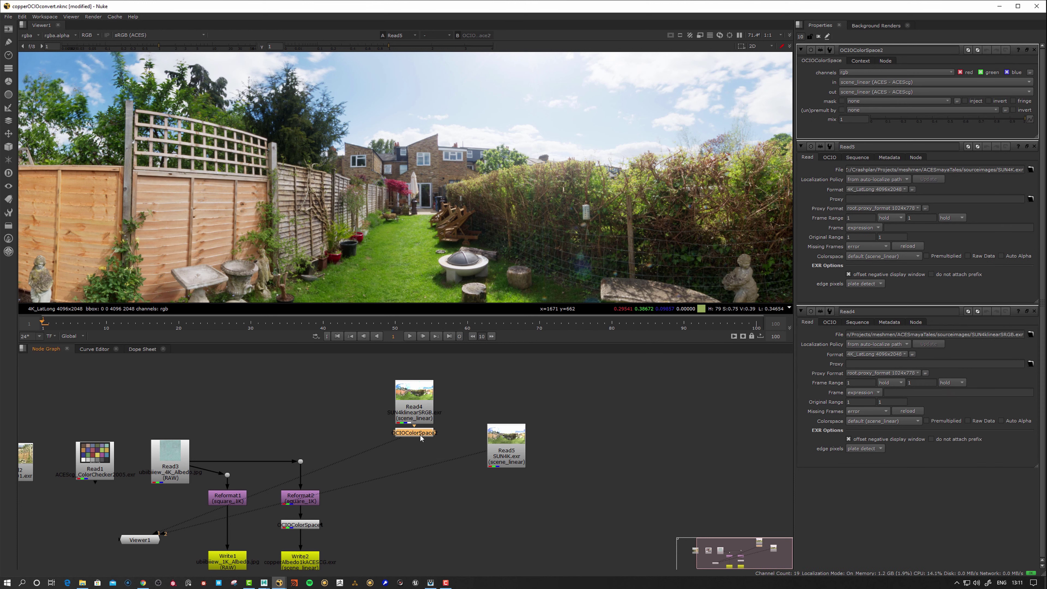
{"action": "left_click_drag", "start_coordinate": [420, 435], "coordinate": [421, 444]}
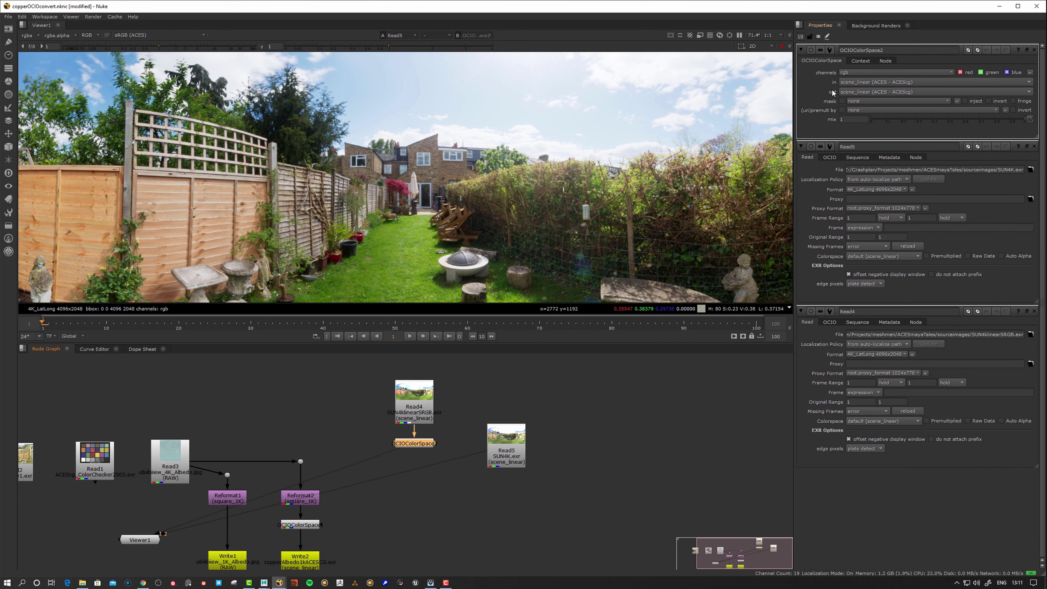
- Set the new OCIOColorSpace node's input colorspace to Utility - Linear - sRGB and show its result in the viewer
{"action": "left_click", "coordinate": [854, 81]}
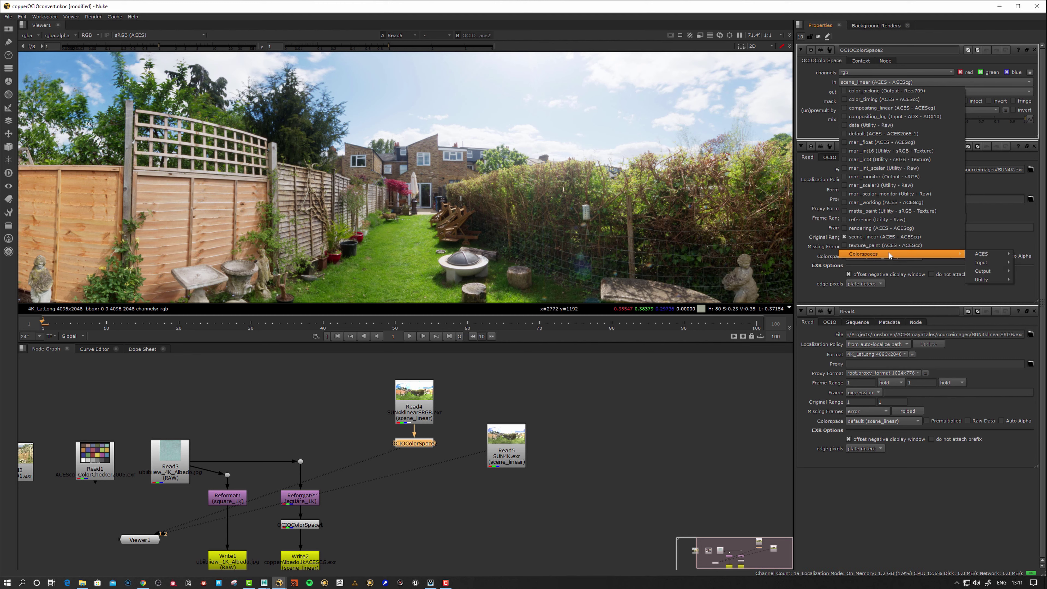
{"action": "mouse_move", "coordinate": [907, 254]}
{"action": "mouse_move", "coordinate": [994, 280]}
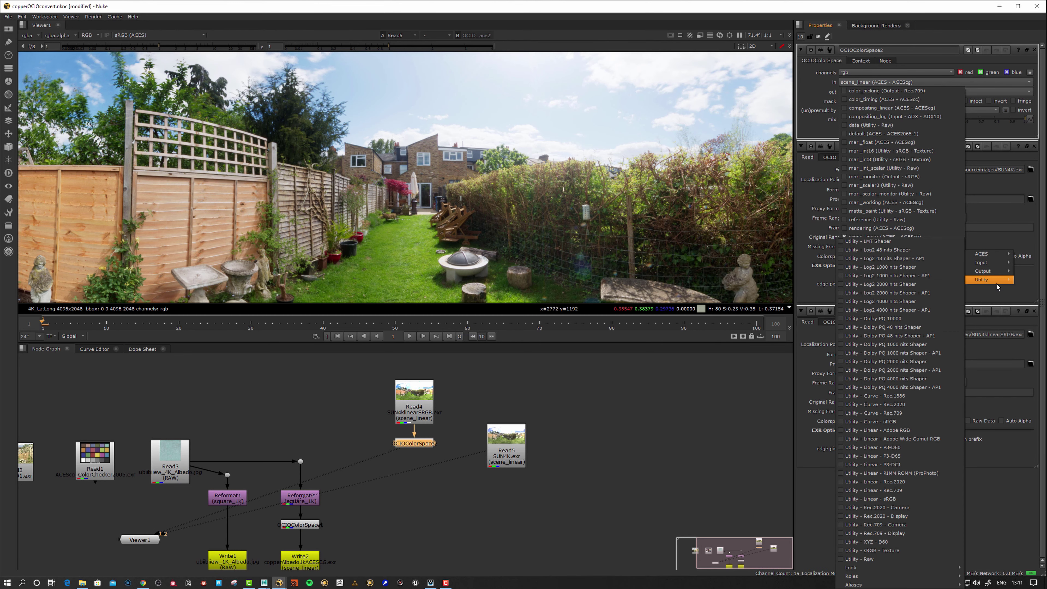
{"action": "left_click", "coordinate": [880, 499]}
{"action": "key", "text": "1"}
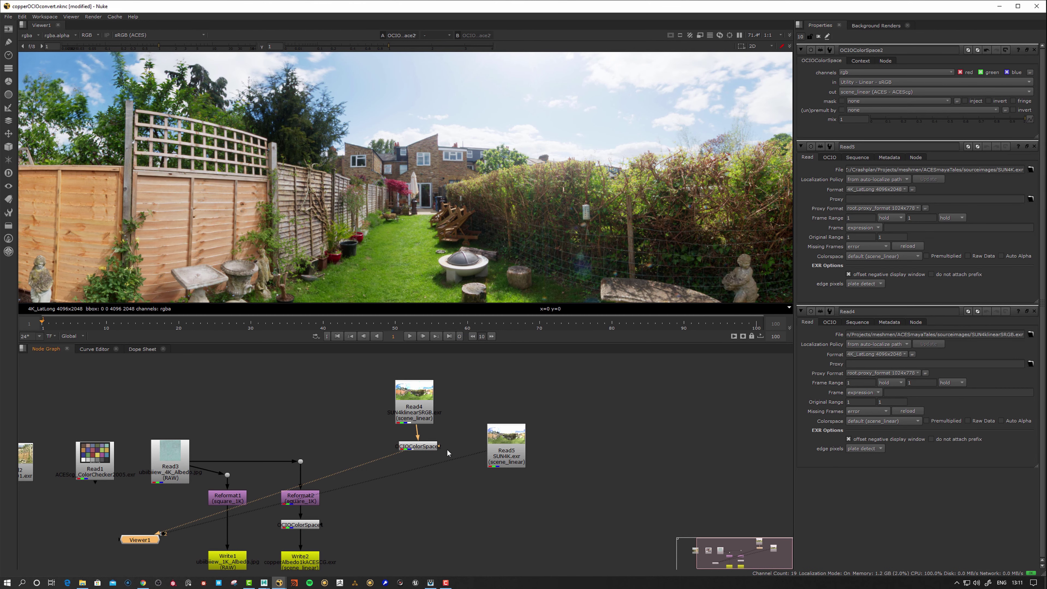
- Move the OCIOColorSpace node down and compare its output with SUN4K.exr on the second viewer input
{"action": "left_click_drag", "start_coordinate": [424, 445], "coordinate": [425, 459]}
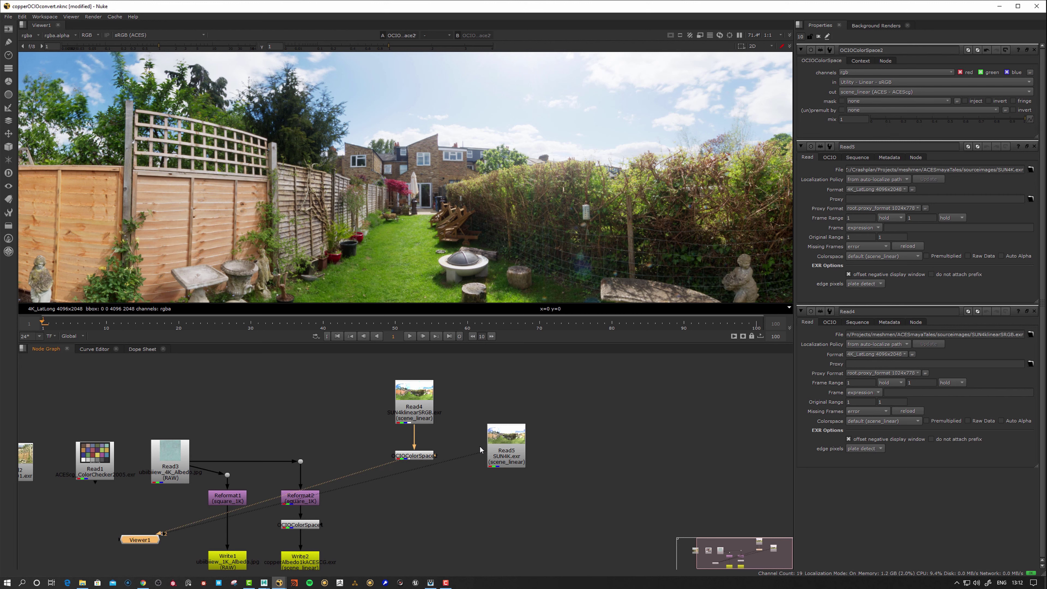
{"action": "left_click", "coordinate": [498, 445]}
{"action": "key", "text": "2"}
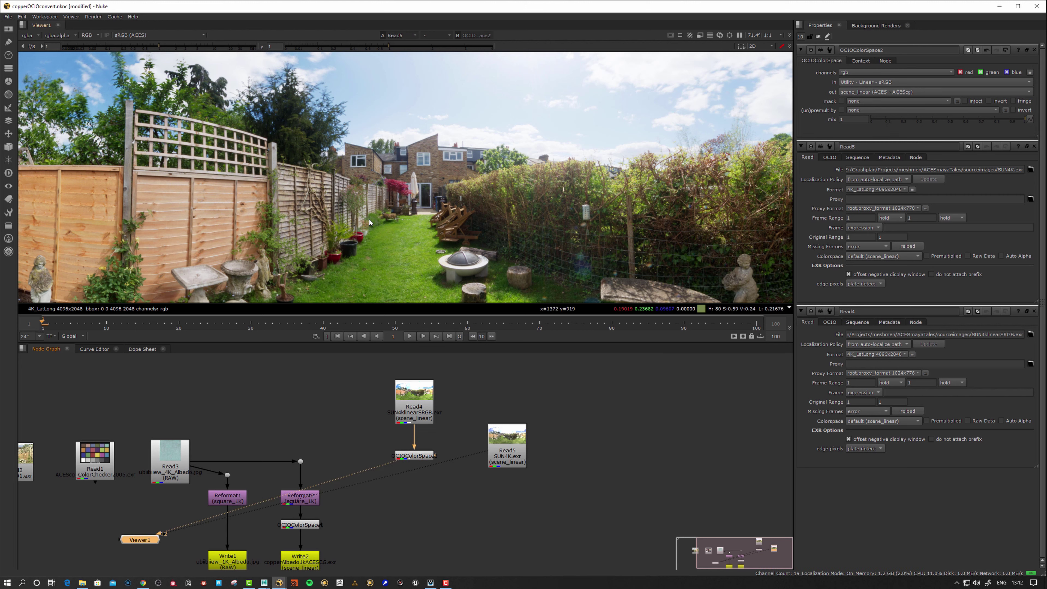
{"action": "left_click", "coordinate": [475, 378]}
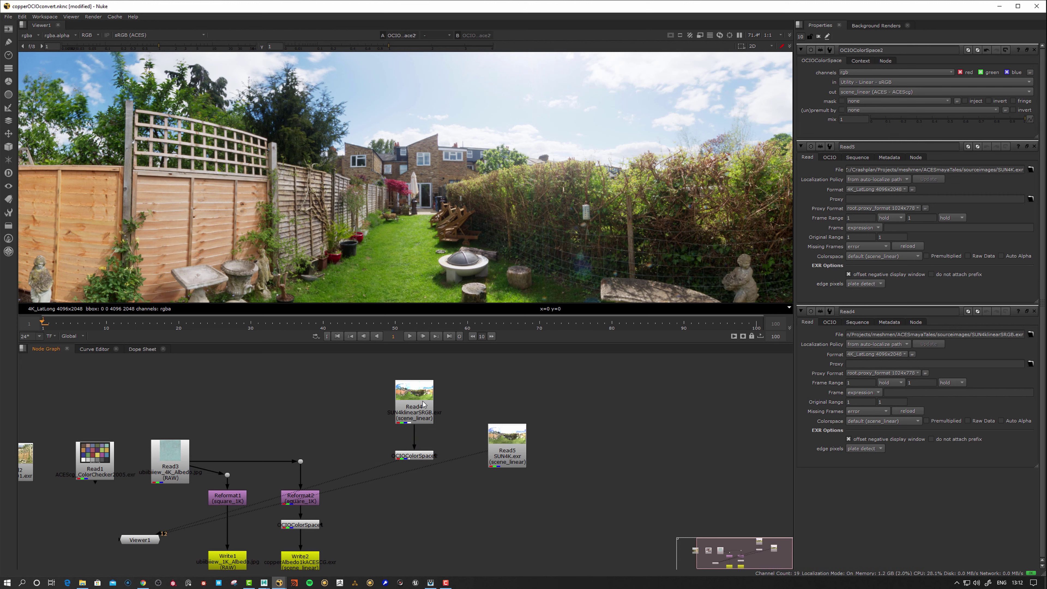
- Reposition the SUN4klinearSRGB.exr Read node and its OCIOColorSpace node into a tidy vertical chain
{"action": "left_click_drag", "start_coordinate": [425, 405], "coordinate": [426, 402]}
{"action": "left_click", "coordinate": [451, 455]}
{"action": "left_click_drag", "start_coordinate": [421, 463], "coordinate": [421, 451]}
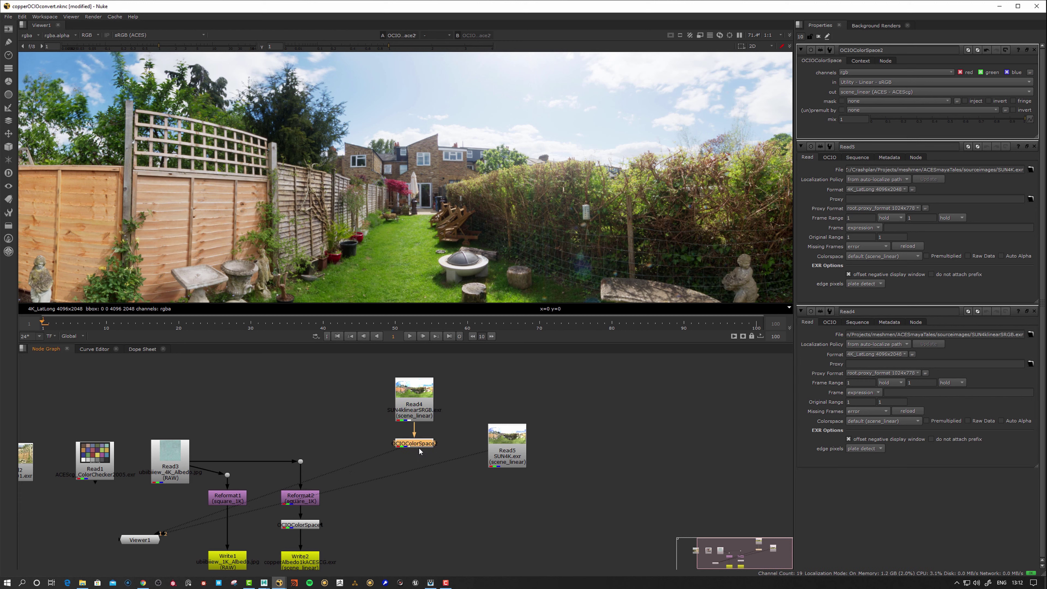
{"action": "left_click", "coordinate": [463, 401]}
{"action": "left_click_drag", "start_coordinate": [424, 402], "coordinate": [424, 397]}
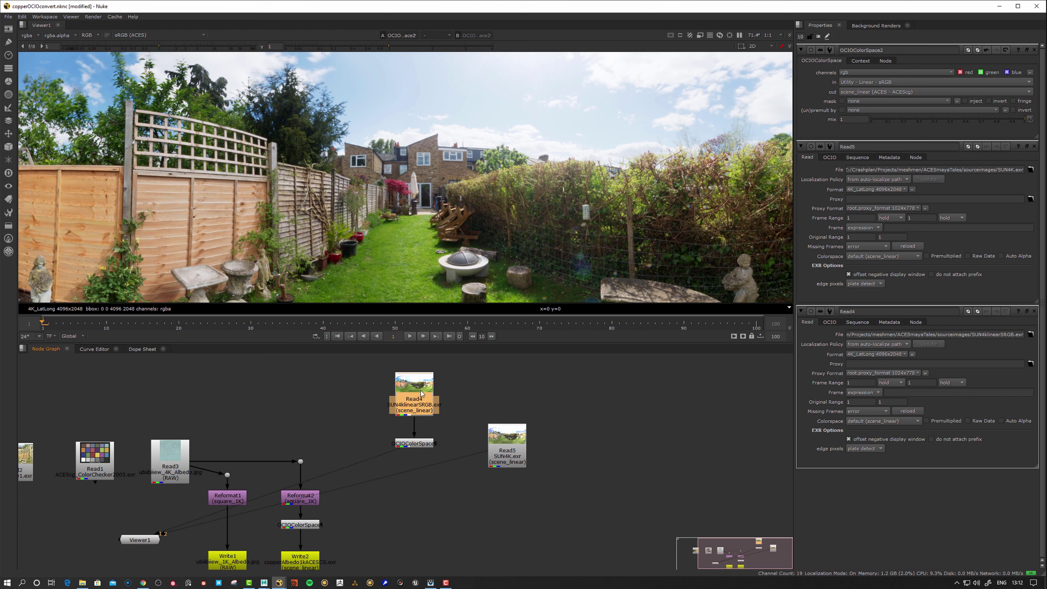
{"action": "left_click", "coordinate": [474, 371]}
{"action": "left_click", "coordinate": [420, 400]}
{"action": "left_click", "coordinate": [469, 385]}
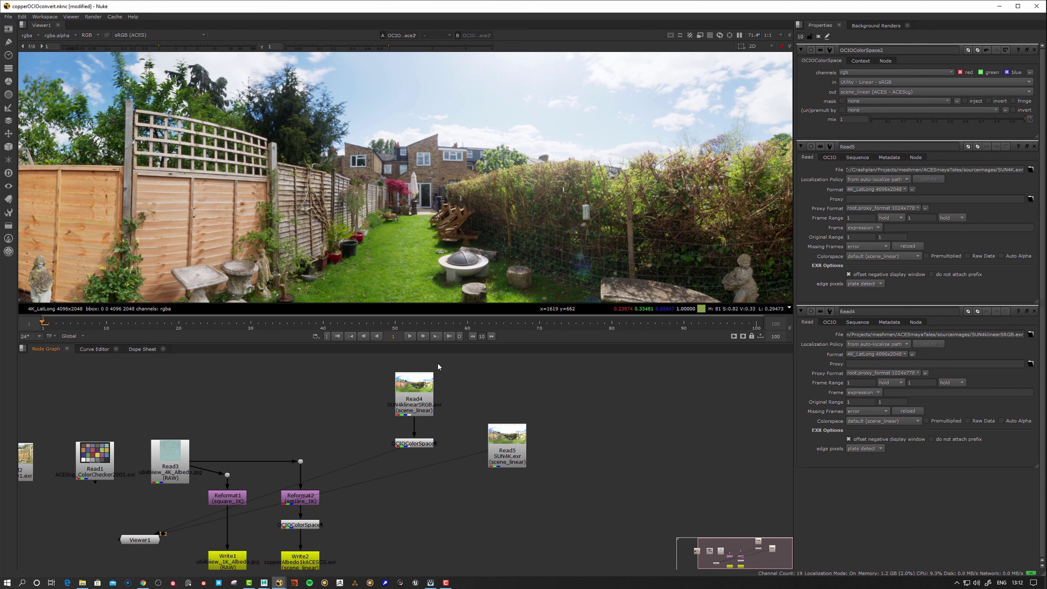
- Change the input colorspace of the SUN4klinearSRGB.exr branch's OCIOColorSpace node to Utility - Linear - Rec.709
{"action": "left_click", "coordinate": [414, 444]}
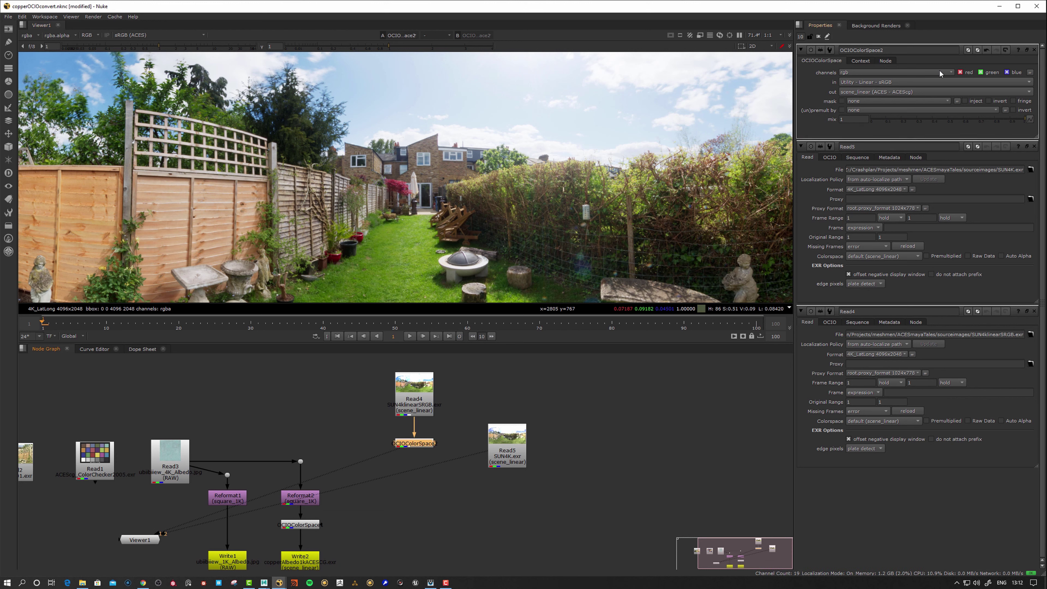
{"action": "left_click", "coordinate": [857, 82]}
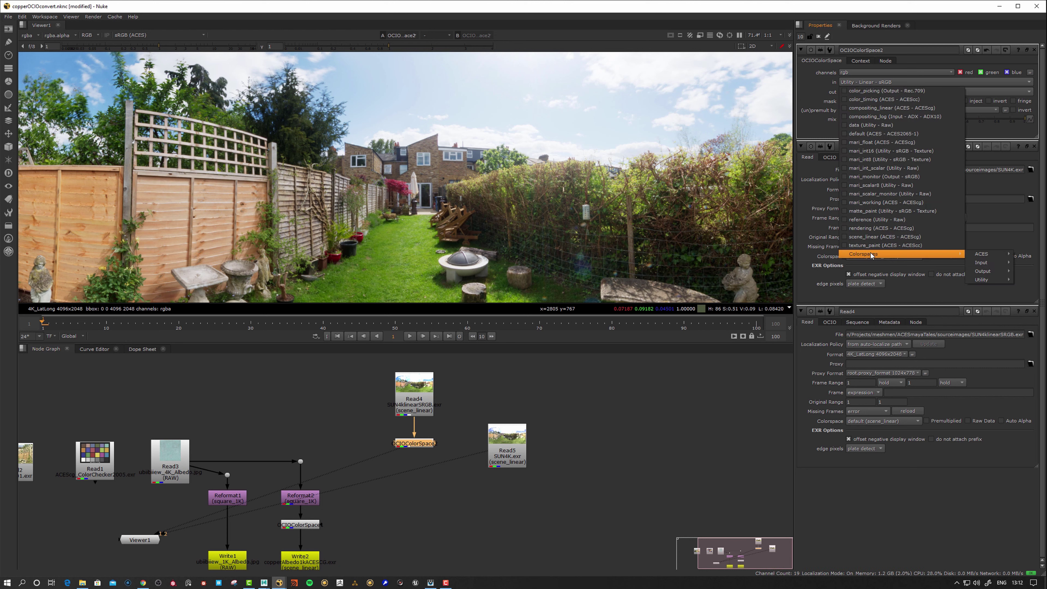
{"action": "mouse_move", "coordinate": [953, 254]}
{"action": "mouse_move", "coordinate": [984, 280]}
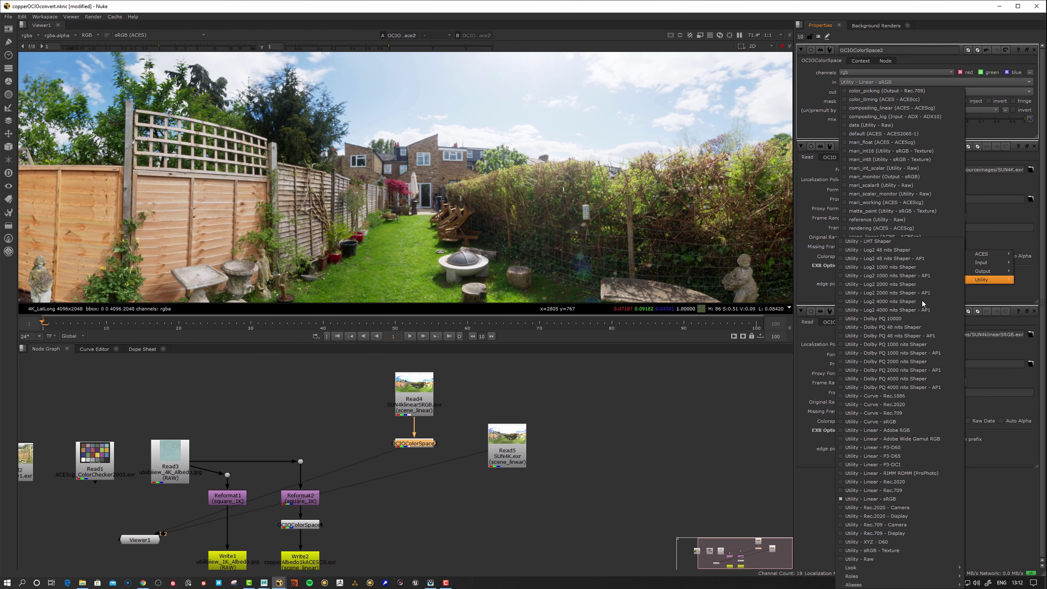
{"action": "left_click", "coordinate": [880, 491]}
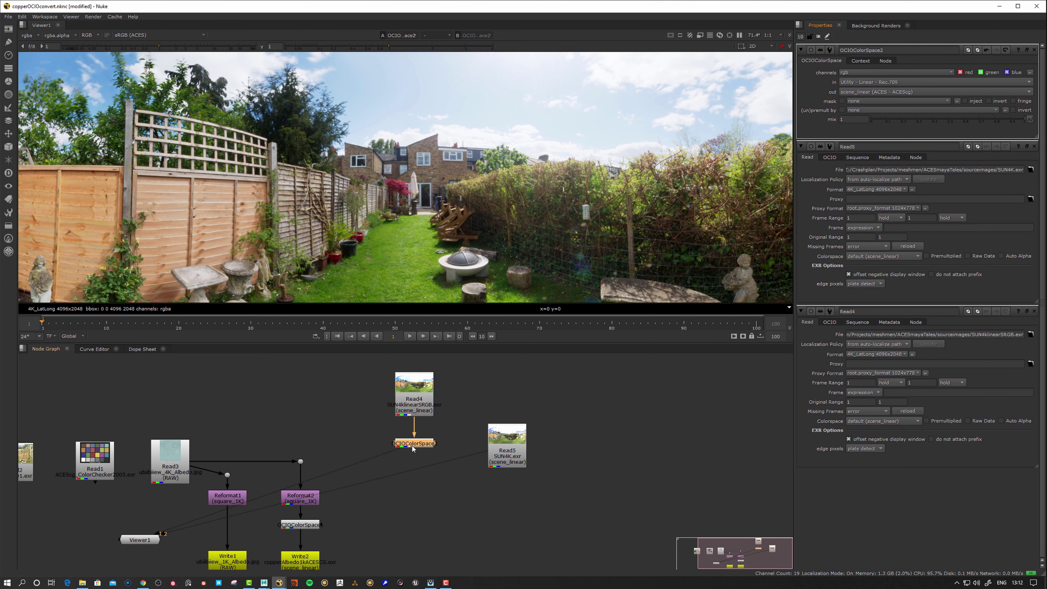
- Space the OCIOColorSpace node lower and alternate the viewer between its Rec.709-converted output and SUN4K.exr to compare them
{"action": "left_click_drag", "start_coordinate": [415, 447], "coordinate": [416, 462]}
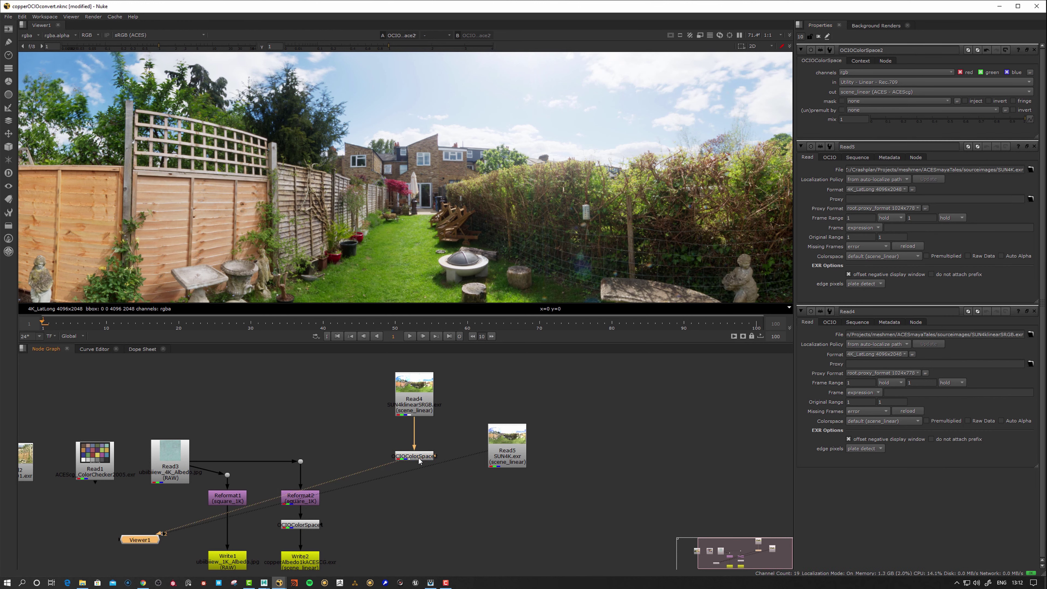
{"action": "left_click_drag", "start_coordinate": [508, 445], "coordinate": [509, 445]}
{"action": "key", "text": "2"}
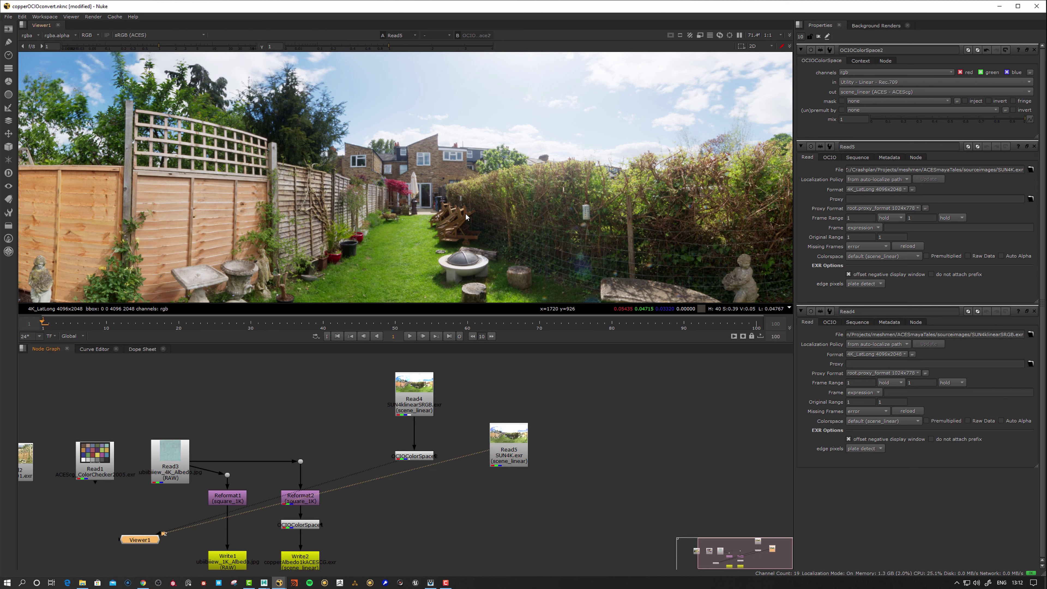
{"action": "key", "text": "1"}
{"action": "key", "text": "2"}
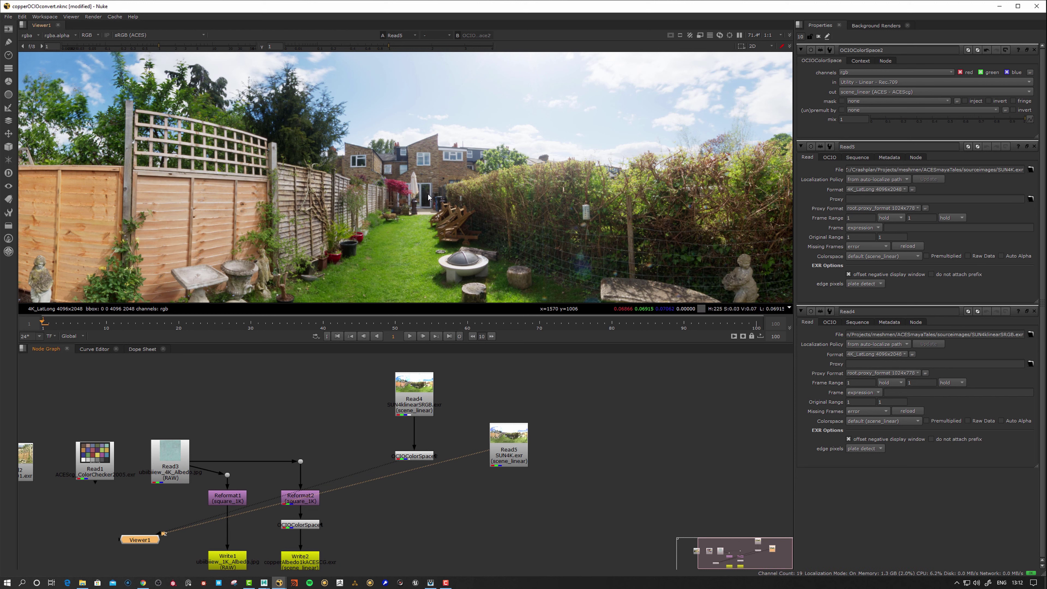
{"action": "key", "text": "1"}
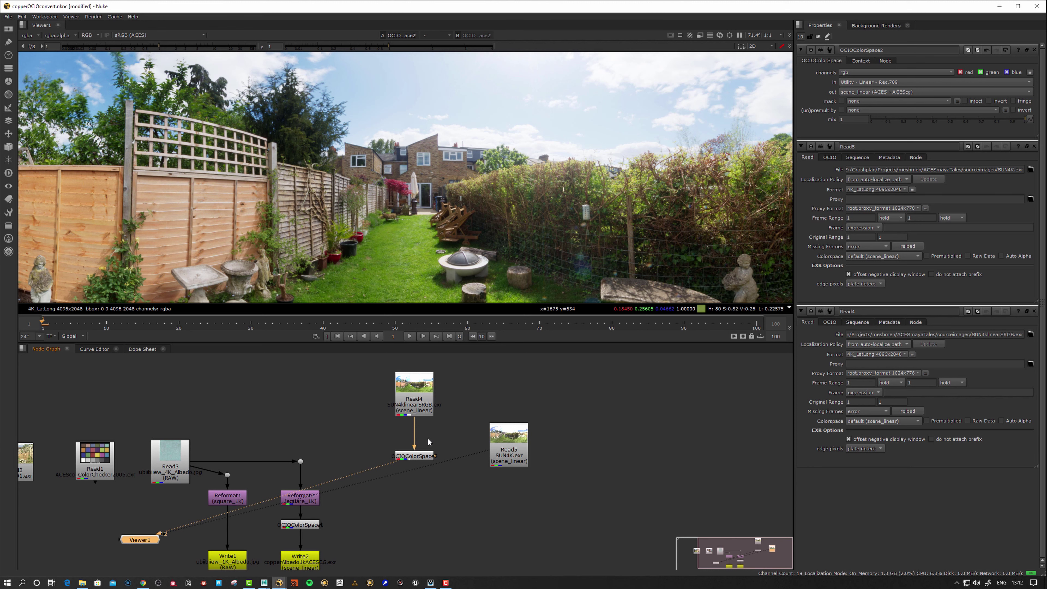
{"action": "key", "text": "2"}
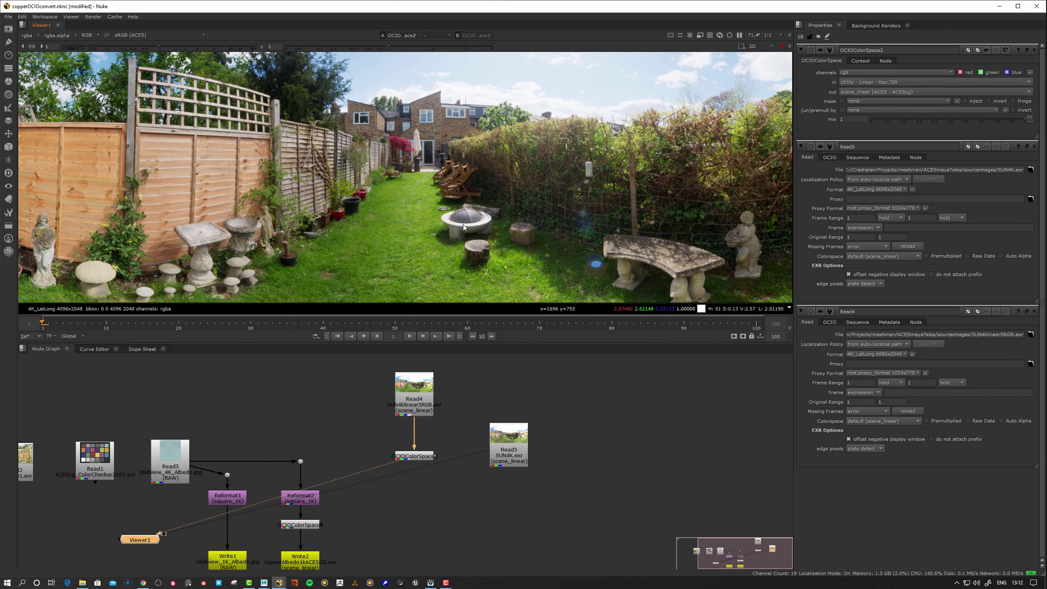
{"action": "key", "text": "1"}
- Line up the two environment map Read nodes side by side and examine the whole converted panorama
{"action": "left_click_drag", "start_coordinate": [429, 393], "coordinate": [420, 404]}
{"action": "left_click_drag", "start_coordinate": [515, 436], "coordinate": [510, 399]}
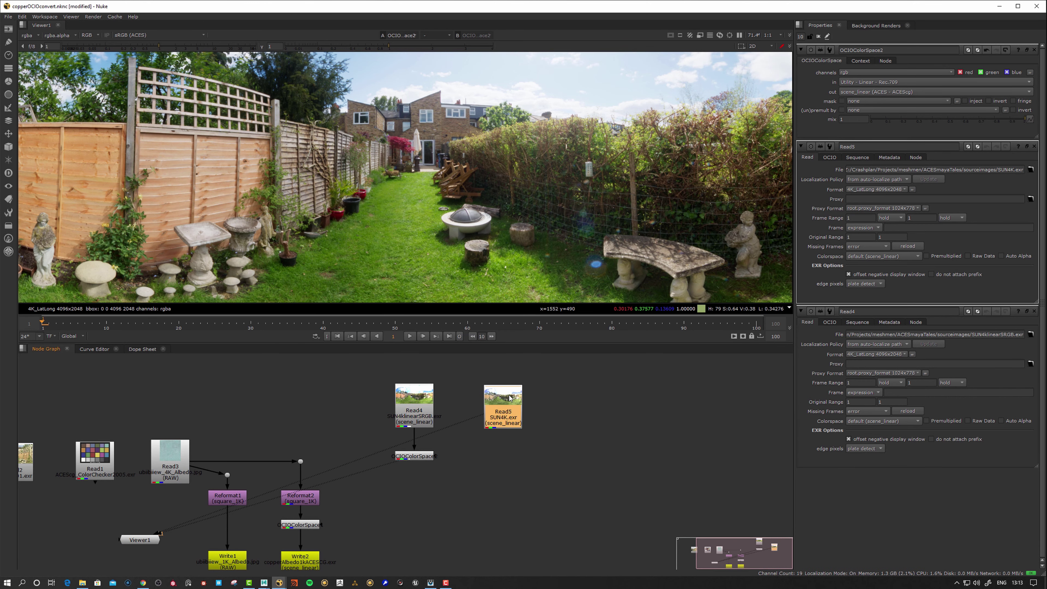
{"action": "left_click", "coordinate": [414, 457]}
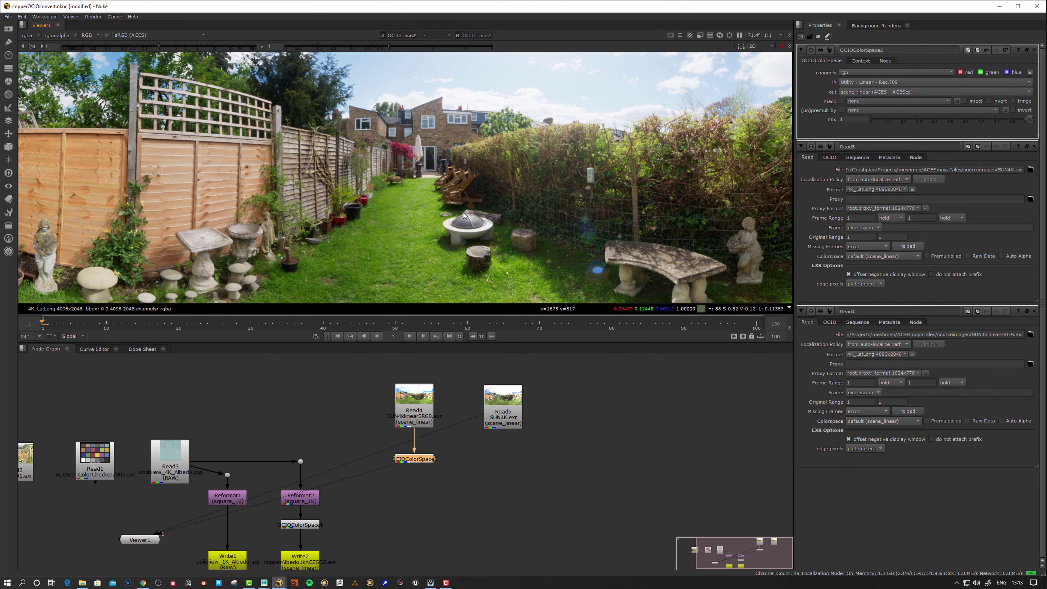
{"action": "key", "text": "minus"}
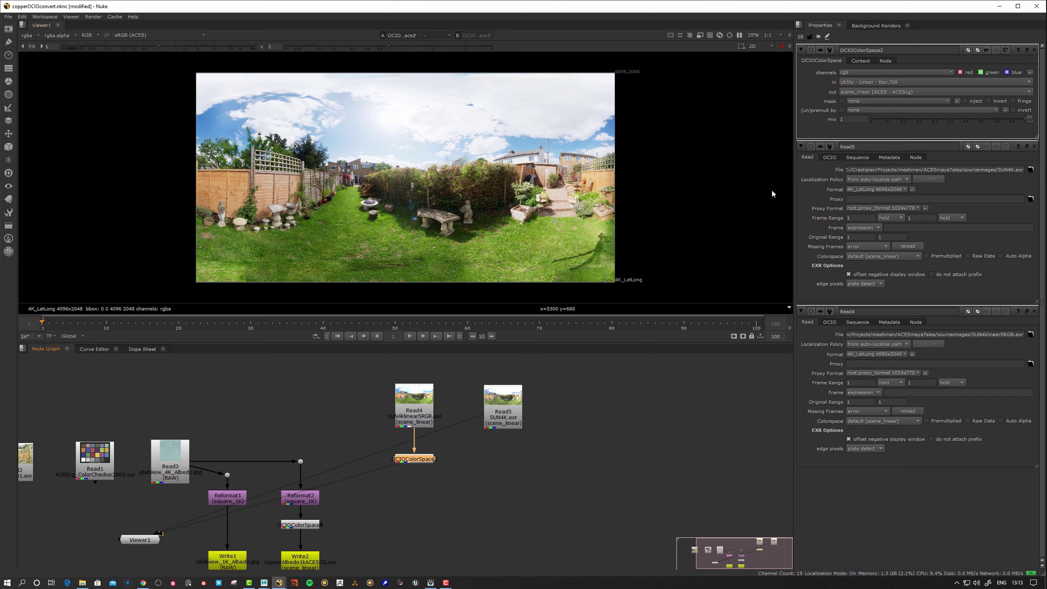
- Look over the OCIOColorSpace input options without changing them, move the SUN4K.exr Read node closer, and select the OCIOColorSpace node
{"action": "left_click", "coordinate": [869, 83]}
{"action": "left_click", "coordinate": [626, 416]}
{"action": "left_click_drag", "start_coordinate": [490, 405], "coordinate": [464, 418]}
{"action": "left_click", "coordinate": [425, 459]}
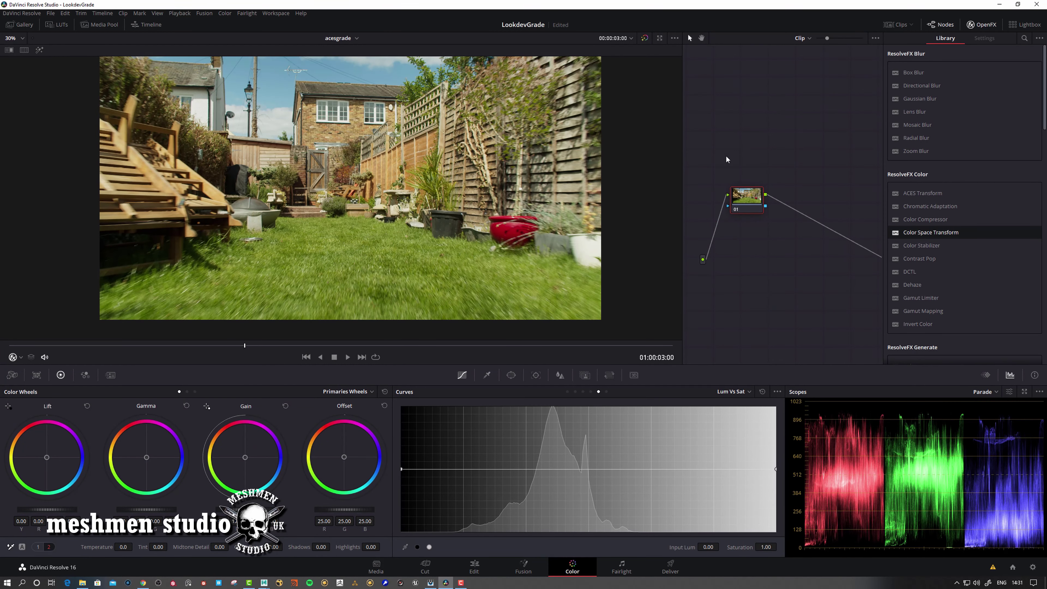
- Move the playhead to 01:00:03:02 and add a serial node after node 01, level with it
{"action": "left_click_drag", "start_coordinate": [747, 202], "coordinate": [748, 202]}
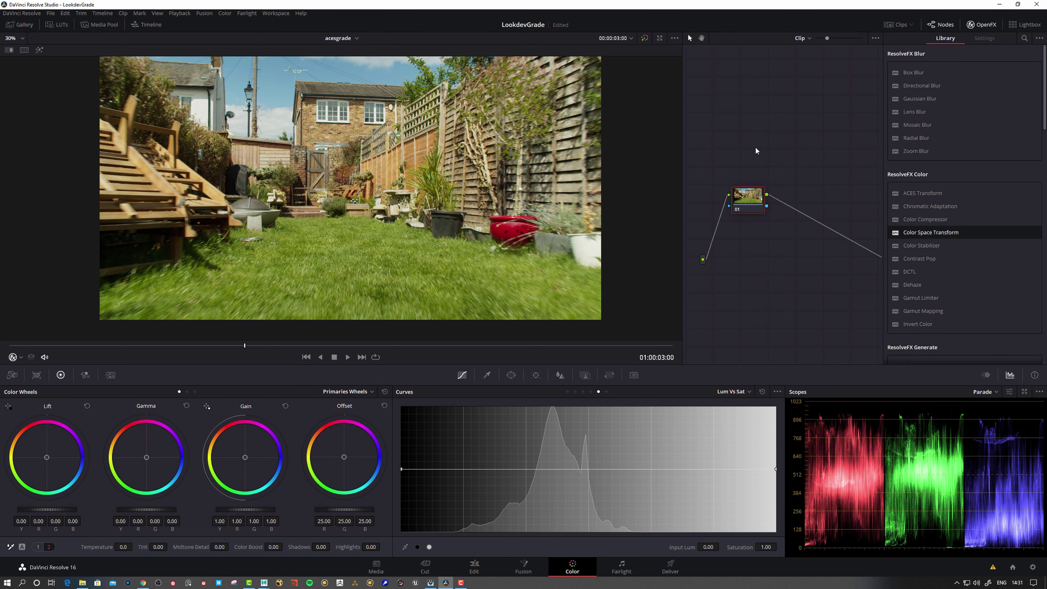
{"action": "mouse_move", "coordinate": [243, 351]}
{"action": "left_mouse_down"}
{"action": "mouse_move", "coordinate": [314, 351]}
{"action": "mouse_move", "coordinate": [251, 348]}
{"action": "left_mouse_up"}
{"action": "left_click_drag", "start_coordinate": [747, 198], "coordinate": [746, 199]}
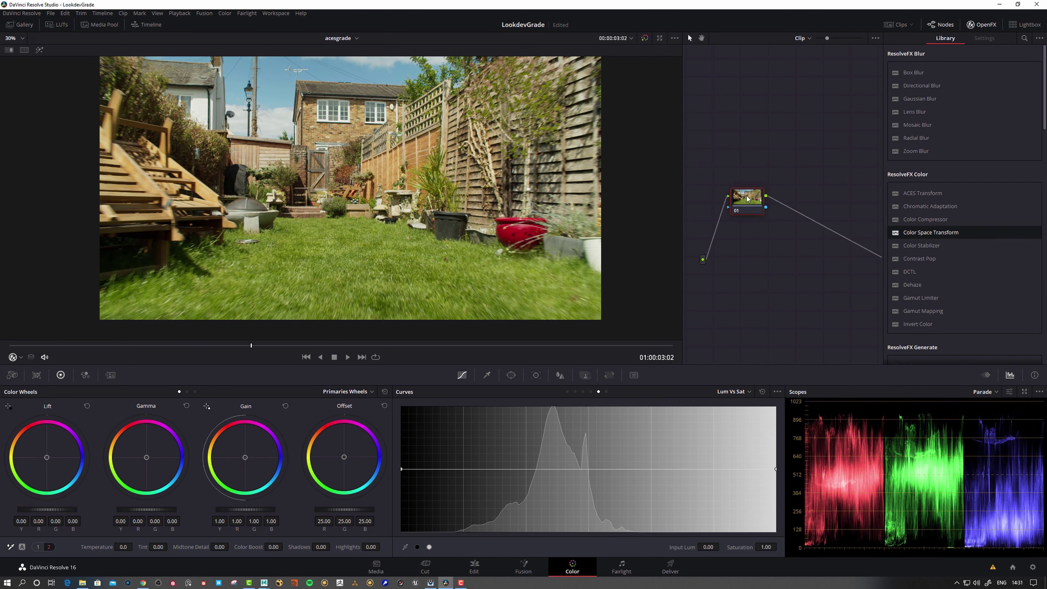
{"action": "key", "text": "ctrl+z"}
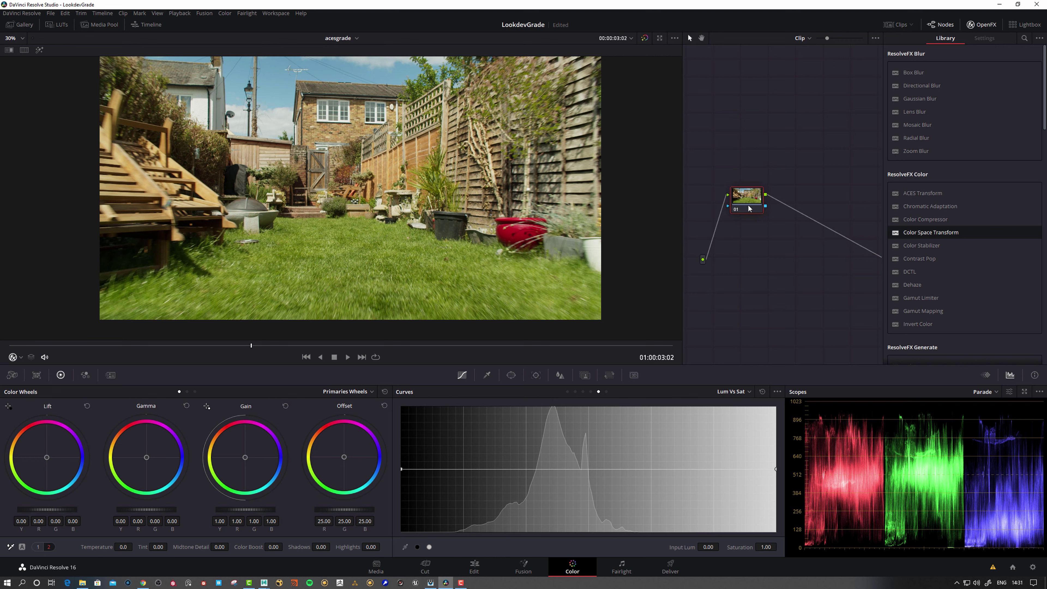
{"action": "left_click_drag", "start_coordinate": [748, 208], "coordinate": [751, 205]}
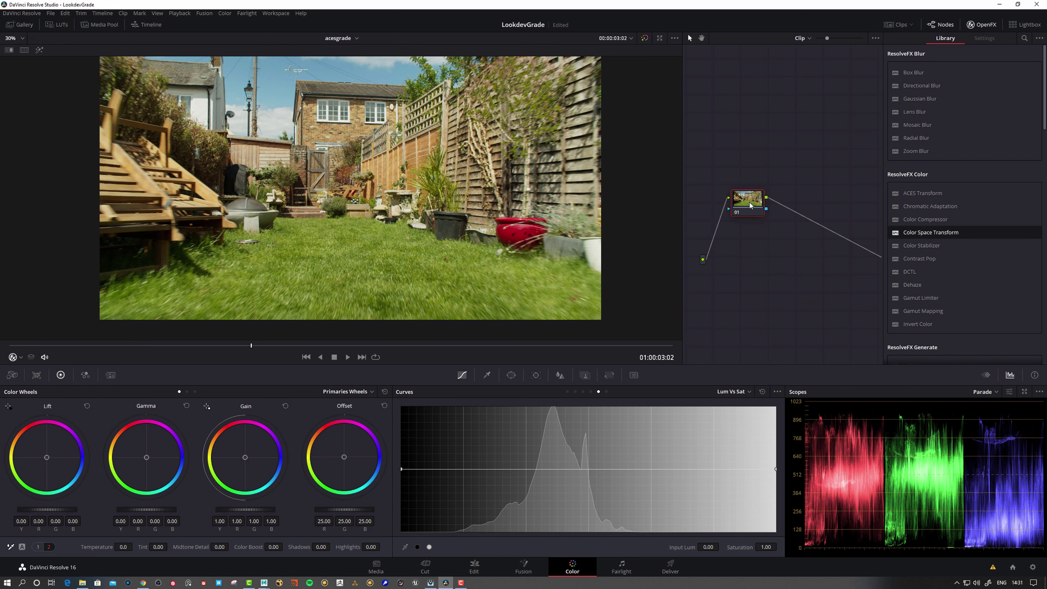
{"action": "key", "text": "alt+s"}
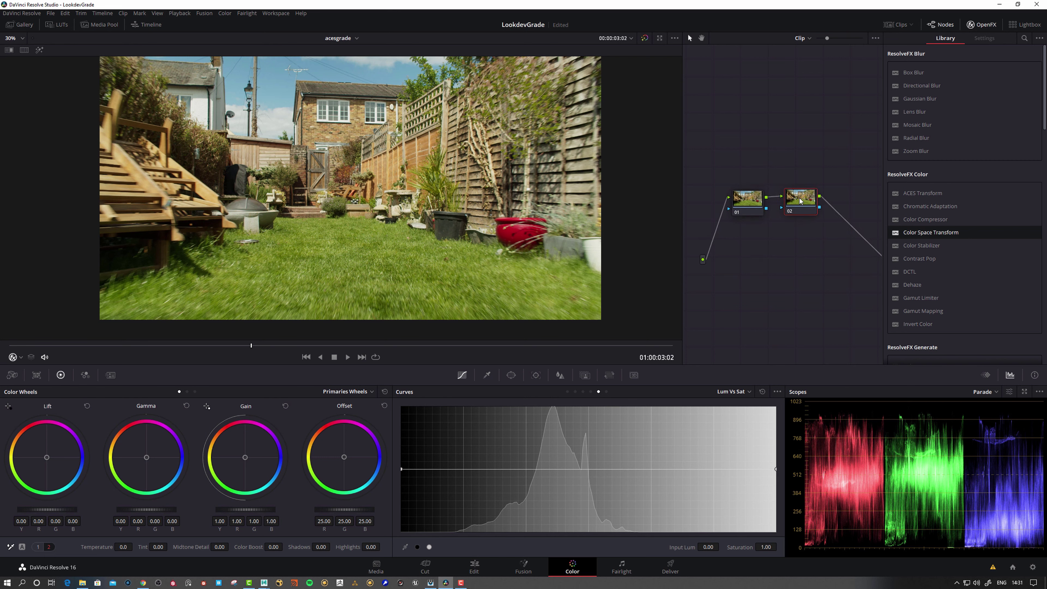
{"action": "left_click_drag", "start_coordinate": [801, 204], "coordinate": [800, 209]}
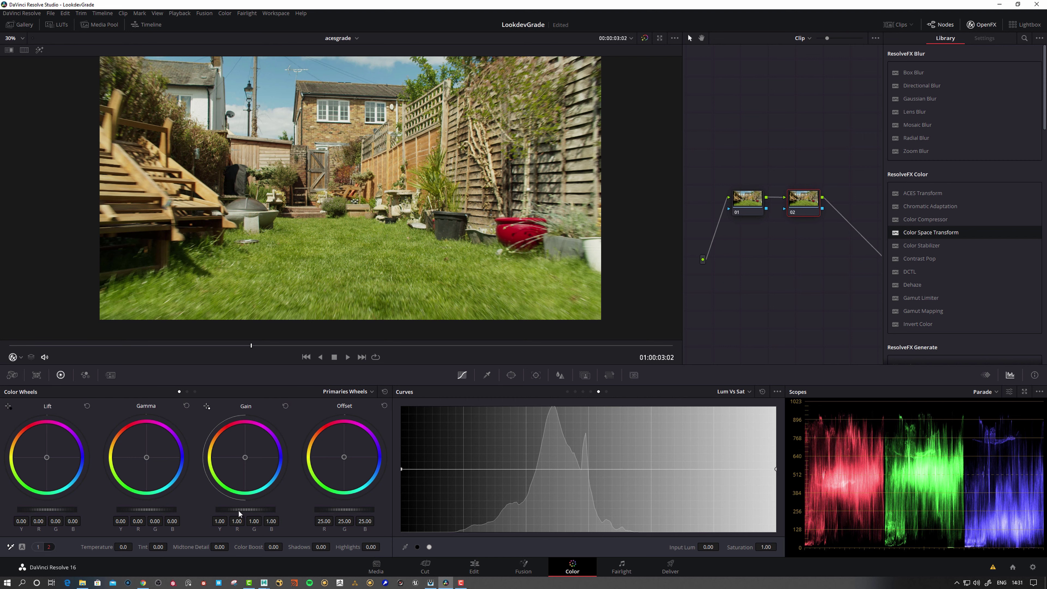
- On node 02, set the primary wheels to Gain 1.05, Lift -0.01 and Gamma 0.01
{"action": "left_click_drag", "start_coordinate": [240, 513], "coordinate": [254, 514]}
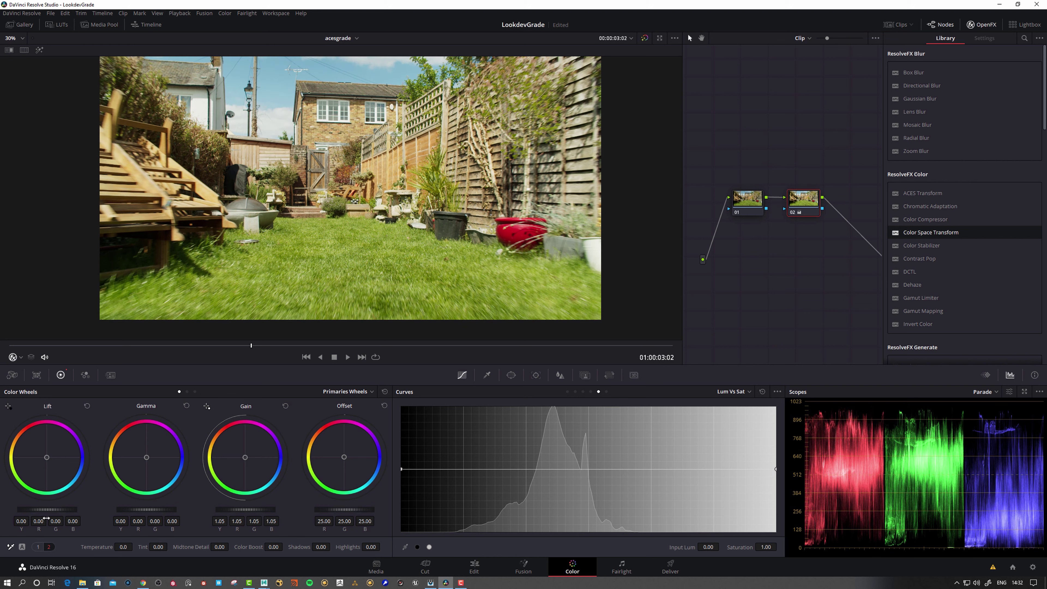
{"action": "left_click_drag", "start_coordinate": [55, 510], "coordinate": [50, 510]}
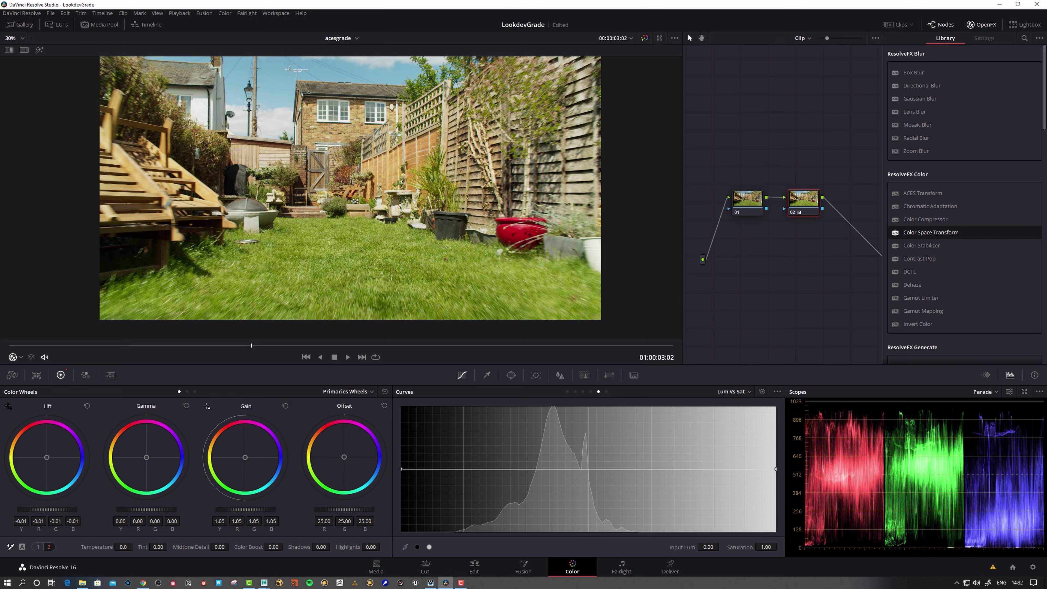
{"action": "left_click_drag", "start_coordinate": [147, 510], "coordinate": [142, 518]}
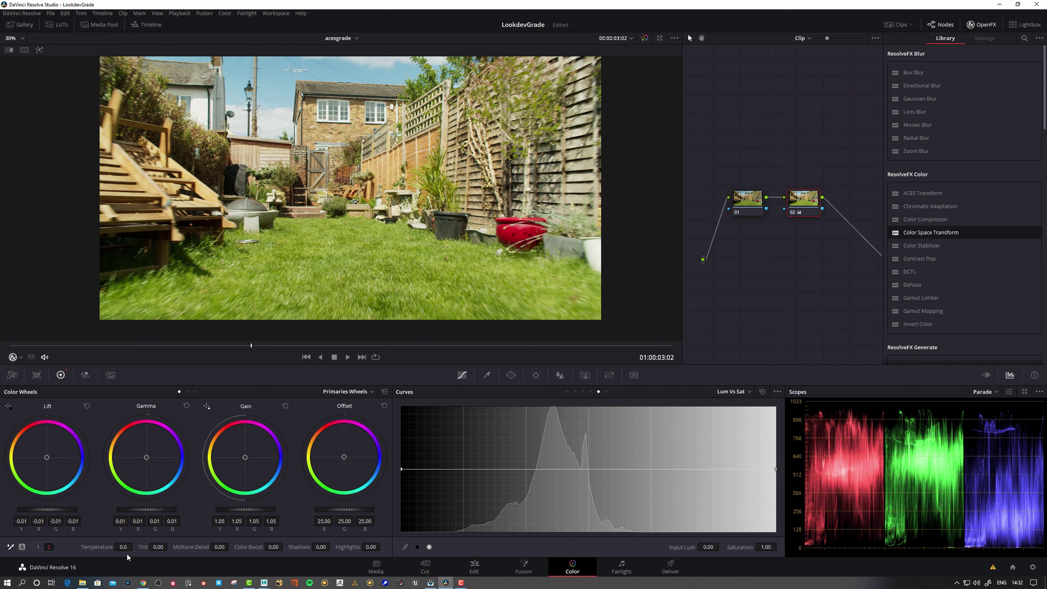
- Set node 02's saturation to 46.80 and its color temperature to 240.0
{"action": "left_click", "coordinate": [38, 547]}
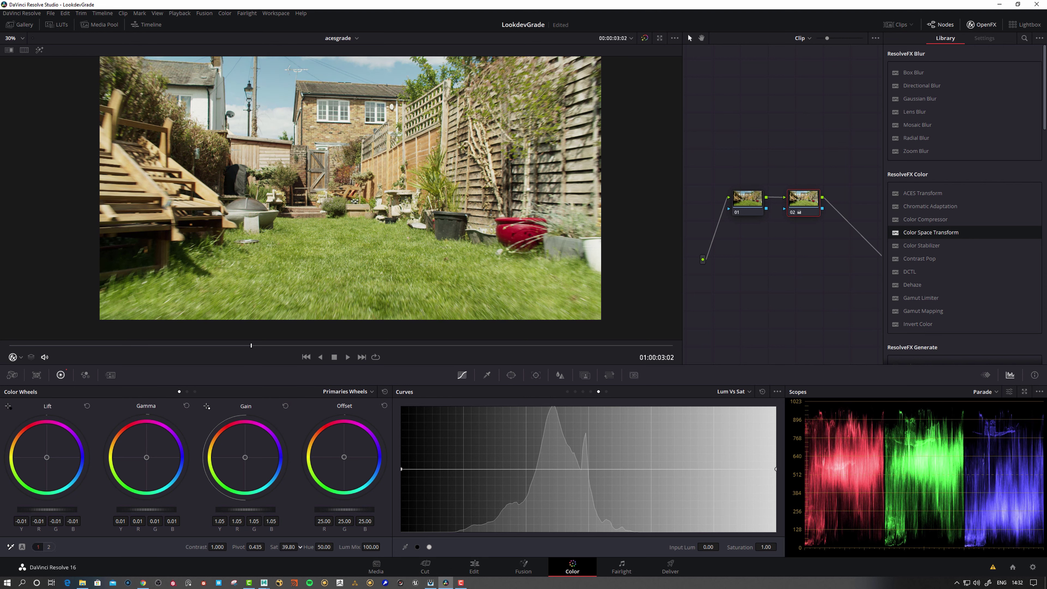
{"action": "left_click_drag", "start_coordinate": [289, 547], "coordinate": [301, 548]}
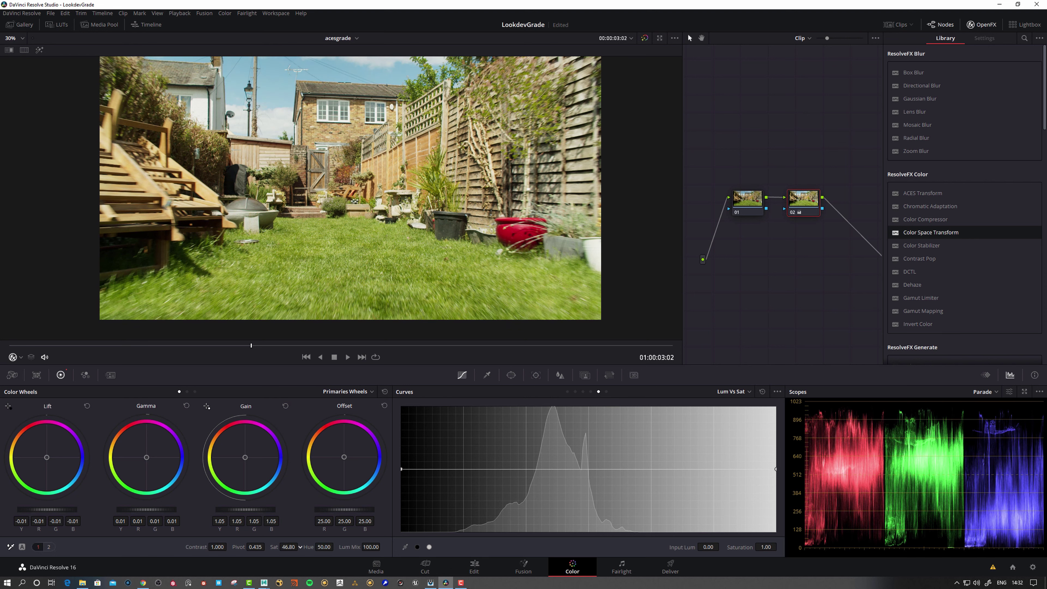
{"action": "left_click", "coordinate": [48, 547]}
{"action": "left_click_drag", "start_coordinate": [135, 547], "coordinate": [135, 547]}
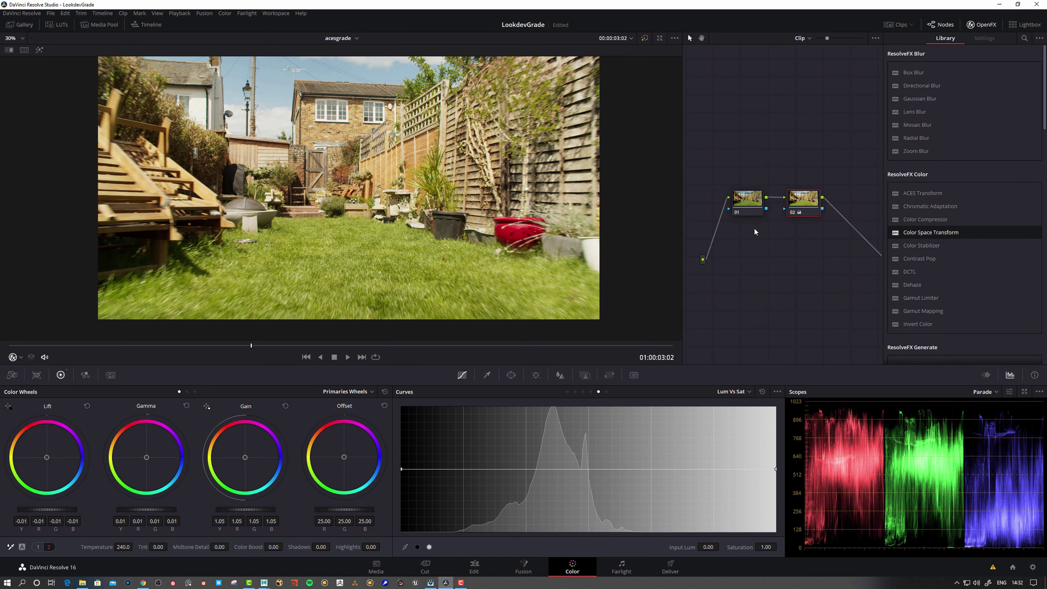
- Add a serial node after node 02 and apply the Color Space Transform effect to it
{"action": "left_click_drag", "start_coordinate": [794, 213], "coordinate": [801, 208]}
{"action": "middle_click_drag", "start_coordinate": [802, 207], "coordinate": [775, 224]}
{"action": "key", "text": "alt+s"}
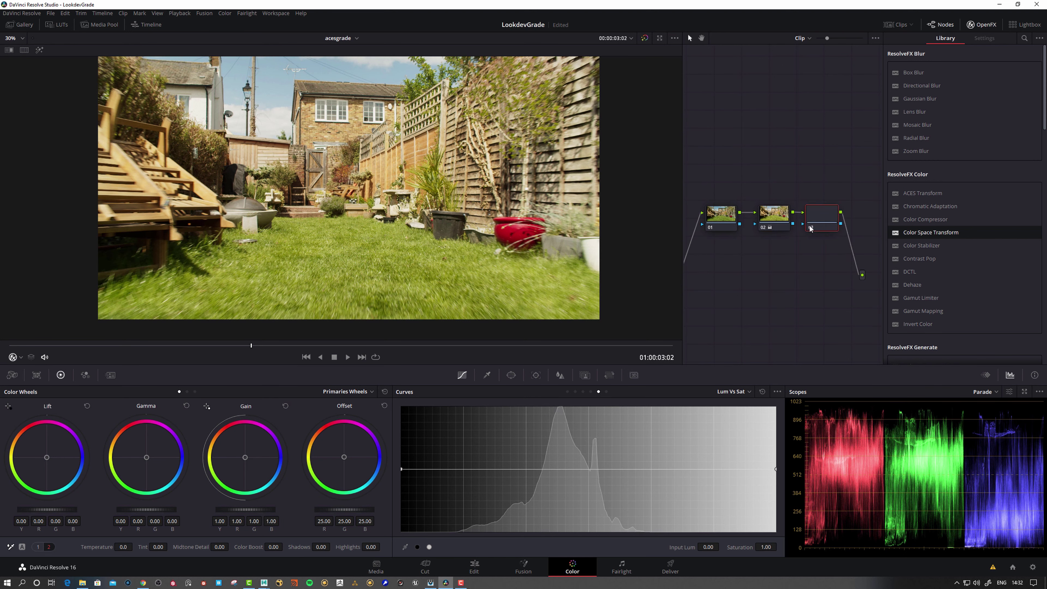
{"action": "left_click_drag", "start_coordinate": [915, 233], "coordinate": [833, 218]}
{"action": "key", "text": "alt+o"}
{"action": "key", "text": "ctrl+z"}
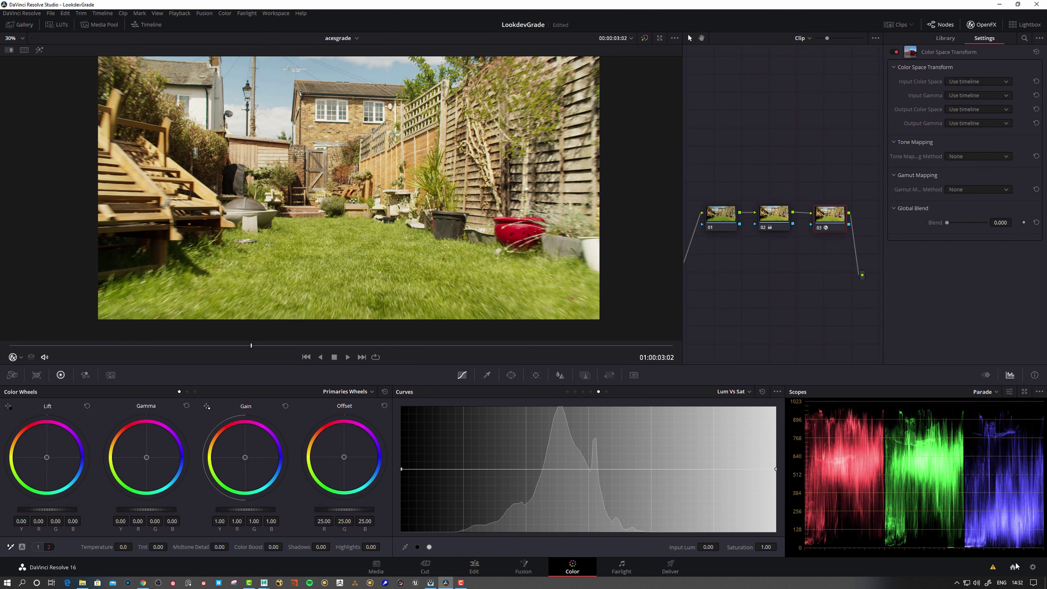
- From the render location browser, create a folder named plateACEScg inside the project's sourceimages folder
{"action": "left_click", "coordinate": [671, 570]}
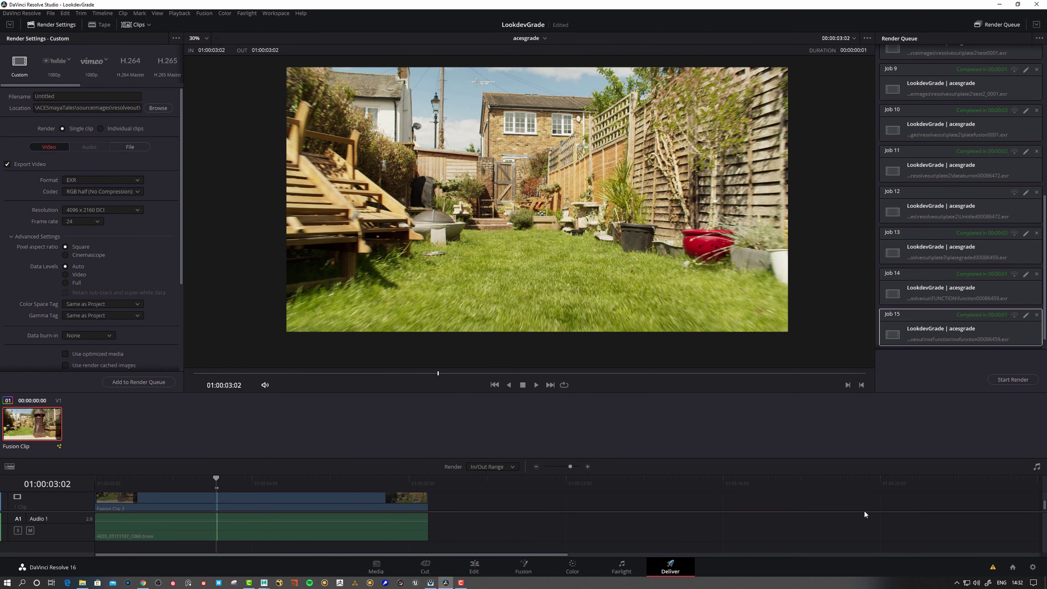
{"action": "left_click", "coordinate": [158, 108]}
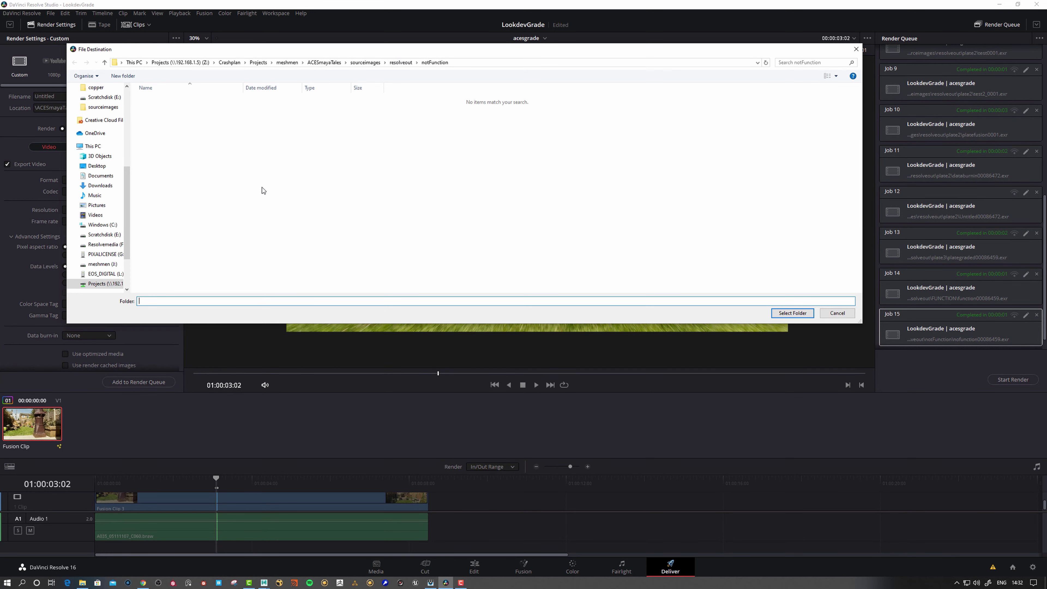
{"action": "left_click", "coordinate": [371, 63]}
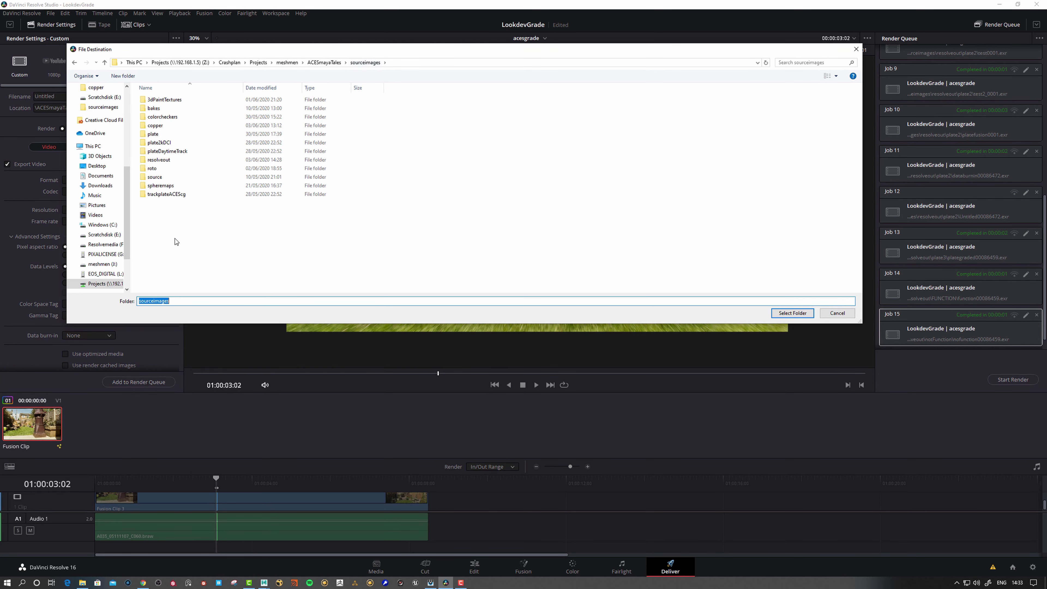
{"action": "right_click", "coordinate": [175, 238]}
{"action": "mouse_move", "coordinate": [251, 316]}
{"action": "left_click", "coordinate": [285, 313]}
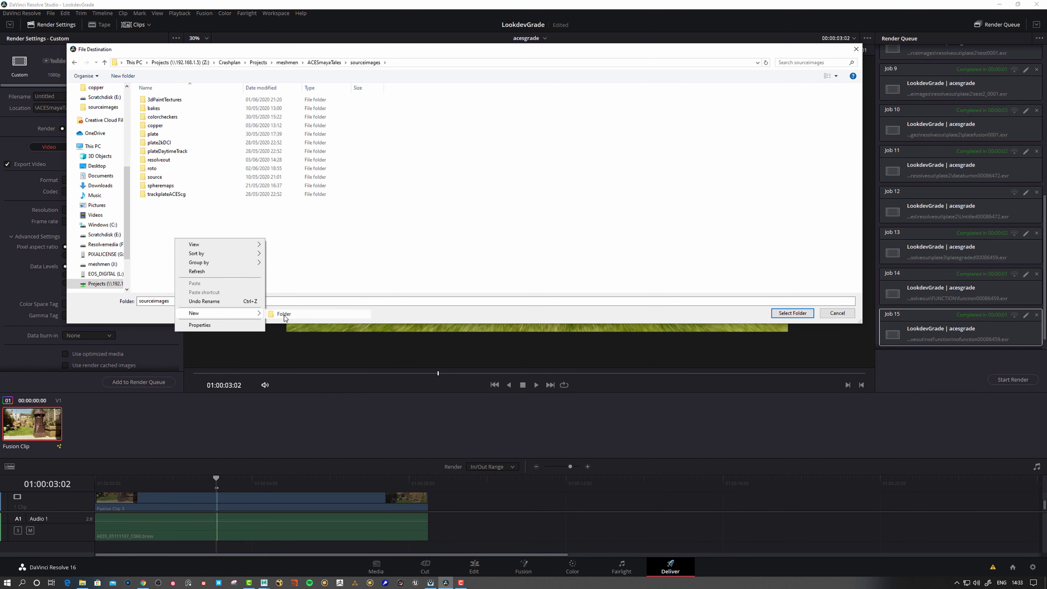
{"action": "type", "text": "plateACES"}
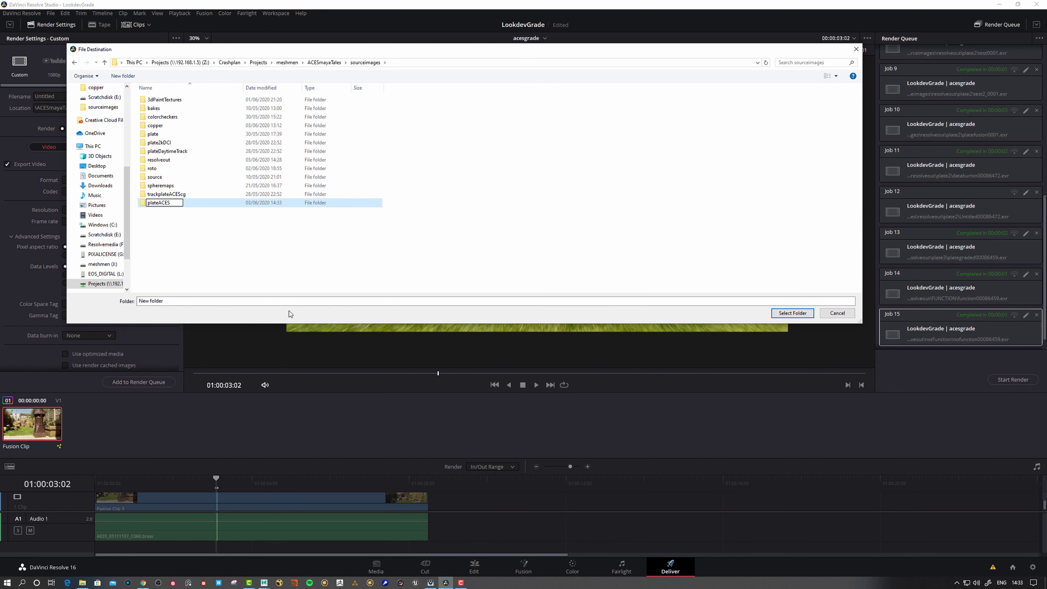
{"action": "type", "text": "cg"}
{"action": "key", "text": "Return"}
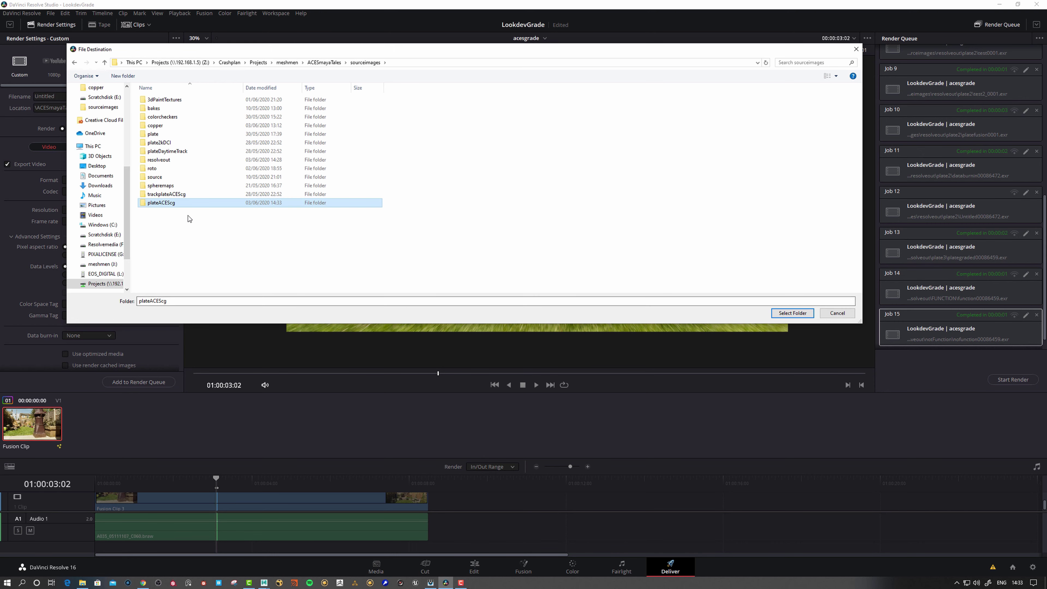
- Choose the plateACEScg folder as the render location and set the output filename to acesplate
{"action": "double_click", "coordinate": [165, 204]}
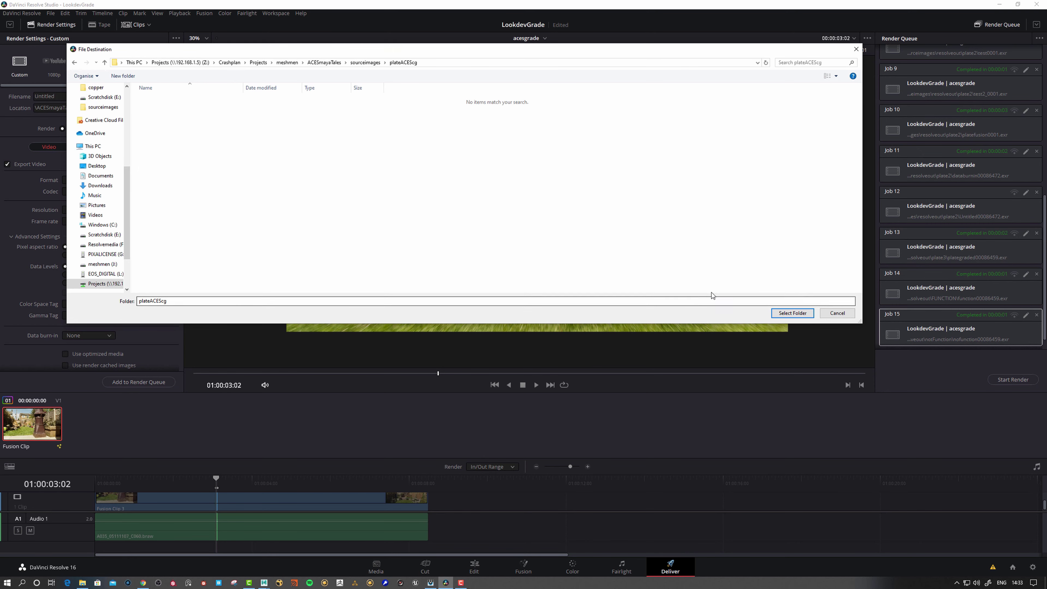
{"action": "left_click", "coordinate": [792, 312]}
{"action": "double_click", "coordinate": [45, 96]}
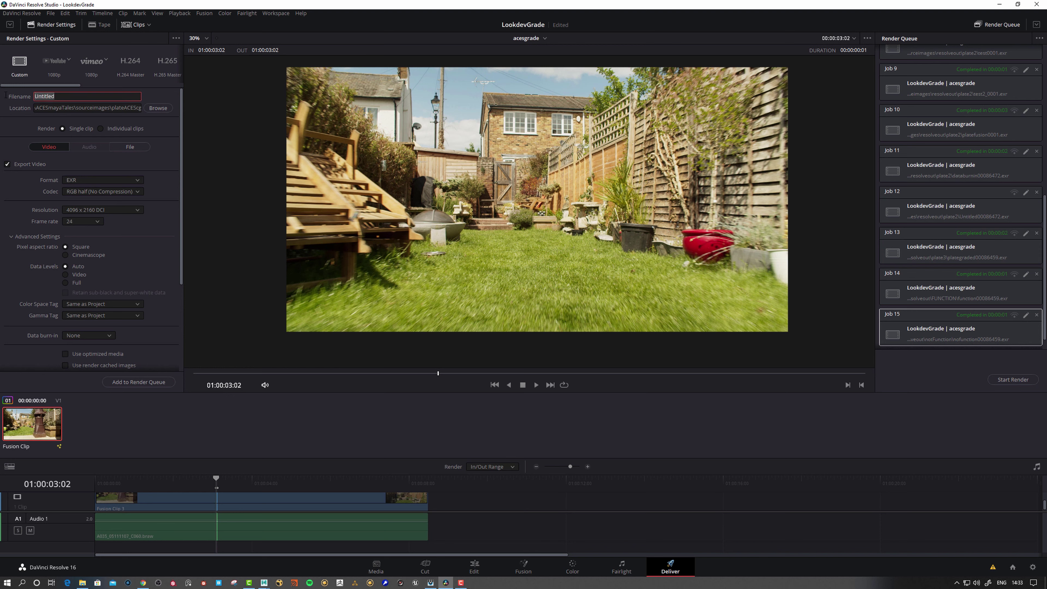
{"action": "type", "text": "acesplate"}
- Set the project's ACES Output Device Transform to ACEScg and save the project settings
{"action": "left_click", "coordinate": [1033, 567]}
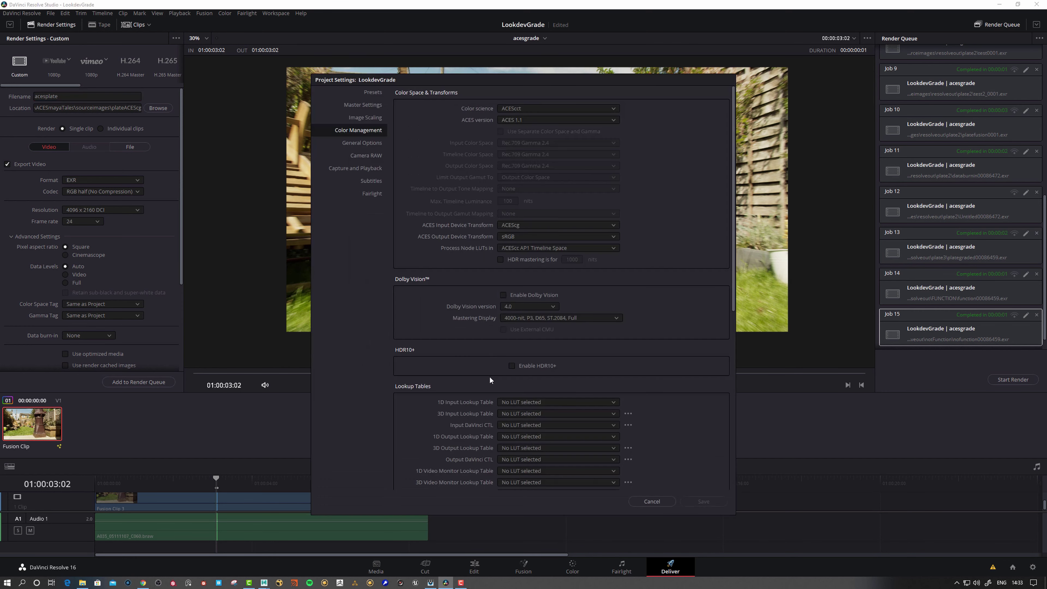
{"action": "left_click", "coordinate": [523, 236]}
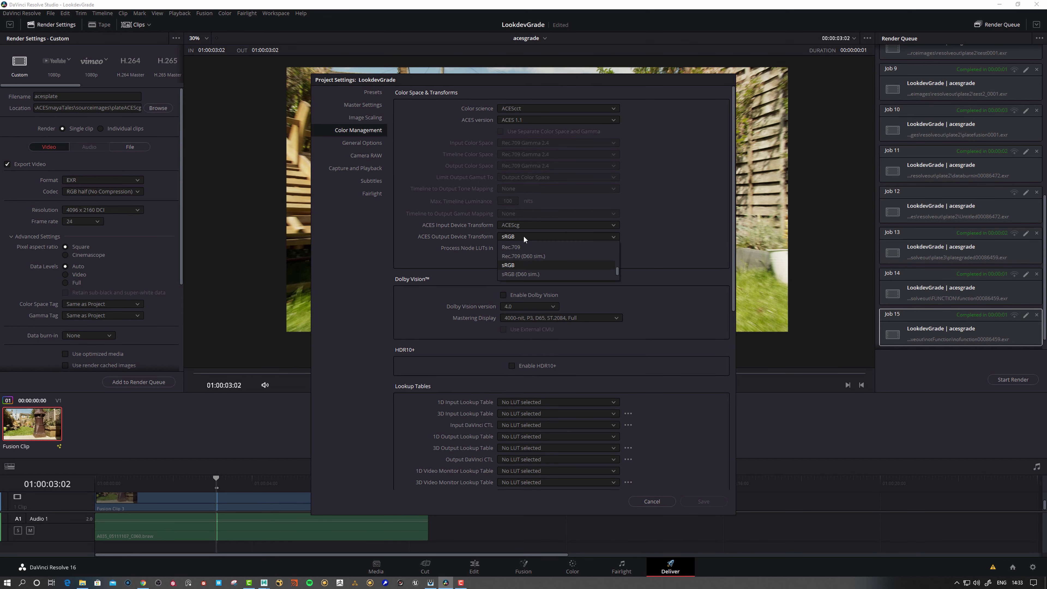
{"action": "left_click", "coordinate": [525, 237]}
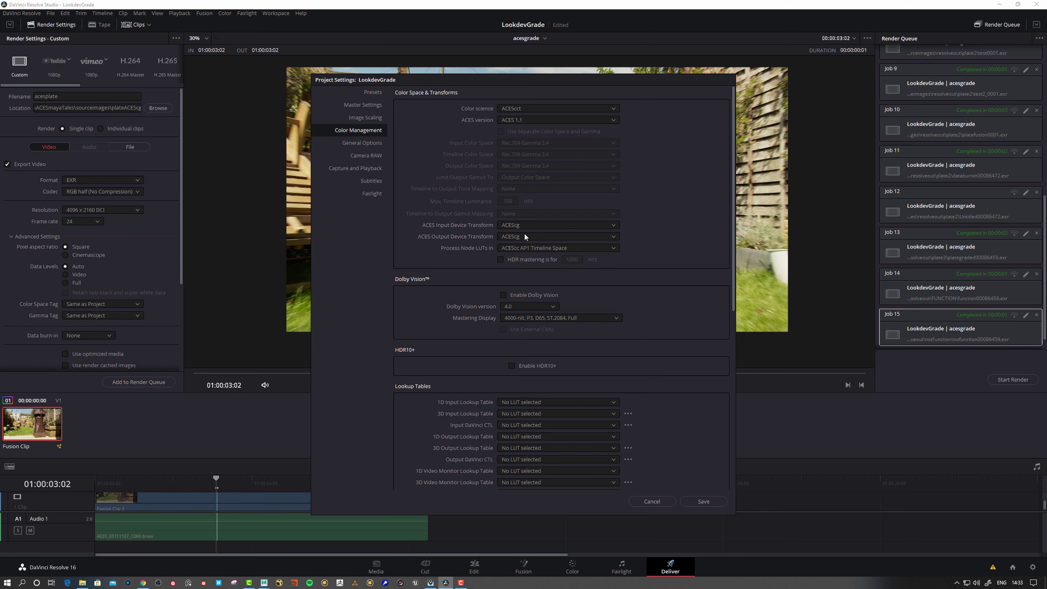
{"action": "left_click", "coordinate": [701, 501]}
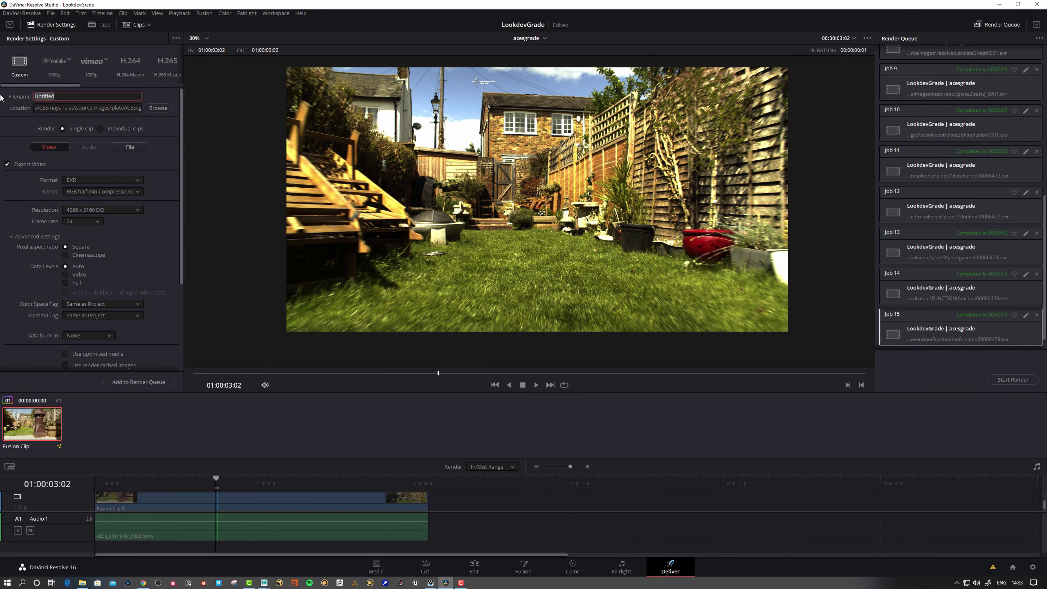
- Name the output file acesplate, queue the EXR render job and render it
{"action": "type", "text": "acesplate"}
{"action": "left_click", "coordinate": [136, 382]}
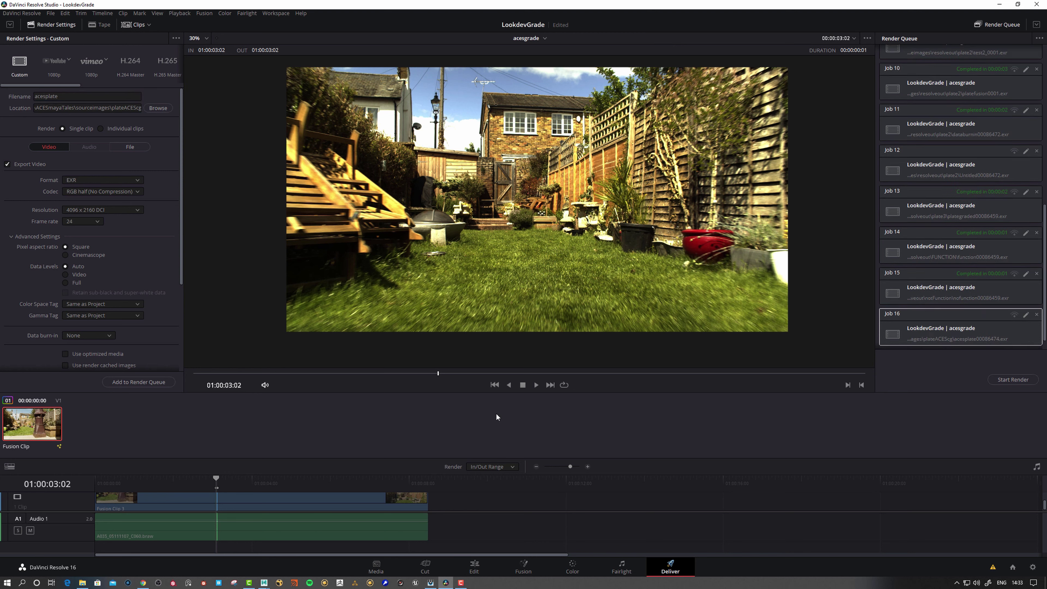
{"action": "left_click", "coordinate": [1013, 380]}
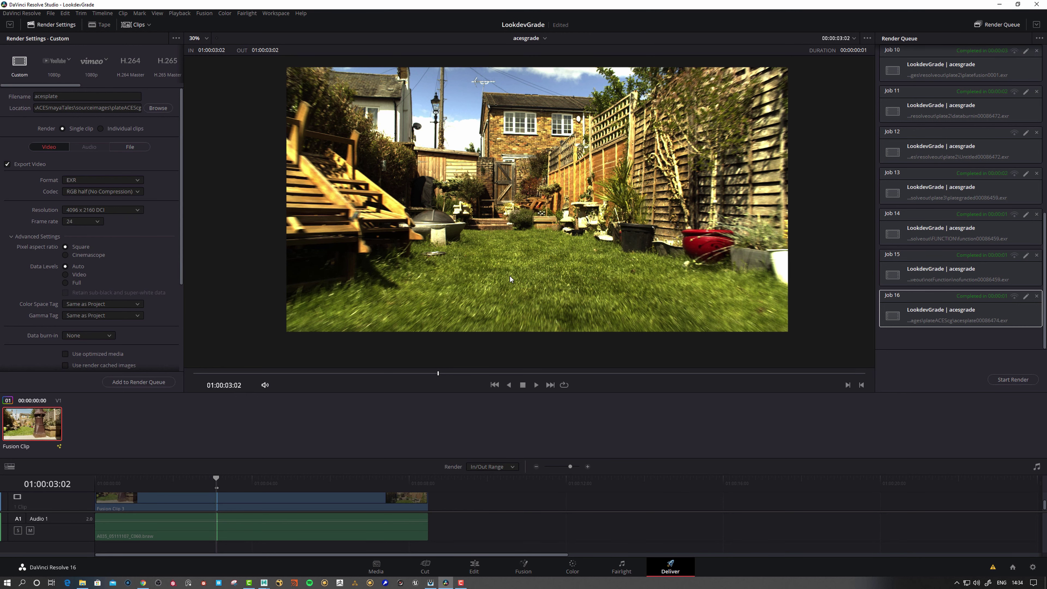
- Set the project's ACES Output Device Transform to sRGB, save the settings and return to the Color page
{"action": "left_click", "coordinate": [1032, 568]}
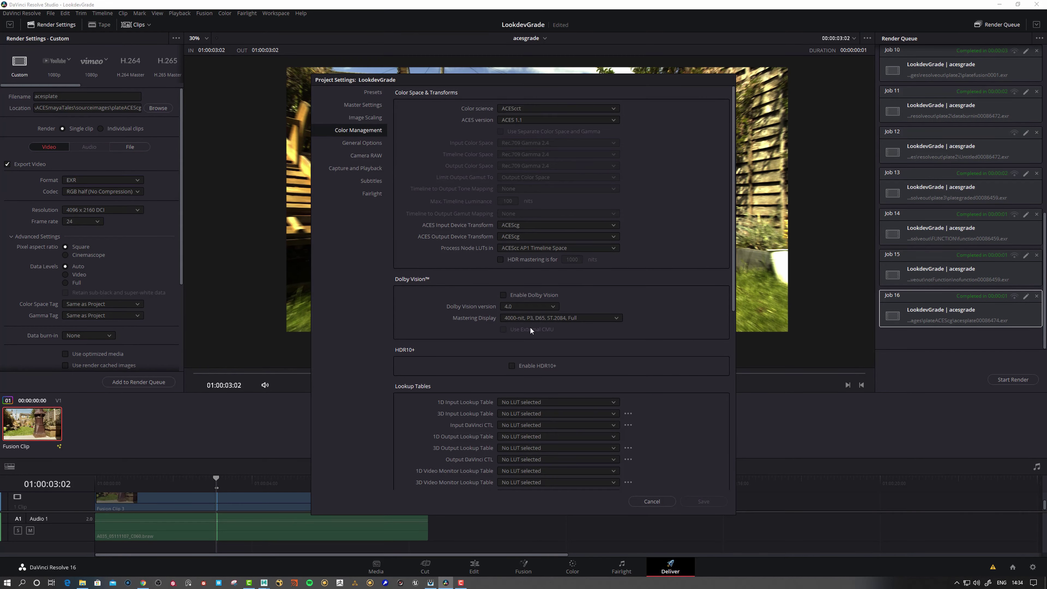
{"action": "left_click", "coordinate": [514, 236]}
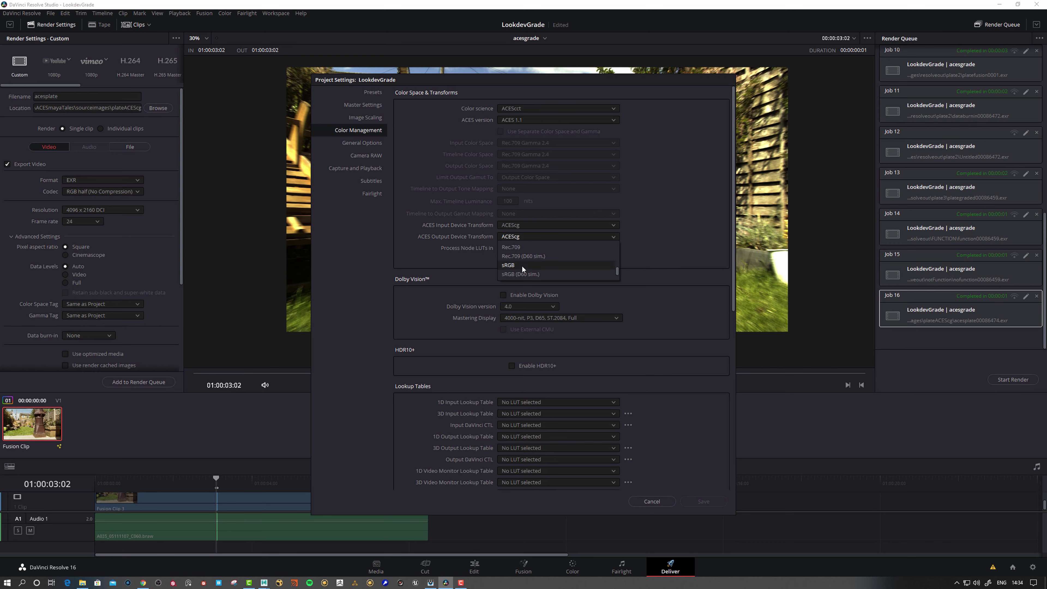
{"action": "scroll", "coordinate": [522, 266], "scroll_direction": "up", "scroll_amount": 2}
{"action": "left_click", "coordinate": [511, 268]}
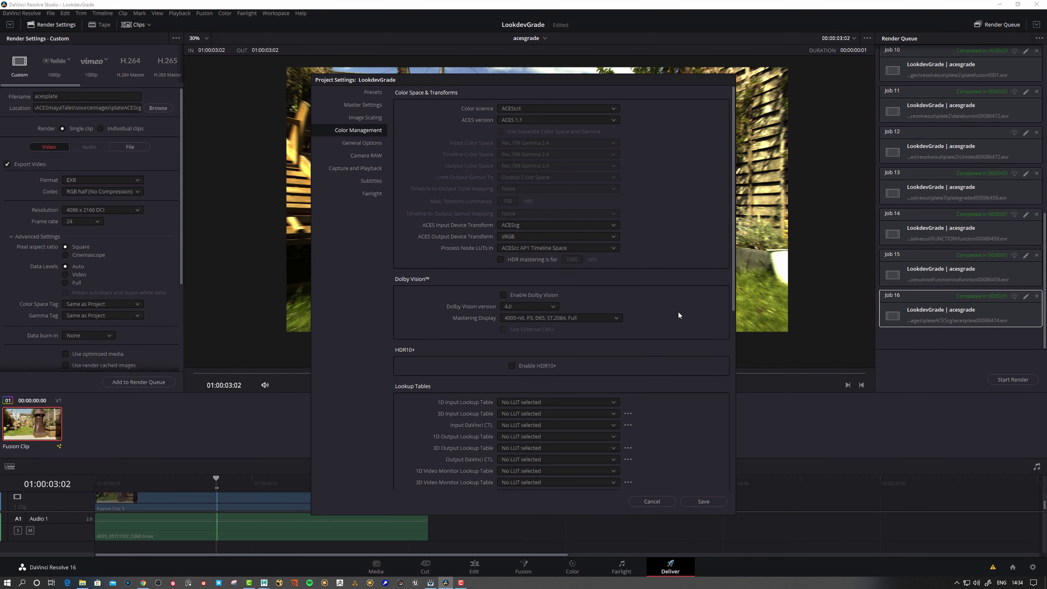
{"action": "left_click", "coordinate": [704, 501]}
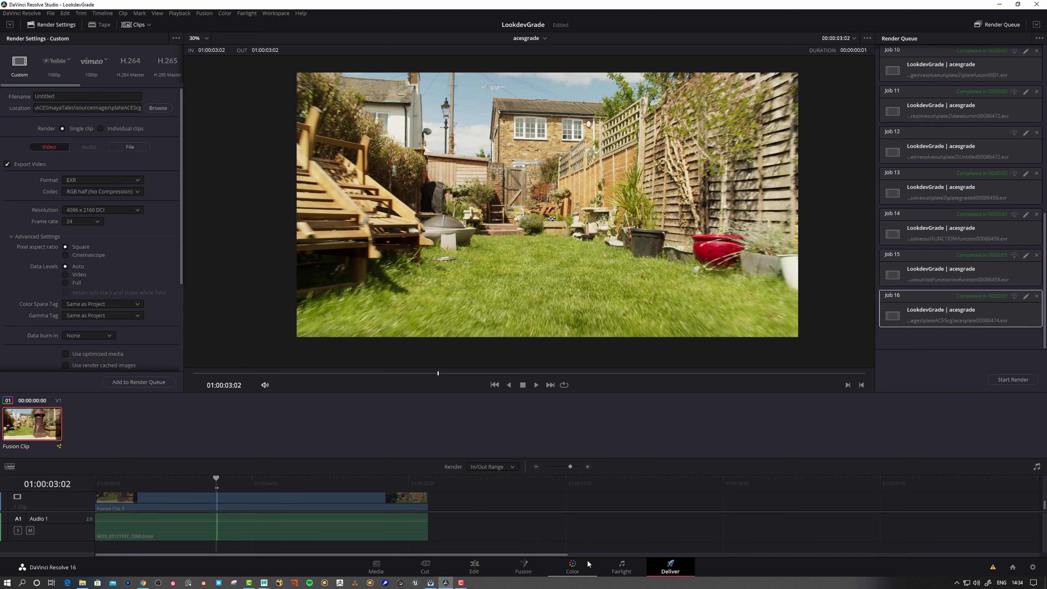
{"action": "left_click", "coordinate": [577, 568]}
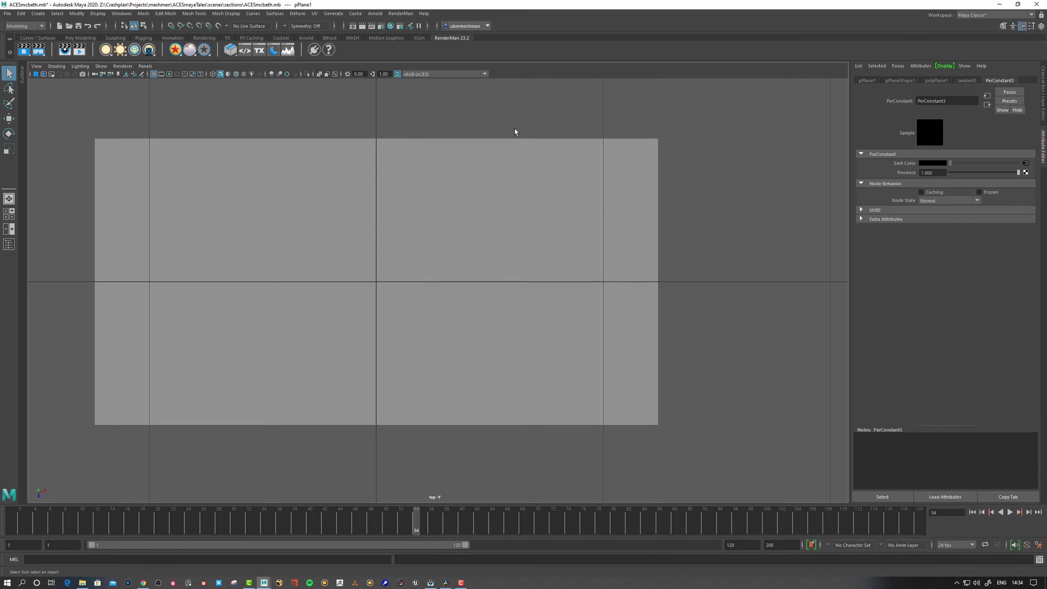
- Load the exported ACEScg plate into the PxrTexture feeding the PxrConstant's emit color and inspect the plane's viewport render
{"action": "left_click", "coordinate": [1026, 163]}
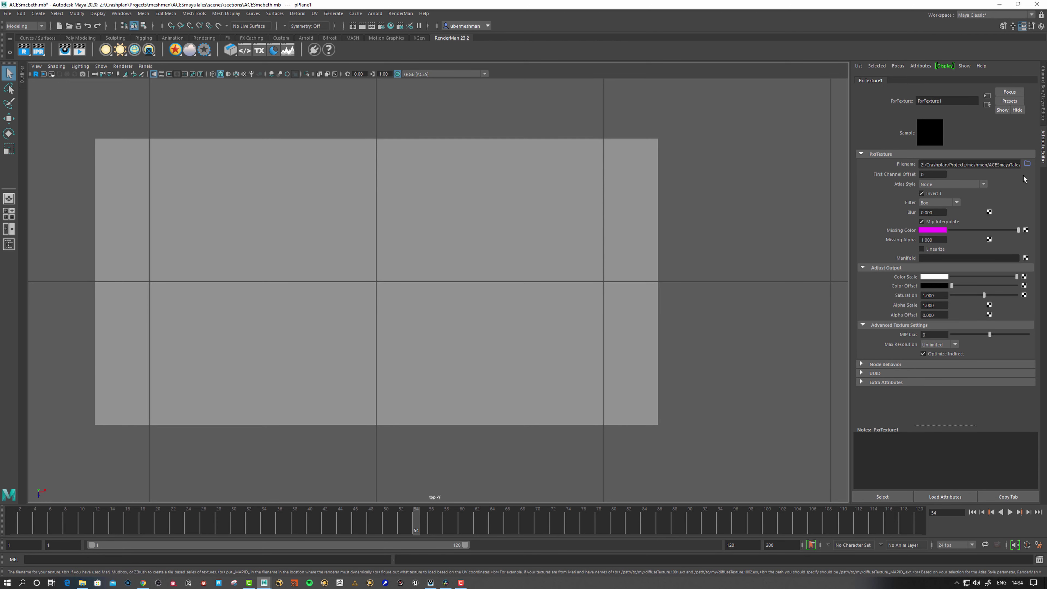
{"action": "left_click", "coordinate": [1028, 163]}
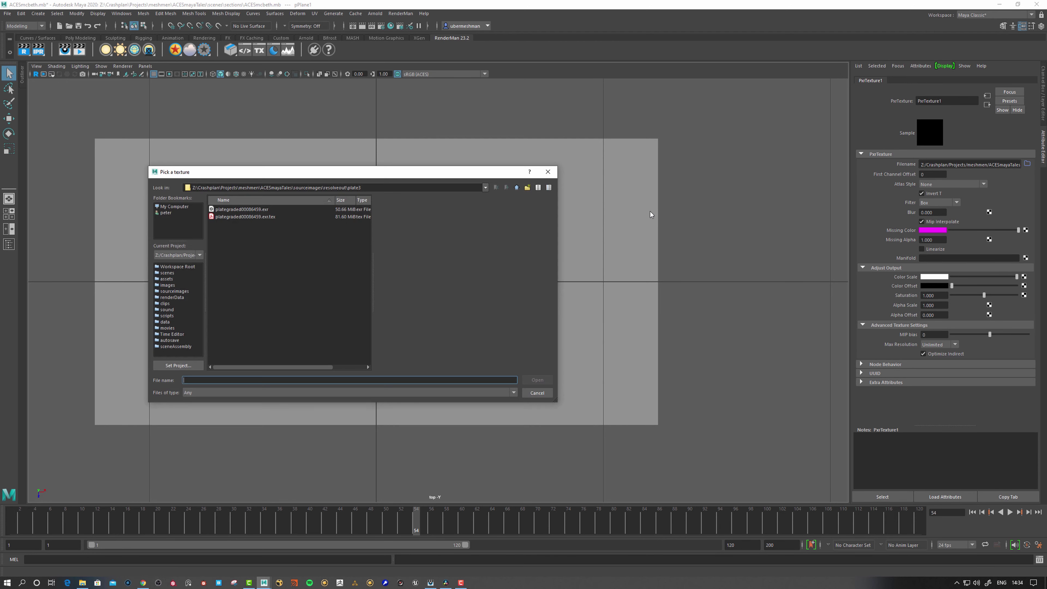
{"action": "left_click", "coordinate": [481, 188]}
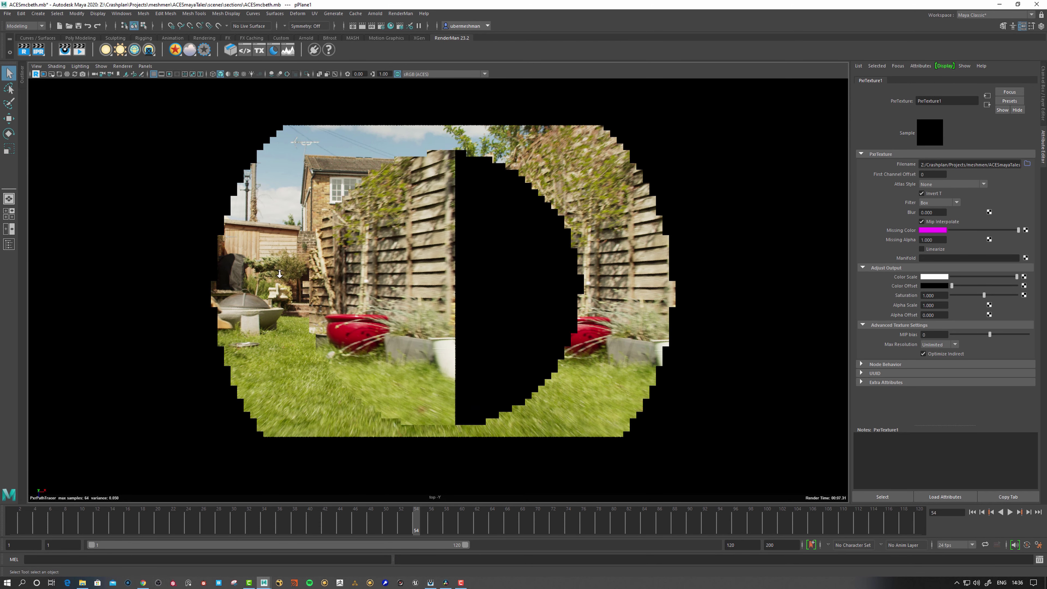
{"action": "middle_click_drag", "start_coordinate": [279, 274], "coordinate": [339, 281], "text": "alt"}
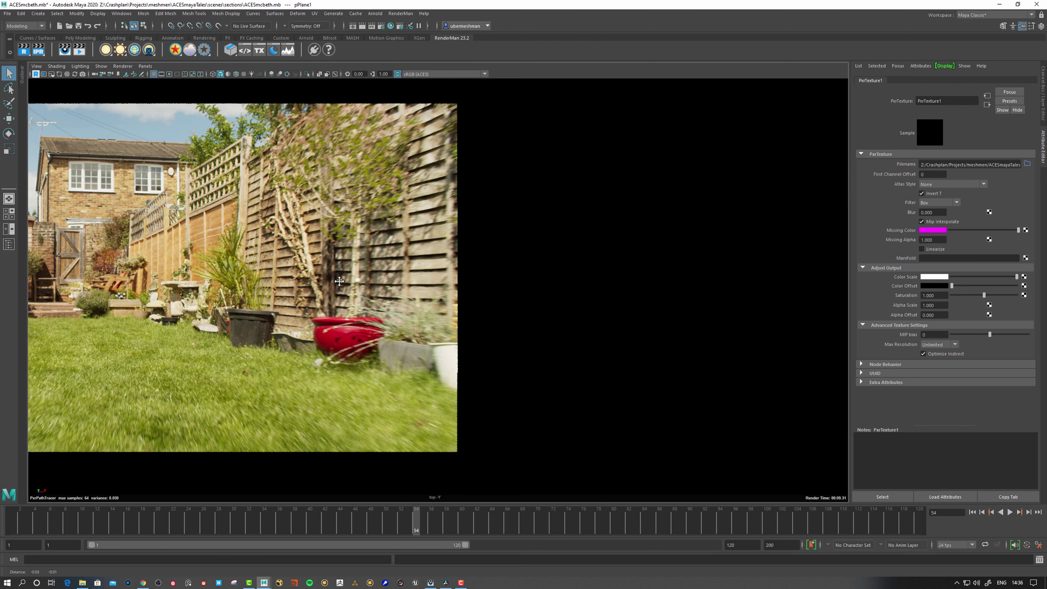
{"action": "mouse_move", "coordinate": [339, 281]}
{"action": "right_mouse_down", "text": "alt"}
{"action": "mouse_move", "coordinate": [326, 286]}
{"action": "mouse_move", "coordinate": [336, 285]}
{"action": "right_mouse_up", "text": "alt"}
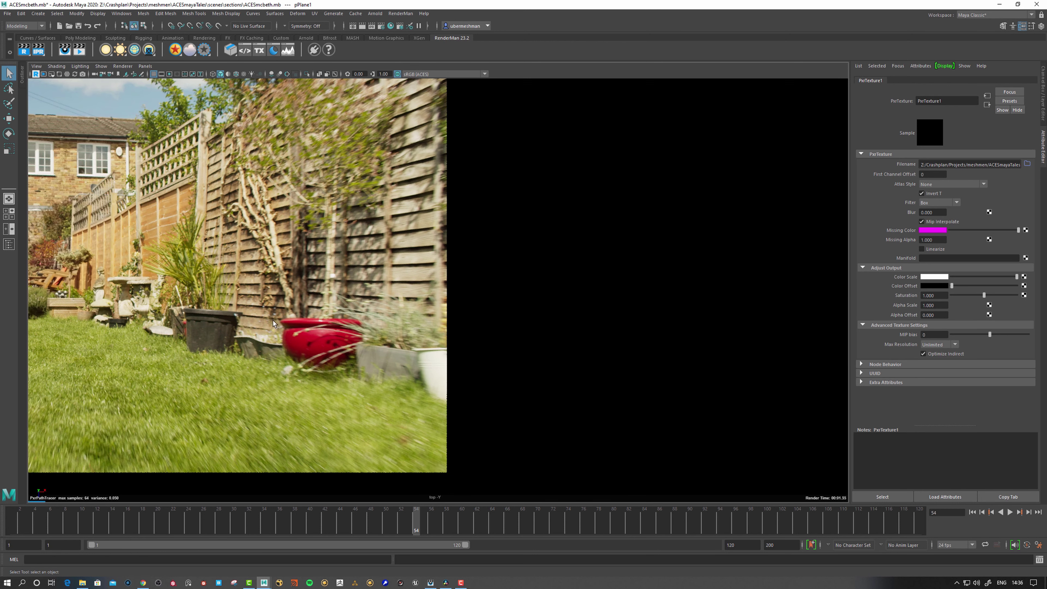
- Switch to DaVinci Resolve and place its window beside the Maya render with the whole graded plate in view
{"action": "key", "text": "alt+Tab"}
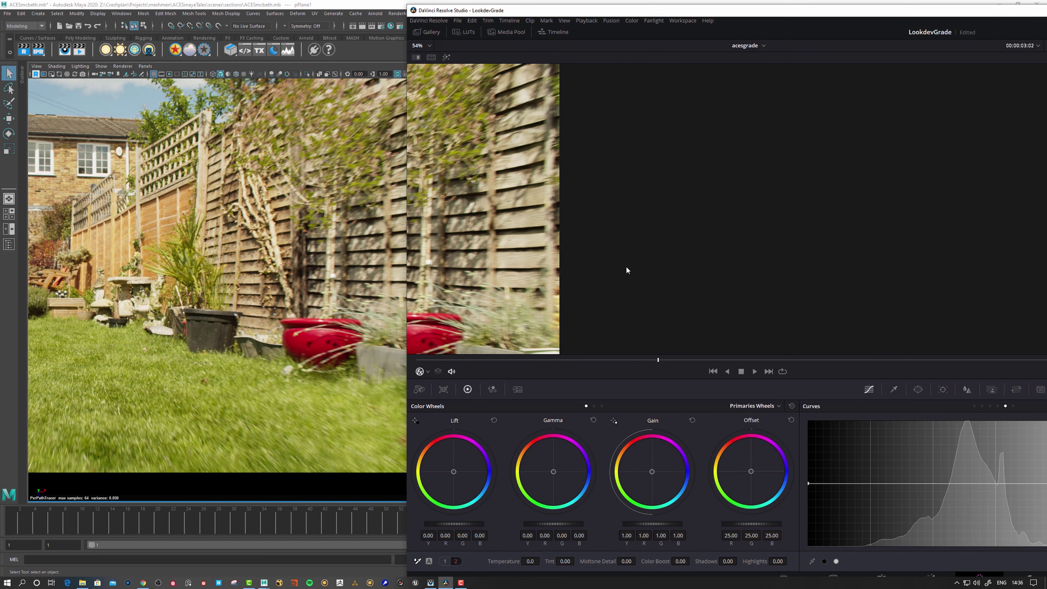
{"action": "left_click_drag", "start_coordinate": [654, 15], "coordinate": [538, 17]}
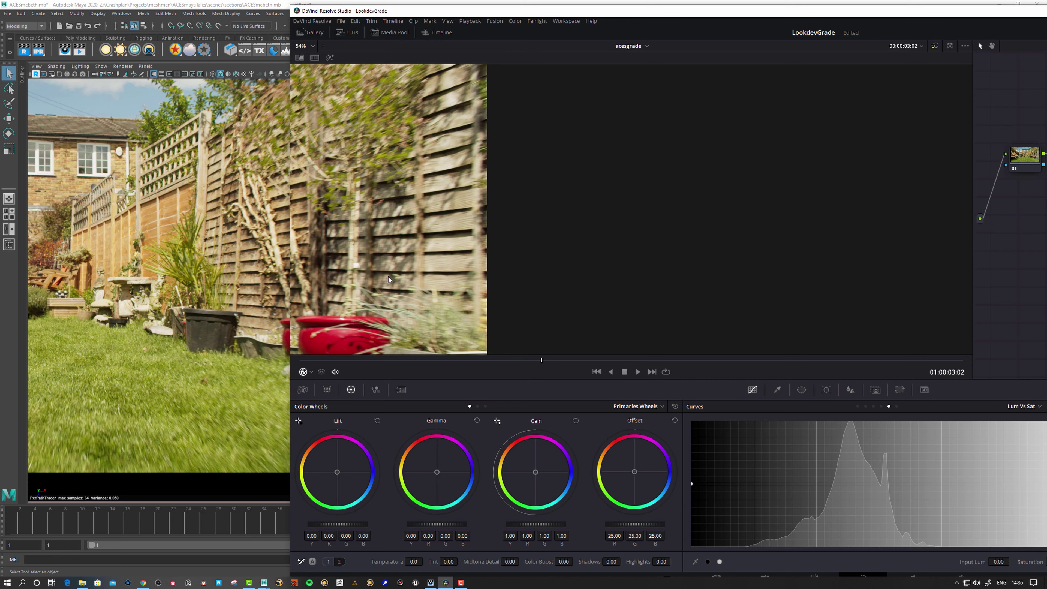
{"action": "scroll", "coordinate": [389, 280], "scroll_direction": "down", "scroll_amount": 5}
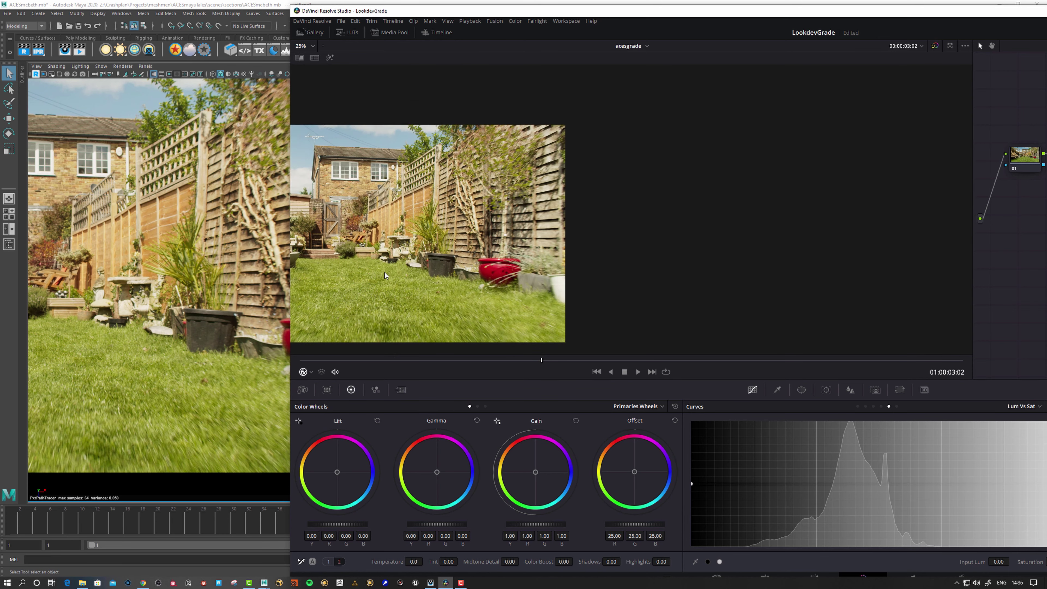
{"action": "scroll", "coordinate": [386, 275], "scroll_direction": "down", "scroll_amount": 3}
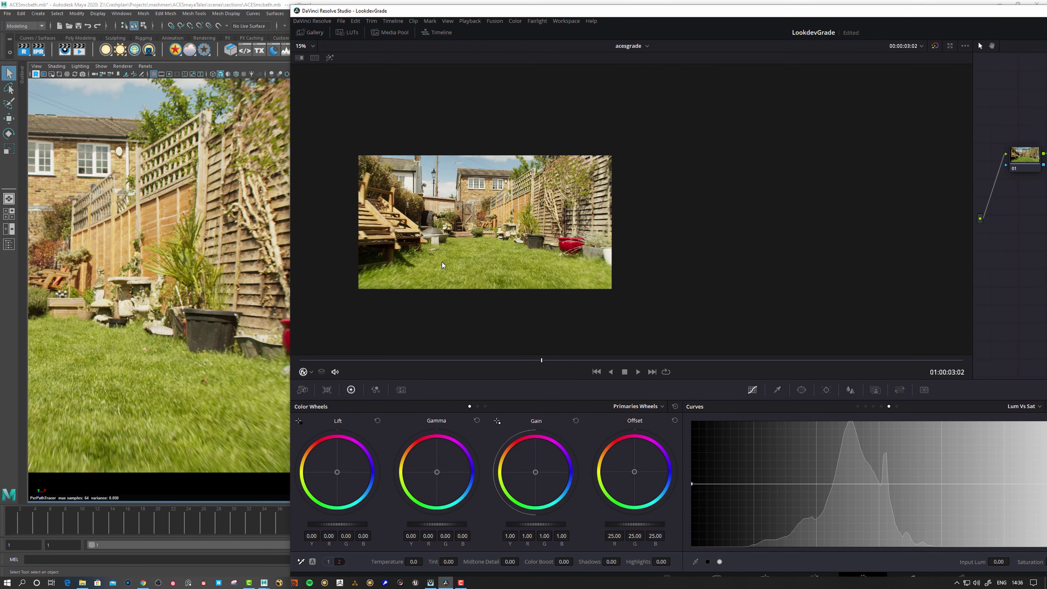
{"action": "scroll", "coordinate": [443, 266], "scroll_direction": "up", "scroll_amount": 2}
{"action": "left_click_drag", "start_coordinate": [902, 13], "coordinate": [855, 16]}
- Toggle grade node 02 off and on repeatedly to compare the plate with and without its correction
{"action": "left_click", "coordinate": [1031, 163]}
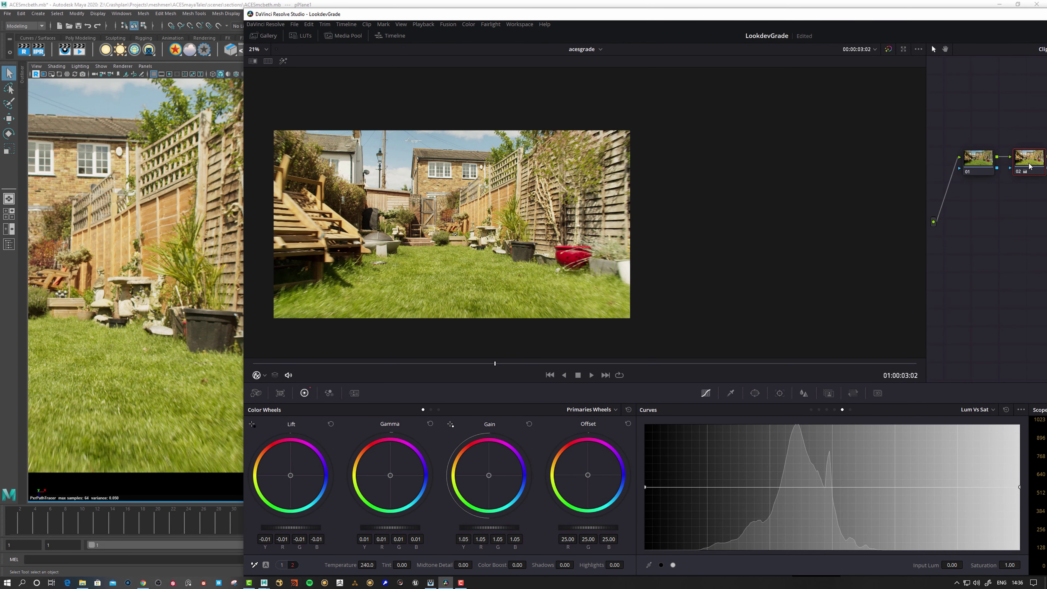
{"action": "key", "text": "ctrl+d"}
{"action": "key", "text": "ctrl+d"}
{"action": "key", "text": "ctrl+d"}
{"action": "key", "text": "ctrl+d"}
{"action": "key", "text": "ctrl+d"}
{"action": "key", "text": "ctrl+d"}
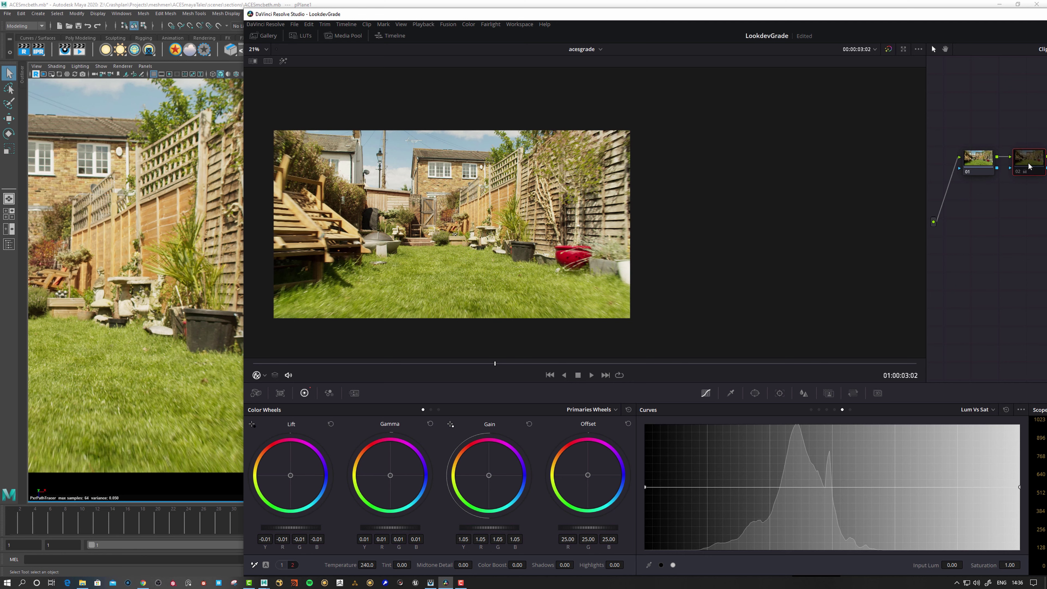
{"action": "key", "text": "ctrl+d"}
{"action": "key", "text": "ctrl+d"}
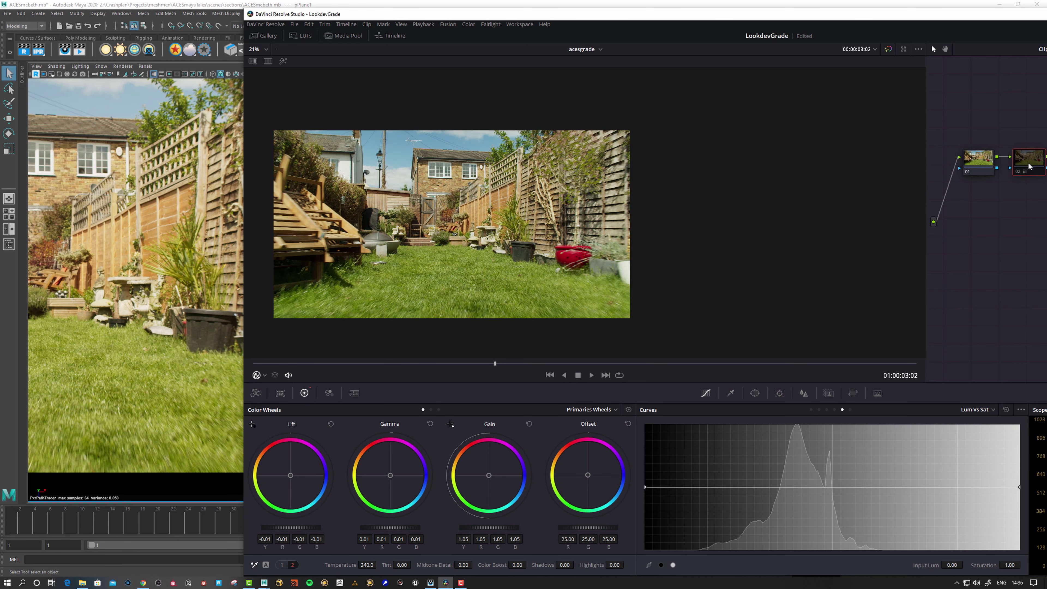
{"action": "left_click_drag", "start_coordinate": [1028, 167], "coordinate": [1027, 168]}
{"action": "left_click_drag", "start_coordinate": [1024, 166], "coordinate": [1021, 166]}
{"action": "key", "text": "ctrl+d"}
{"action": "key", "text": "ctrl+d"}
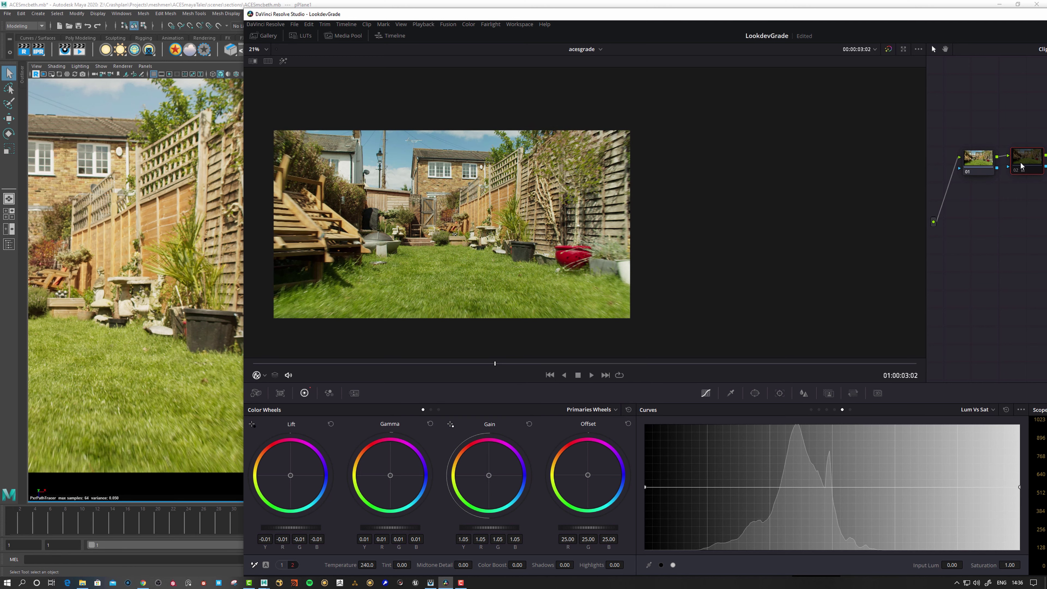
{"action": "key", "text": "ctrl+d"}
{"action": "key", "text": "ctrl+d"}
{"action": "key", "text": "ctrl+d"}
- Compare the graded plate in the Resolve viewer side by side with the Maya render, matching framing and window placement
{"action": "scroll", "coordinate": [454, 263], "scroll_direction": "up", "scroll_amount": 4}
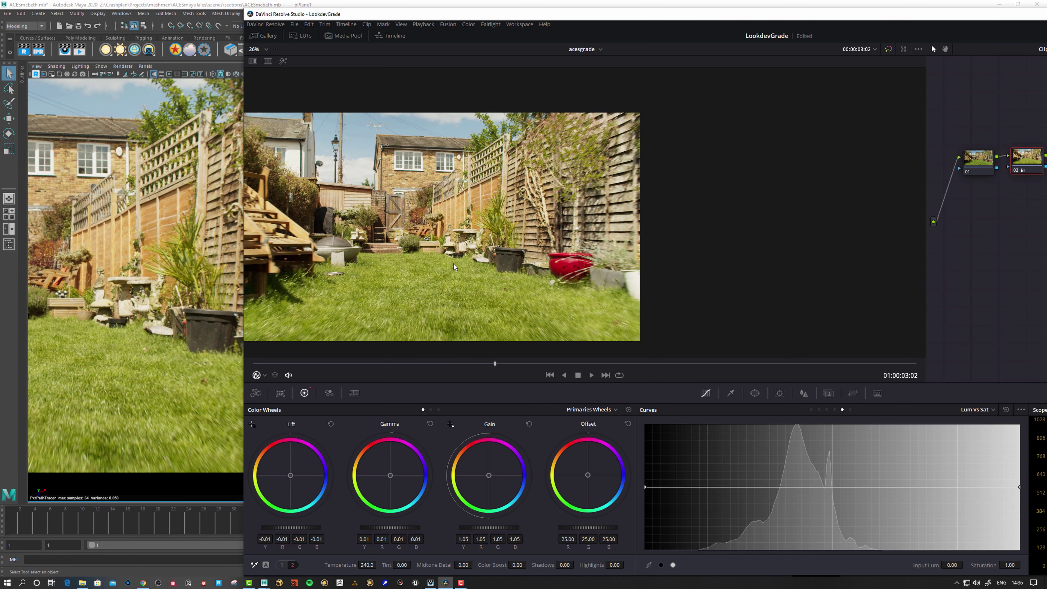
{"action": "scroll", "coordinate": [454, 264], "scroll_direction": "up", "scroll_amount": 2}
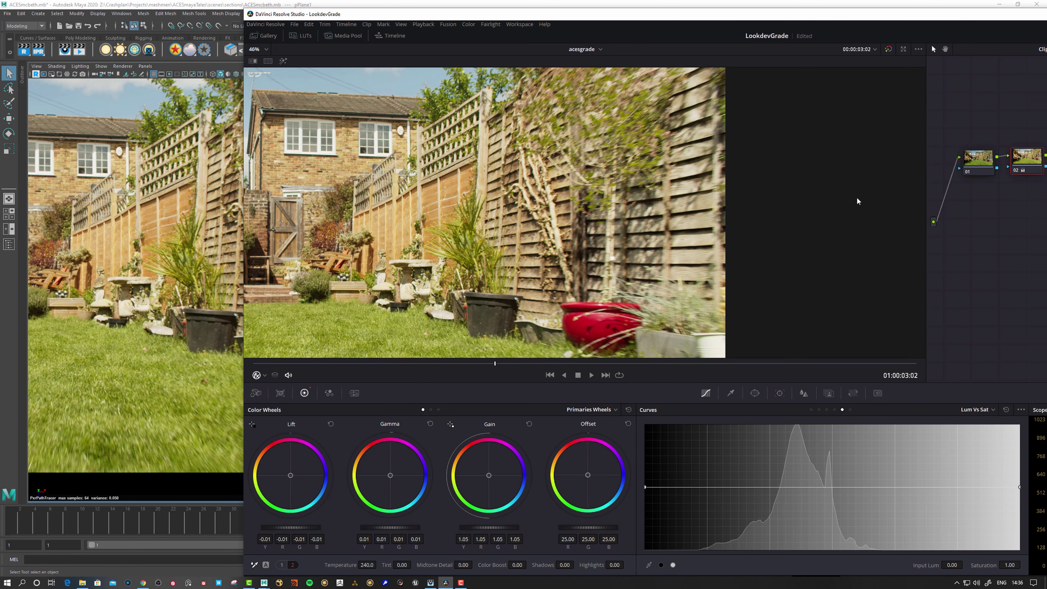
{"action": "left_click_drag", "start_coordinate": [468, 19], "coordinate": [769, 67]}
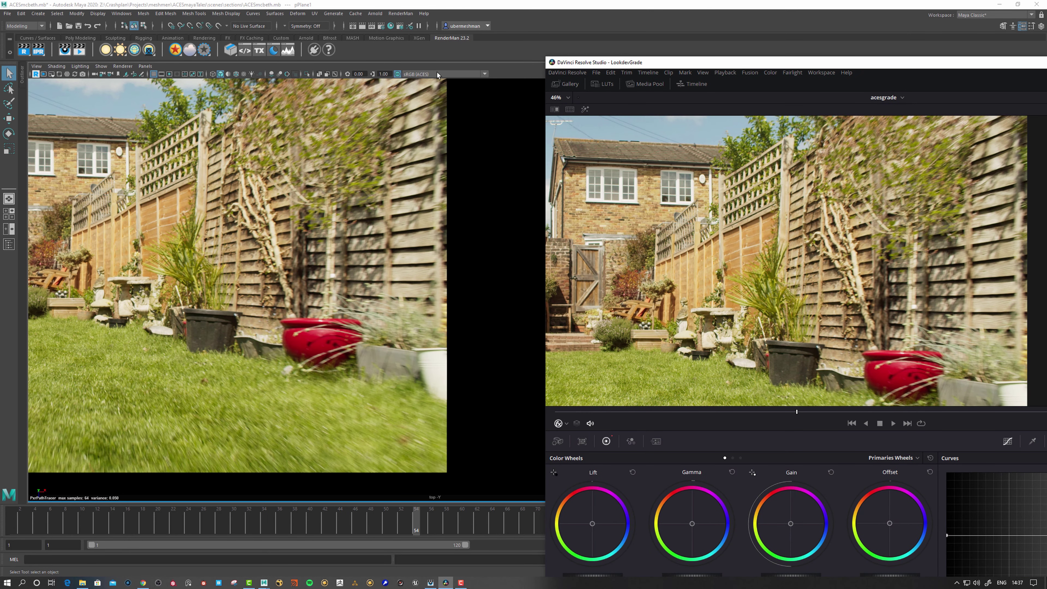
{"action": "left_click_drag", "start_coordinate": [645, 67], "coordinate": [424, 41]}
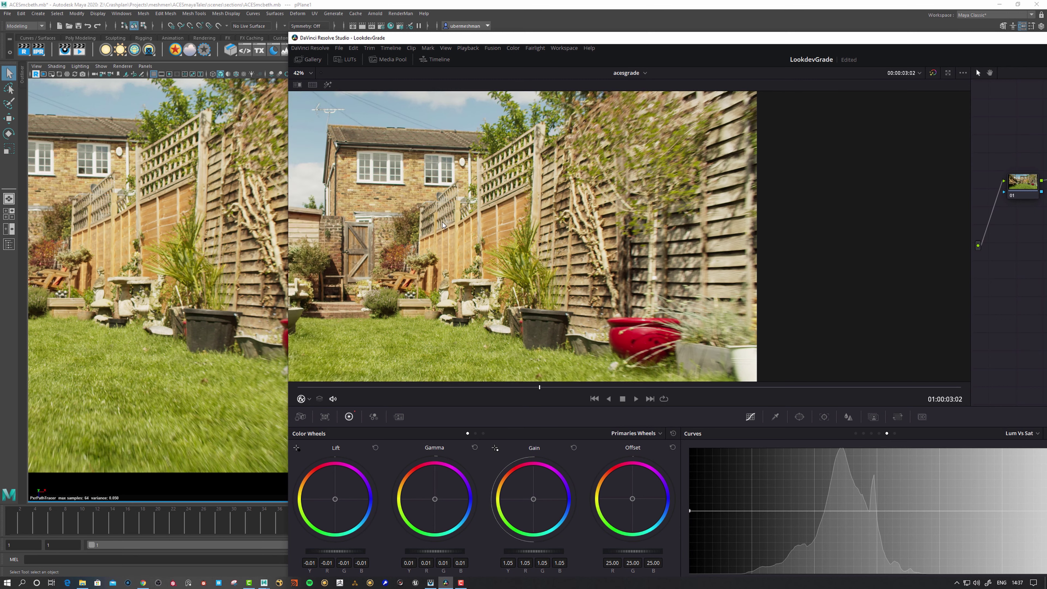
{"action": "scroll", "coordinate": [446, 236], "scroll_direction": "down", "scroll_amount": 3}
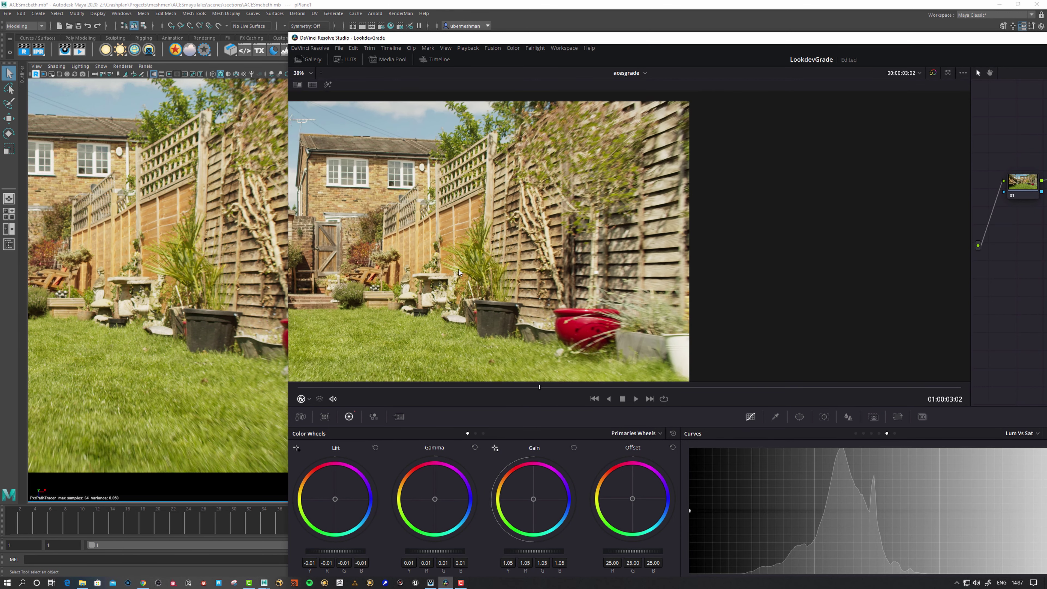
{"action": "scroll", "coordinate": [566, 258], "scroll_direction": "down", "scroll_amount": 2}
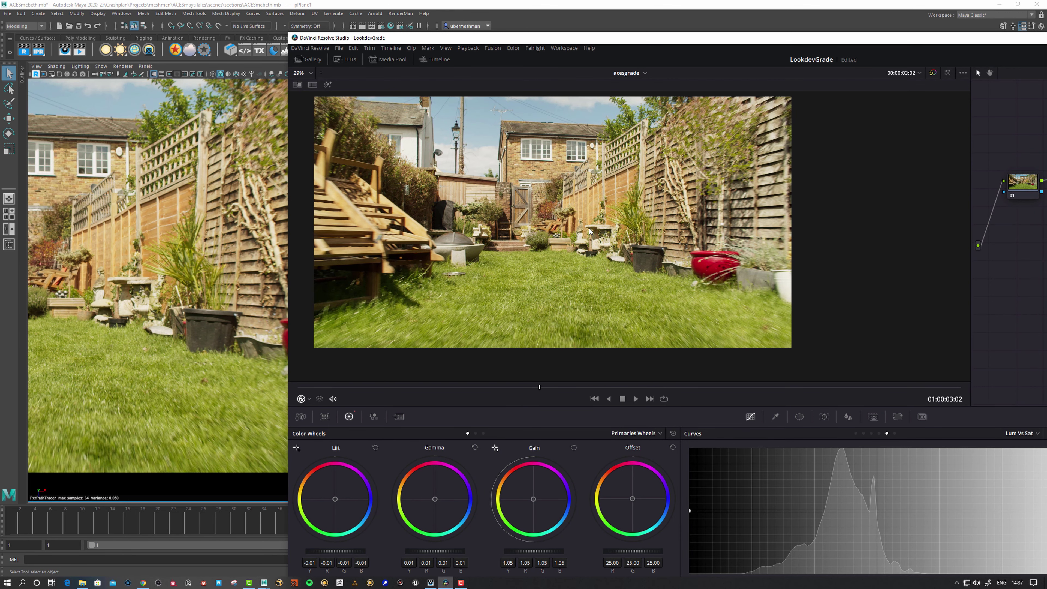
{"action": "middle_click_drag", "start_coordinate": [566, 258], "coordinate": [593, 268]}
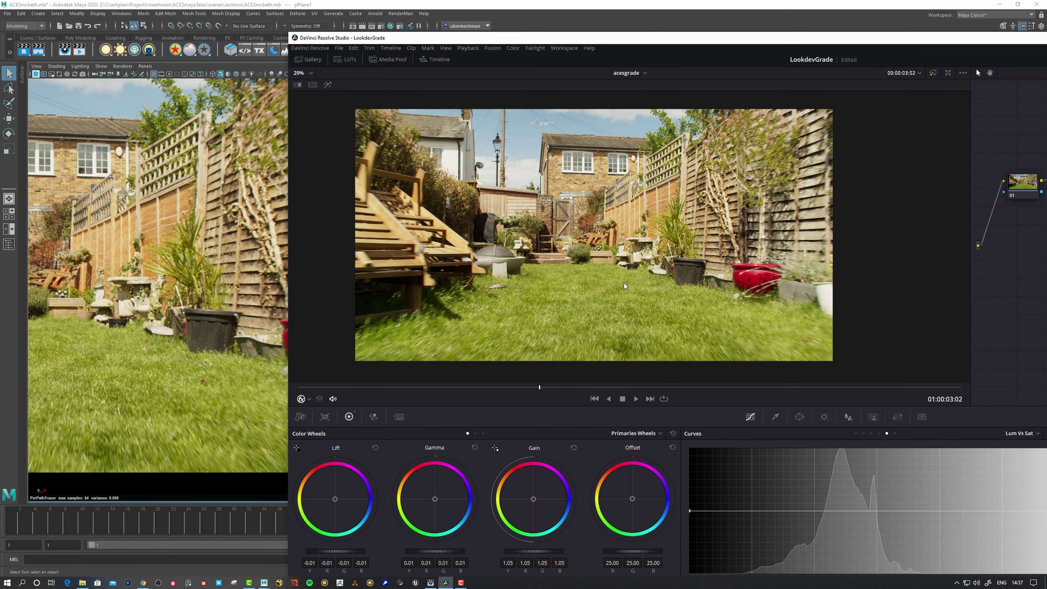
{"action": "left_click_drag", "start_coordinate": [637, 38], "coordinate": [602, 37]}
{"action": "key", "text": "alt+s"}
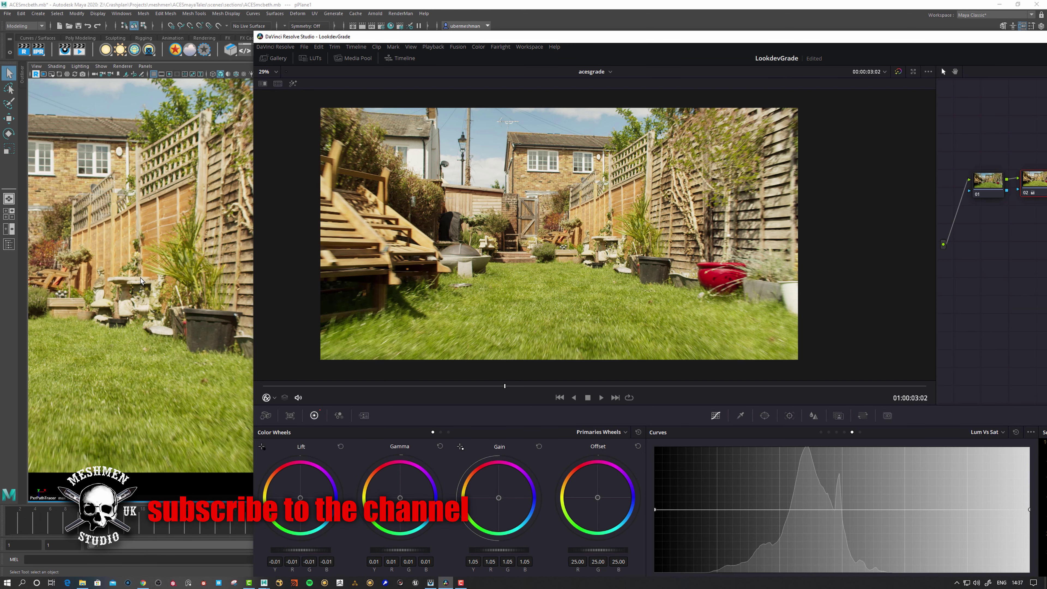
{"action": "scroll", "coordinate": [476, 266], "scroll_direction": "up", "scroll_amount": 1}
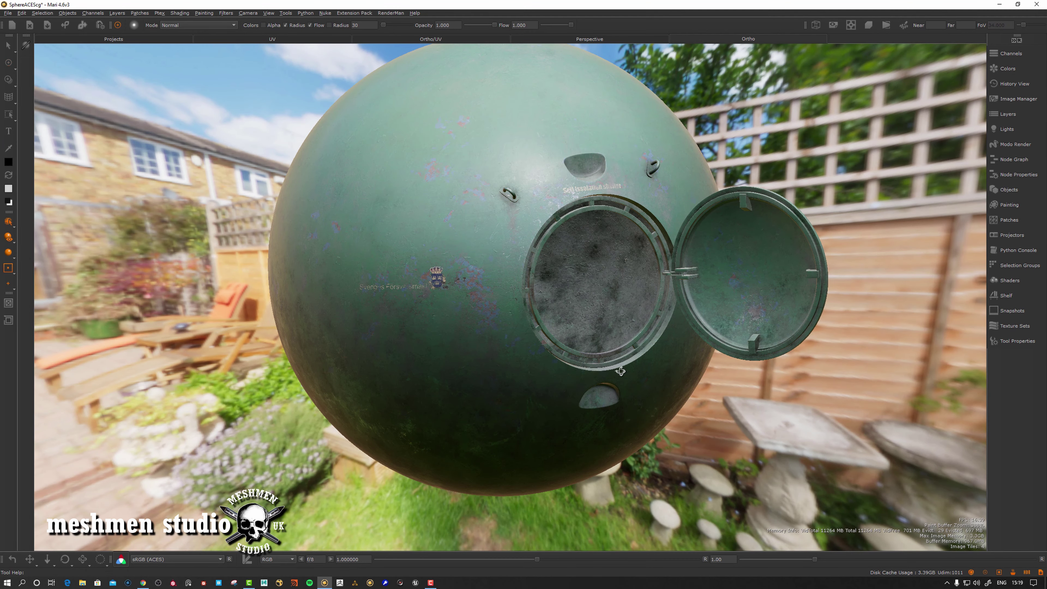
- Switch to Mari and examine the painted sphere and its open hatch from several angles and distances
{"action": "middle_click_drag", "start_coordinate": [621, 372], "coordinate": [632, 365]}
{"action": "scroll", "coordinate": [474, 354], "scroll_direction": "up", "scroll_amount": 5}
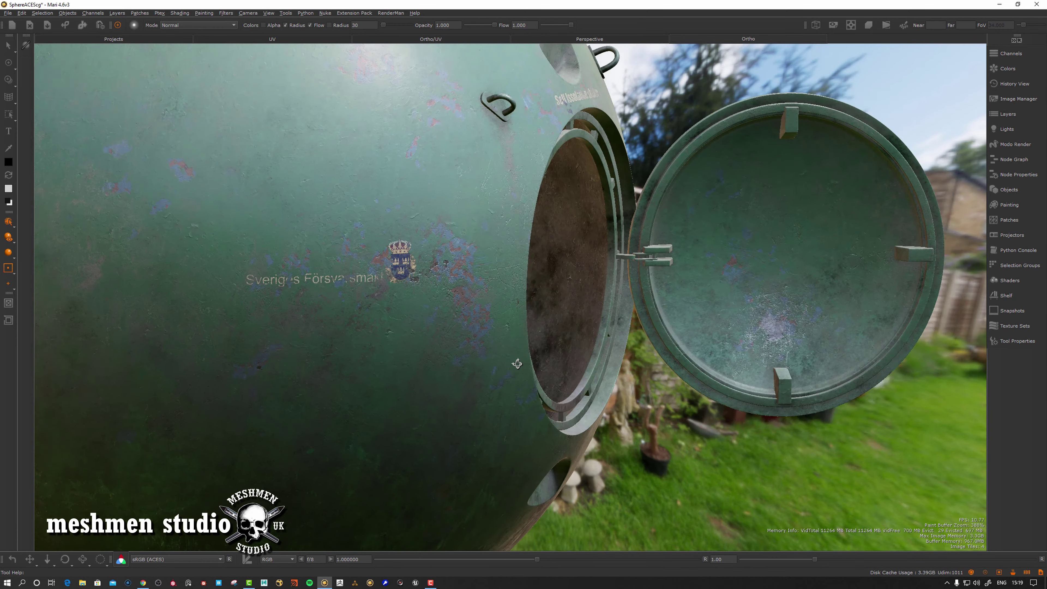
{"action": "middle_click_drag", "start_coordinate": [516, 364], "coordinate": [402, 355]}
{"action": "scroll", "coordinate": [438, 358], "scroll_direction": "down", "scroll_amount": 5}
{"action": "scroll", "coordinate": [435, 367], "scroll_direction": "up", "scroll_amount": 2}
{"action": "scroll", "coordinate": [454, 368], "scroll_direction": "down", "scroll_amount": 3}
{"action": "key", "text": "p"}
{"action": "scroll", "coordinate": [393, 366], "scroll_direction": "up", "scroll_amount": 3}
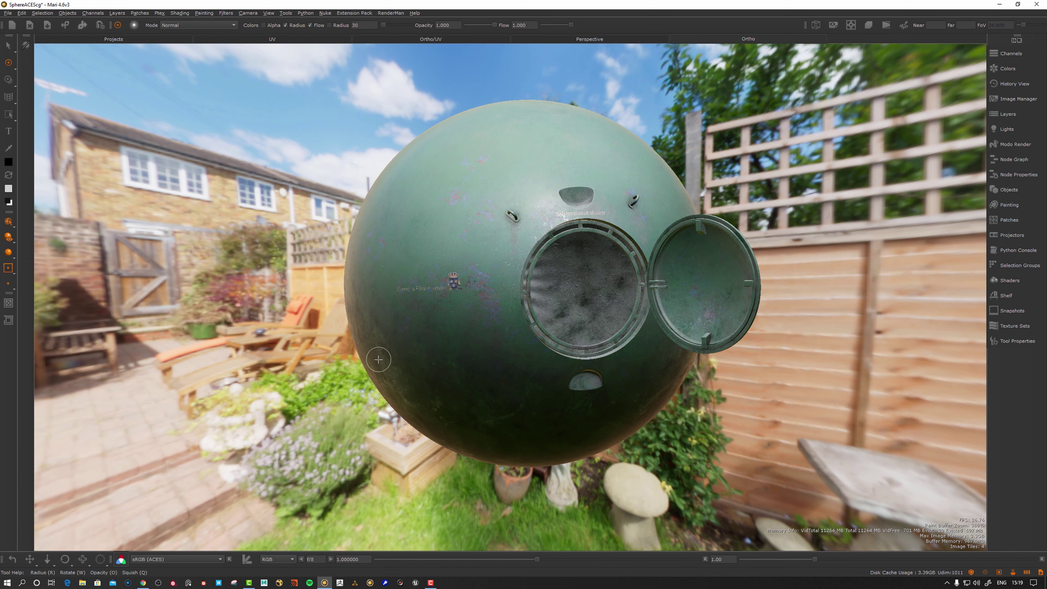
{"action": "middle_click_drag", "start_coordinate": [387, 359], "coordinate": [397, 357]}
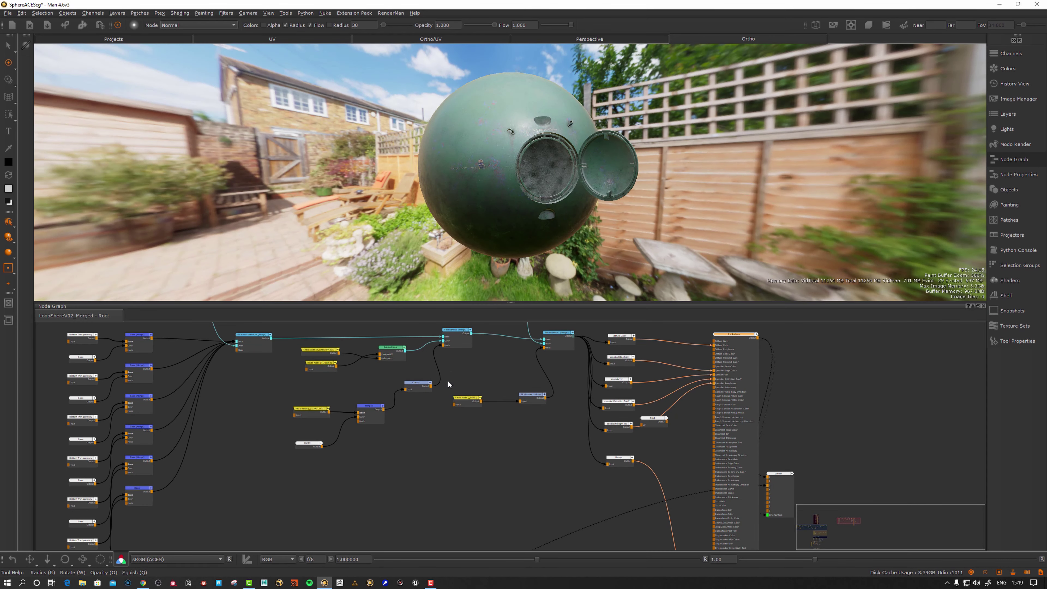
- Select the diffuseColor node in the node graph and open the Export Manager for its channel
{"action": "scroll", "coordinate": [461, 474], "scroll_direction": "down", "scroll_amount": 4}
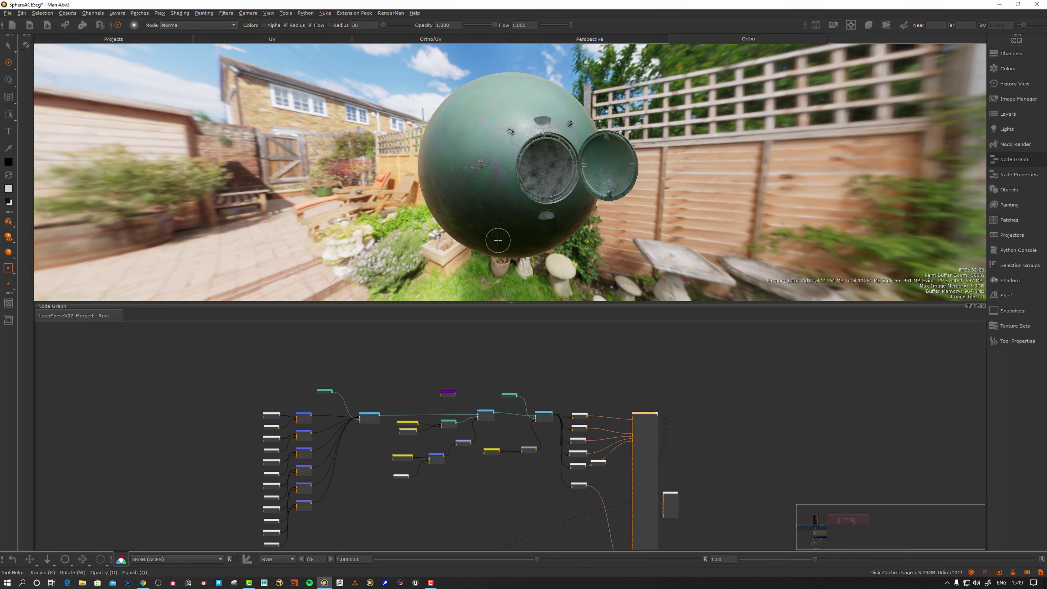
{"action": "middle_click_drag", "start_coordinate": [498, 238], "coordinate": [538, 119]}
{"action": "scroll", "coordinate": [593, 401], "scroll_direction": "up", "scroll_amount": 4}
{"action": "left_click", "coordinate": [592, 401]}
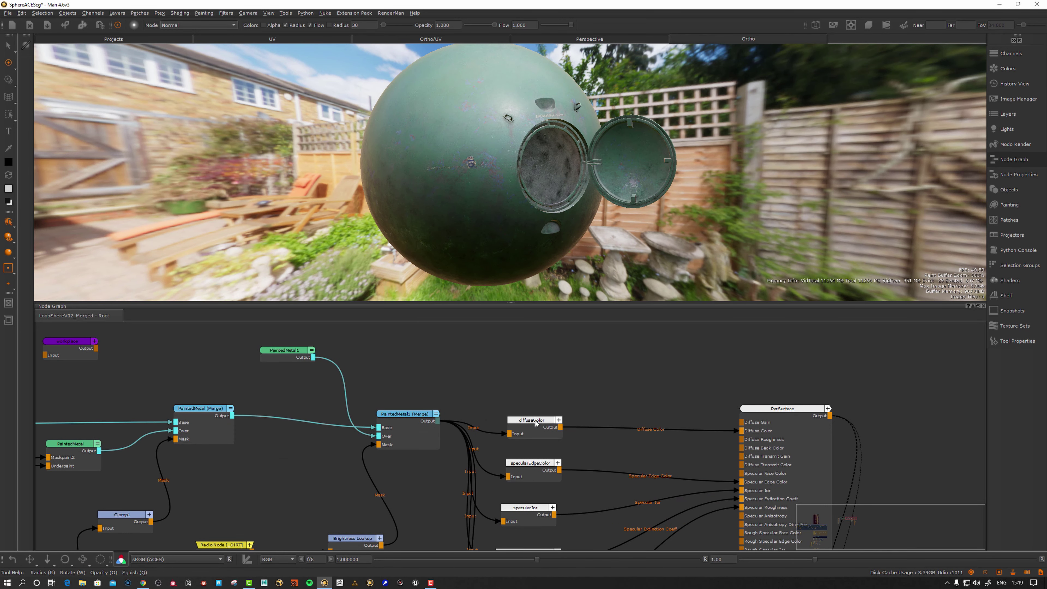
{"action": "left_click_drag", "start_coordinate": [532, 420], "coordinate": [533, 419]}
{"action": "left_click", "coordinate": [97, 24]}
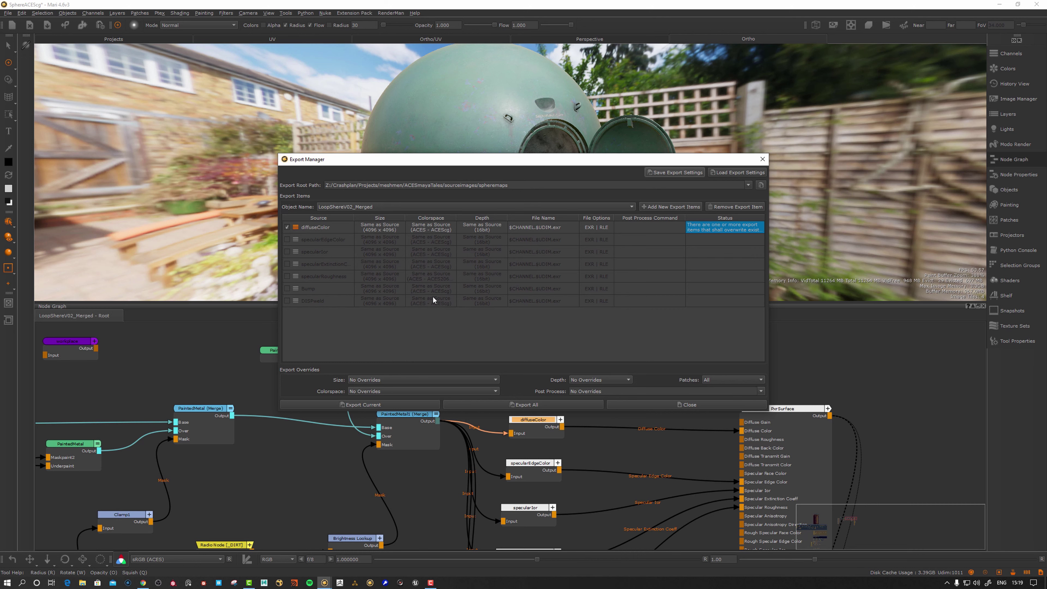
- Enable the specularEdgeColor, specularIor, specular extinction, specularRoughness, Bump and DISPweld export items, and close the Export Manager without exporting
{"action": "left_click", "coordinate": [287, 240]}
{"action": "left_click", "coordinate": [287, 252]}
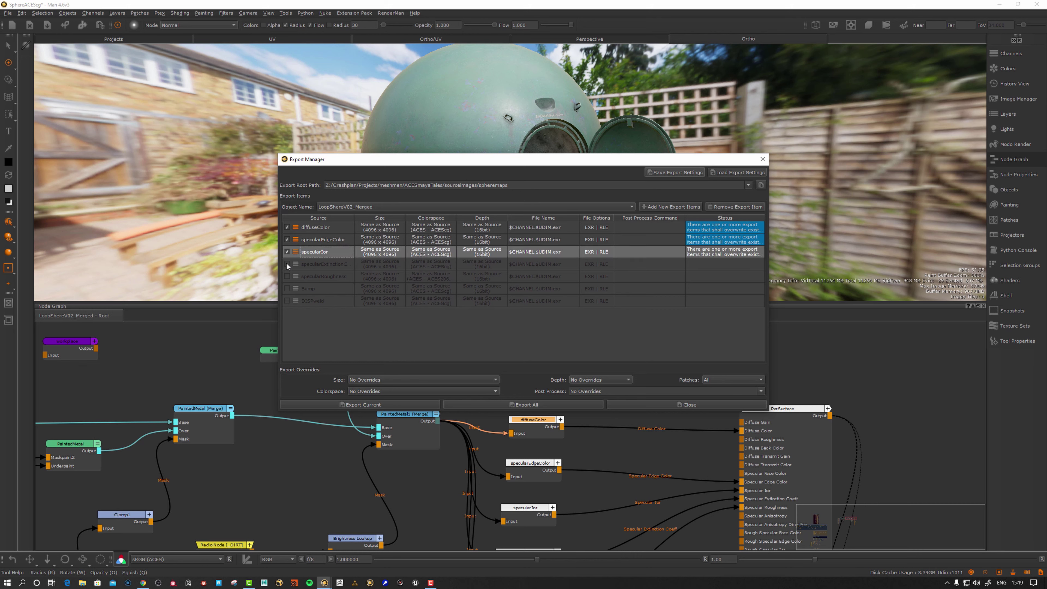
{"action": "left_click", "coordinate": [287, 264]}
{"action": "left_click", "coordinate": [287, 276]}
{"action": "left_click", "coordinate": [288, 288]}
{"action": "left_click", "coordinate": [287, 300]}
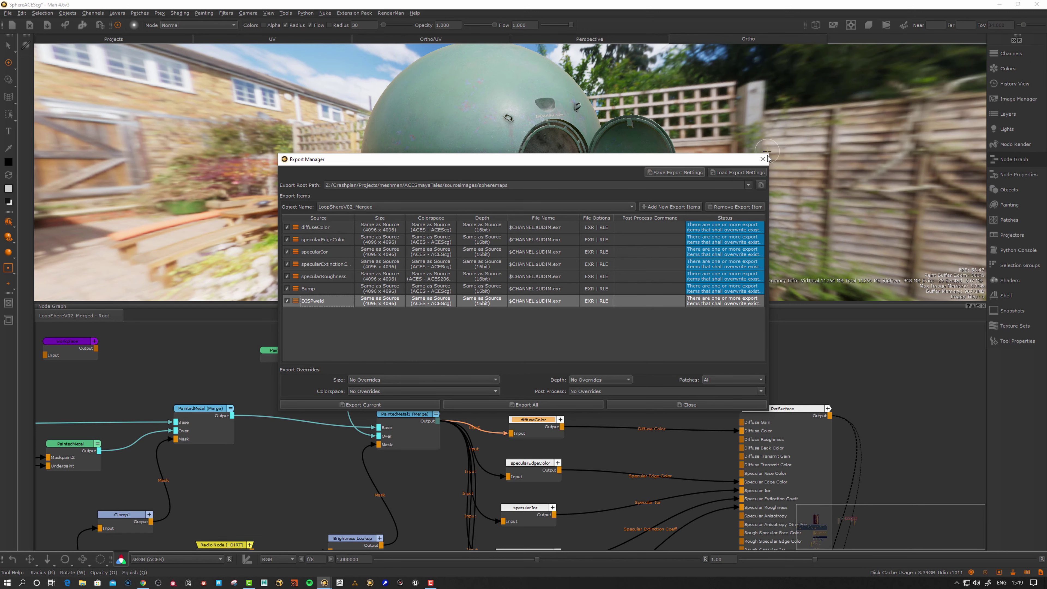
{"action": "left_click", "coordinate": [765, 160]}
- View the diffuseColor, specularEdgeColor, specularIor and specularExtinctionCoeff node outputs on the sphere one after another
{"action": "left_click_drag", "start_coordinate": [535, 418], "coordinate": [533, 419]}
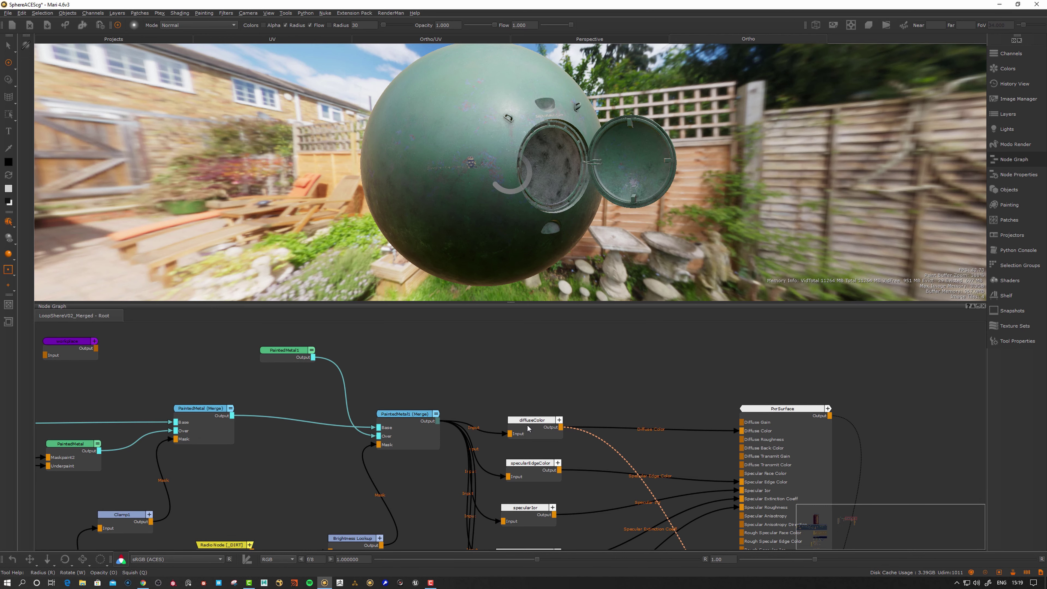
{"action": "scroll", "coordinate": [495, 173], "scroll_direction": "up", "scroll_amount": 5}
{"action": "left_click", "coordinate": [515, 436]}
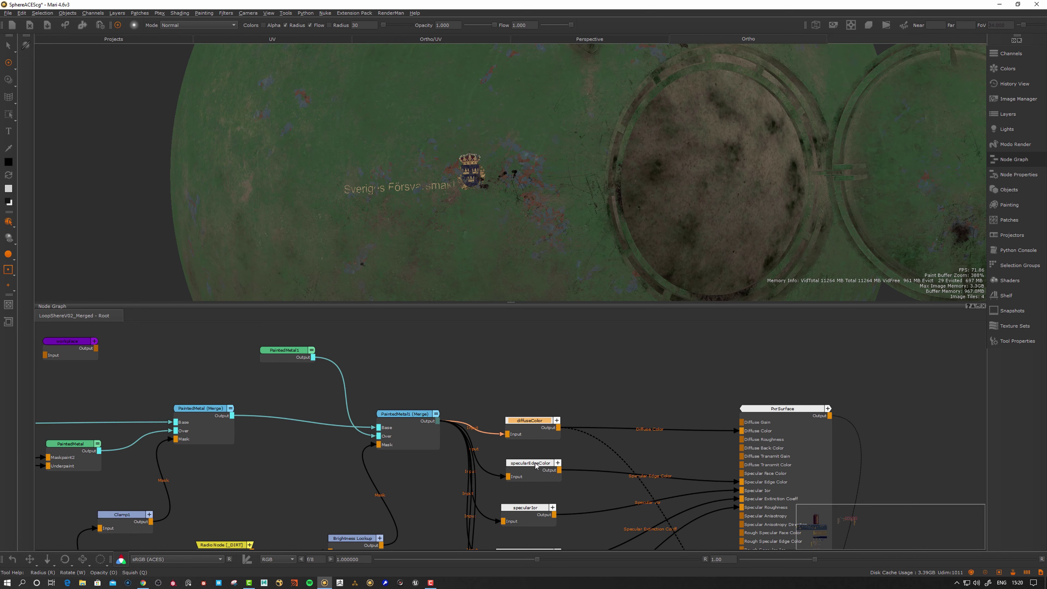
{"action": "left_click_drag", "start_coordinate": [535, 464], "coordinate": [530, 512]}
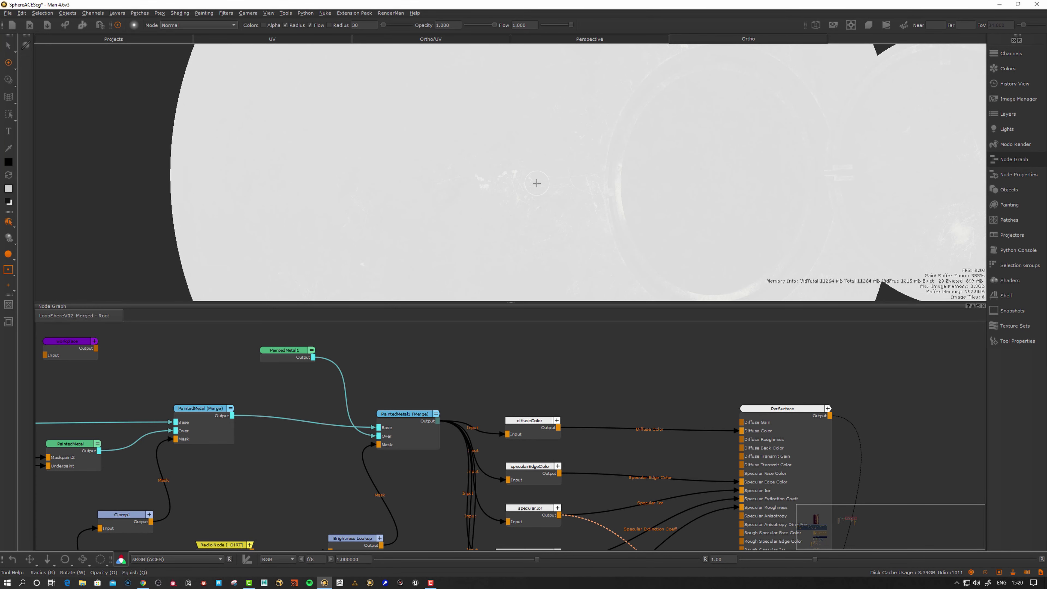
{"action": "middle_click_drag", "start_coordinate": [530, 548], "coordinate": [531, 469]}
{"action": "left_click", "coordinate": [531, 469]}
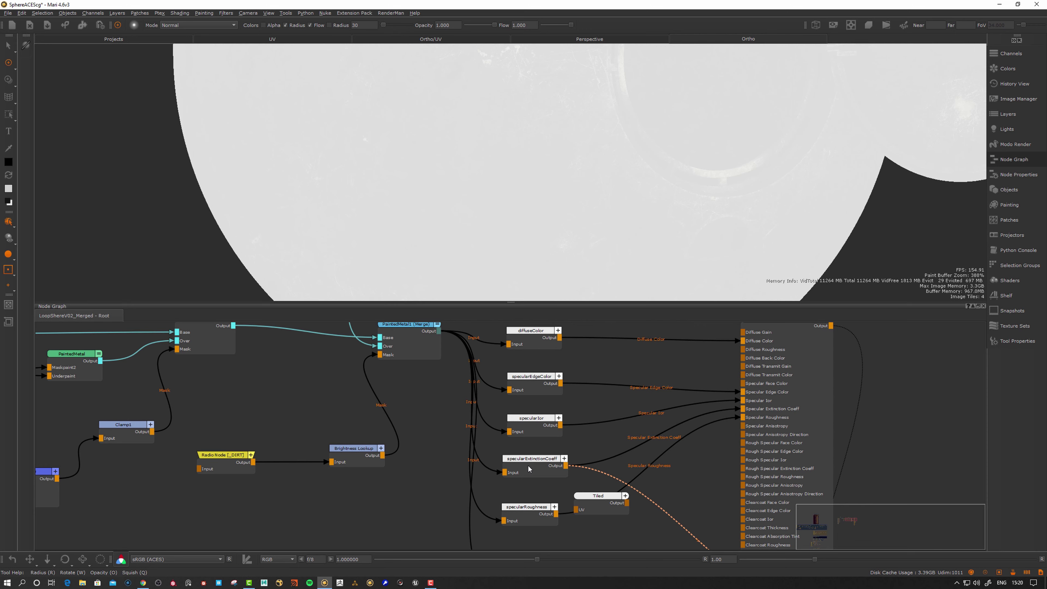
{"action": "left_click_drag", "start_coordinate": [529, 470], "coordinate": [531, 470]}
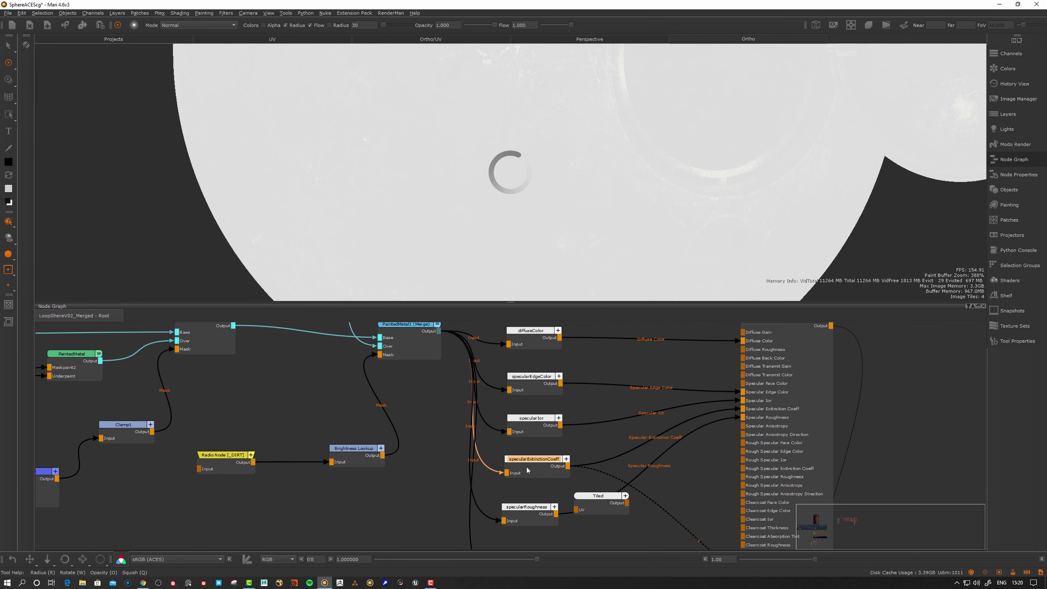
- Examine the specularExtinctionCoeff map on the sphere and view the output of the specularRoughness node
{"action": "mouse_move", "coordinate": [498, 233]}
{"action": "middle_mouse_down"}
{"action": "mouse_move", "coordinate": [474, 227]}
{"action": "mouse_move", "coordinate": [538, 168]}
{"action": "mouse_move", "coordinate": [473, 189]}
{"action": "middle_mouse_up"}
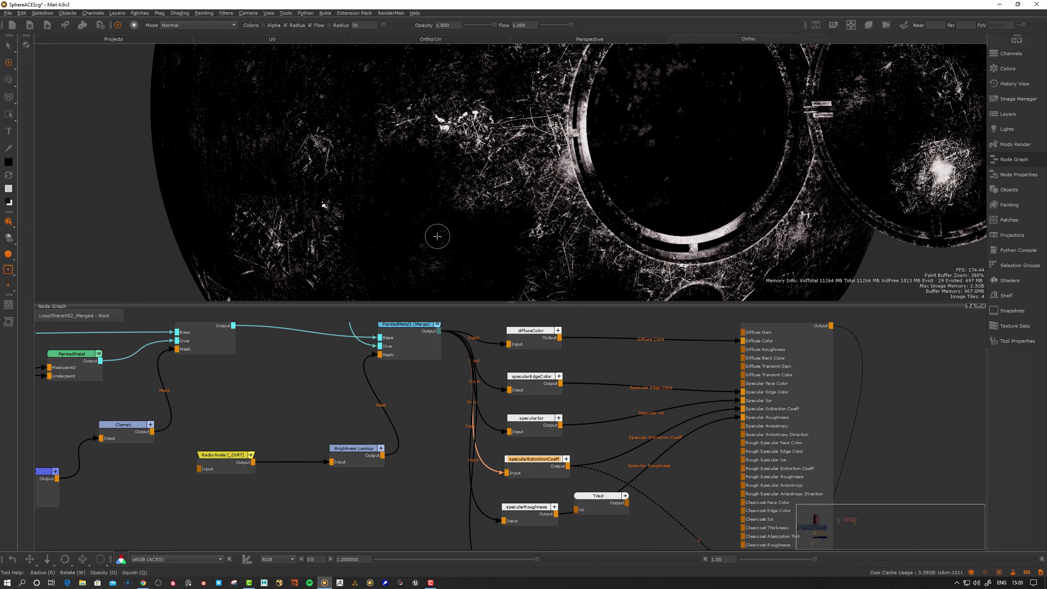
{"action": "scroll", "coordinate": [524, 484], "scroll_direction": "down", "scroll_amount": 1}
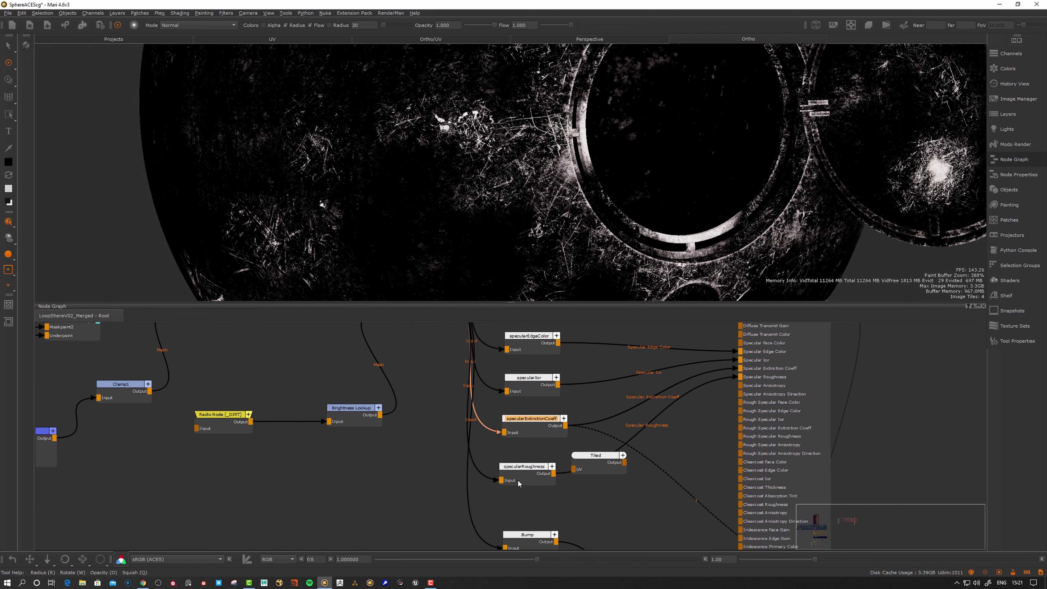
{"action": "left_click_drag", "start_coordinate": [525, 475], "coordinate": [522, 471]}
{"action": "left_click", "coordinate": [523, 472]}
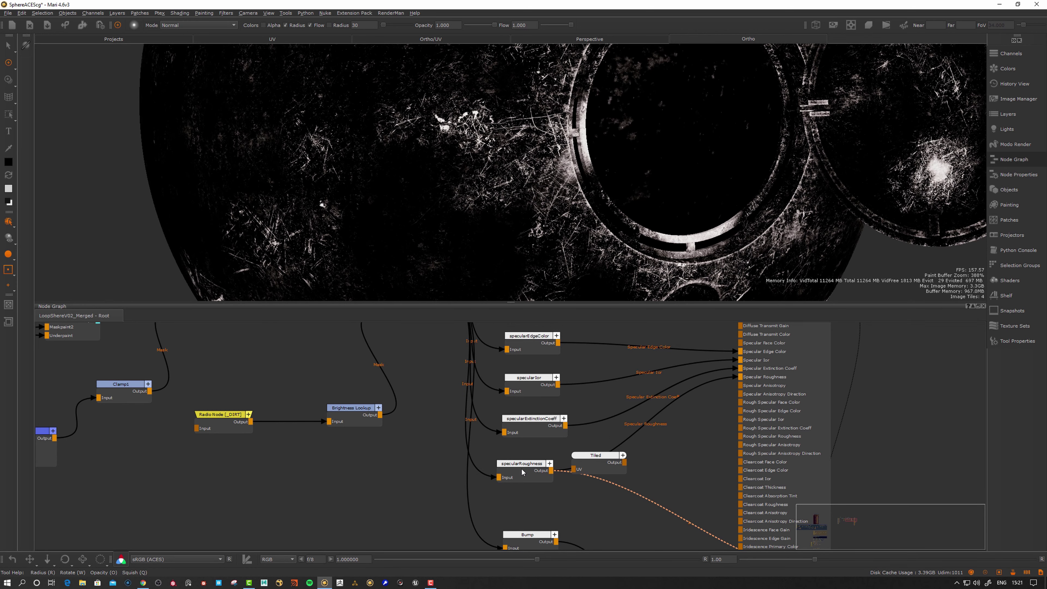
{"action": "left_click", "coordinate": [522, 472]}
- View the Bump node's output on the sphere and examine its surface detail up close and from a distance
{"action": "left_click_drag", "start_coordinate": [521, 537], "coordinate": [519, 515]}
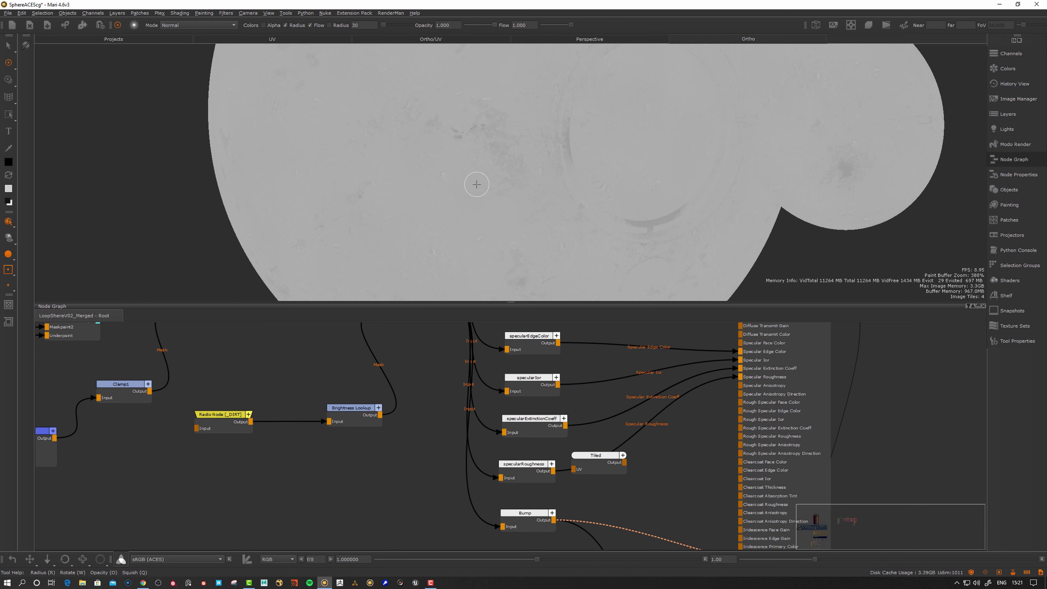
{"action": "scroll", "coordinate": [495, 198], "scroll_direction": "up", "scroll_amount": 8}
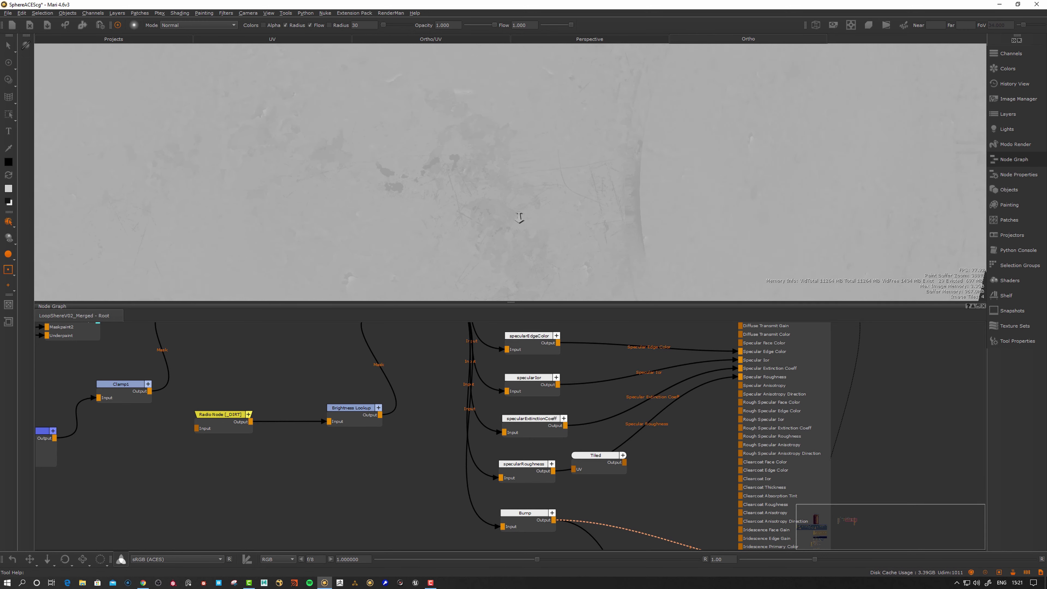
{"action": "scroll", "coordinate": [520, 217], "scroll_direction": "down", "scroll_amount": 6}
{"action": "scroll", "coordinate": [519, 217], "scroll_direction": "up", "scroll_amount": 3}
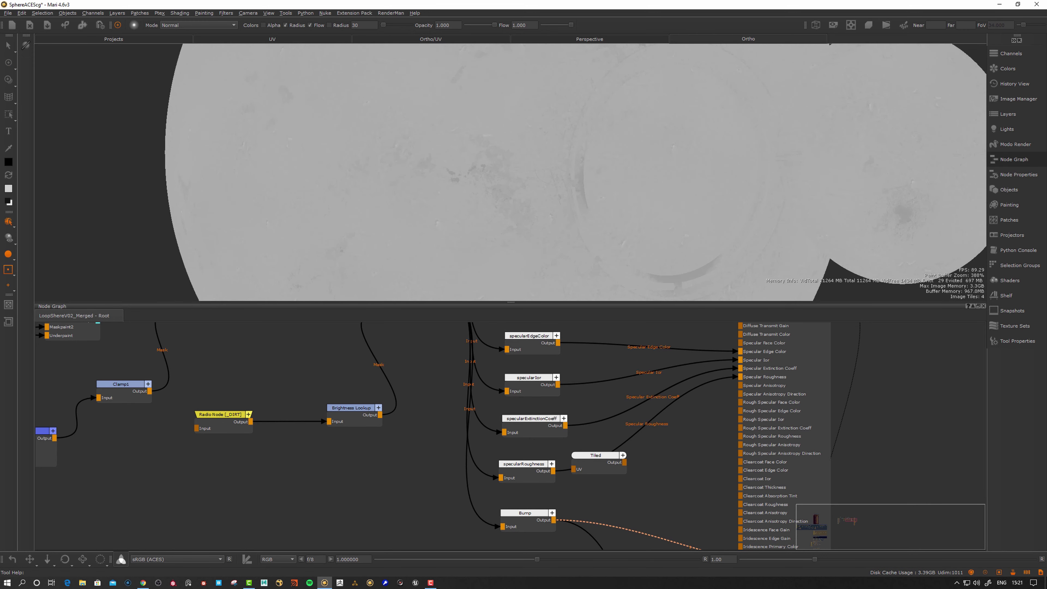
{"action": "scroll", "coordinate": [412, 253], "scroll_direction": "down", "scroll_amount": 3}
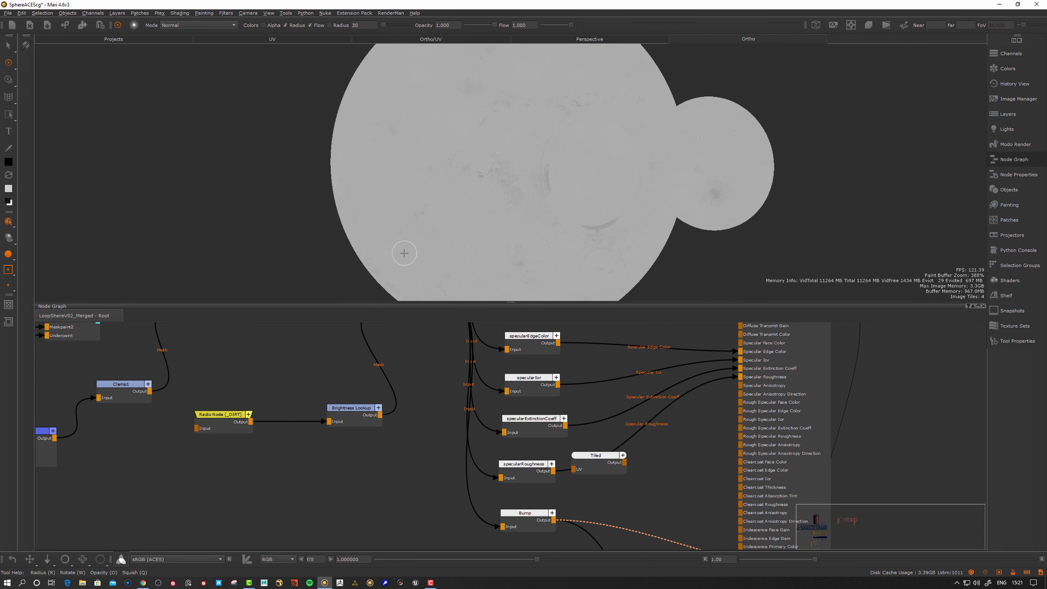
{"action": "scroll", "coordinate": [408, 458], "scroll_direction": "down", "scroll_amount": 1}
{"action": "scroll", "coordinate": [409, 453], "scroll_direction": "down", "scroll_amount": 2}
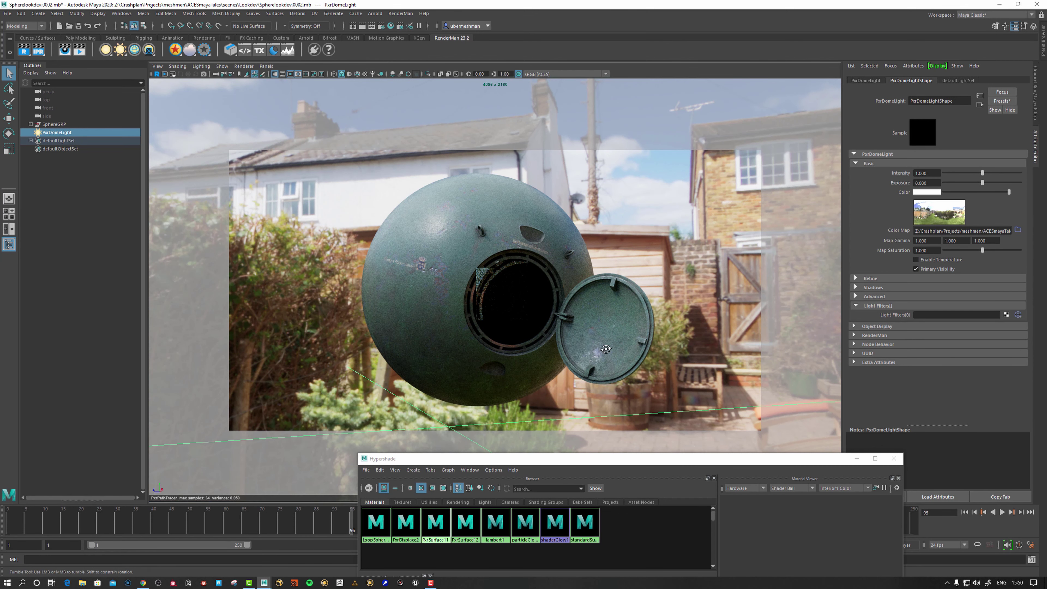
- Switch to Maya, orbit the live-rendered sphere and reposition the Hypershade to expose its whole shader network
{"action": "left_click_drag", "start_coordinate": [606, 349], "coordinate": [498, 334], "text": "alt"}
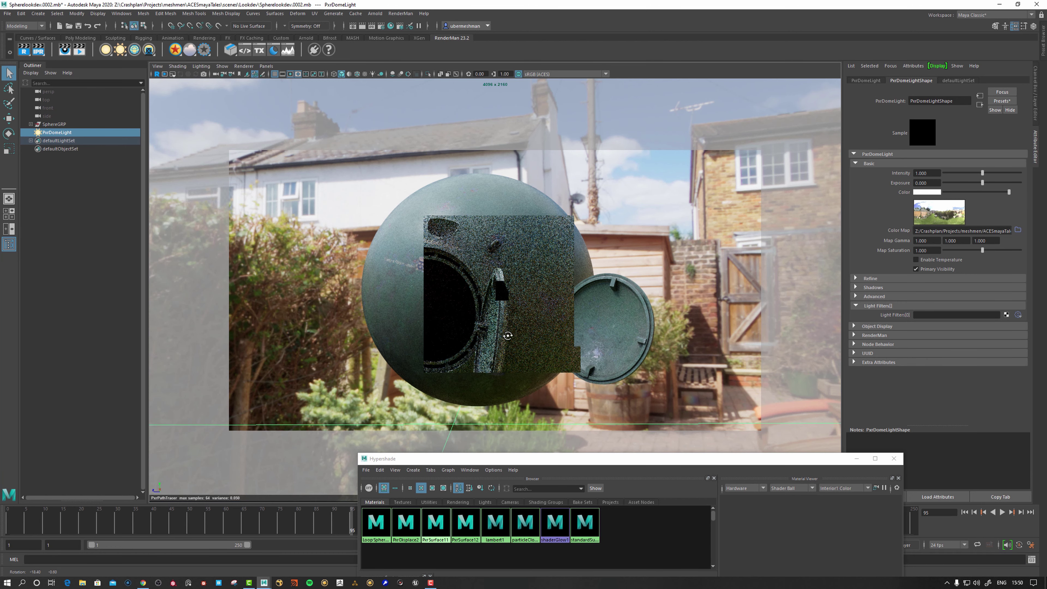
{"action": "left_click_drag", "start_coordinate": [583, 458], "coordinate": [700, 94]}
{"action": "middle_click_drag", "start_coordinate": [332, 328], "coordinate": [253, 314], "text": "alt"}
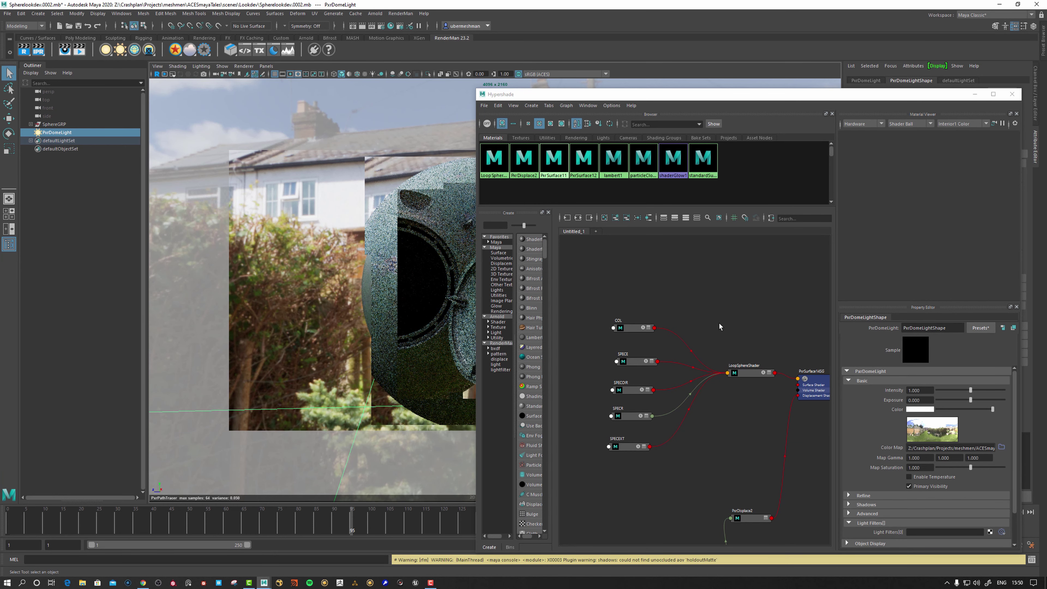
{"action": "left_click_drag", "start_coordinate": [744, 101], "coordinate": [684, 35]}
- Review the texture properties of the COL node and the specular map nodes, lining the nodes up in the graph
{"action": "left_click", "coordinate": [569, 266]}
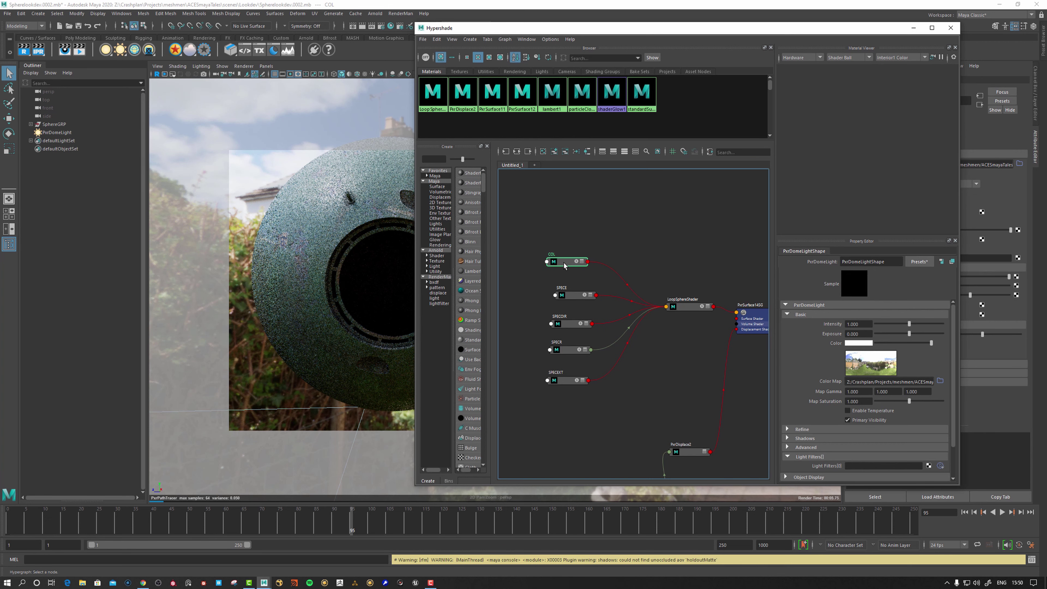
{"action": "left_click_drag", "start_coordinate": [569, 266], "coordinate": [558, 265]}
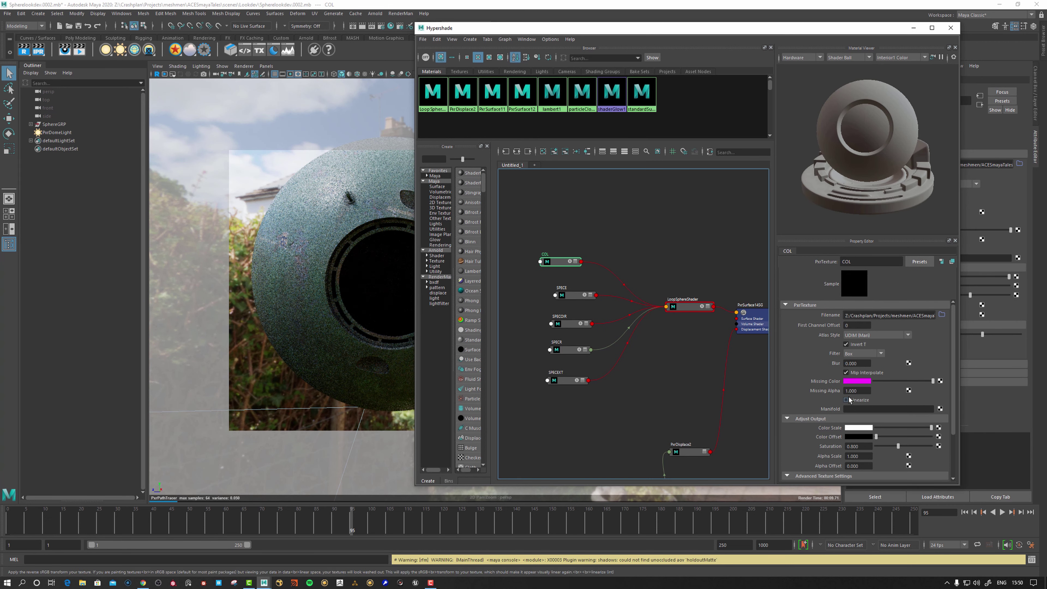
{"action": "left_click_drag", "start_coordinate": [569, 299], "coordinate": [564, 347]}
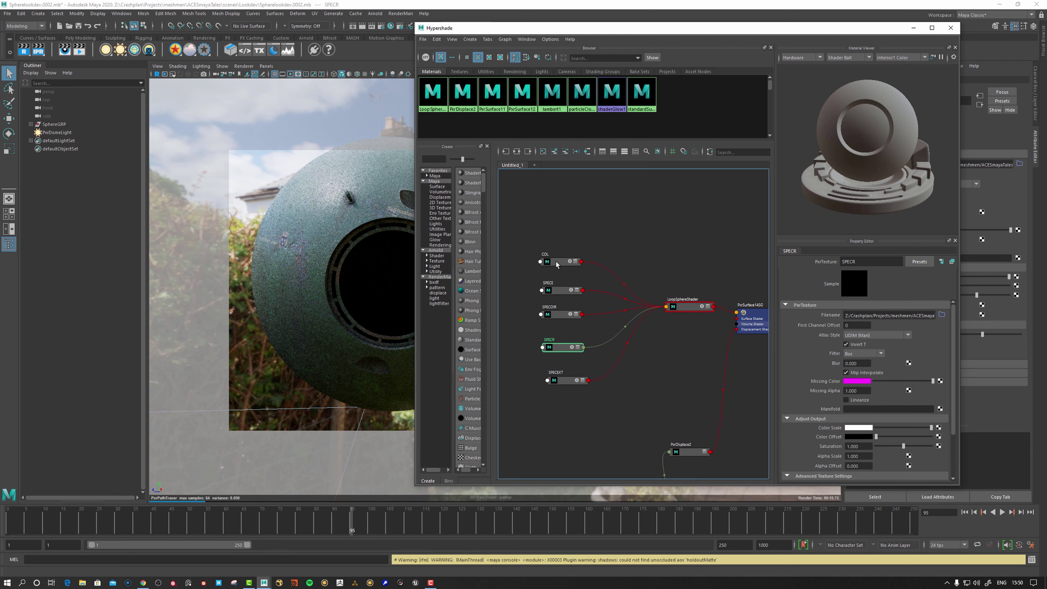
{"action": "left_click", "coordinate": [555, 294]}
{"action": "left_click_drag", "start_coordinate": [555, 316], "coordinate": [559, 345]}
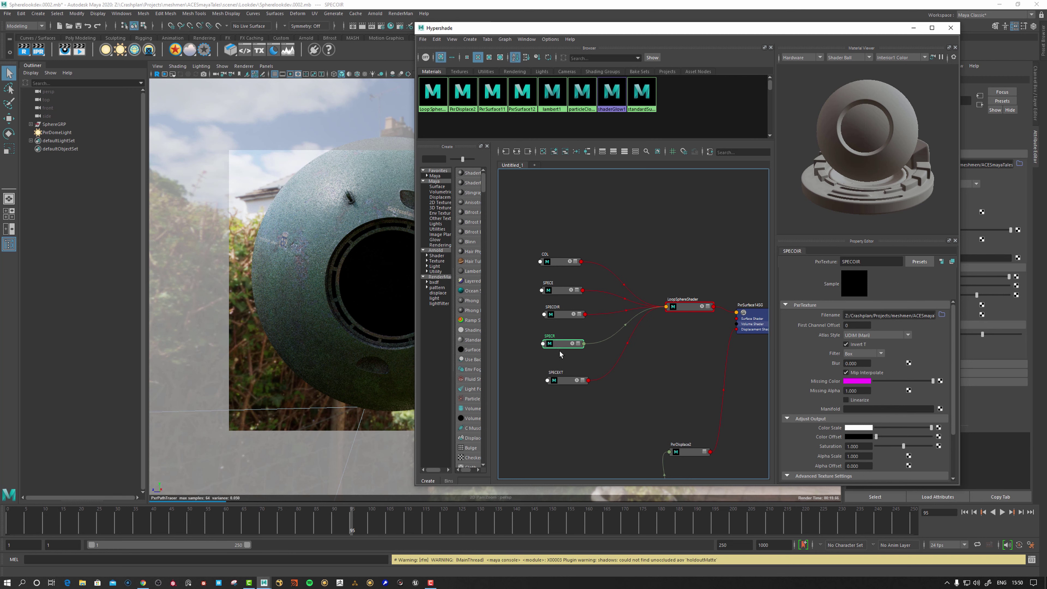
{"action": "left_click_drag", "start_coordinate": [564, 385], "coordinate": [559, 375]}
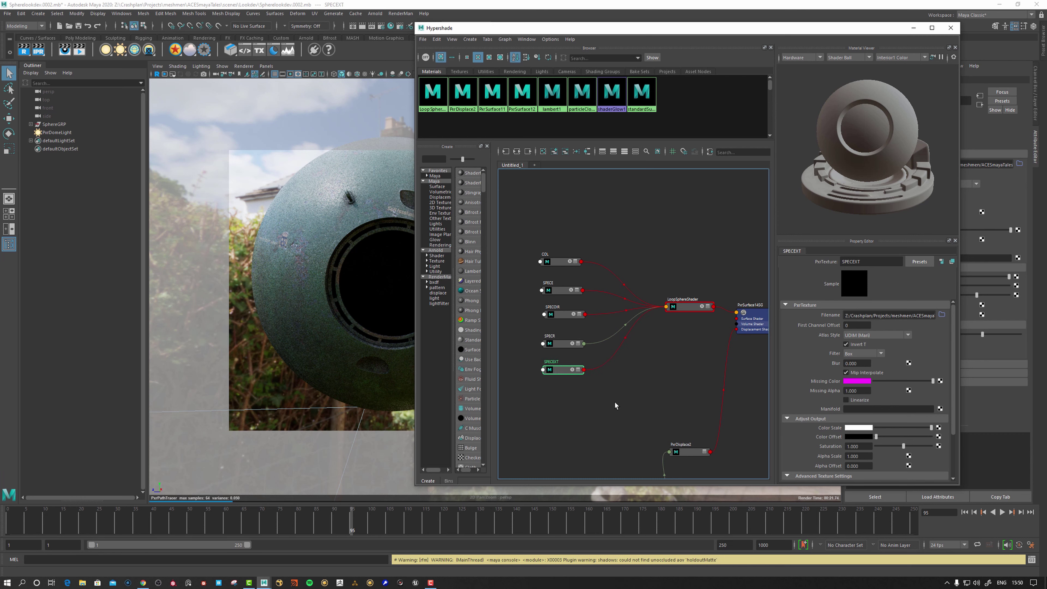
- Inspect the LoopSphereShader, PxrDisplace2, PxrDispTransform3 and PxrTexture2 nodes of the sphere's surface and displacement network
{"action": "left_click", "coordinate": [688, 308]}
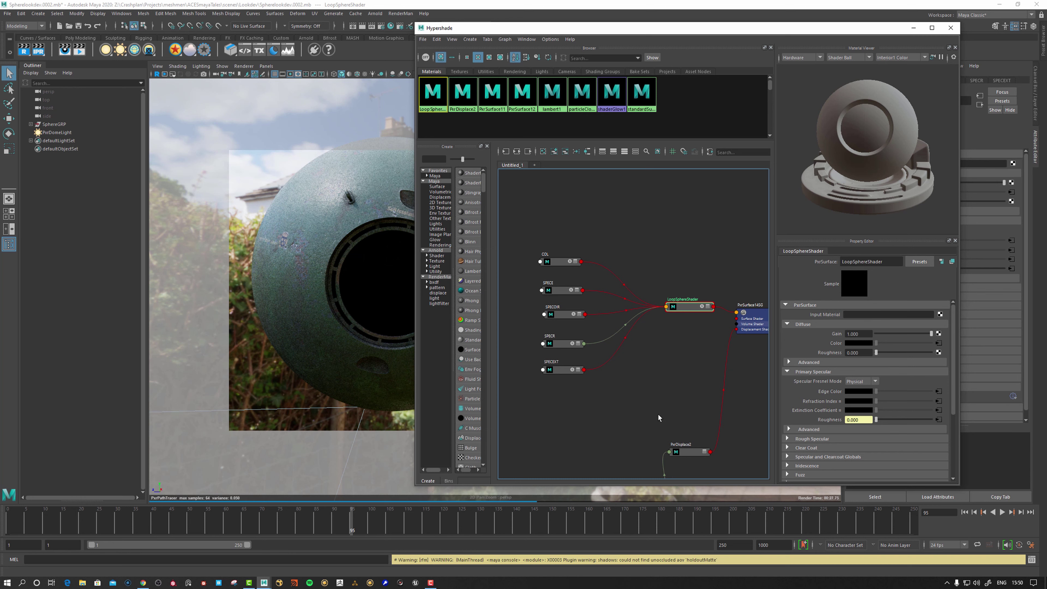
{"action": "left_click", "coordinate": [682, 452]}
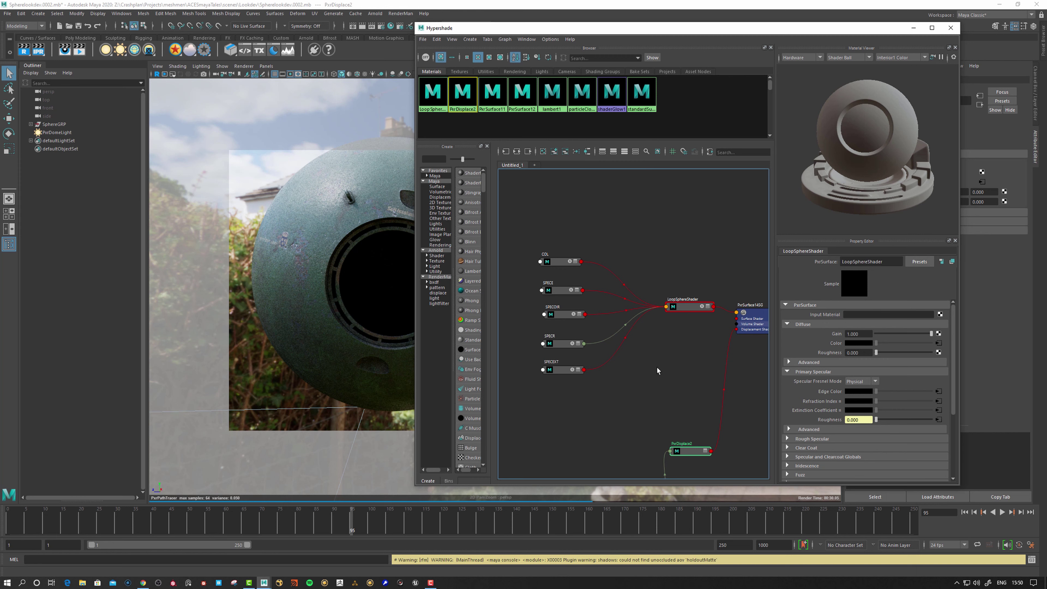
{"action": "middle_click_drag", "start_coordinate": [658, 371], "coordinate": [663, 289], "text": "alt"}
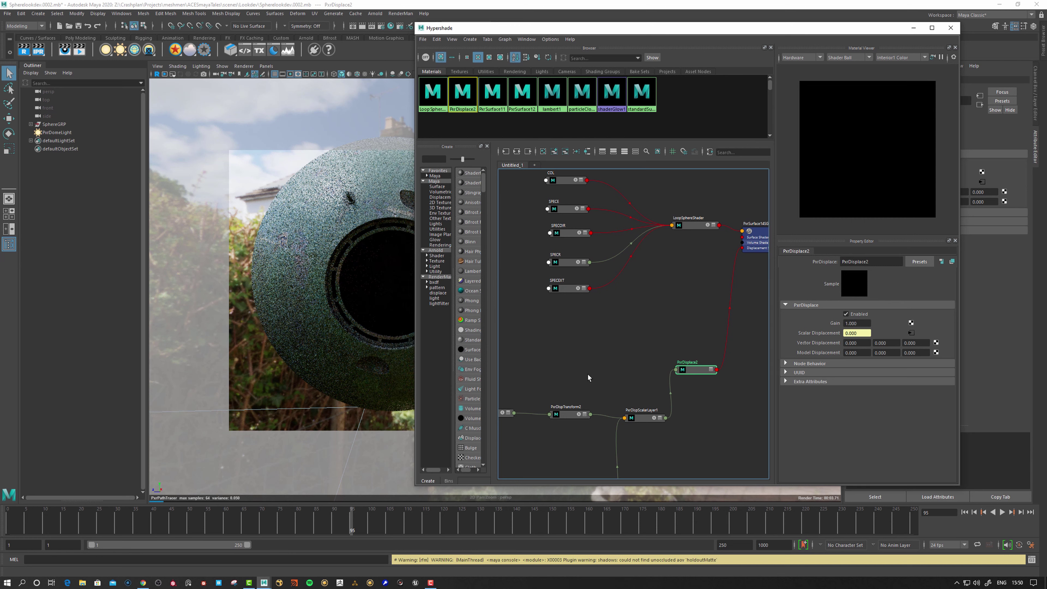
{"action": "middle_click_drag", "start_coordinate": [586, 374], "coordinate": [636, 327], "text": "alt"}
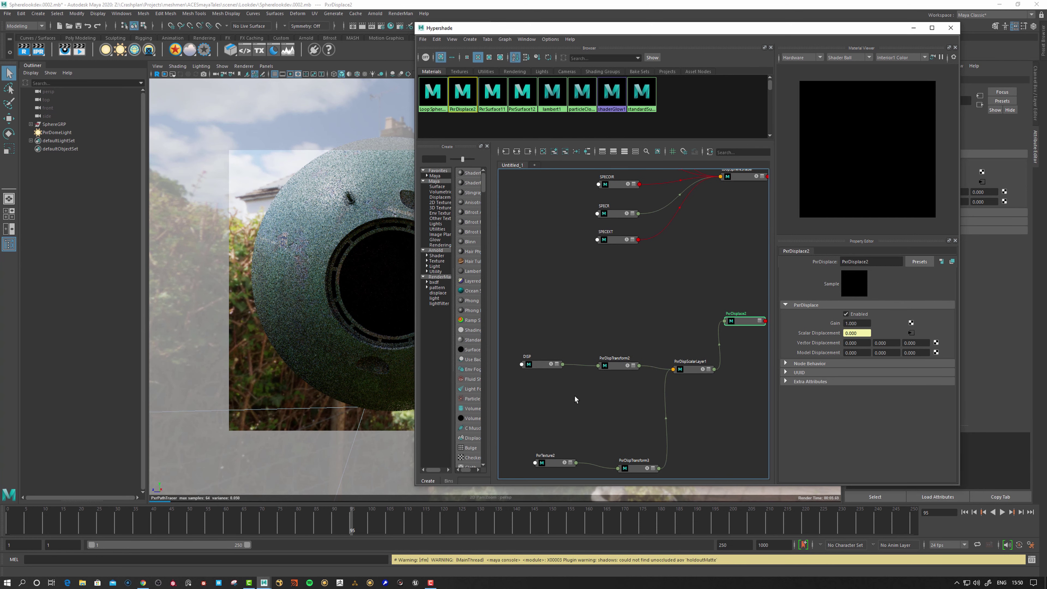
{"action": "middle_click_drag", "start_coordinate": [576, 400], "coordinate": [580, 350], "text": "alt"}
{"action": "left_click_drag", "start_coordinate": [650, 420], "coordinate": [644, 415]}
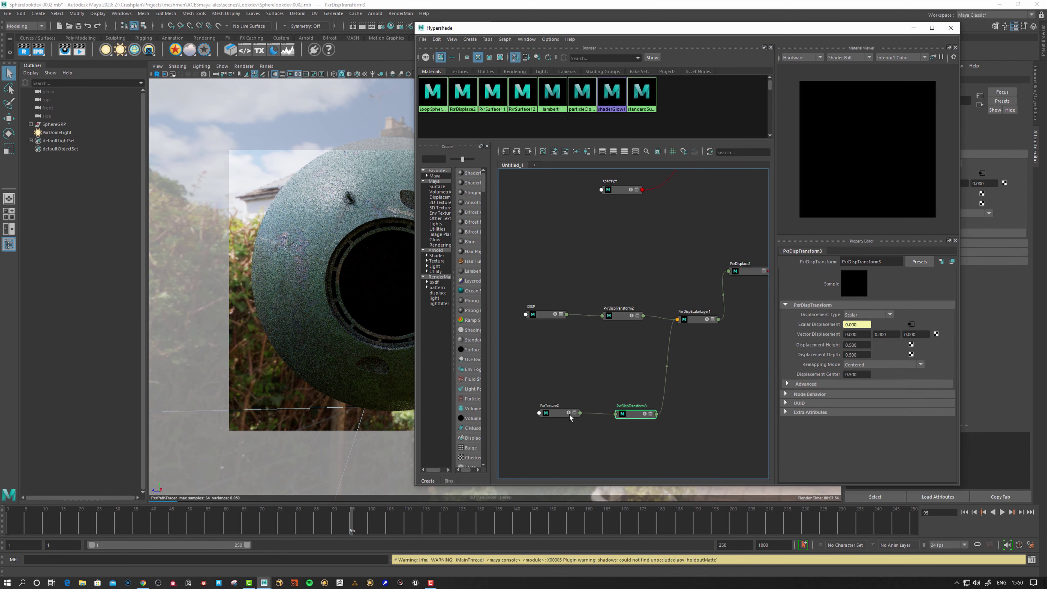
{"action": "left_click", "coordinate": [559, 413]}
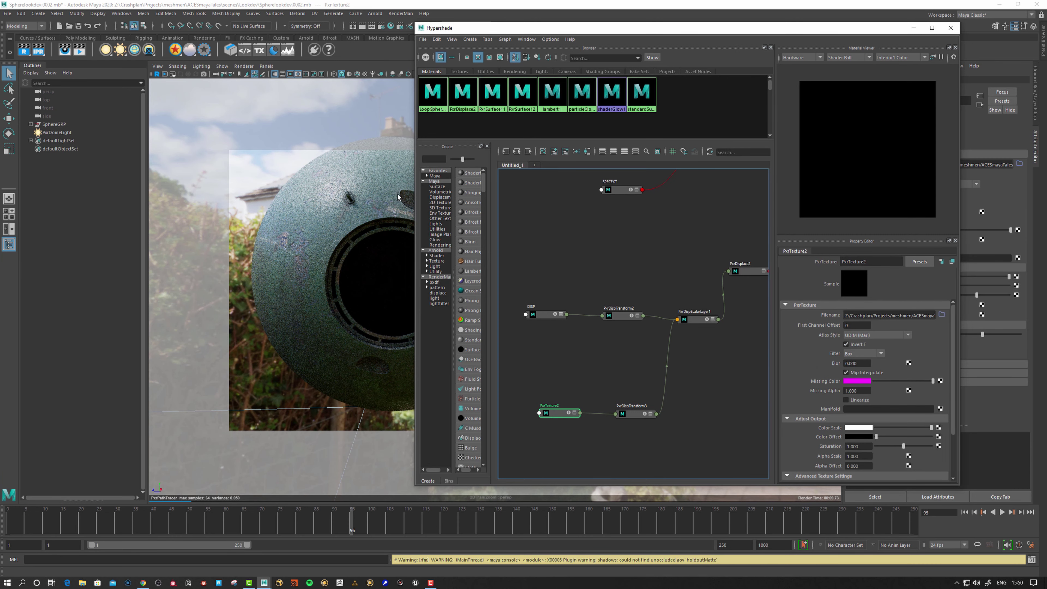
- Move the Hypershade clear of the render and examine the displaced sphere against the garden dome light from different angles
{"action": "left_click_drag", "start_coordinate": [553, 28], "coordinate": [721, 100]}
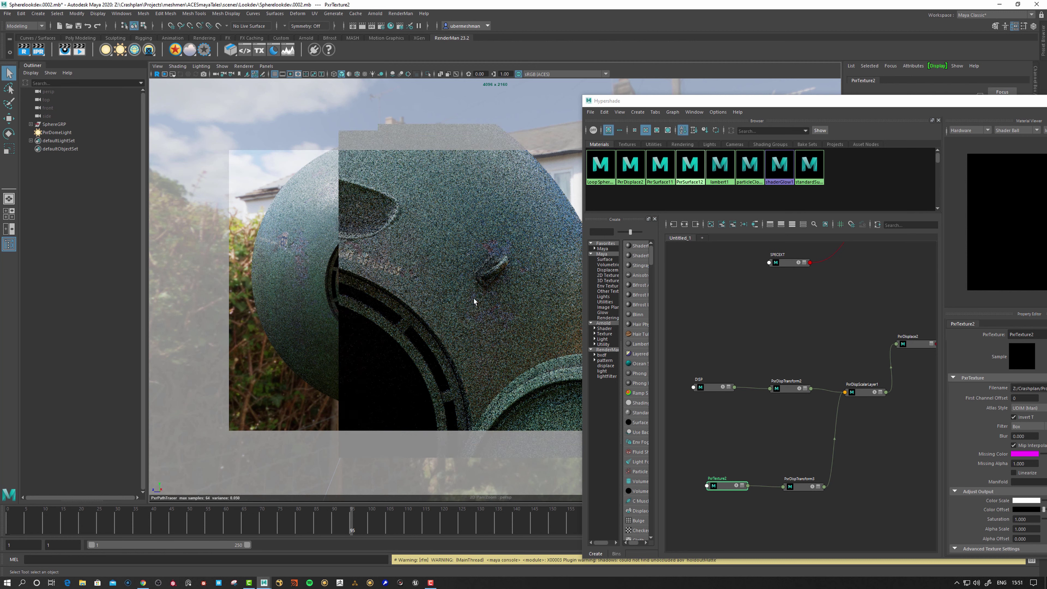
{"action": "left_click", "coordinate": [721, 430]}
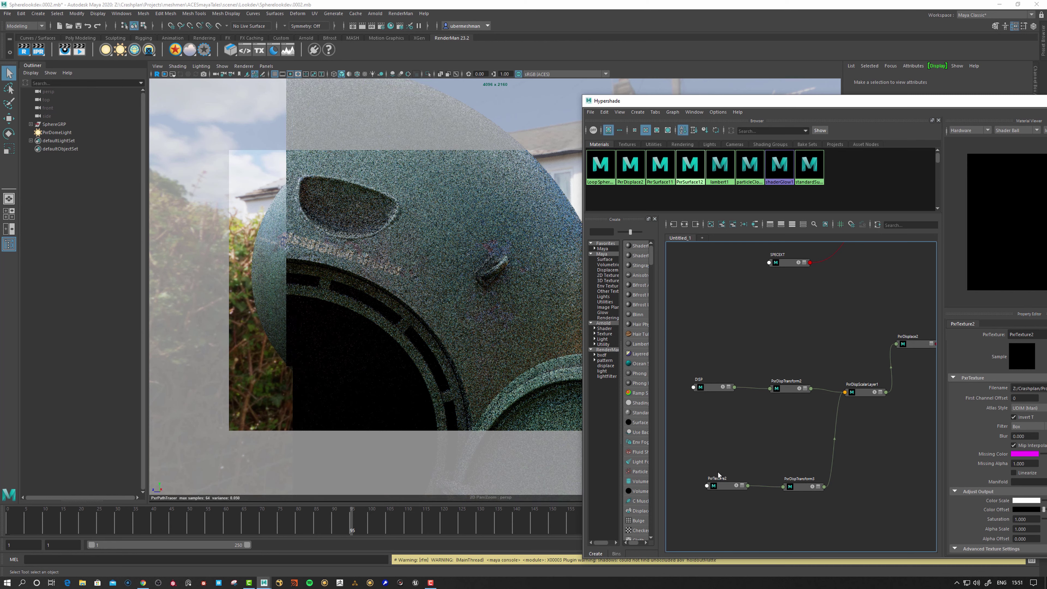
{"action": "left_click", "coordinate": [737, 485]}
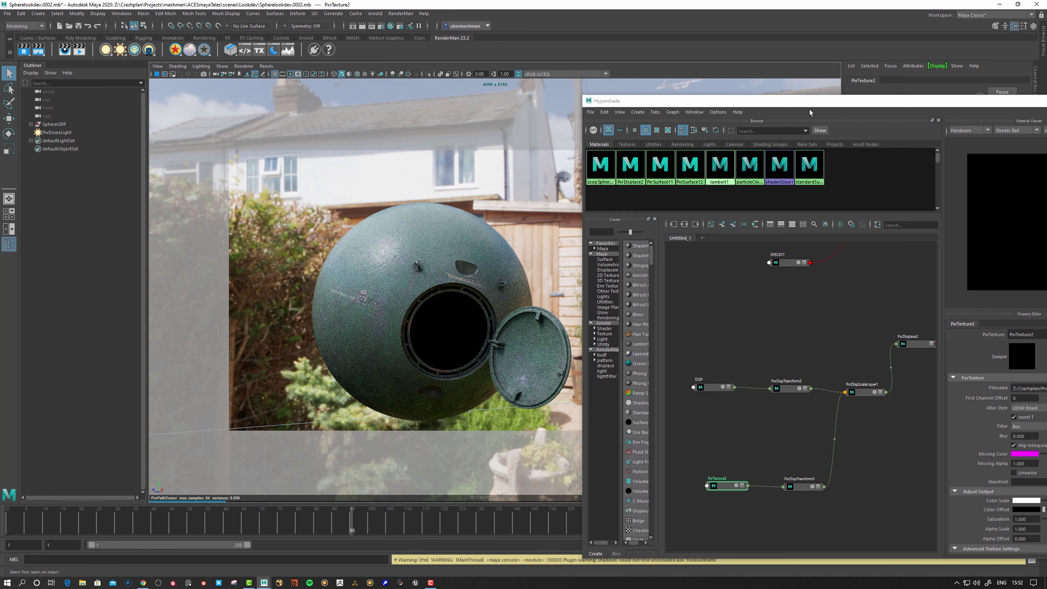
{"action": "left_click_drag", "start_coordinate": [808, 101], "coordinate": [498, 126]}
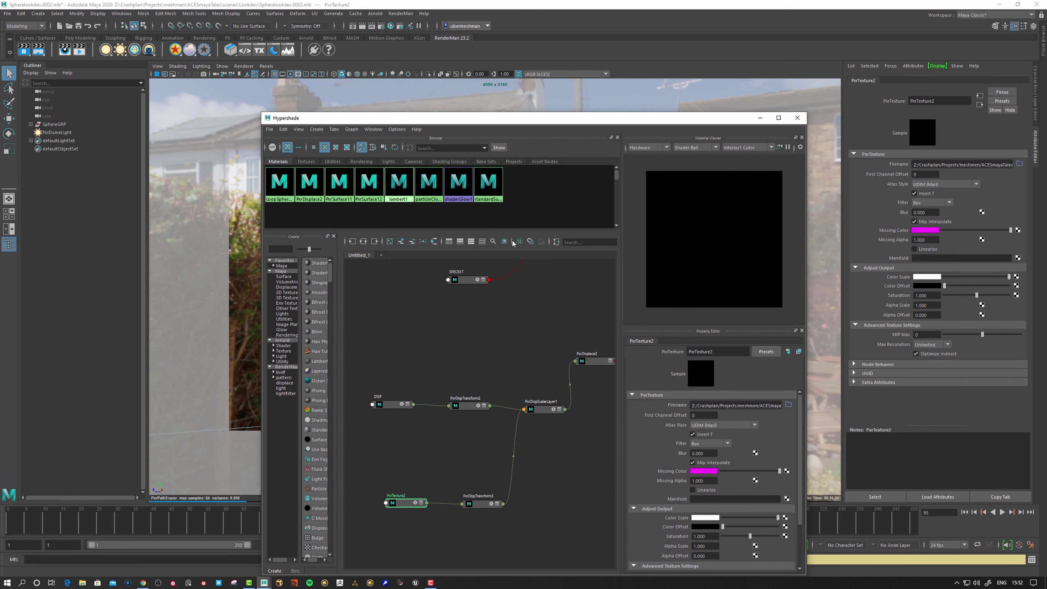
{"action": "left_click", "coordinate": [554, 268], "text": "alt"}
{"action": "left_click_drag", "start_coordinate": [566, 266], "coordinate": [544, 242], "text": "alt"}
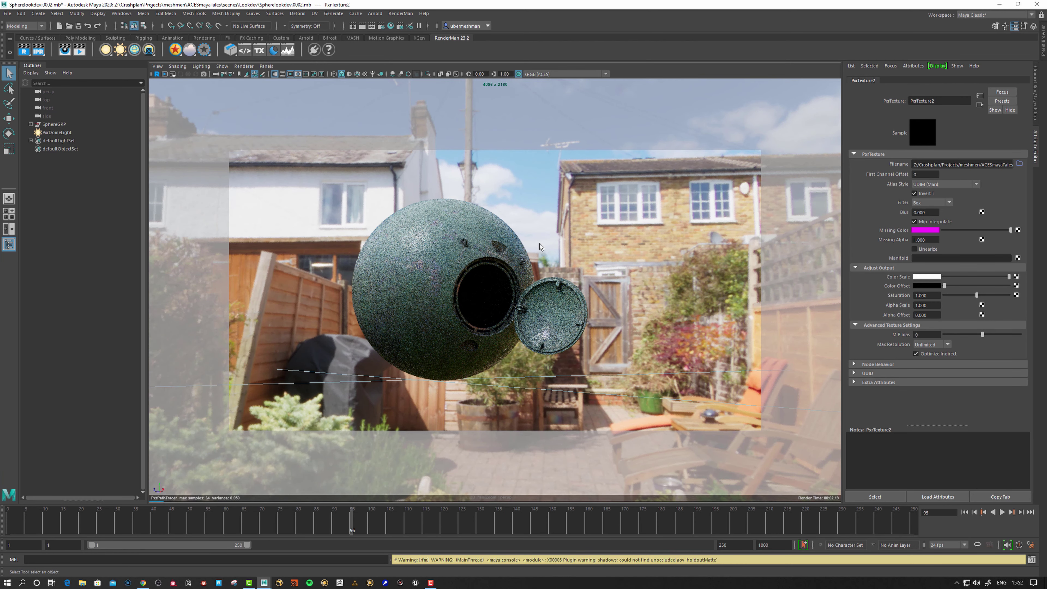
{"action": "left_click", "coordinate": [551, 235]}
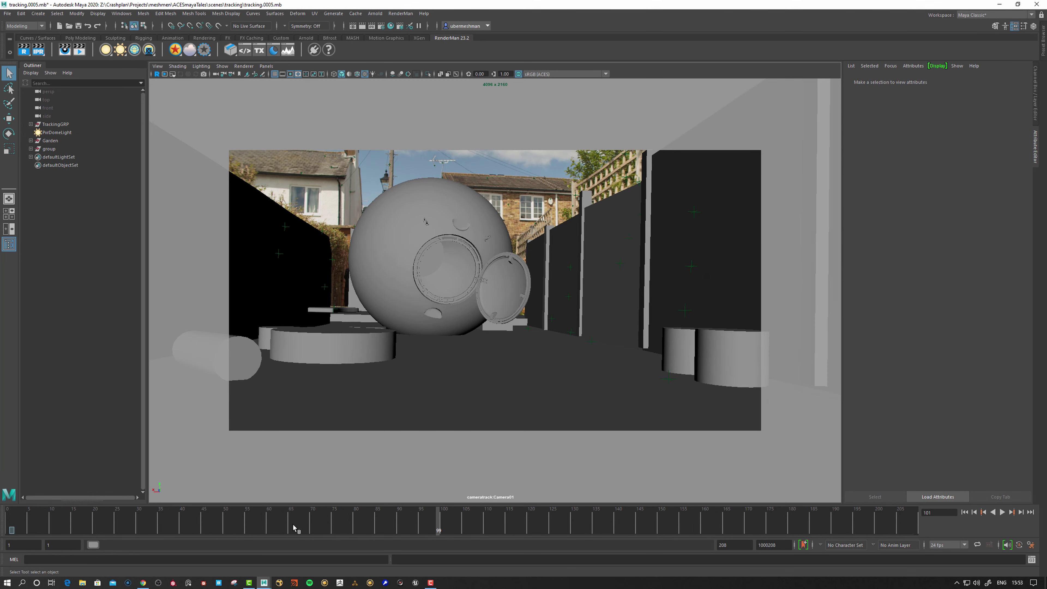
- Play back the camera-tracked shot in the tracking.0005 scene and move to frame 45
{"action": "left_click", "coordinate": [294, 528]}
{"action": "key", "text": "alt+v"}
{"action": "left_click", "coordinate": [111, 527]}
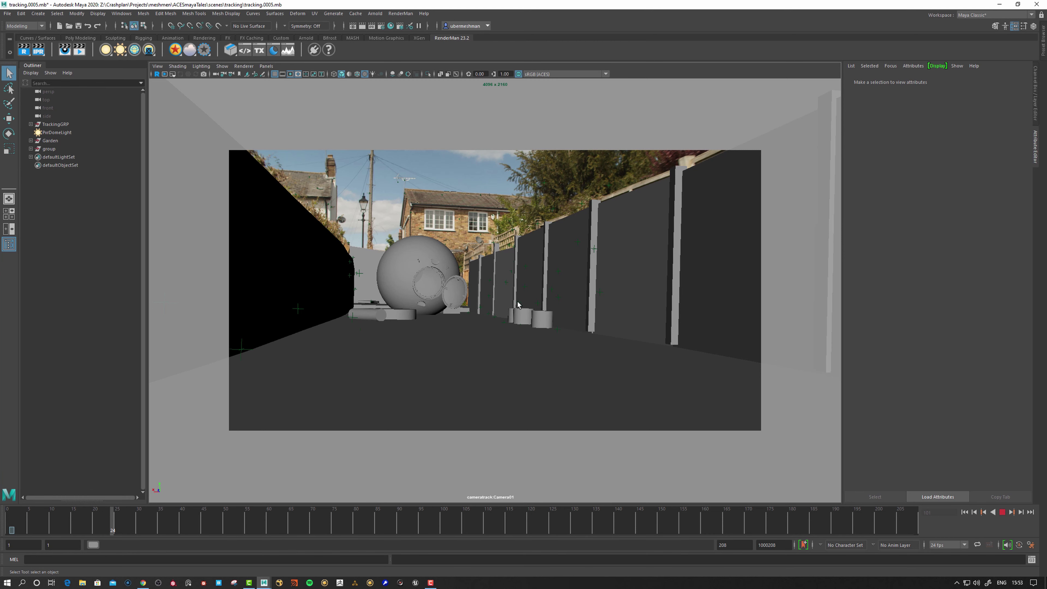
{"action": "key", "text": "alt+v"}
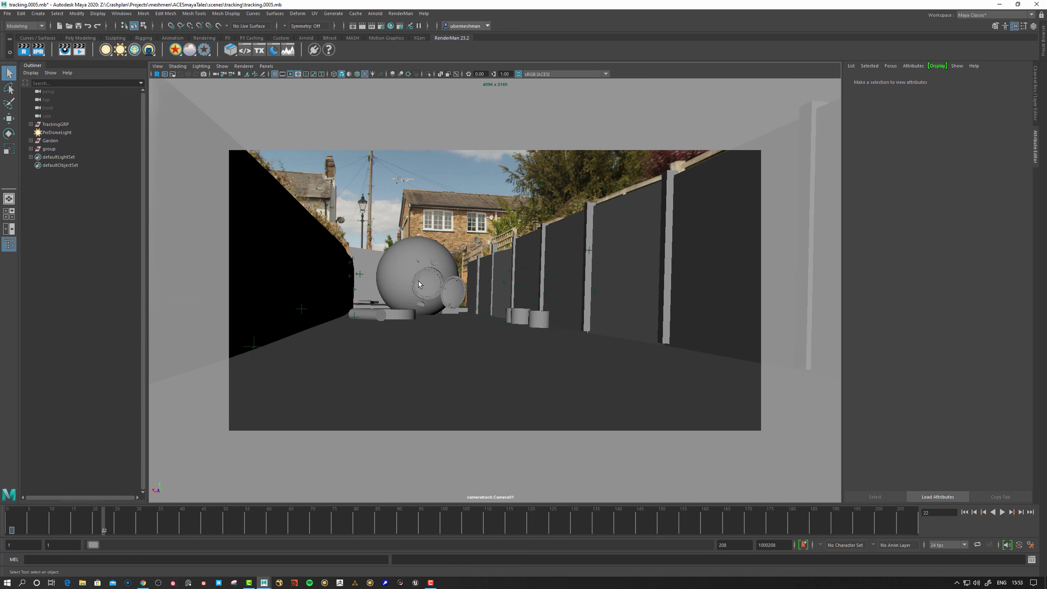
{"action": "left_click", "coordinate": [202, 527]}
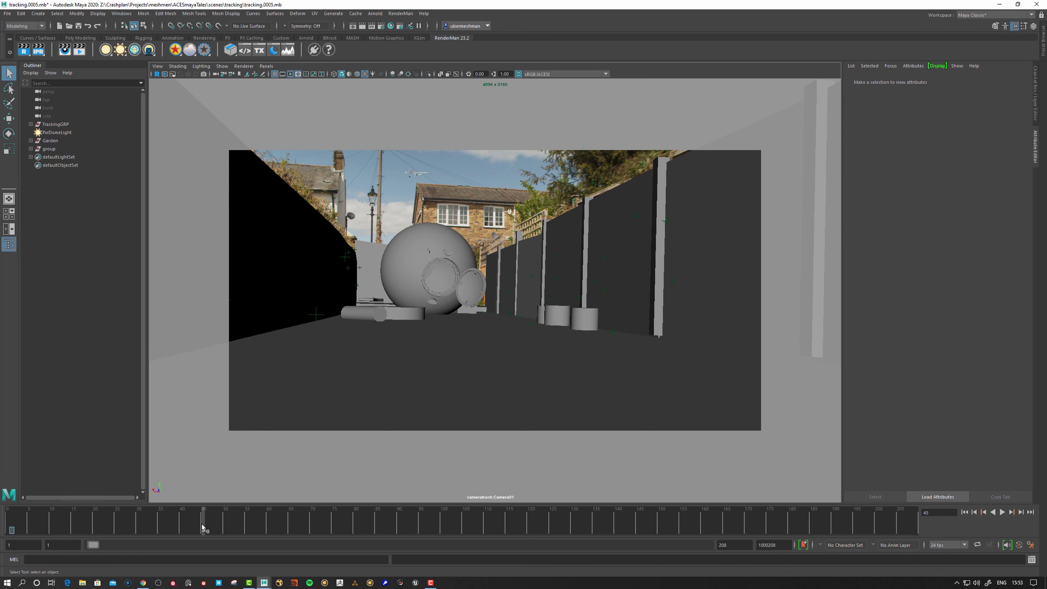
- Display the tracked scene in wireframe and check how the garden fence and ground geometry line up with the plate
{"action": "key", "text": "4"}
{"action": "left_click", "coordinate": [545, 221]}
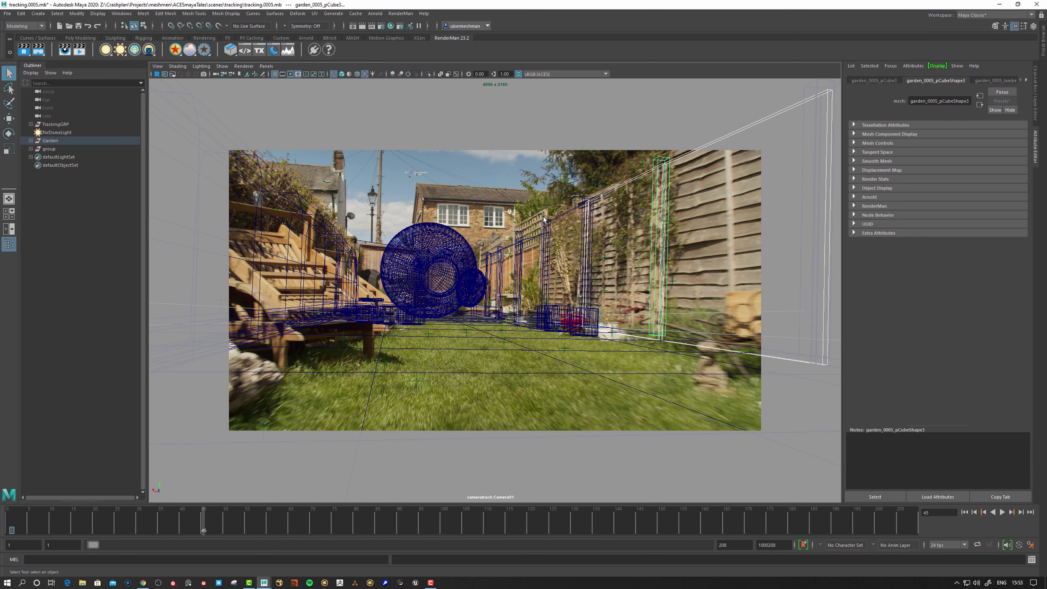
{"action": "left_click", "coordinate": [546, 241]}
{"action": "left_click", "coordinate": [510, 340]}
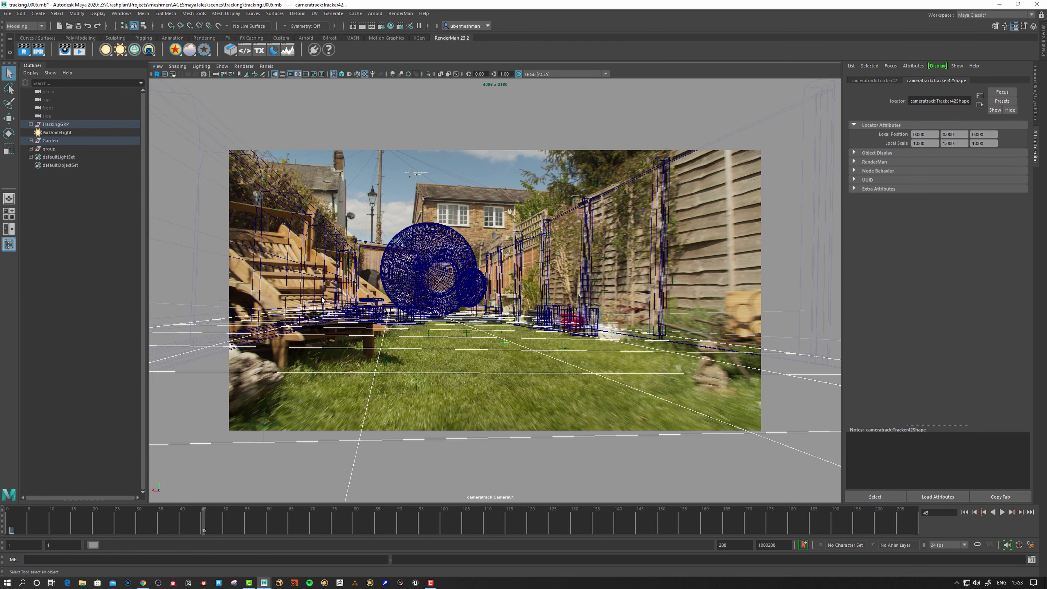
{"action": "left_click", "coordinate": [333, 236]}
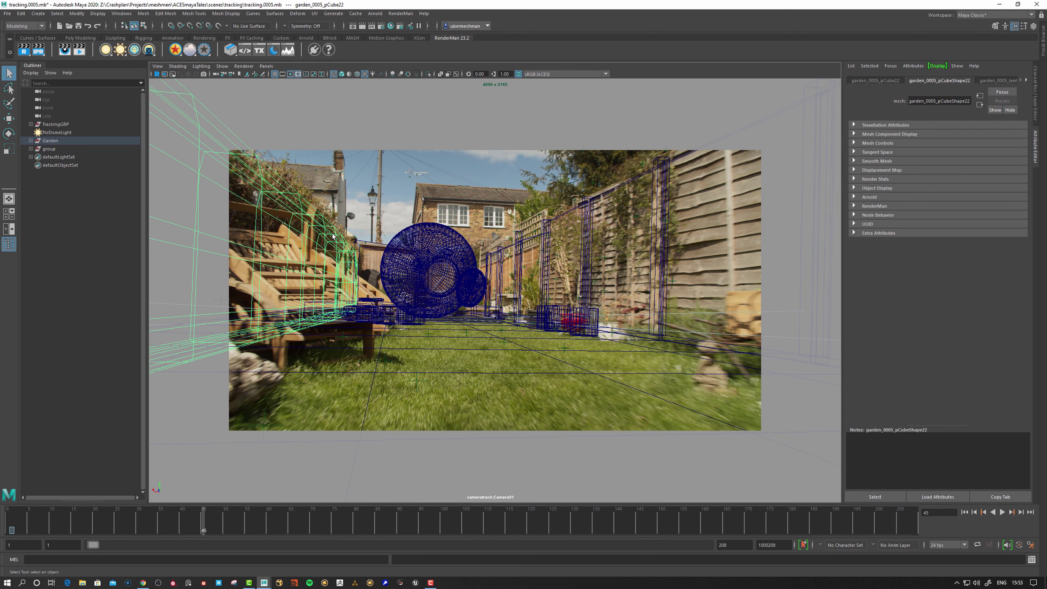
{"action": "left_click", "coordinate": [551, 253]}
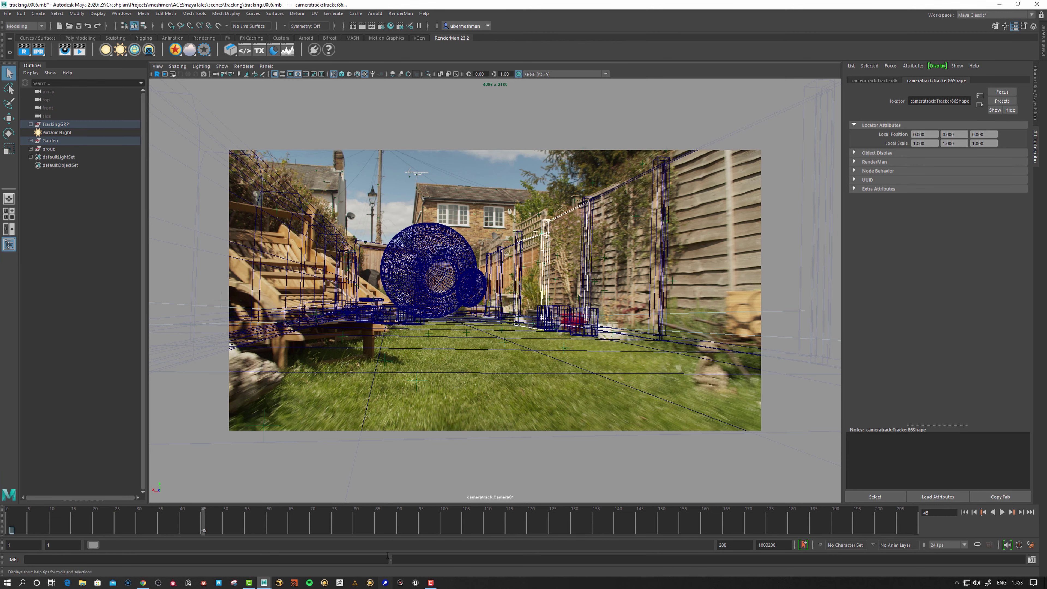
{"action": "left_click", "coordinate": [343, 526]}
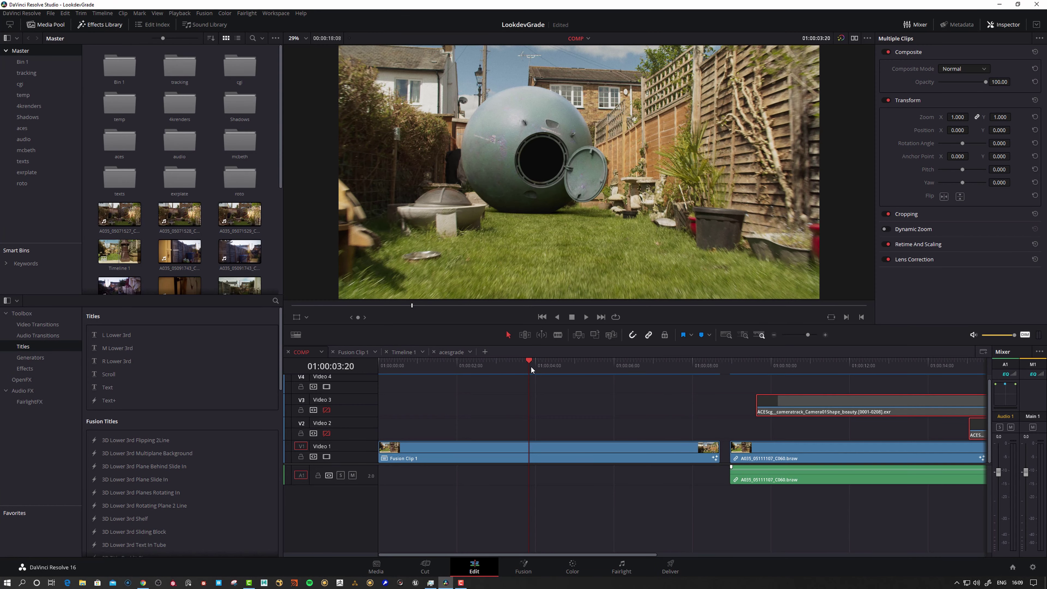
- Scrub the COMP shot to frame 92 and view MediaIn2 beside the final output in Fusion's dual viewers
{"action": "left_click_drag", "start_coordinate": [531, 366], "coordinate": [524, 363]}
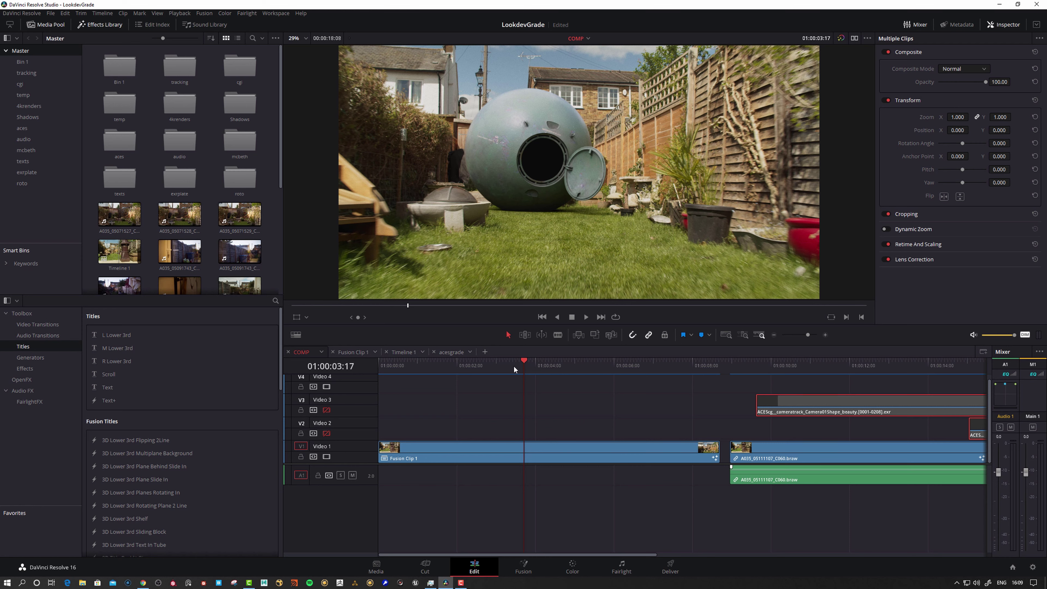
{"action": "left_click_drag", "start_coordinate": [527, 368], "coordinate": [528, 367]}
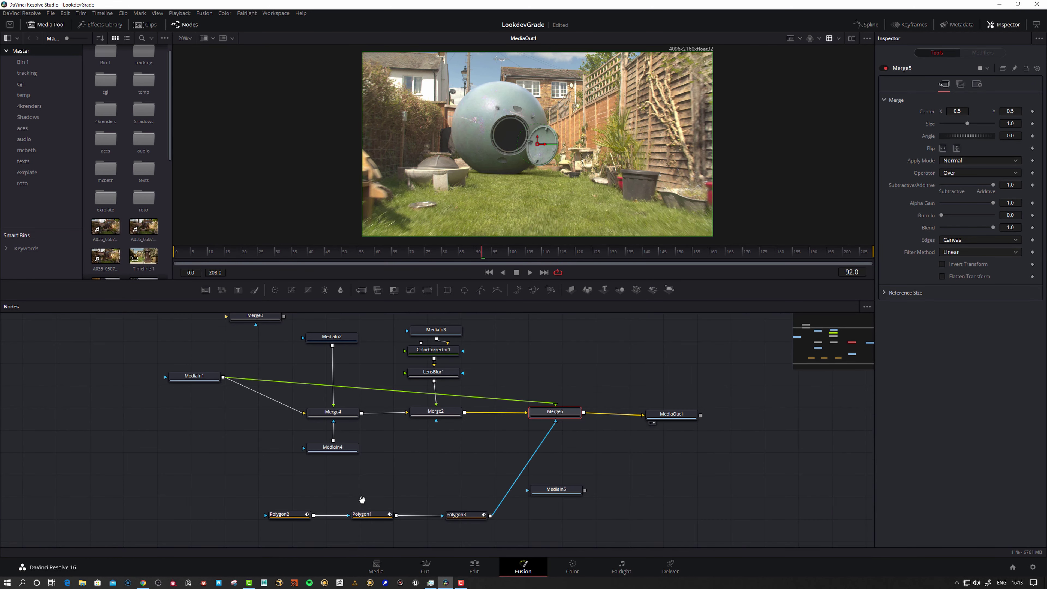
{"action": "middle_click_drag", "start_coordinate": [362, 500], "coordinate": [418, 524]}
{"action": "left_click", "coordinate": [397, 364]}
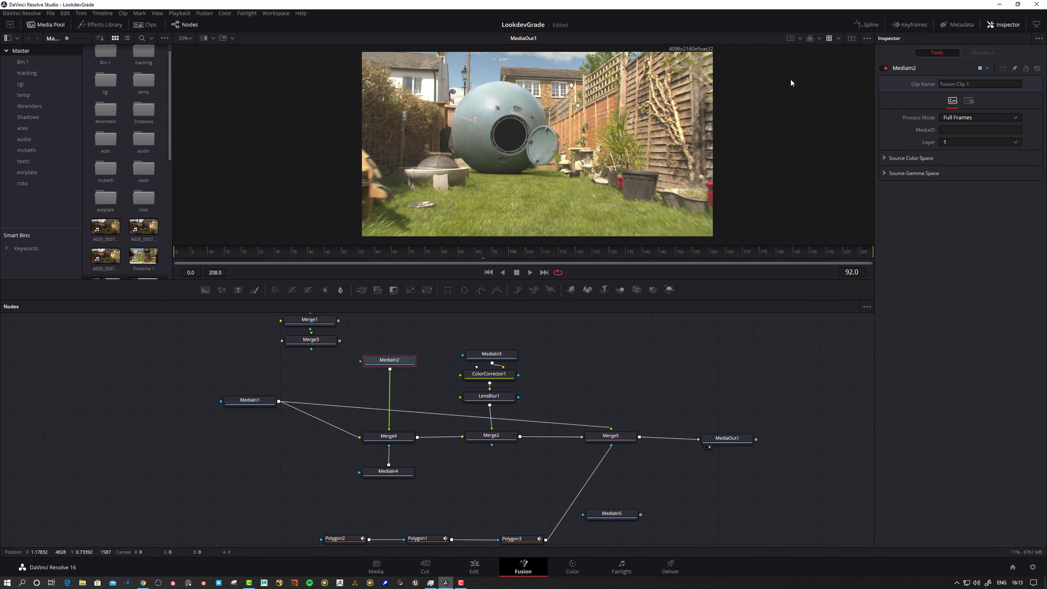
{"action": "left_click", "coordinate": [853, 38]}
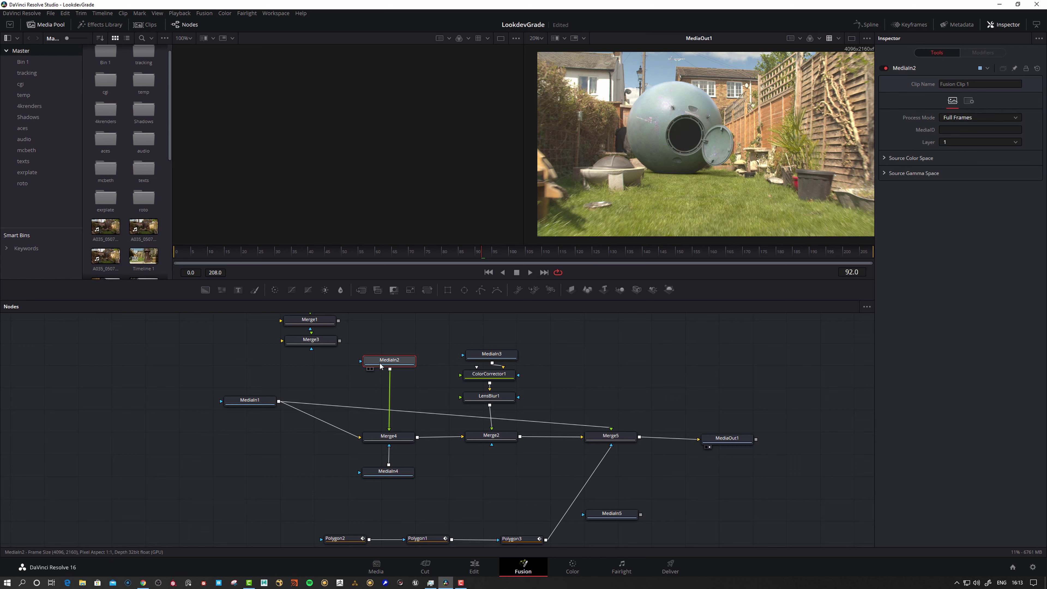
{"action": "left_click", "coordinate": [368, 369]}
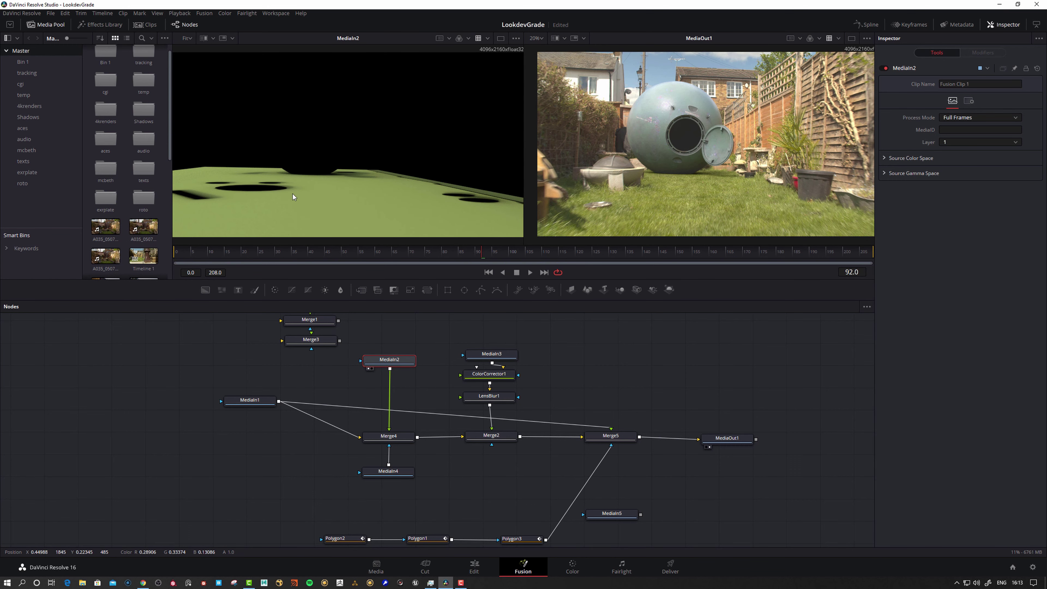
- View the MediaIn4 light pass and the MediaIn3 sphere render beside the final output
{"action": "left_click_drag", "start_coordinate": [388, 471], "coordinate": [389, 474]}
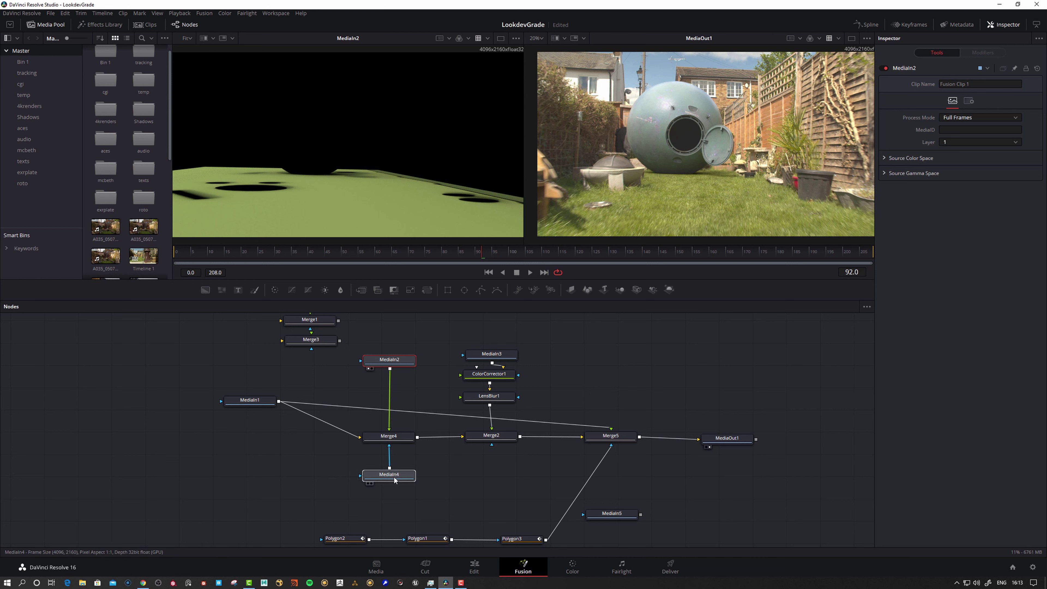
{"action": "left_click", "coordinate": [368, 483]}
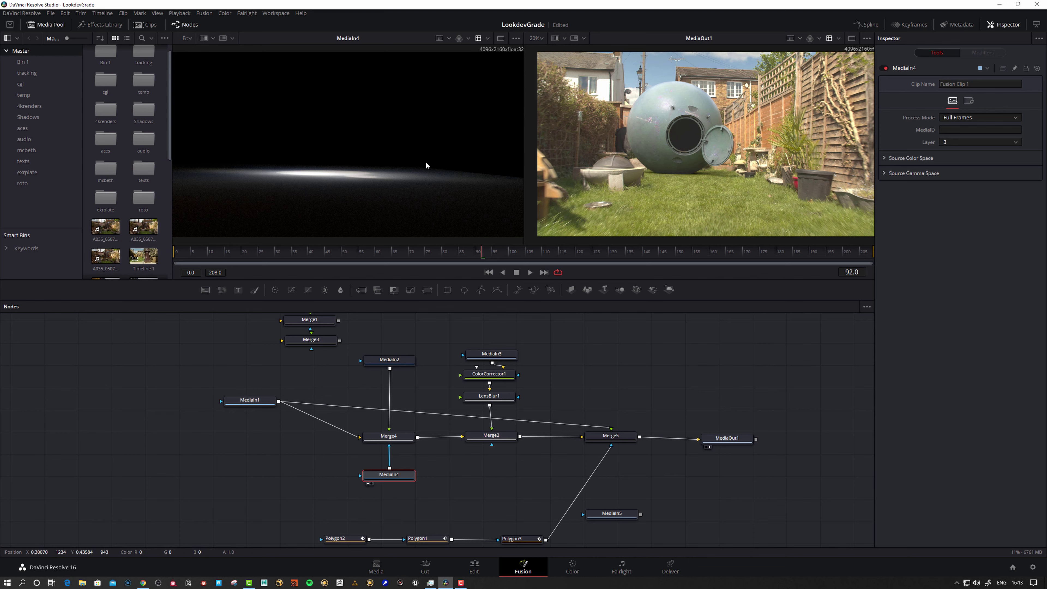
{"action": "left_click_drag", "start_coordinate": [494, 351], "coordinate": [496, 349]}
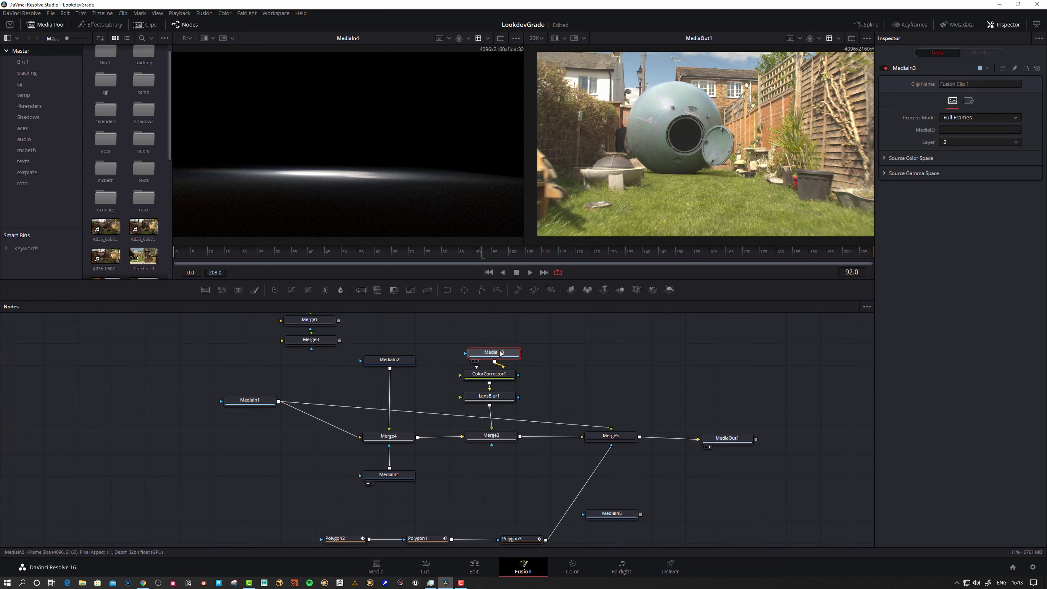
{"action": "key", "text": "1"}
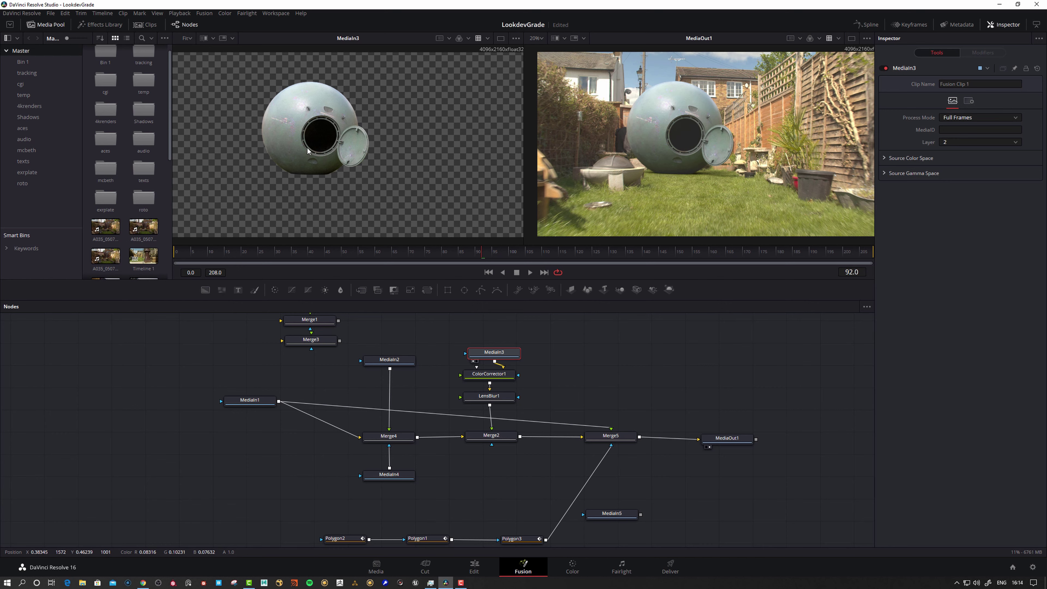
- View the composite's build-up by displaying the Merge4, Merge2 and Merge5 nodes in order beside the output
{"action": "left_click", "coordinate": [491, 436]}
{"action": "left_click", "coordinate": [390, 436]}
{"action": "key", "text": "1"}
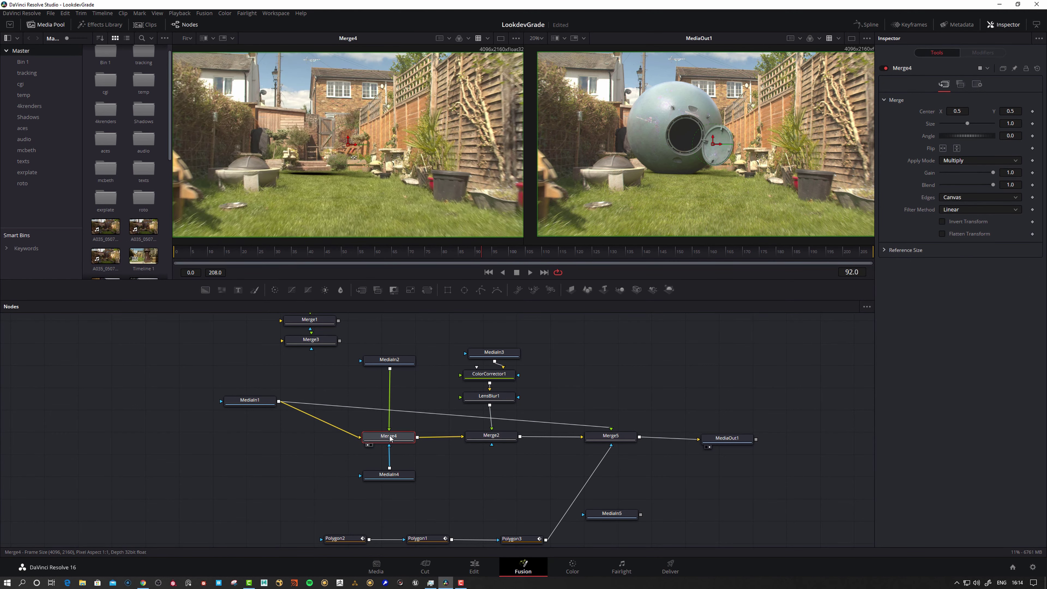
{"action": "left_click", "coordinate": [496, 439]}
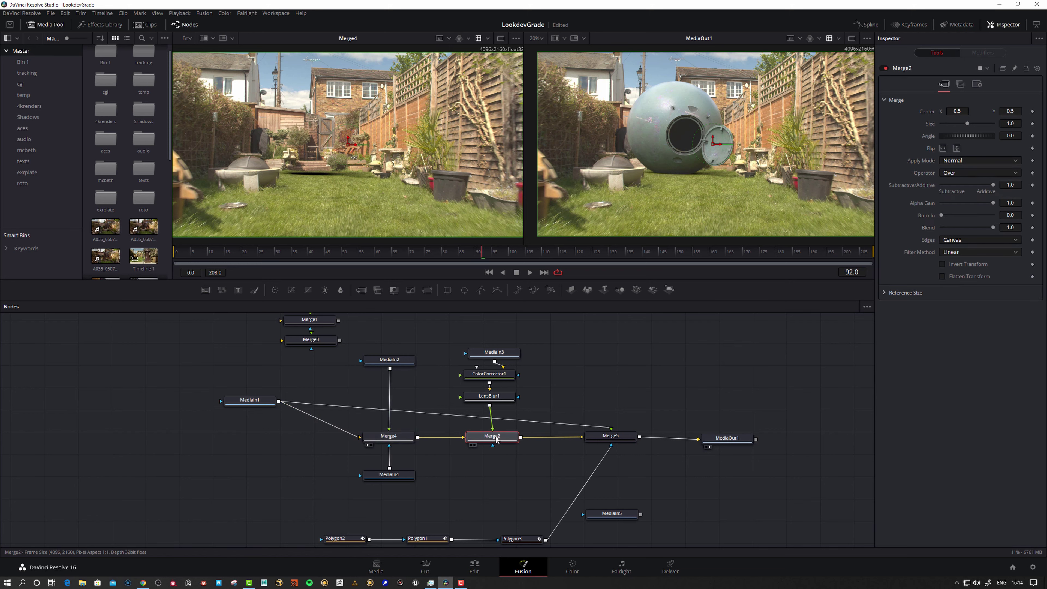
{"action": "key", "text": "1"}
{"action": "left_click_drag", "start_coordinate": [497, 440], "coordinate": [492, 441]}
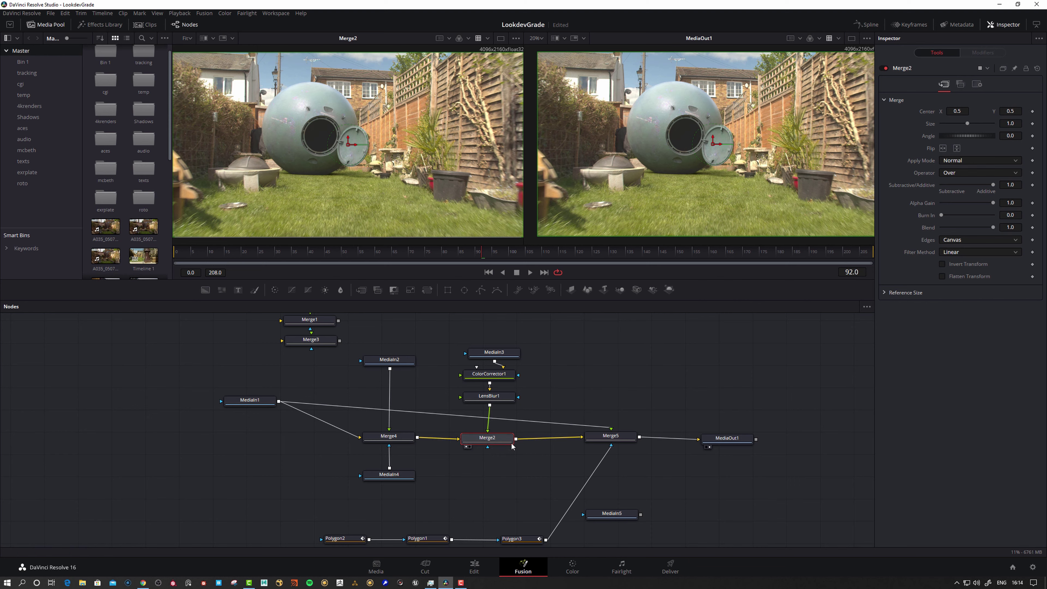
{"action": "left_click", "coordinate": [622, 440]}
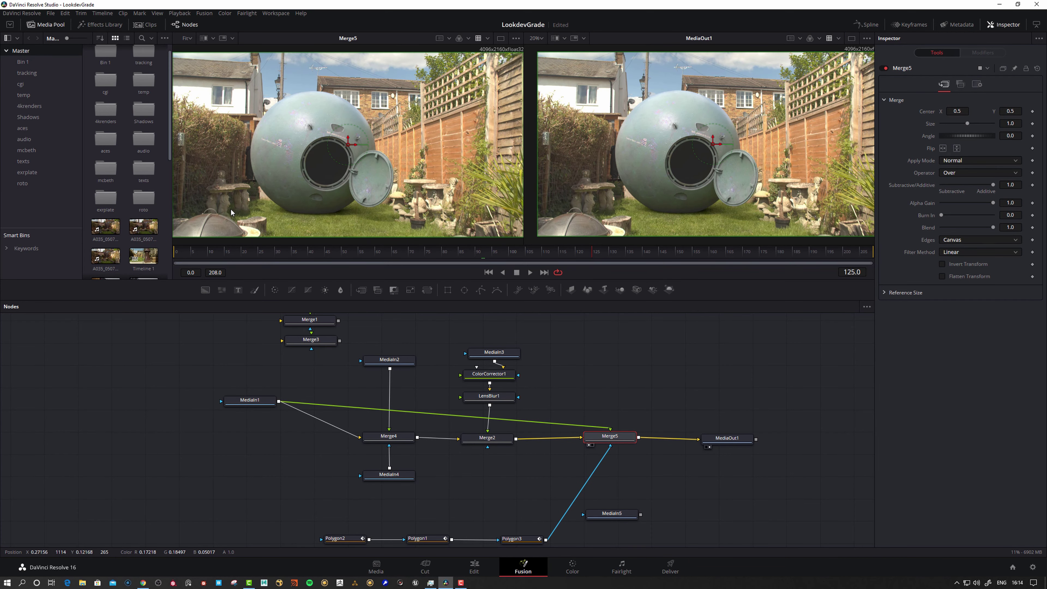
- Check the Merge5 result against the final output at frames 37 and 144, ending on the MediaOut1 node
{"action": "left_click", "coordinate": [301, 250]}
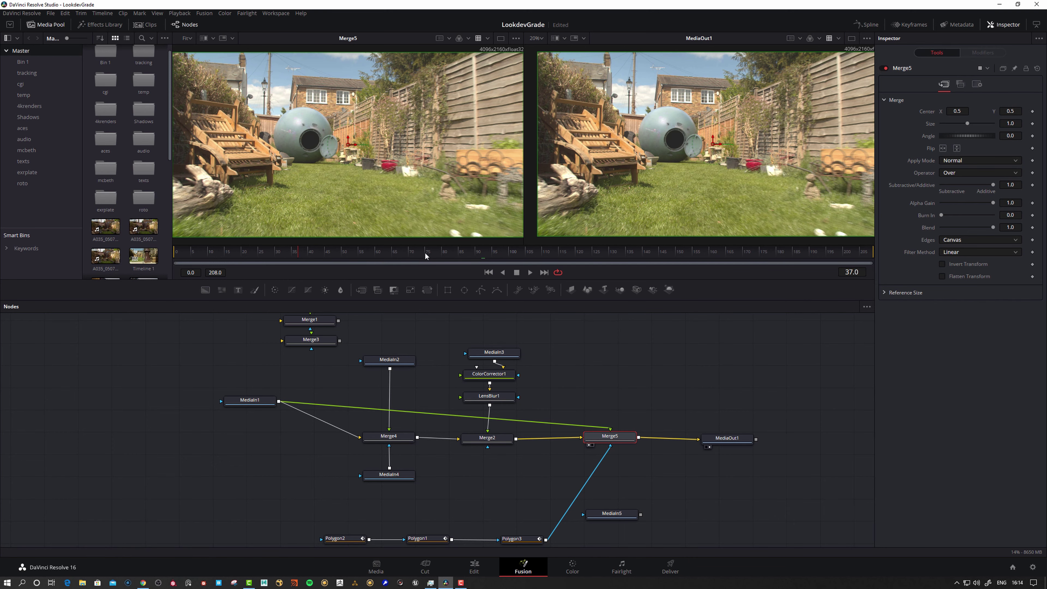
{"action": "left_click", "coordinate": [658, 253]}
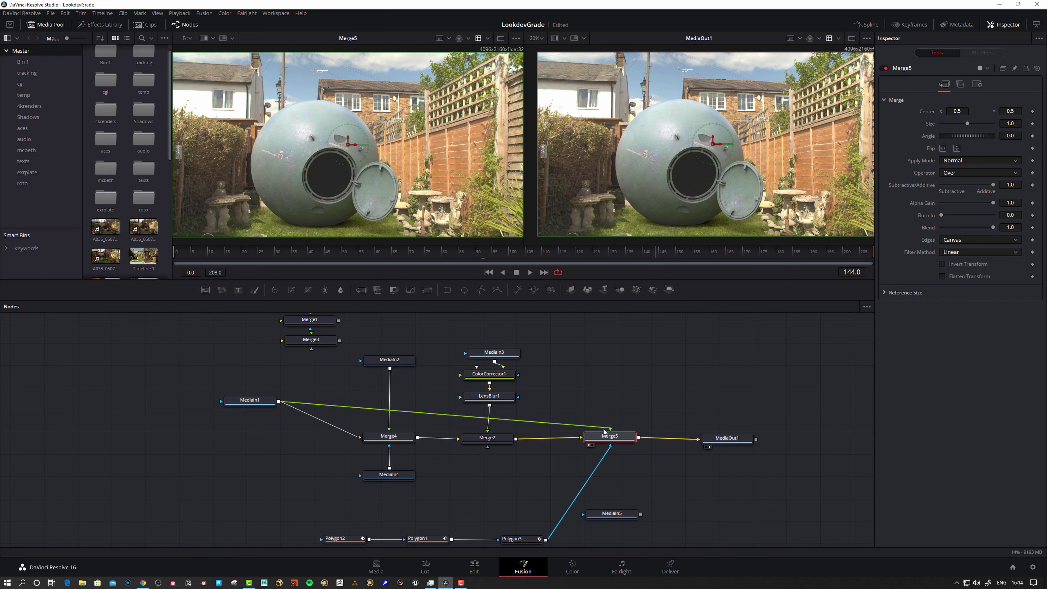
{"action": "left_click", "coordinate": [727, 438]}
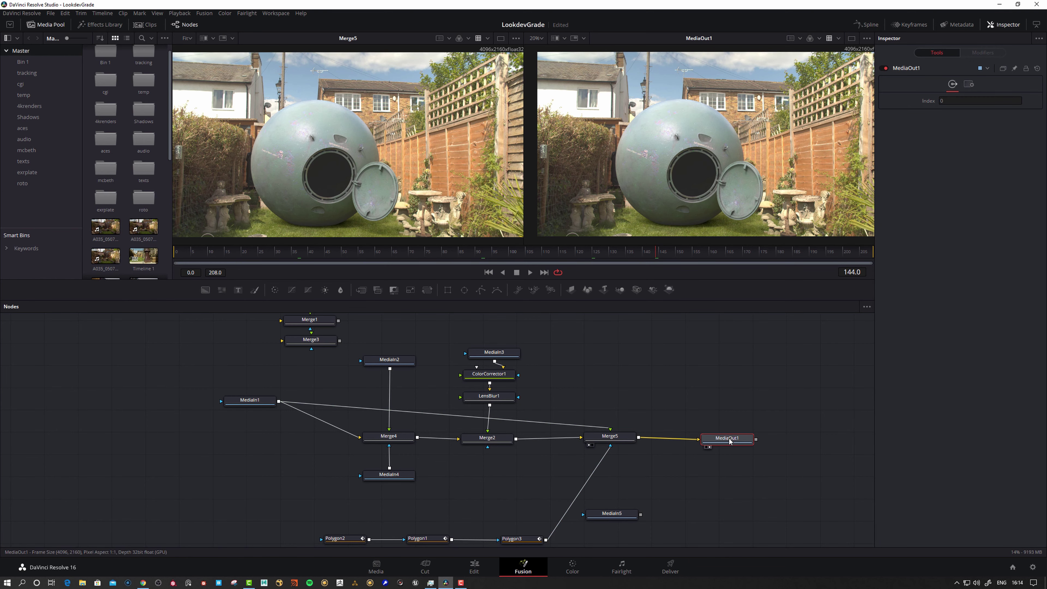
{"action": "middle_click_drag", "start_coordinate": [689, 469], "coordinate": [696, 445]}
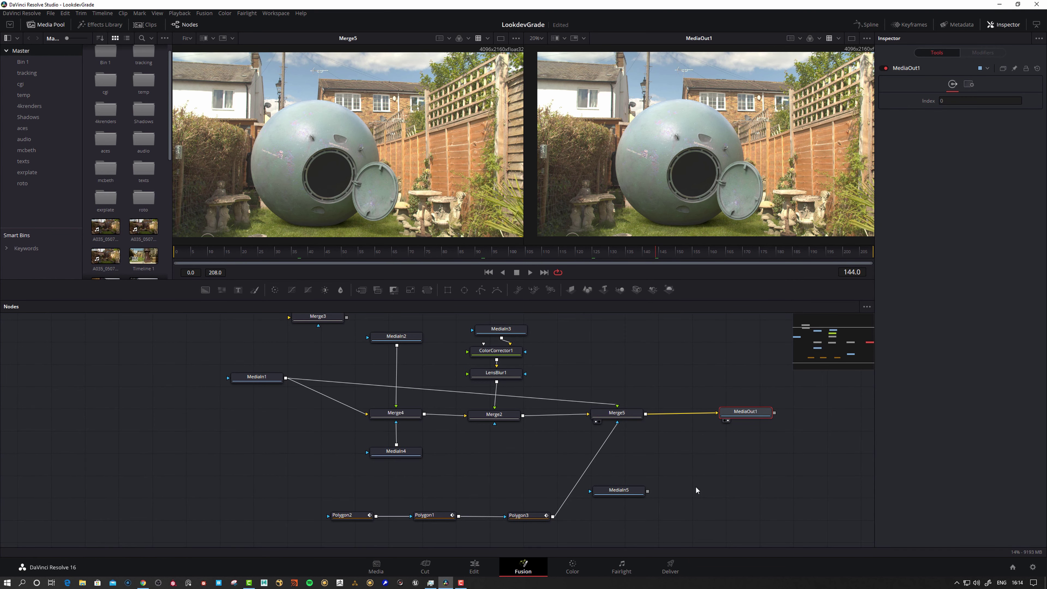
- Open the Film Grain node of the clip's color grade and compare the sphere's surface close up with the grain off and on
{"action": "left_click", "coordinate": [474, 570]}
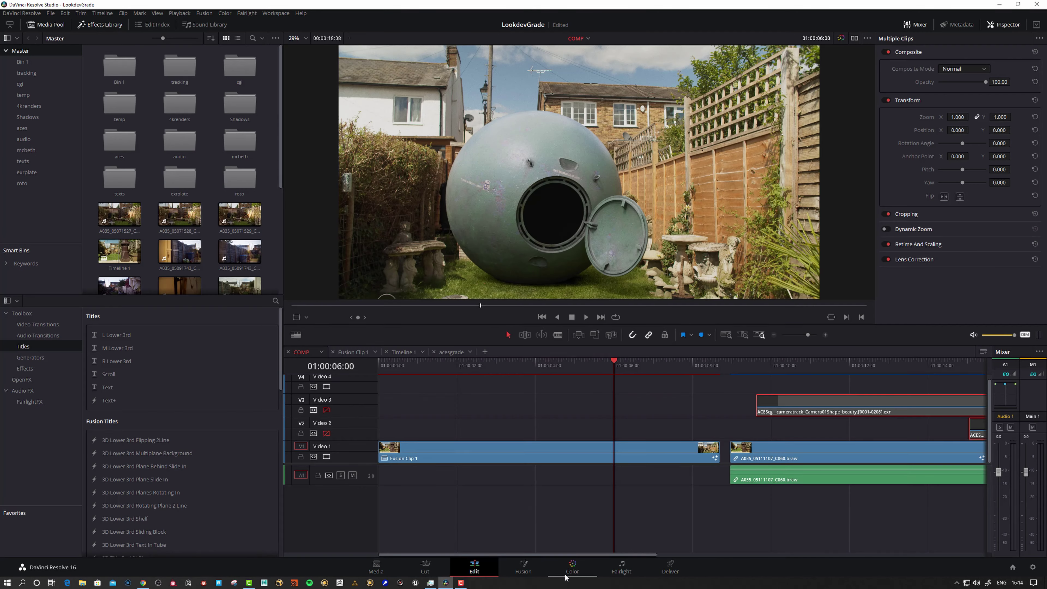
{"action": "left_click", "coordinate": [572, 569]}
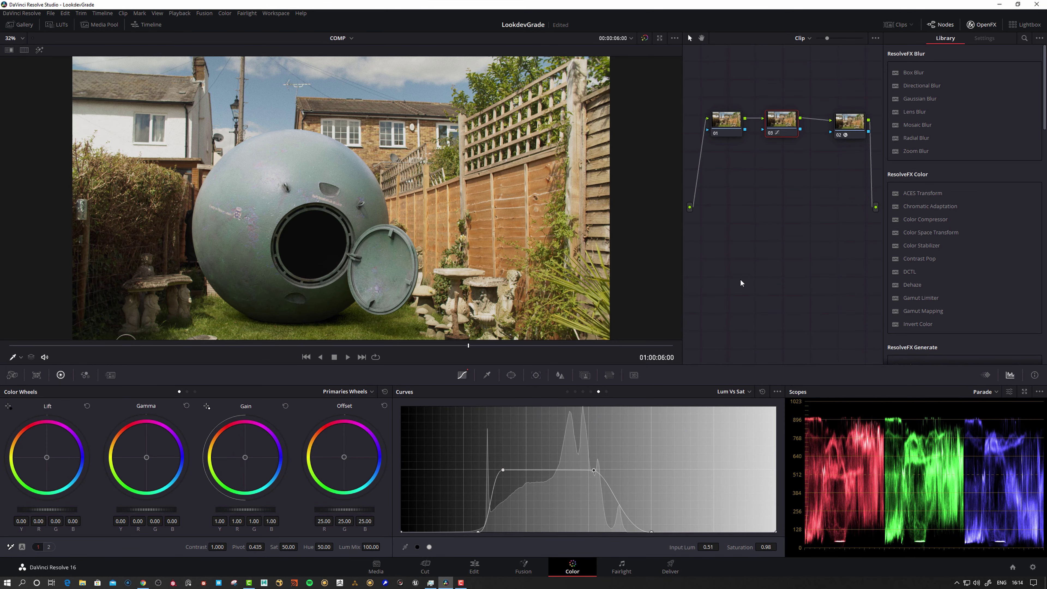
{"action": "left_click", "coordinate": [818, 156]}
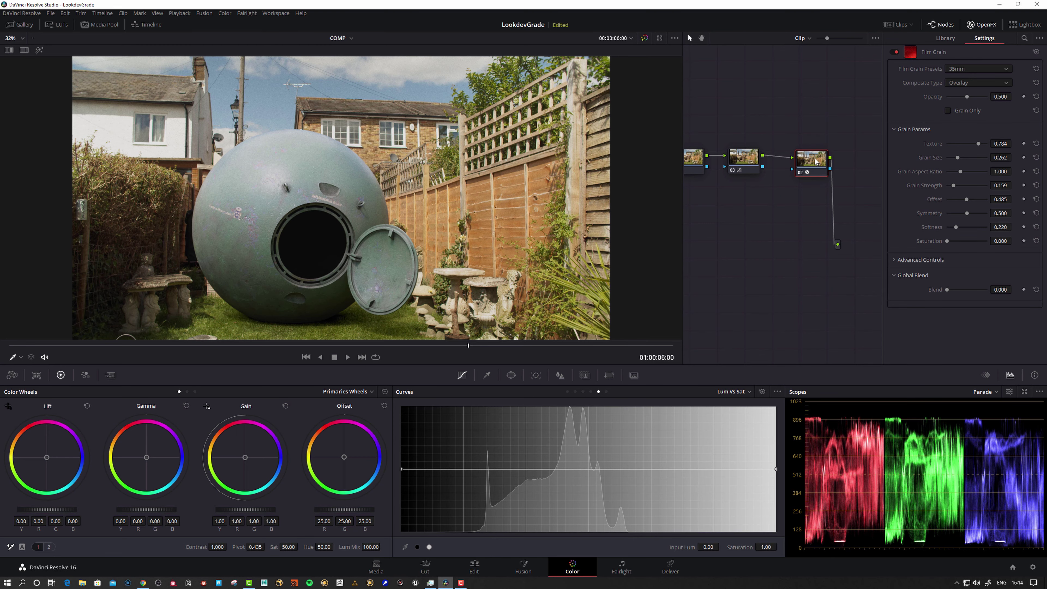
{"action": "scroll", "coordinate": [293, 228], "scroll_direction": "up", "scroll_amount": 8}
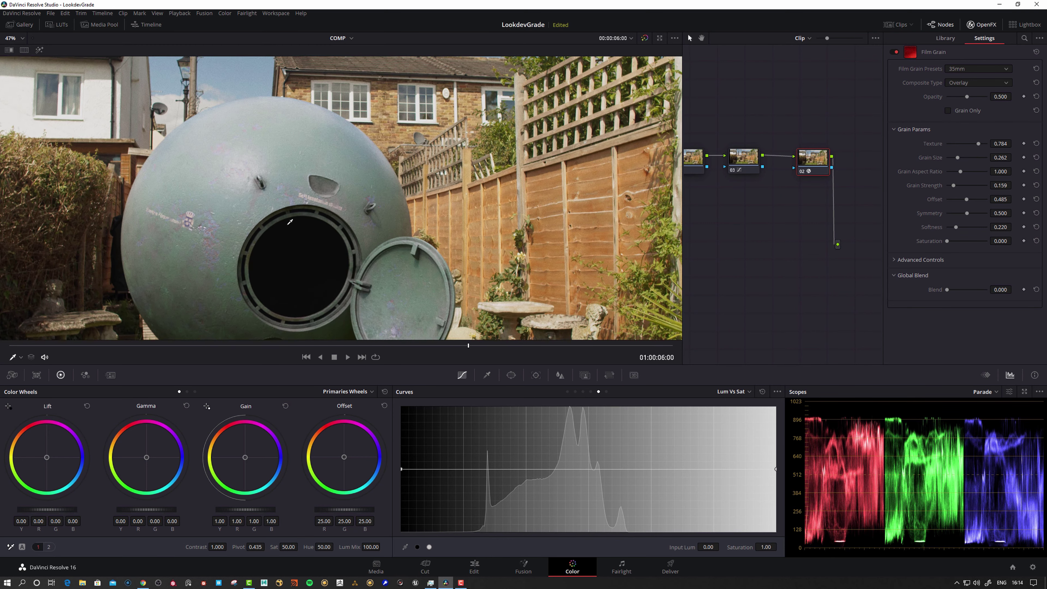
{"action": "scroll", "coordinate": [480, 205], "scroll_direction": "up", "scroll_amount": 3}
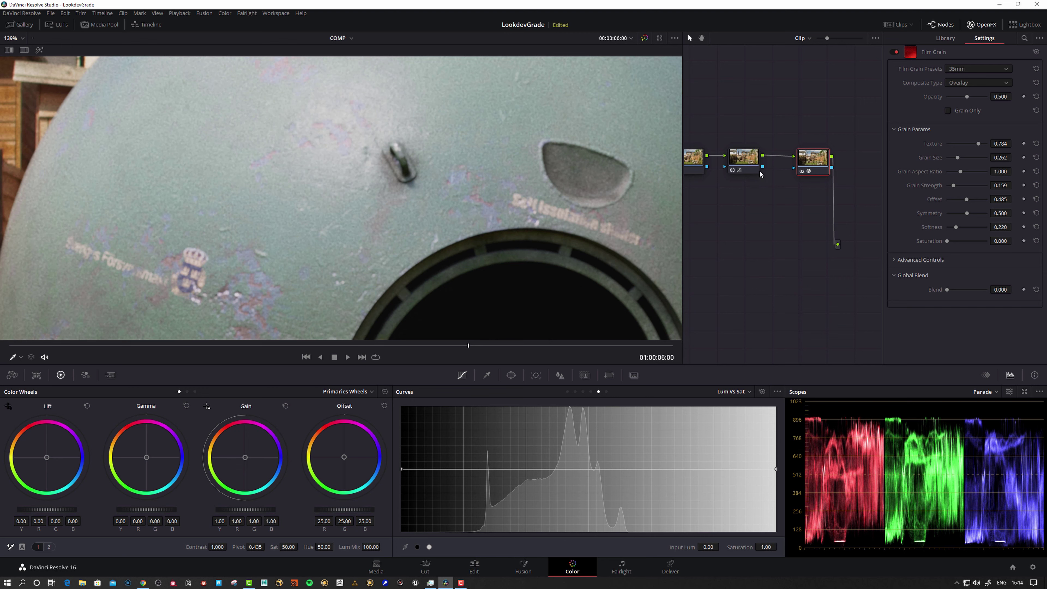
{"action": "left_click", "coordinate": [894, 52]}
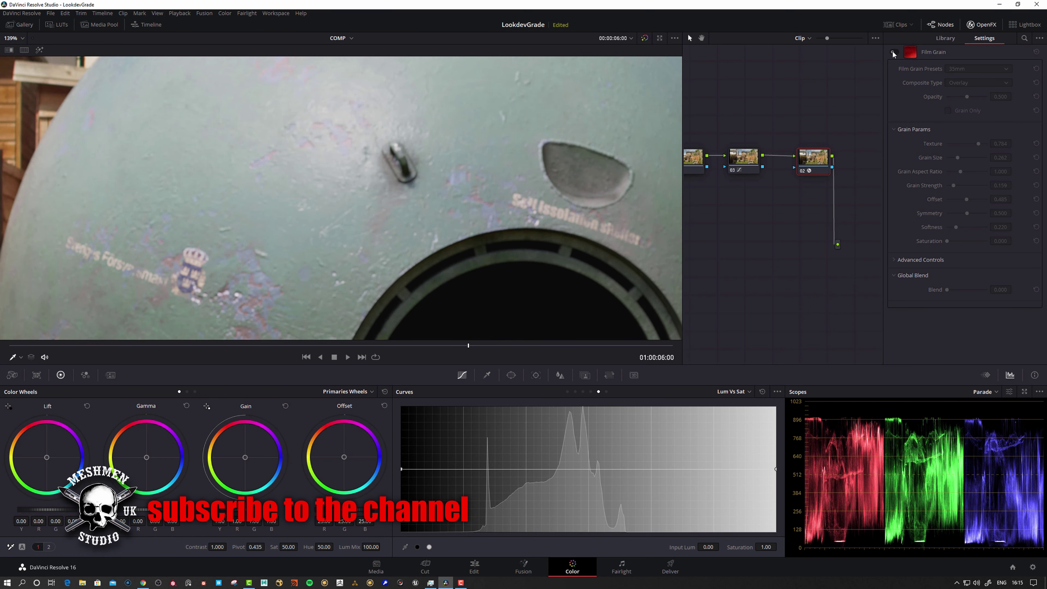
{"action": "left_click", "coordinate": [893, 51]}
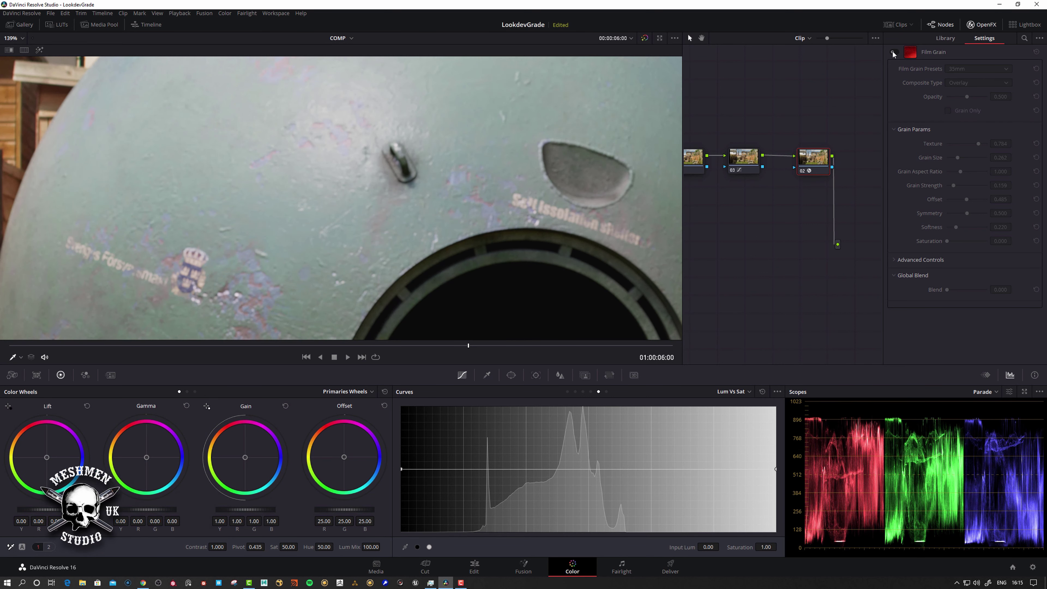
- Add a serial node between node 03 and the film grain node, and bring the whole frame back into view
{"action": "left_click", "coordinate": [748, 162]}
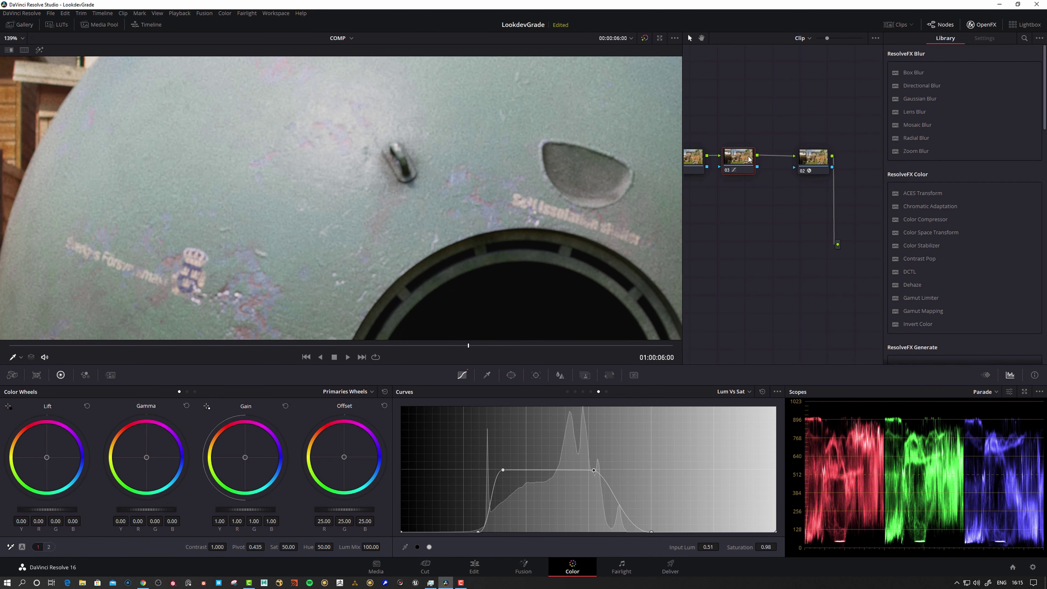
{"action": "key", "text": "alt+s"}
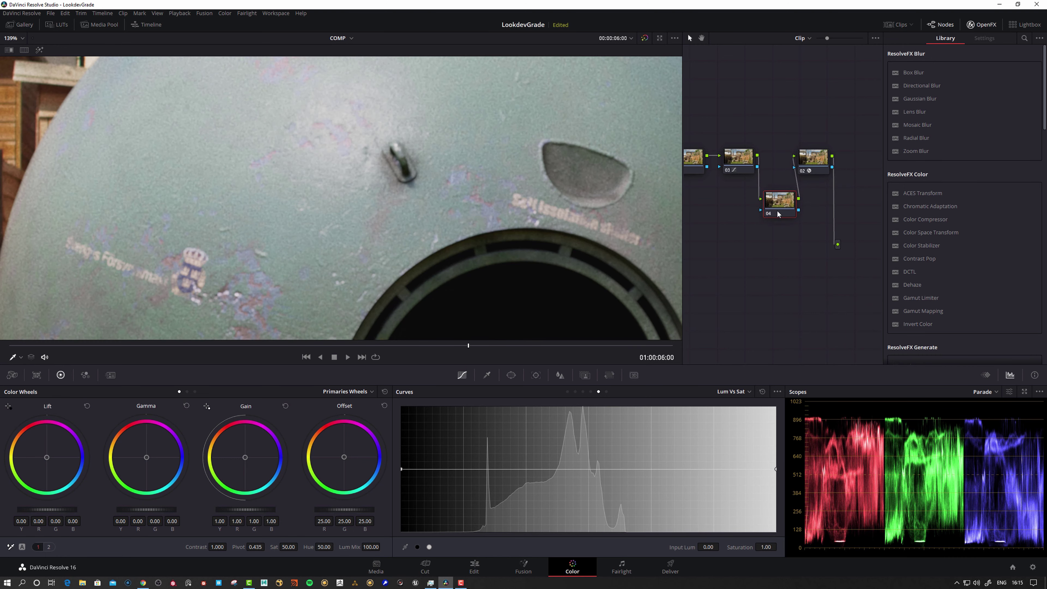
{"action": "scroll", "coordinate": [347, 199], "scroll_direction": "down", "scroll_amount": 2}
{"action": "scroll", "coordinate": [347, 199], "scroll_direction": "down", "scroll_amount": 10}
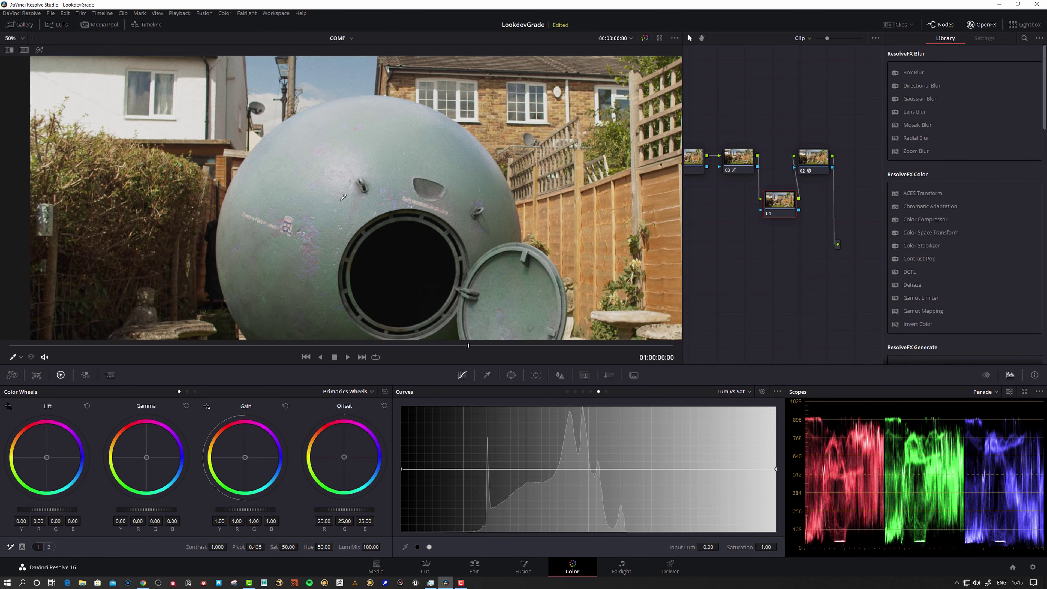
- Using Log wheels on node 04, tint shadows blue (-0.23, -0.00, 0.70) and highlights orange (0.38, -0.04, -0.71)
{"action": "left_click", "coordinate": [350, 392]}
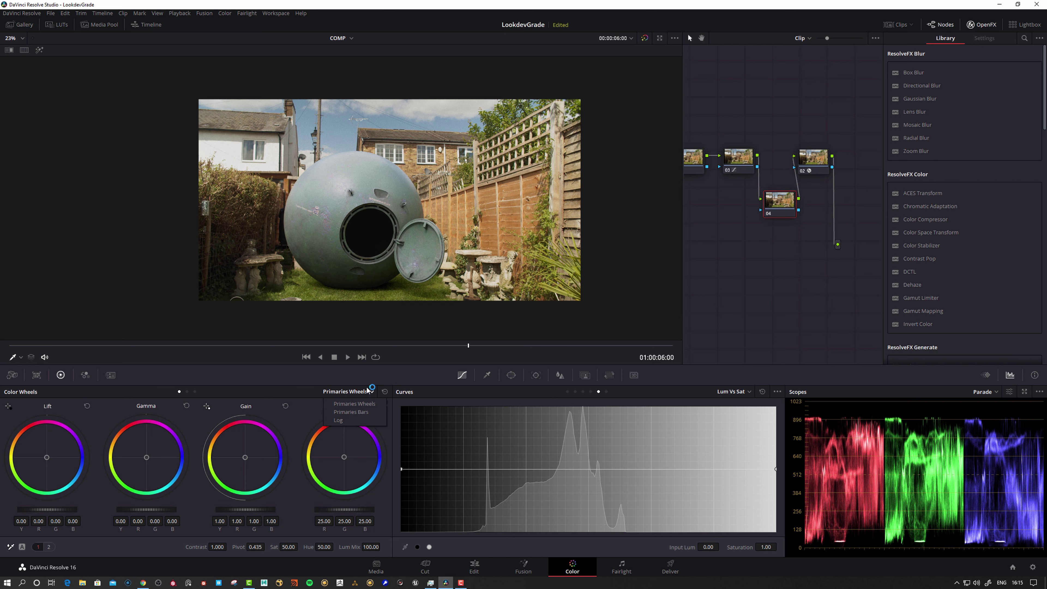
{"action": "left_click", "coordinate": [360, 412]}
{"action": "left_click", "coordinate": [363, 392]}
{"action": "left_click", "coordinate": [351, 422]}
{"action": "left_click_drag", "start_coordinate": [39, 470], "coordinate": [64, 464]}
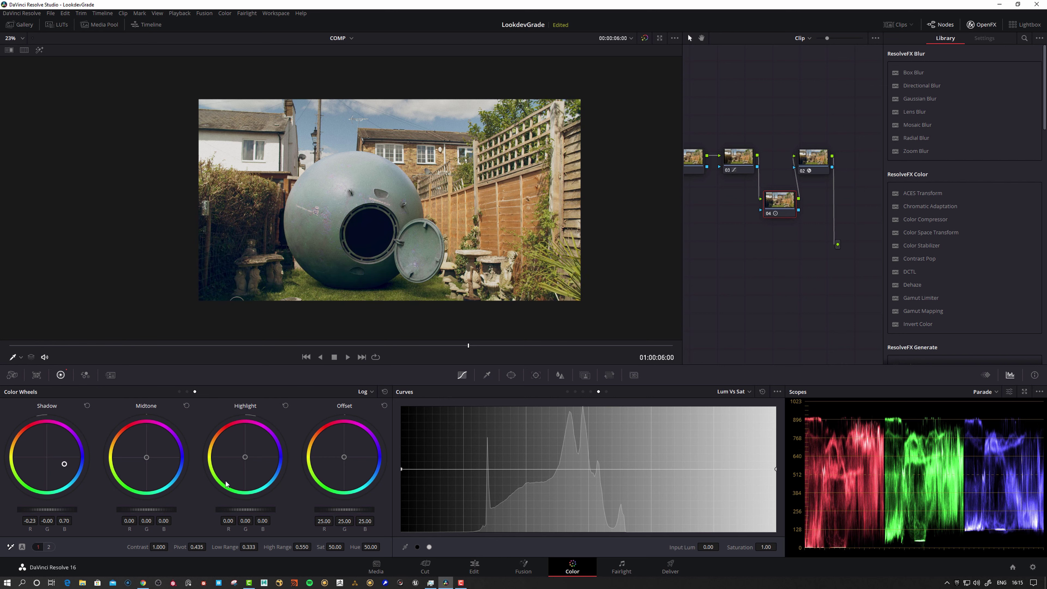
{"action": "left_click_drag", "start_coordinate": [246, 460], "coordinate": [227, 445]}
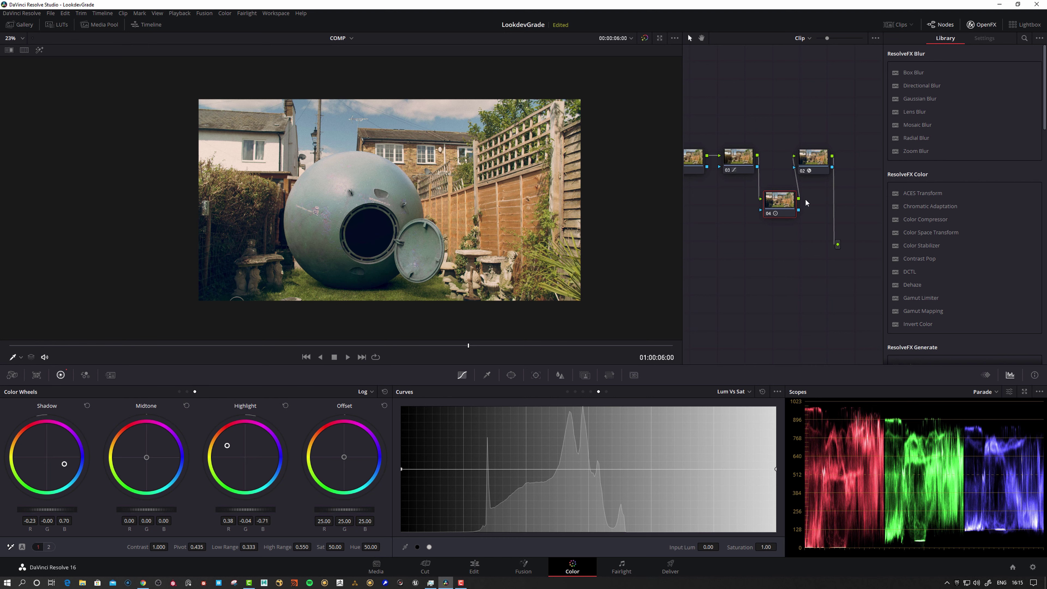
- Set node 04's saturation to 32.30 and contrast to 1.064, and move the node closer to its neighbours in the graph
{"action": "left_click_drag", "start_coordinate": [781, 201], "coordinate": [762, 206]}
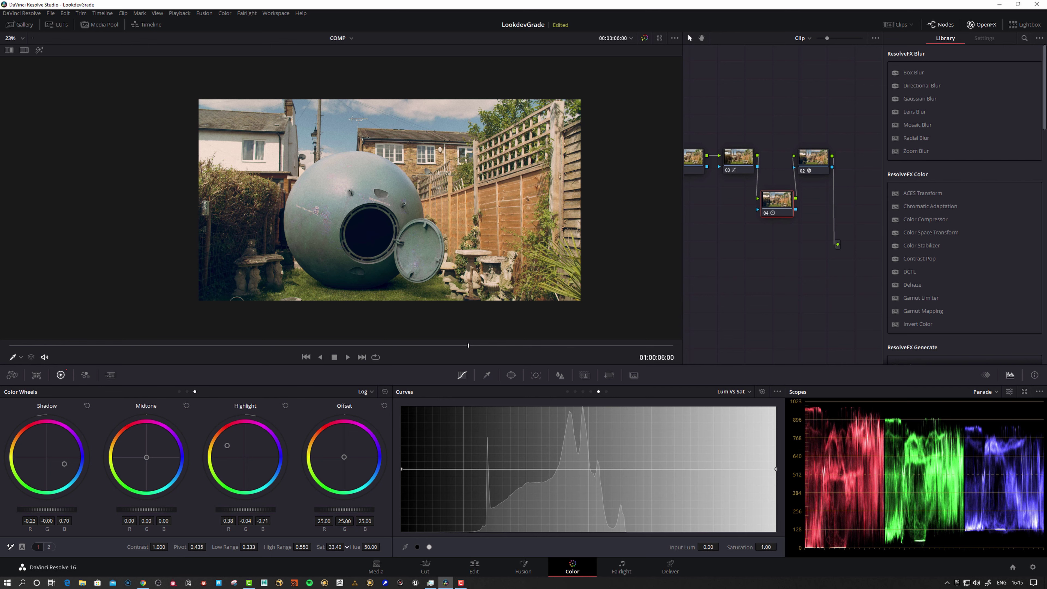
{"action": "left_click_drag", "start_coordinate": [335, 547], "coordinate": [350, 547]}
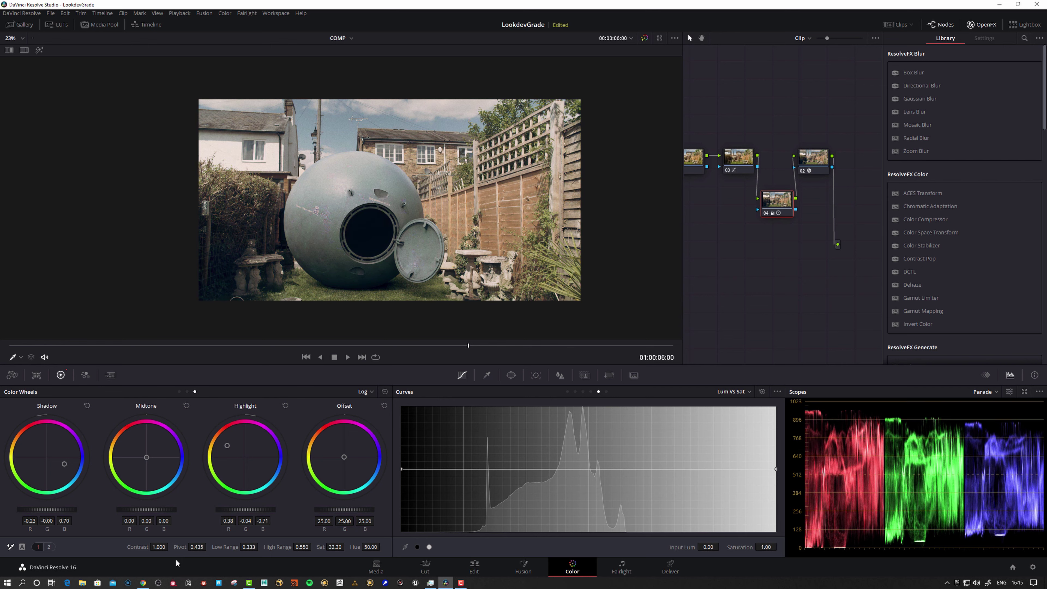
{"action": "left_click_drag", "start_coordinate": [159, 547], "coordinate": [165, 547]}
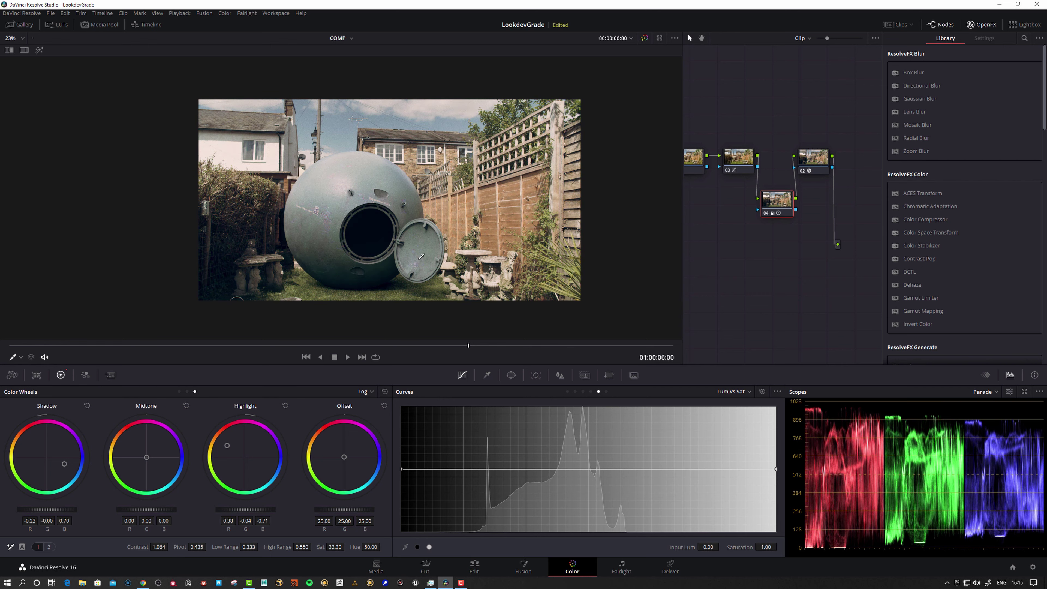
{"action": "left_click_drag", "start_coordinate": [778, 200], "coordinate": [778, 190]}
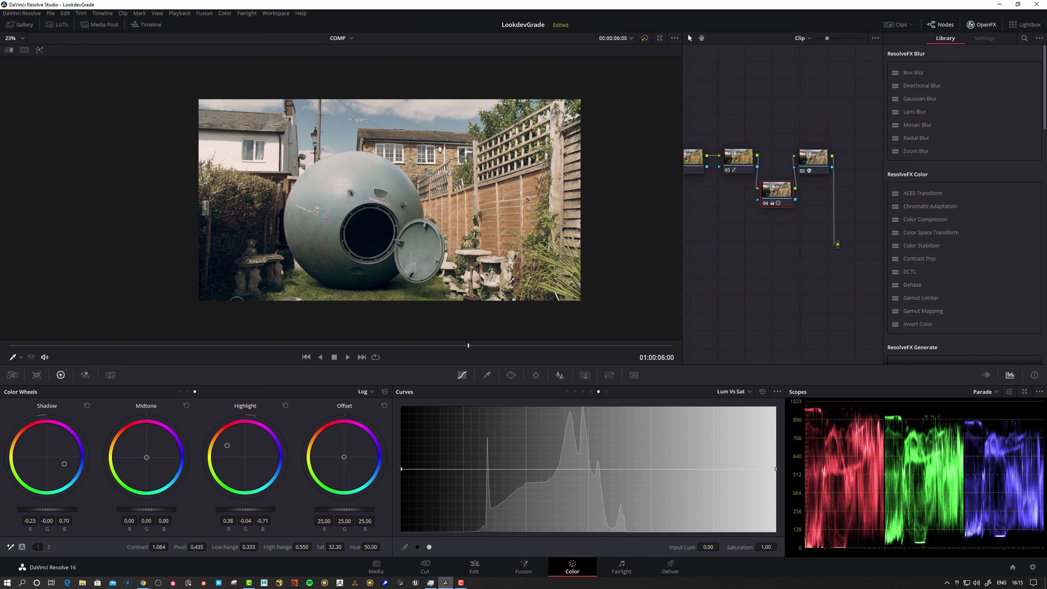
{"action": "scroll", "coordinate": [322, 184], "scroll_direction": "up", "scroll_amount": 3}
{"action": "scroll", "coordinate": [367, 218], "scroll_direction": "down", "scroll_amount": 1}
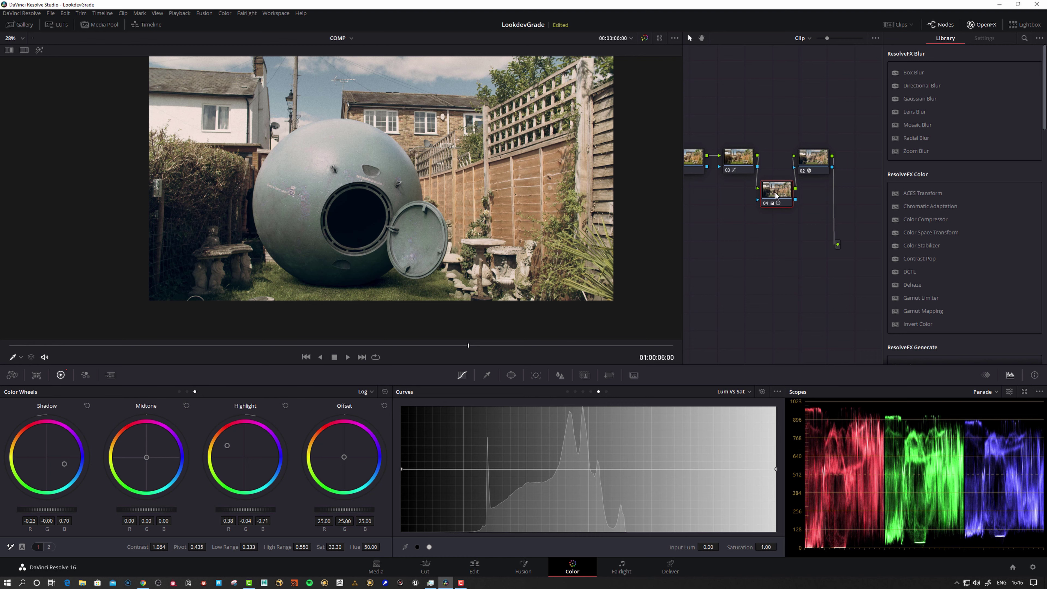
- Nudge node 04 slightly closer to the chain and shift nodes 01 and 03 away from it to widen the spacing in the node graph
{"action": "left_click_drag", "start_coordinate": [775, 192], "coordinate": [775, 190]}
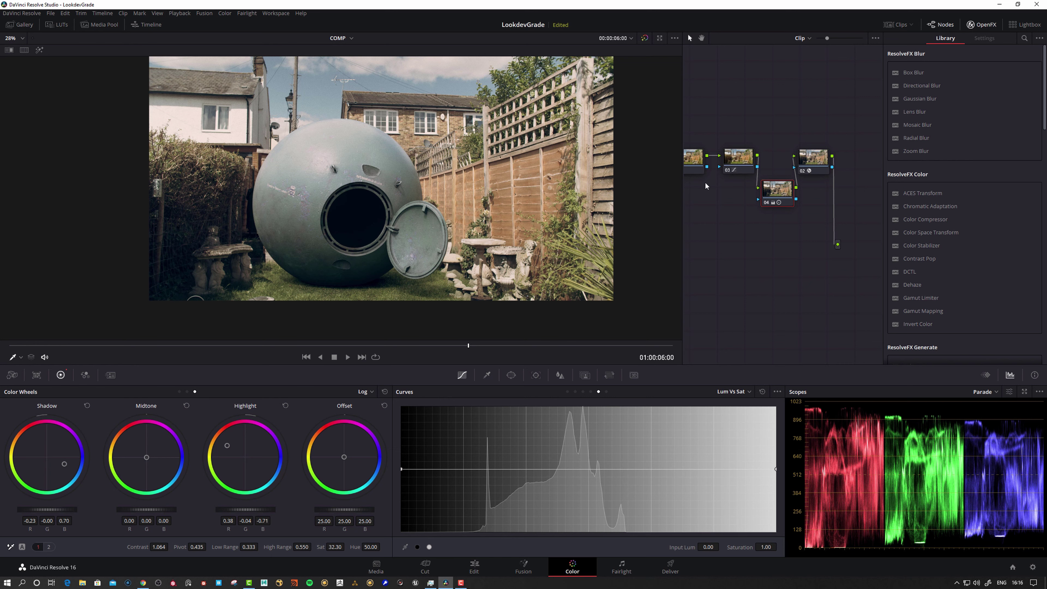
{"action": "left_click_drag", "start_coordinate": [775, 198], "coordinate": [776, 190]}
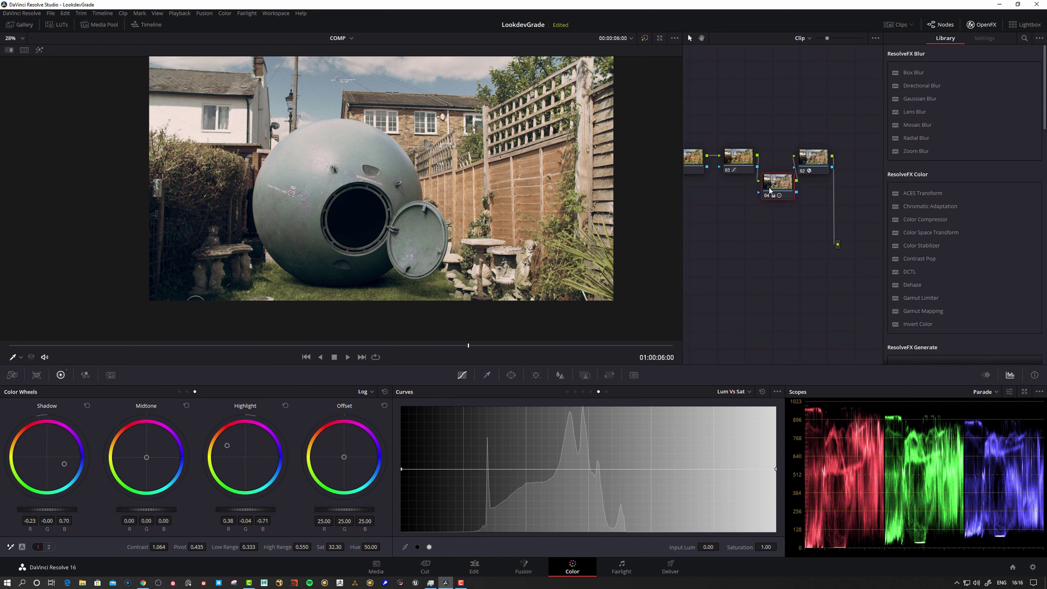
{"action": "middle_click_drag", "start_coordinate": [759, 122], "coordinate": [785, 126]}
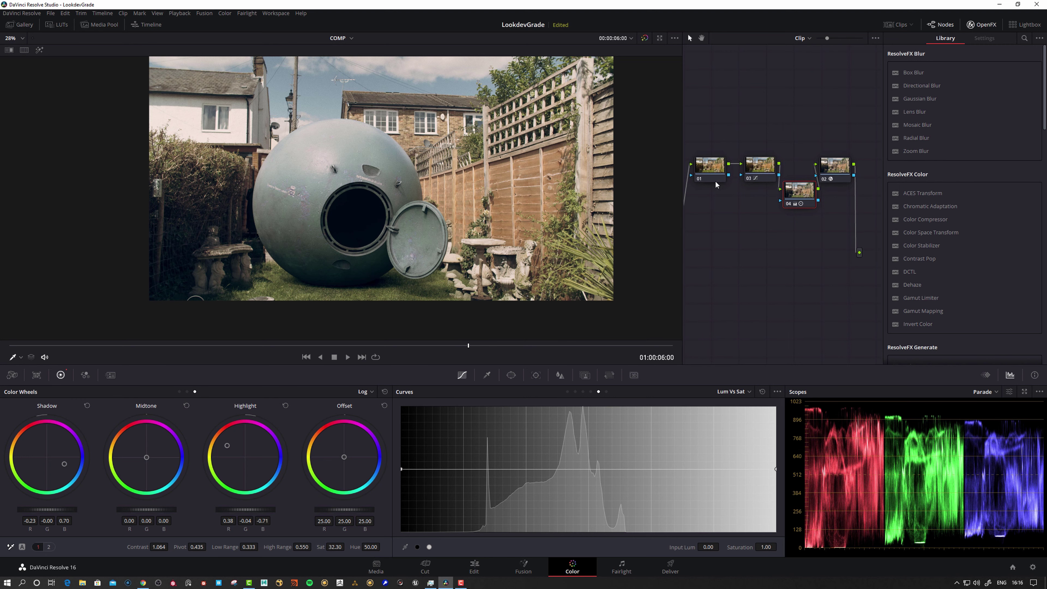
{"action": "left_click_drag", "start_coordinate": [716, 182], "coordinate": [696, 181]}
{"action": "left_click_drag", "start_coordinate": [759, 168], "coordinate": [739, 165]}
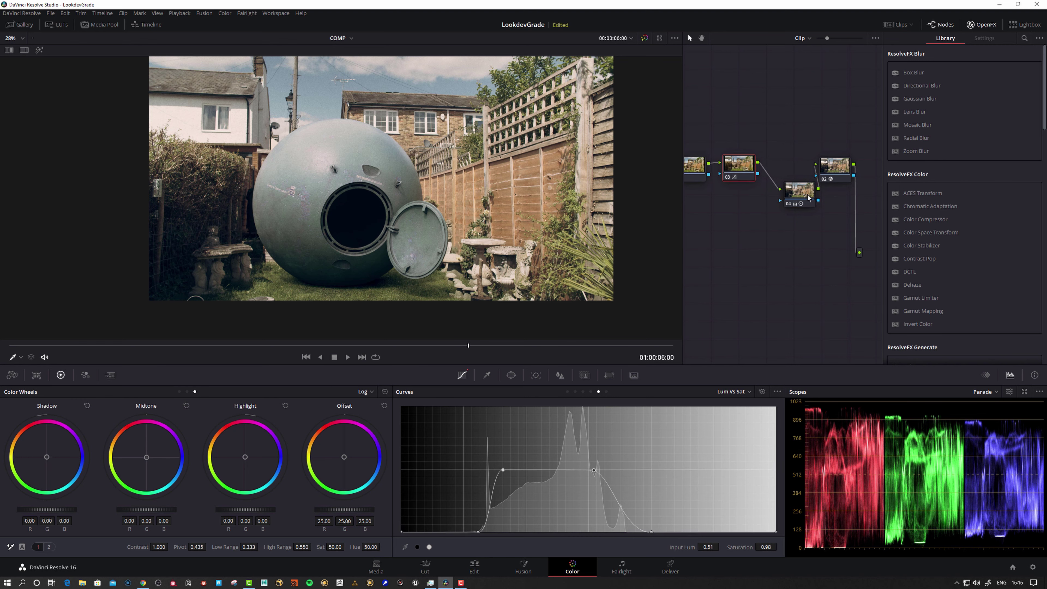
- Raise nodes 04 and 03 above nodes 01 and 02 so they sit side by side in the node graph
{"action": "left_click_drag", "start_coordinate": [808, 198], "coordinate": [797, 124]}
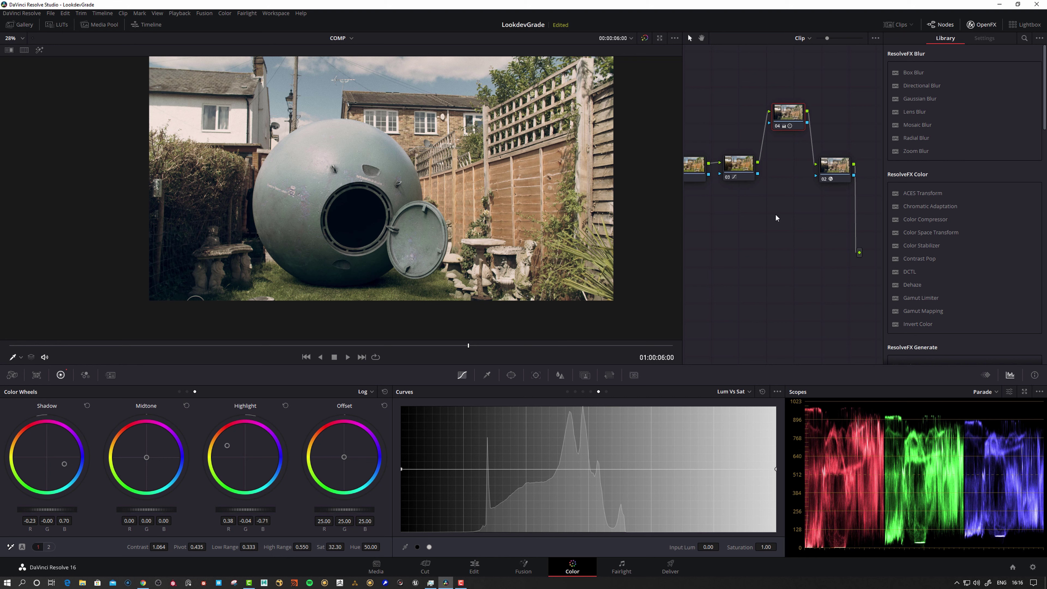
{"action": "middle_click_drag", "start_coordinate": [765, 218], "coordinate": [773, 228]}
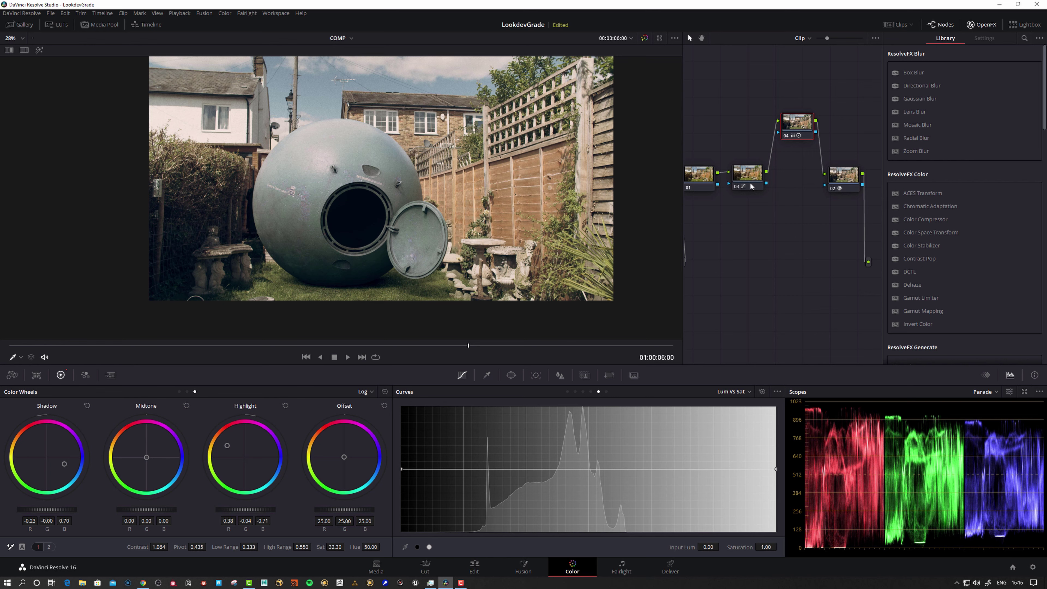
{"action": "left_click_drag", "start_coordinate": [751, 186], "coordinate": [743, 135]}
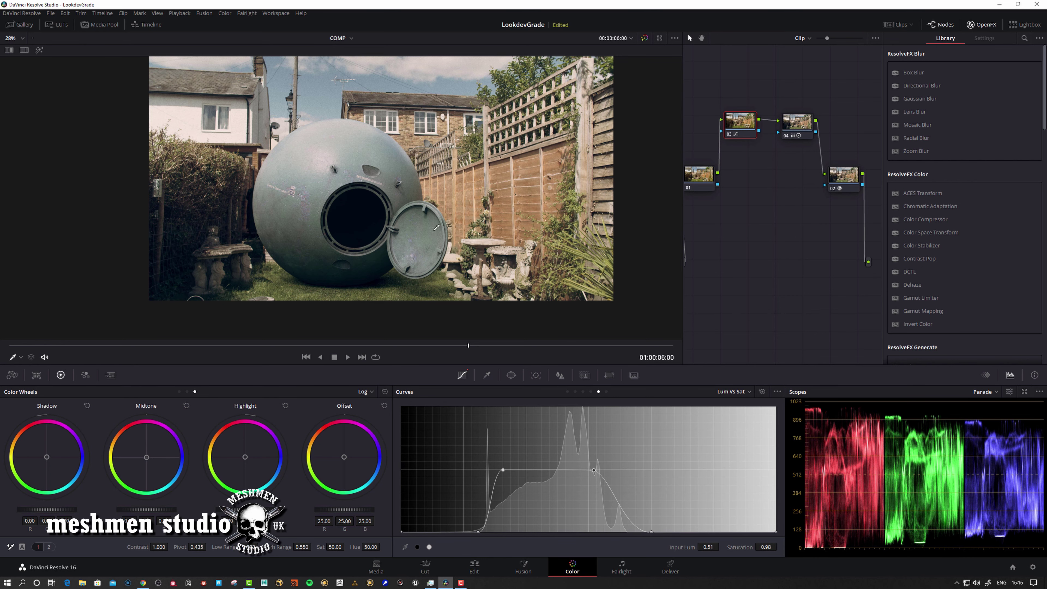
{"action": "middle_click_drag", "start_coordinate": [769, 224], "coordinate": [768, 229]}
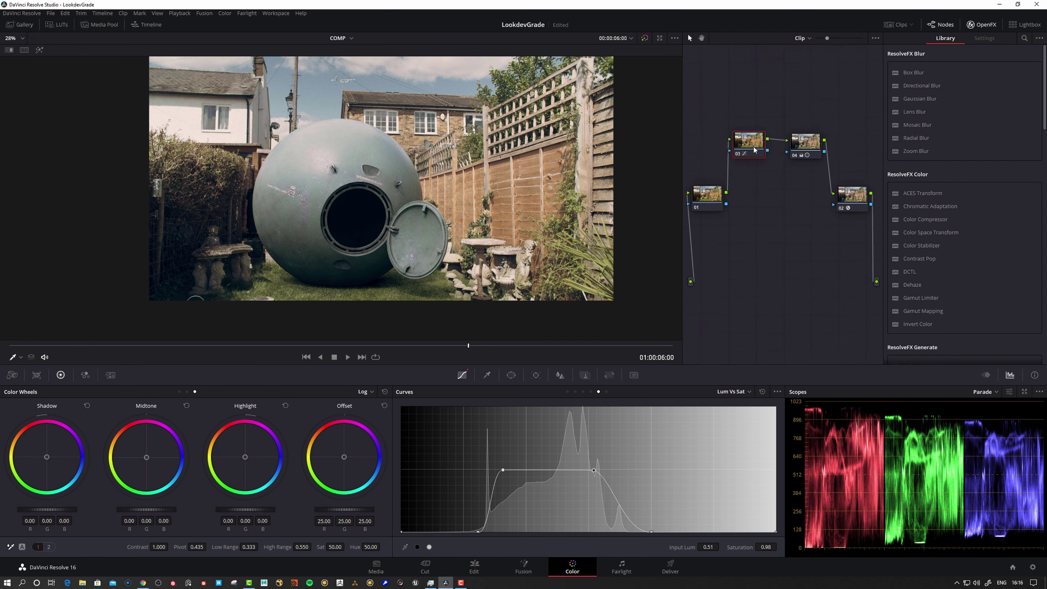